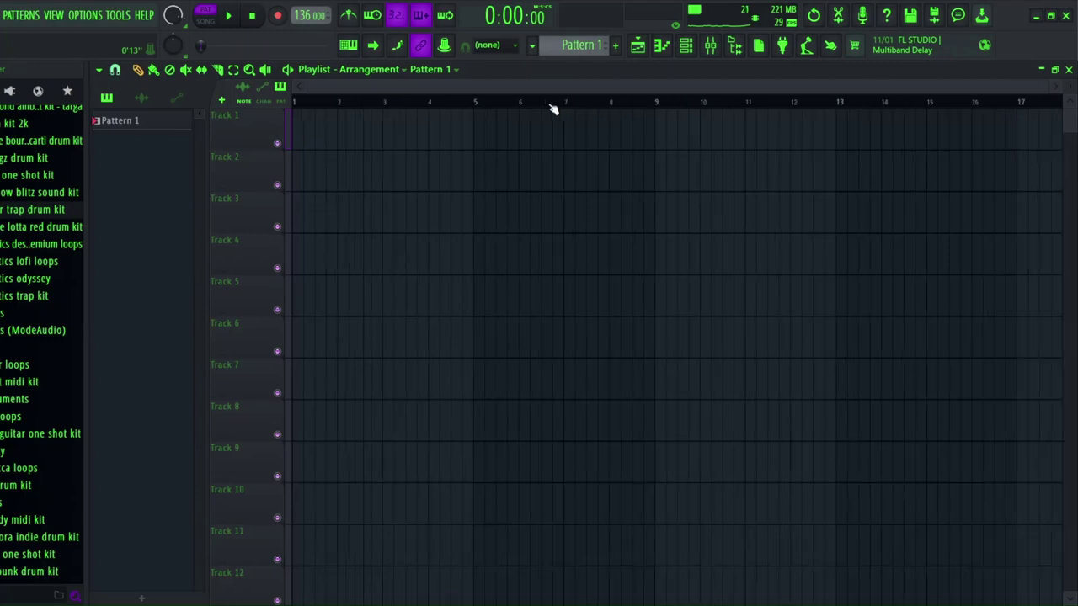
# - Open the E-Piano piano roll and write four half-bar notes D6, C6, E6, D6 across bars 1 and 2
pyautogui.click(662, 46)
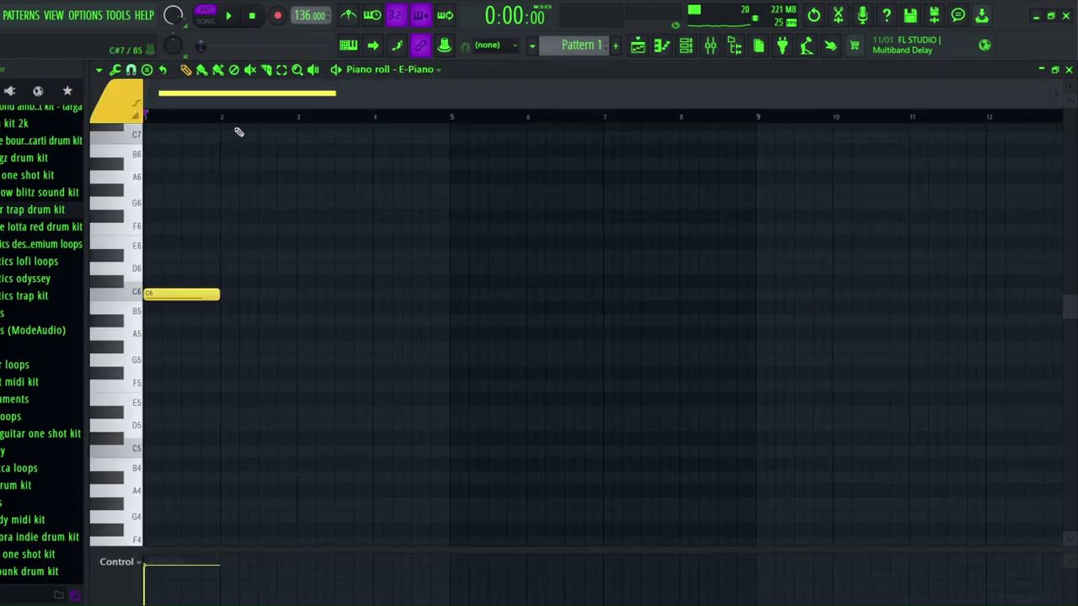
pyautogui.scroll(3, 253, 116)
pyautogui.scroll(-3, 307, 237)
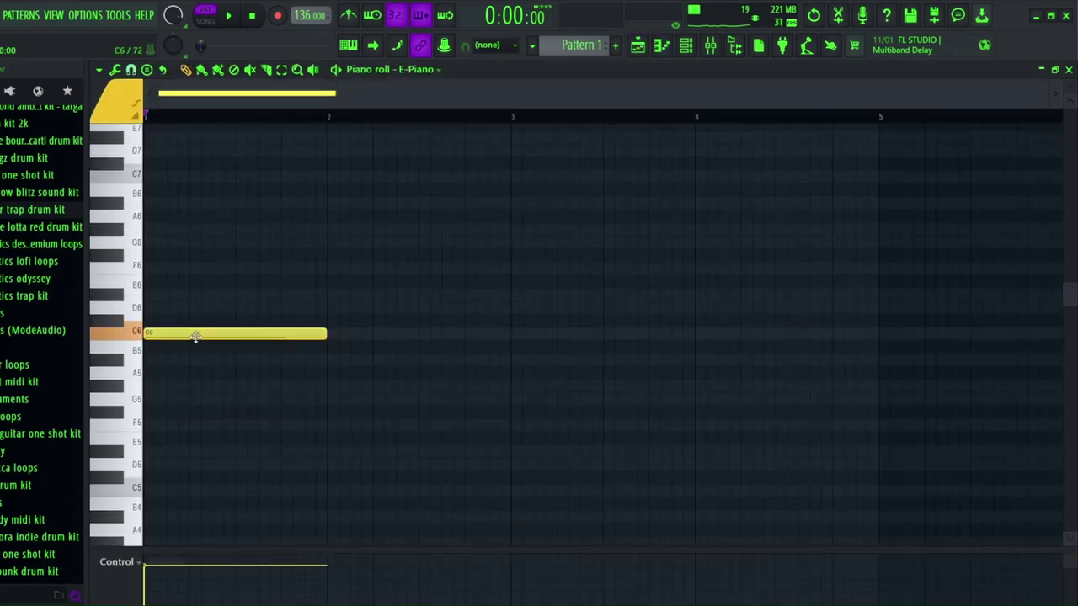
pyautogui.click(244, 336)
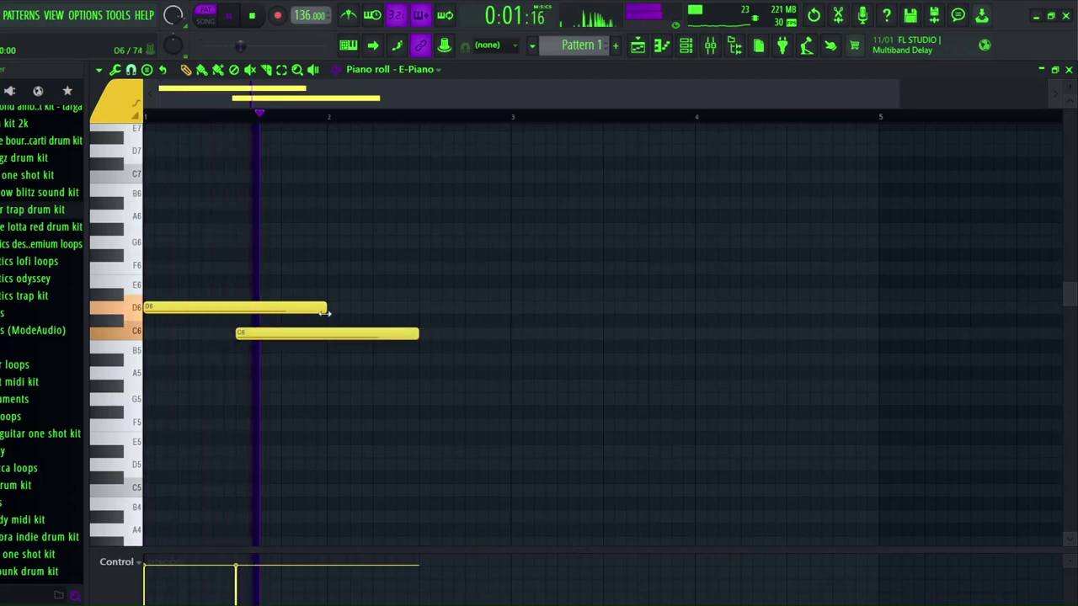
pyautogui.moveTo(327, 311); pyautogui.dragTo(236, 310)
pyautogui.moveTo(425, 333); pyautogui.dragTo(328, 330)
pyautogui.click(354, 308)
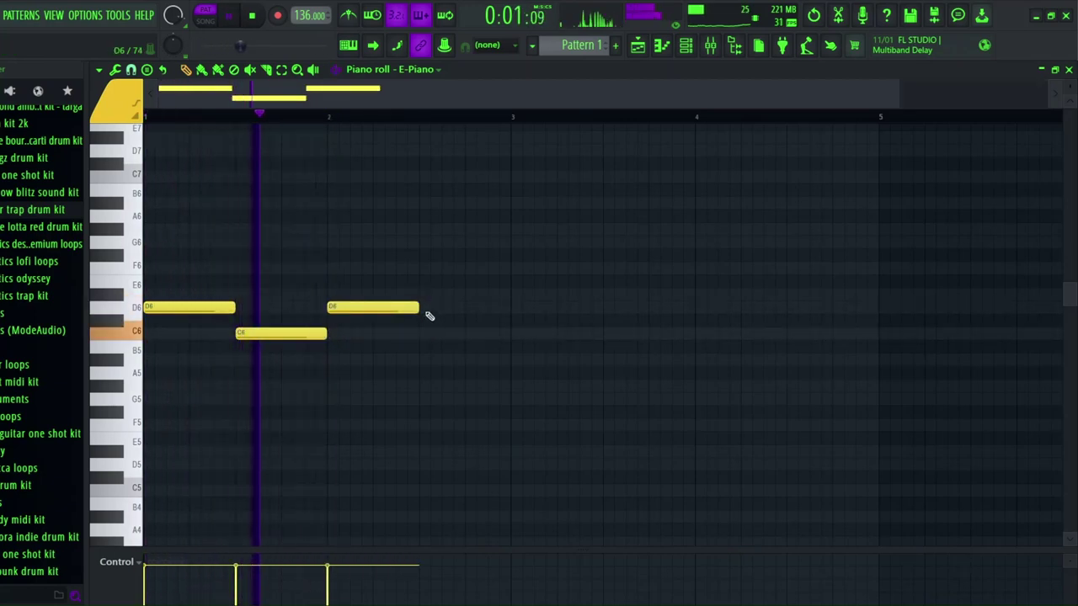
pyautogui.moveTo(396, 297); pyautogui.dragTo(378, 277)
pyautogui.click(424, 310)
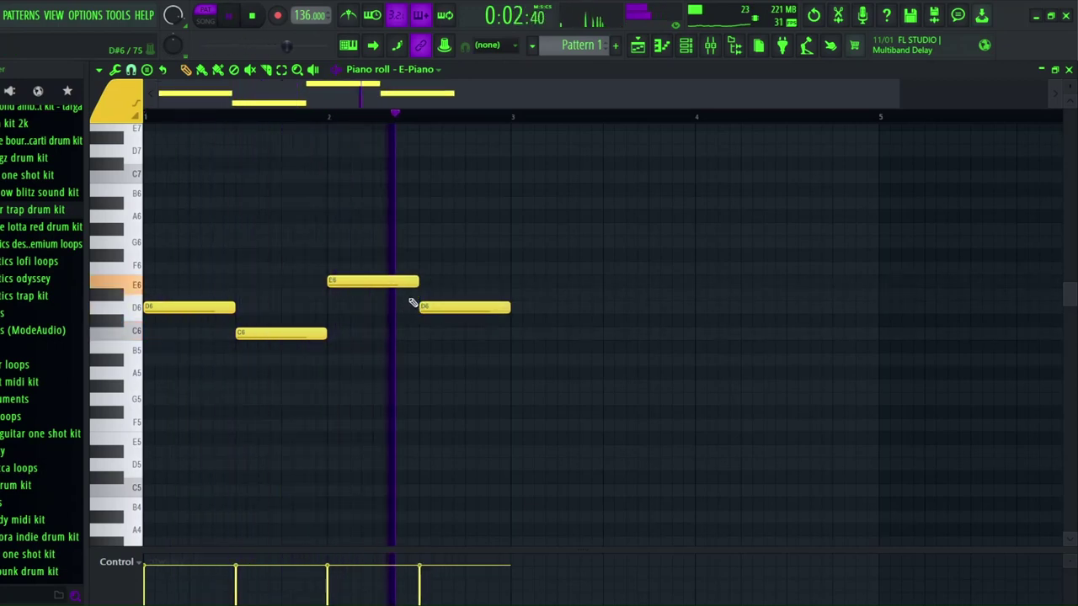
# - Duplicate the whole two-bar melody into bars 3 and 4
pyautogui.press('space')
pyautogui.hotkey('ctrl', 'a')
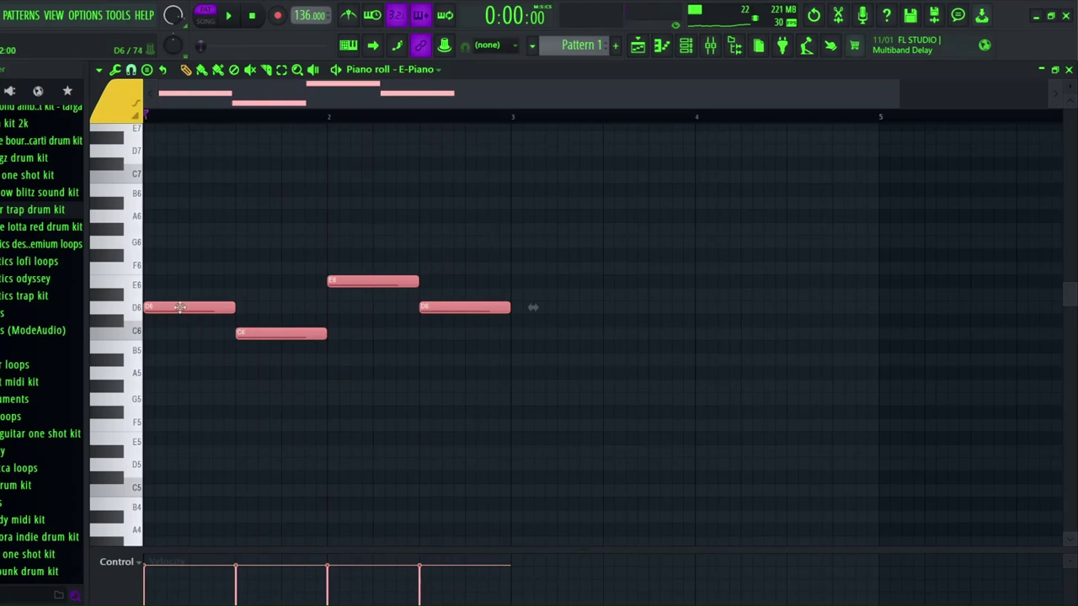
pyautogui.moveTo(180, 308); pyautogui.dragTo(546, 307)
pyautogui.hotkey('ctrl', 'd')
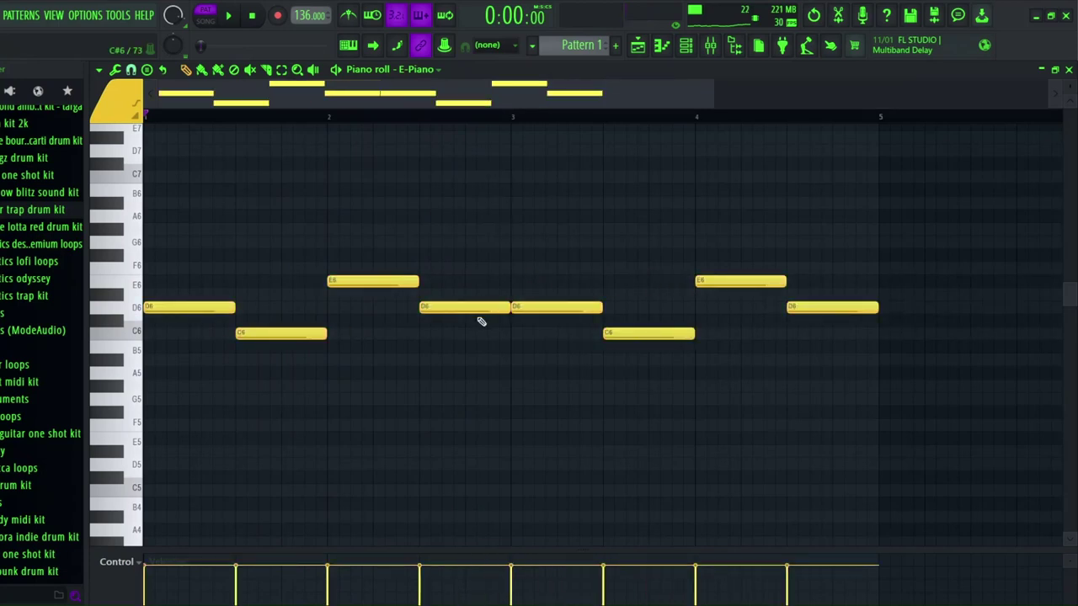
# - Retime bars 1 and 2: D6 for 6 steps, C6 for 10, E6 for 10, and D6 for the remaining 6
pyautogui.moveTo(305, 335)
pyautogui.mouseDown()
pyautogui.moveTo(272, 335)
pyautogui.moveTo(327, 333)
pyautogui.mouseUp()
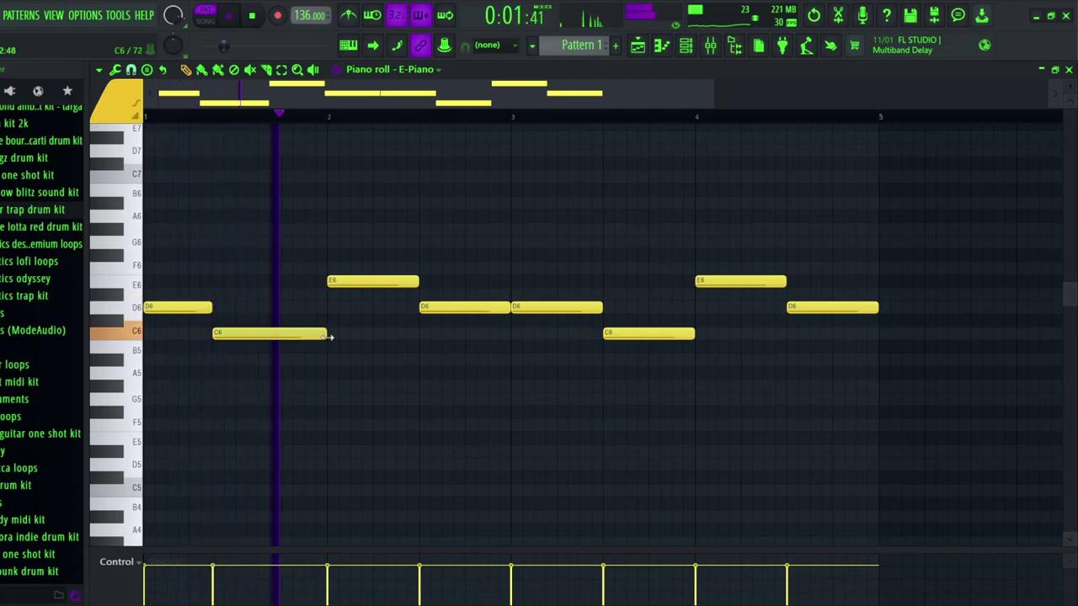
pyautogui.moveTo(420, 307); pyautogui.dragTo(441, 280)
pyautogui.moveTo(532, 307); pyautogui.dragTo(510, 308)
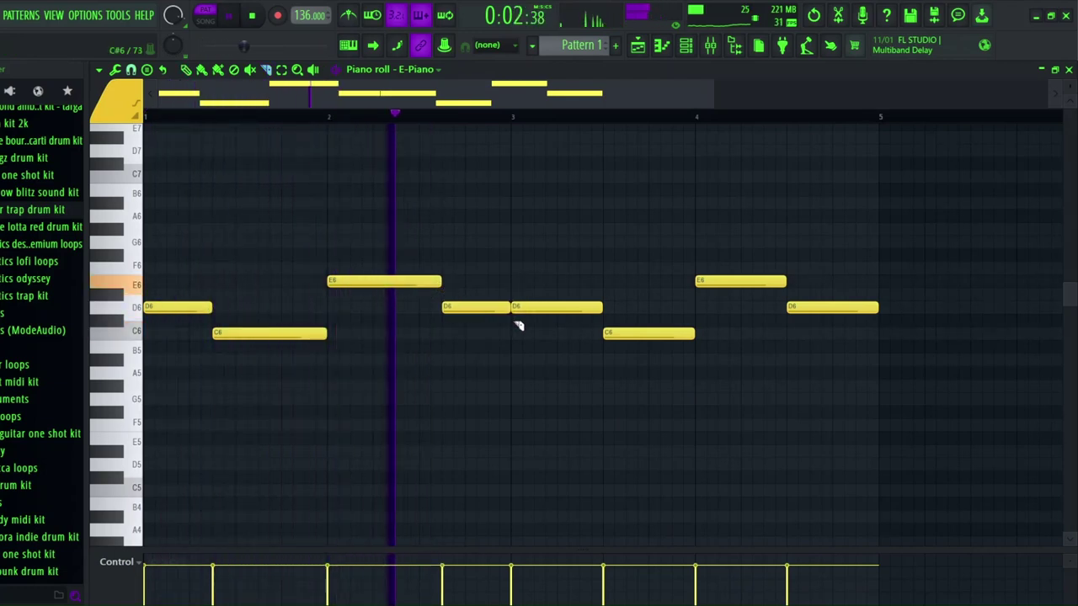
# - Extend bar 3's D6 to 10 steps with a 6-step C6, and shorten bar 4's E6 to 6 steps with D6 directly following
pyautogui.press('space')
pyautogui.moveTo(623, 332)
pyautogui.mouseDown()
pyautogui.moveTo(636, 332)
pyautogui.moveTo(626, 308)
pyautogui.moveTo(642, 333)
pyautogui.mouseUp()
pyautogui.press('space')
pyautogui.moveTo(711, 334); pyautogui.dragTo(689, 335)
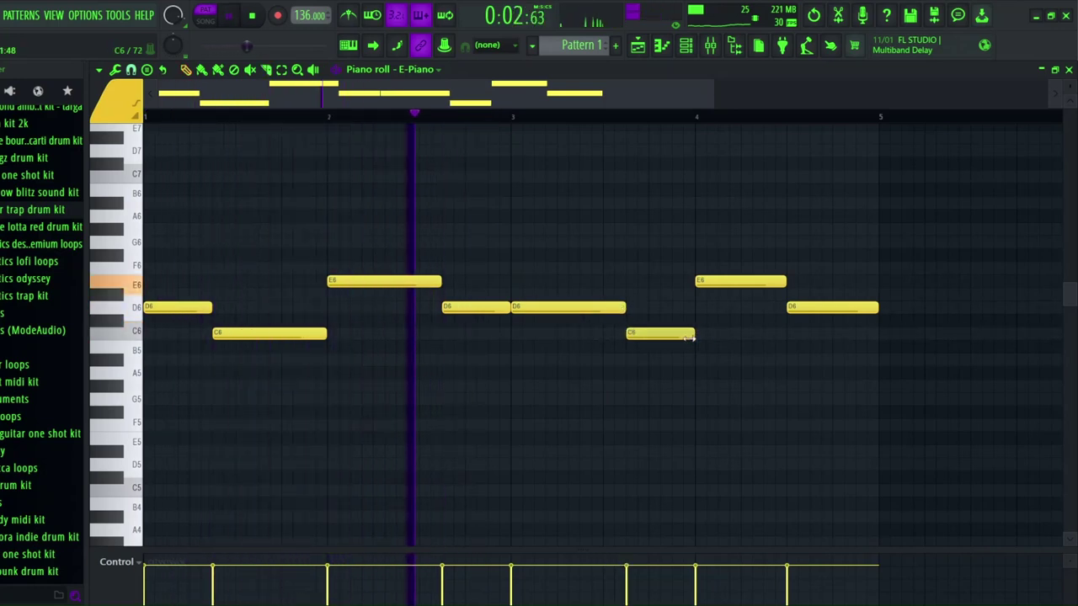
pyautogui.moveTo(786, 308); pyautogui.dragTo(763, 281)
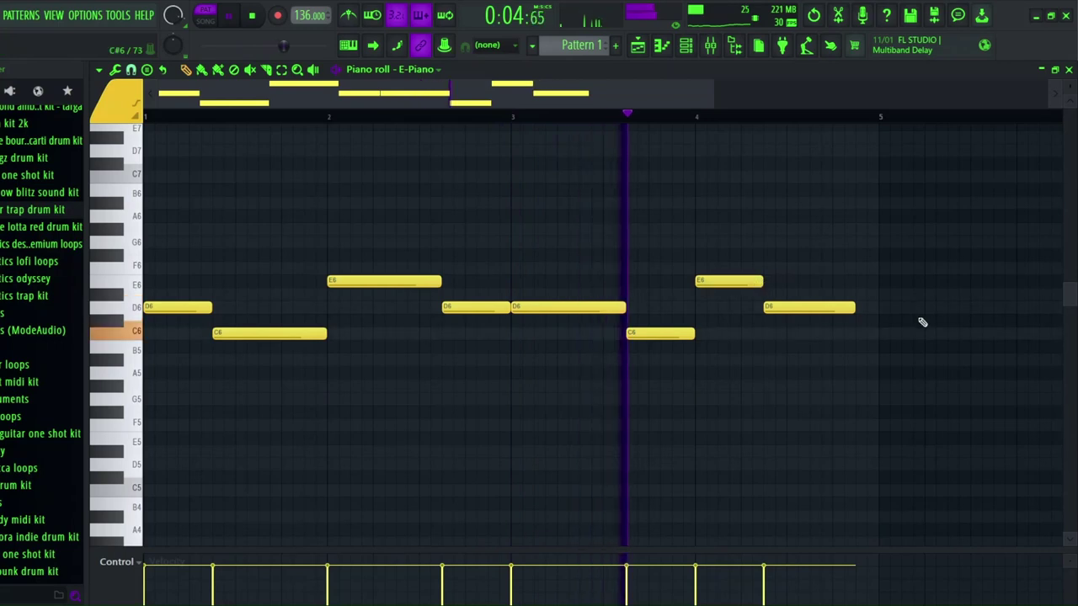
pyautogui.moveTo(840, 308)
pyautogui.mouseDown()
pyautogui.moveTo(828, 310)
pyautogui.moveTo(840, 310)
pyautogui.mouseUp()
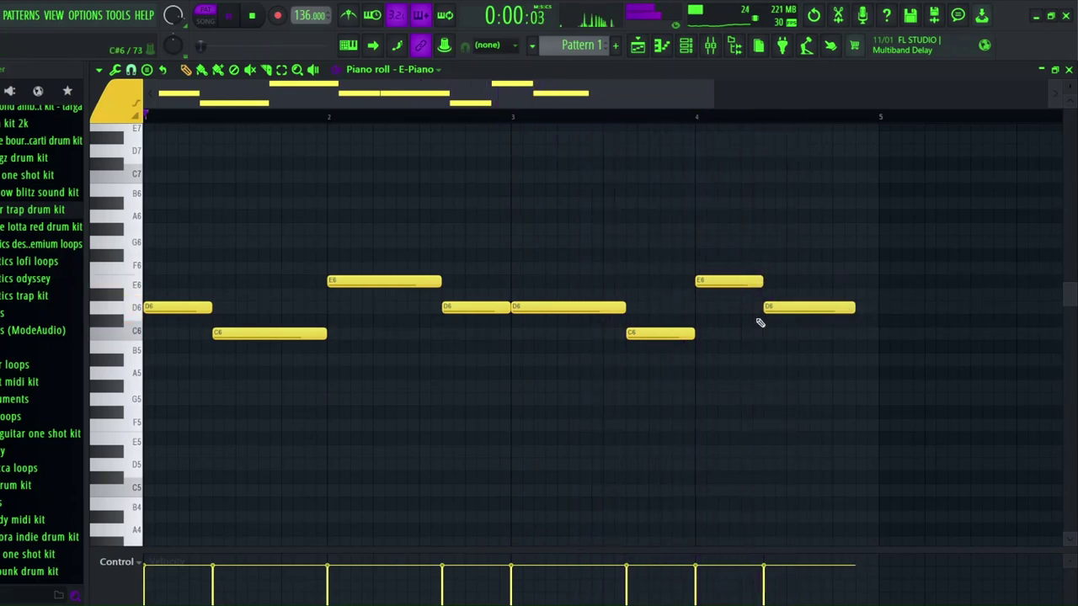
# - Shorten bar 3's D6 to 6 steps with C6 filling the remainder, and extend the final D6 to the end of bar 4
pyautogui.rightClick(653, 334)
pyautogui.moveTo(637, 335); pyautogui.dragTo(600, 333)
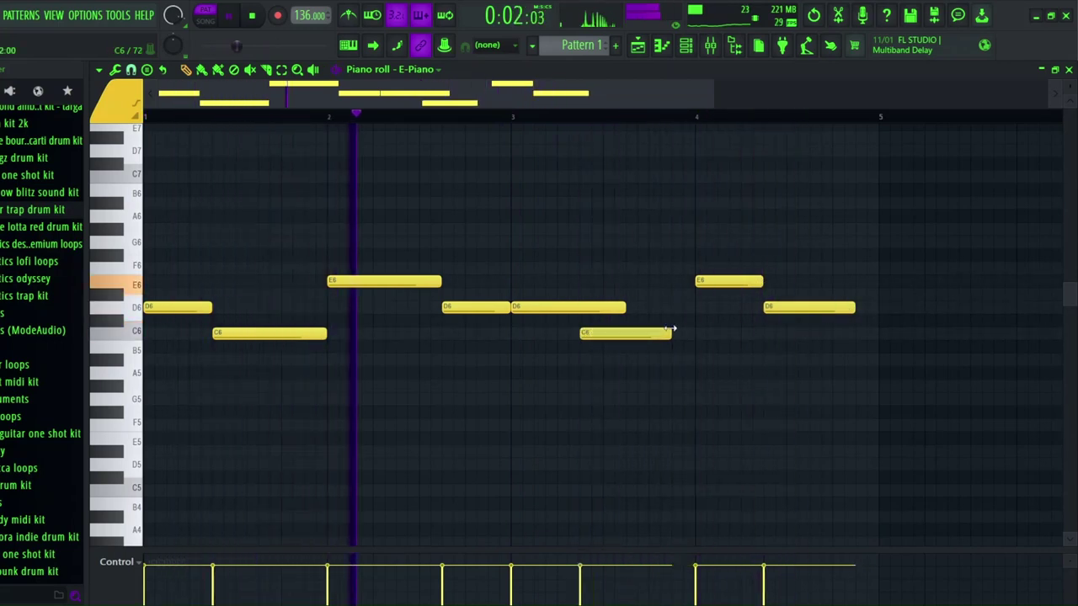
pyautogui.moveTo(671, 334); pyautogui.dragTo(695, 334)
pyautogui.click(626, 307)
pyautogui.rightClick(626, 307)
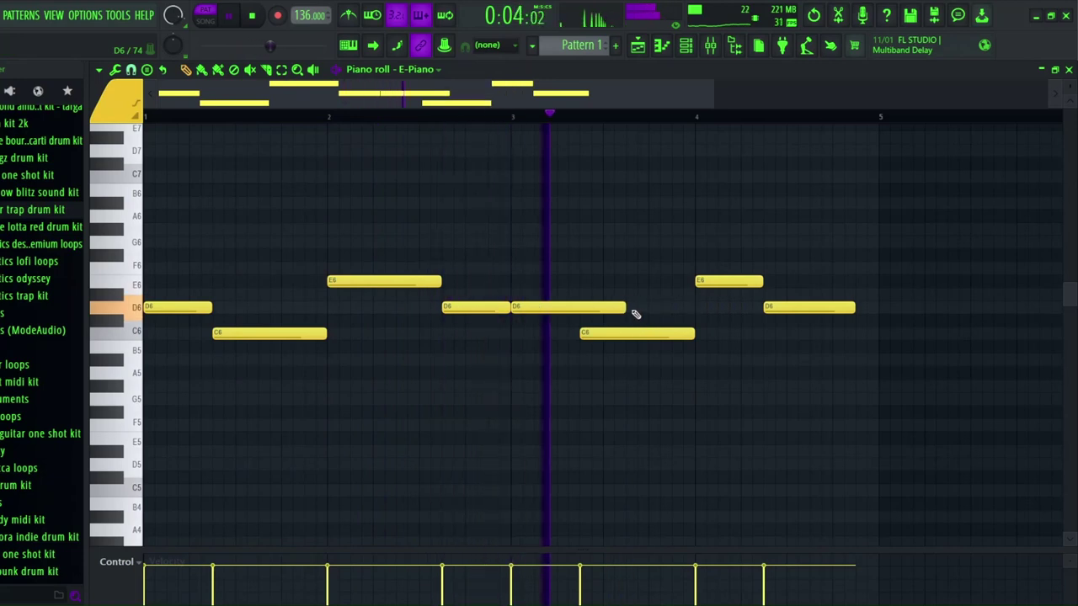
pyautogui.moveTo(623, 308); pyautogui.dragTo(582, 310)
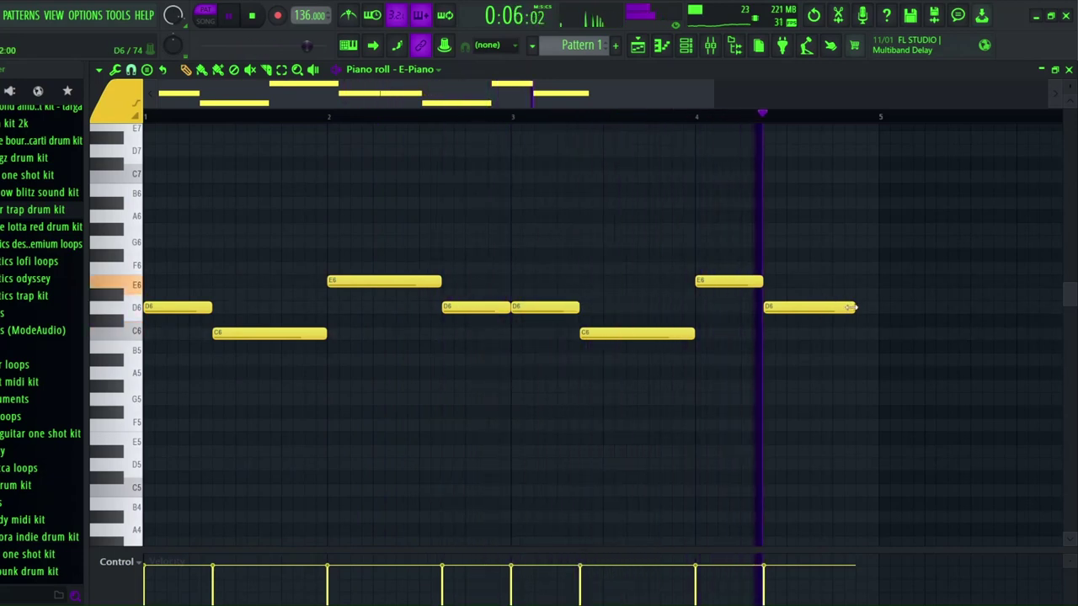
pyautogui.moveTo(855, 307); pyautogui.dragTo(878, 308)
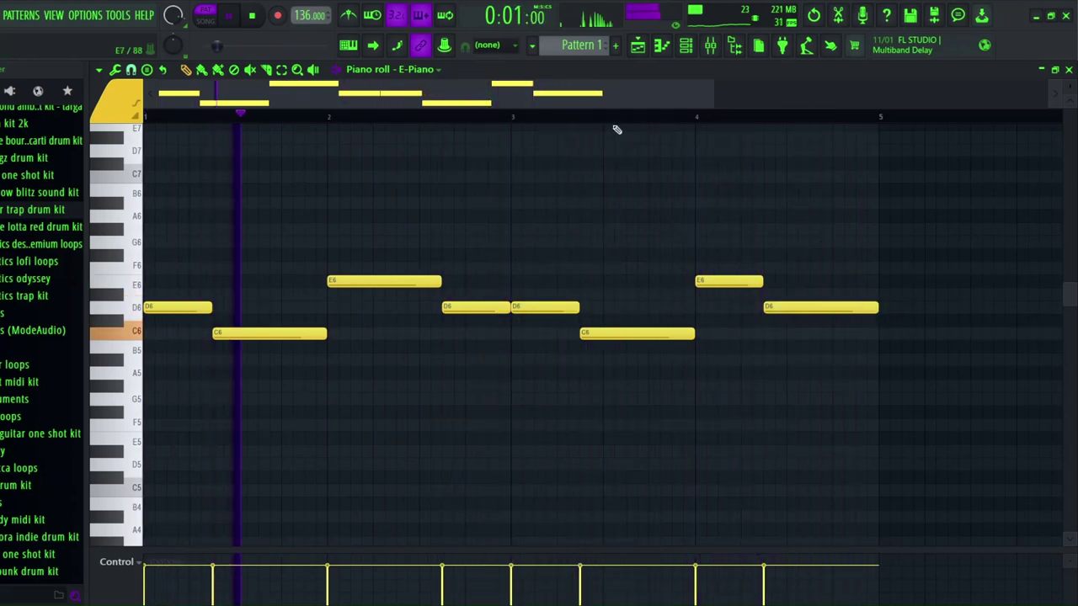
# - Lower the last note of bar 2 and the last note of bar 4 from D6 to C6
pyautogui.scroll(-1, 609, 120)
pyautogui.press('space')
pyautogui.moveTo(443, 308); pyautogui.dragTo(438, 343)
pyautogui.press('space')
pyautogui.moveTo(679, 315); pyautogui.dragTo(679, 341)
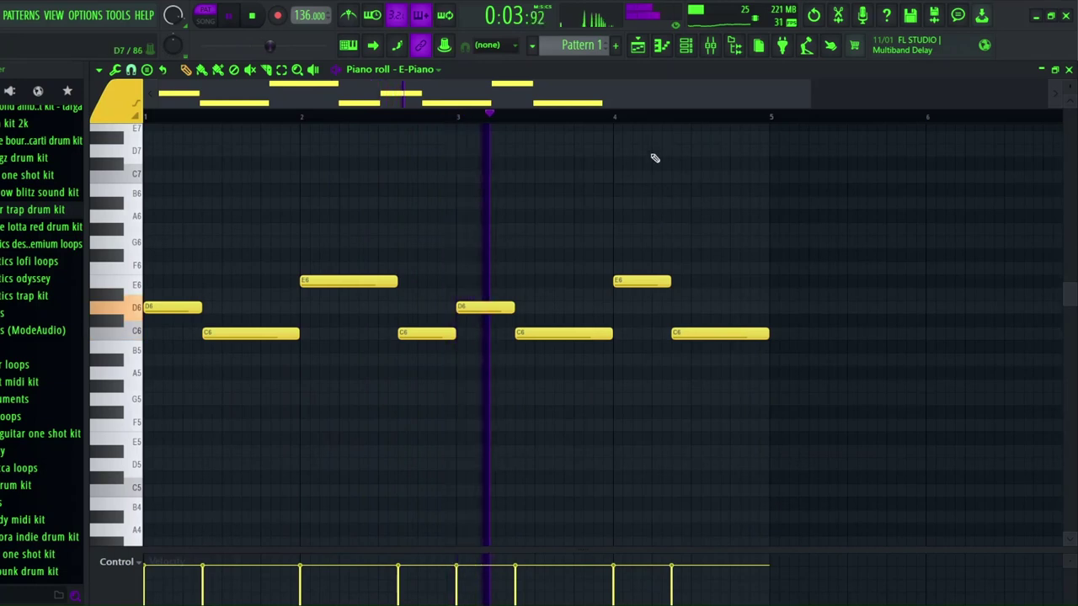
# - Transpose the whole melody down one octave and play it back
pyautogui.press('space')
pyautogui.hotkey('ctrl', 'Down')
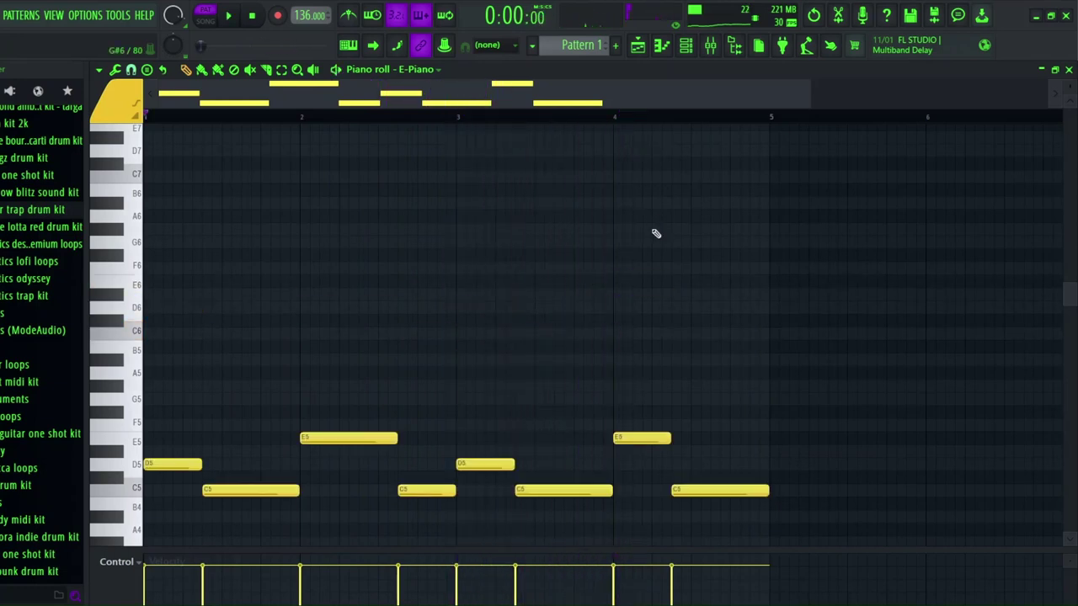
pyautogui.press('space')
pyautogui.scroll(-3, 652, 237)
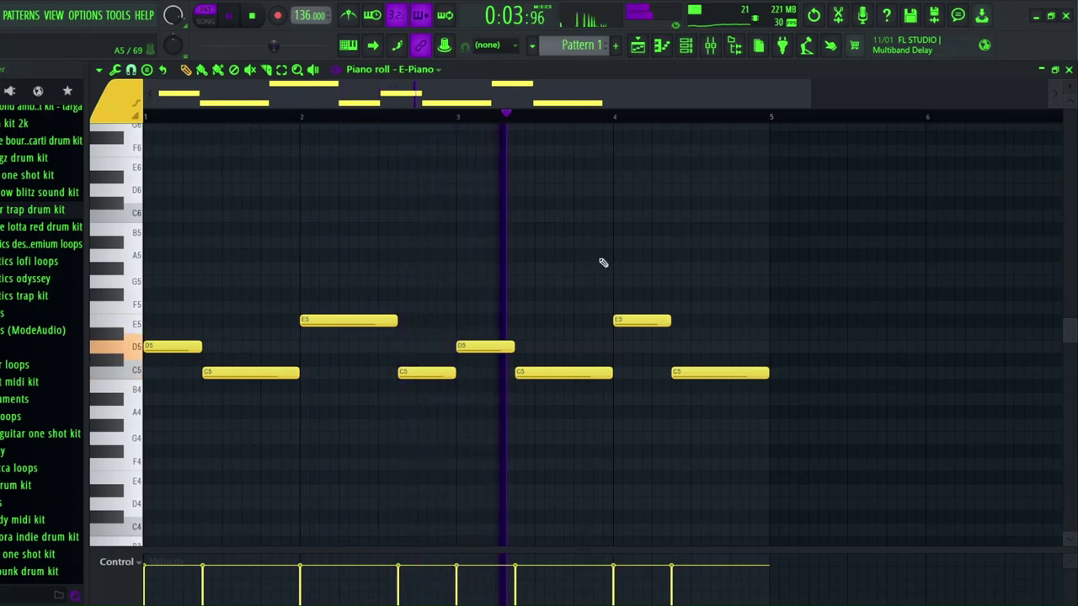
pyautogui.scroll(-1, 496, 177)
pyautogui.scroll(-1, 482, 118)
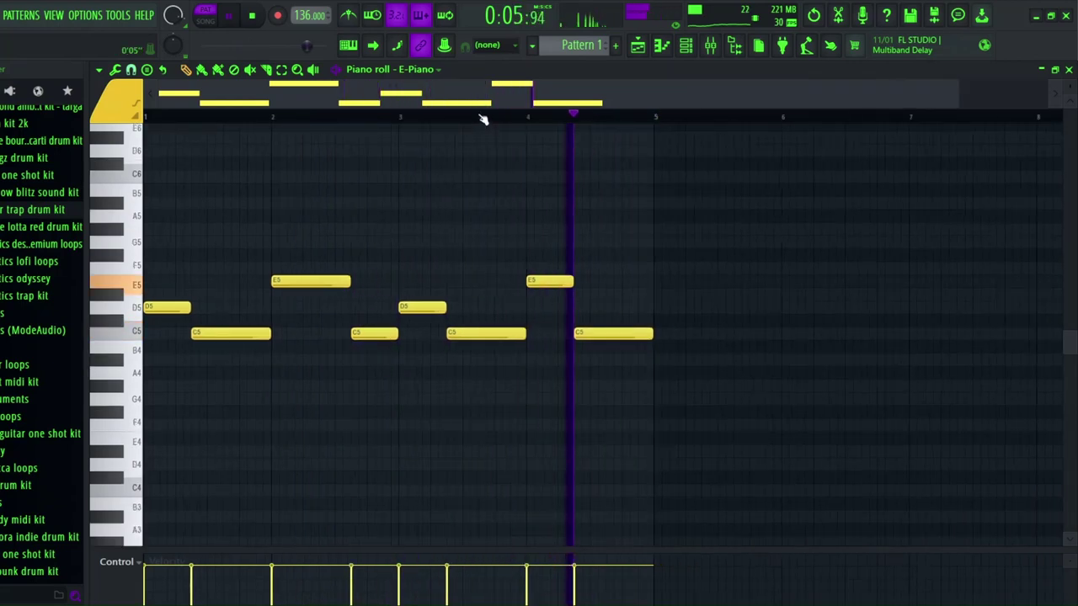
pyautogui.scroll(1, 479, 120)
pyautogui.moveTo(481, 101); pyautogui.dragTo(371, 101)
pyautogui.press('space')
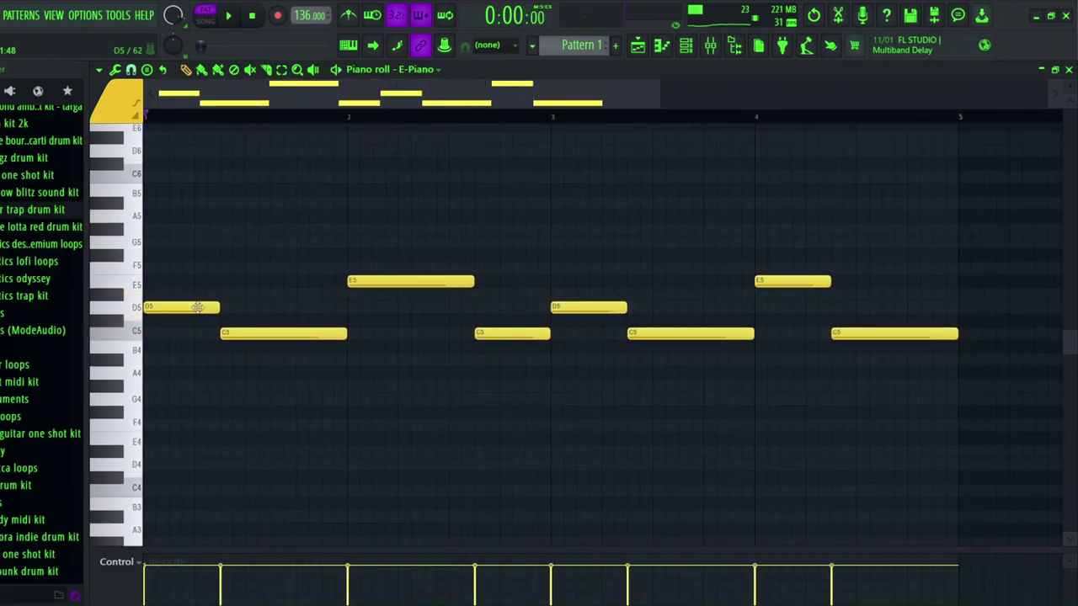
# - Add chord notes beneath the melody in bars 1 and 2: D4-F4-A4, C4-F4-A4, D4-G4-C5 and C4-D4-G4, matching each melody note's length
pyautogui.moveTo(193, 337); pyautogui.dragTo(193, 366)
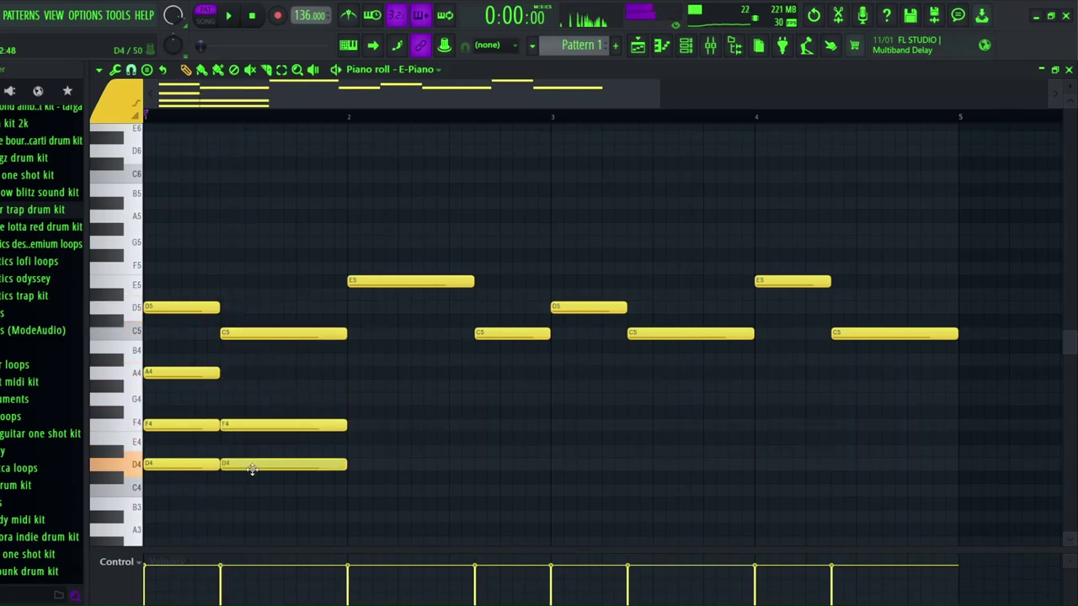
pyautogui.click(253, 489)
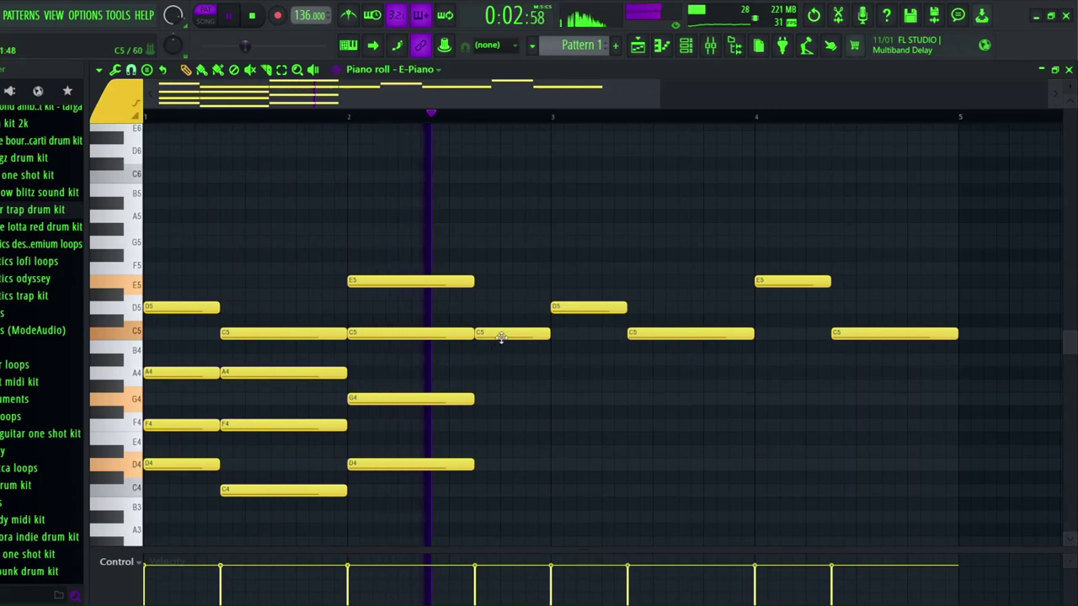
pyautogui.press('space')
pyautogui.moveTo(501, 337); pyautogui.dragTo(503, 394)
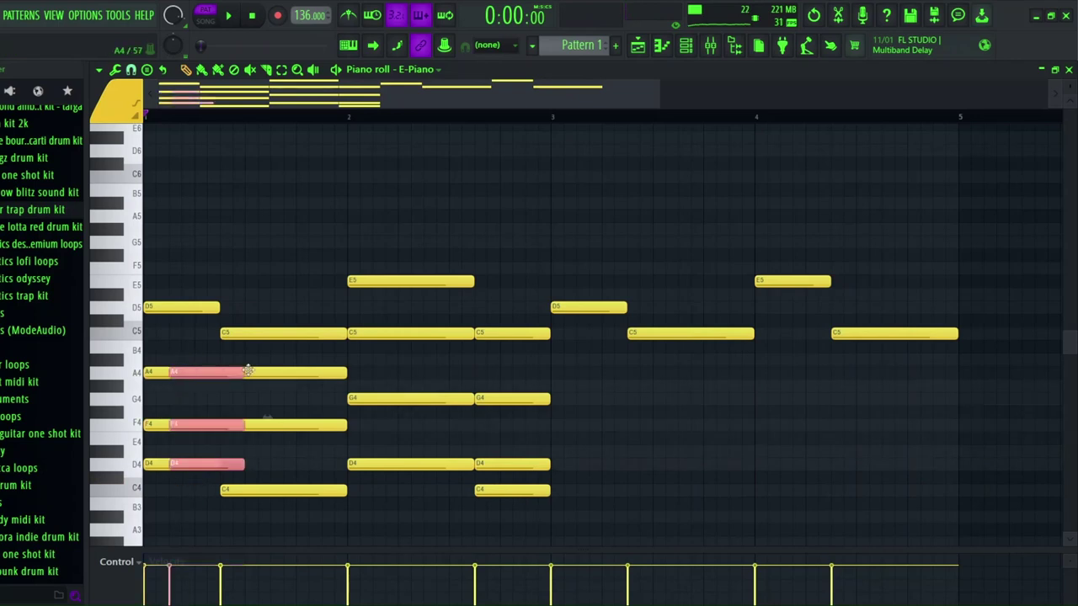
# - Copy the bar 1 and 2 chord notes under the melody in bars 3 and 4, fitting their lengths to each melody note
pyautogui.moveTo(248, 370); pyautogui.dragTo(590, 375)
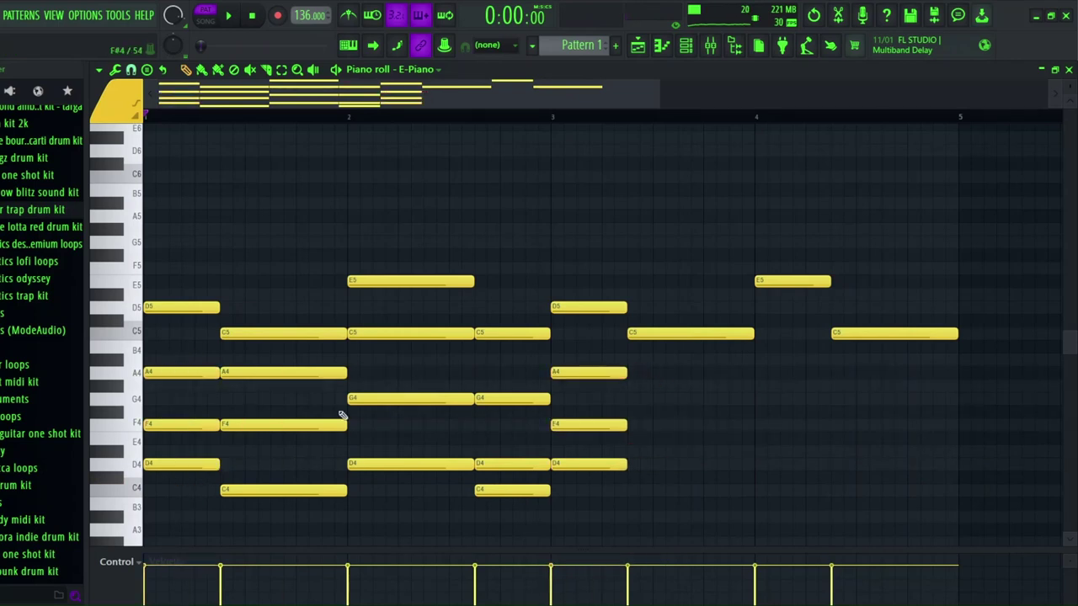
pyautogui.moveTo(258, 373); pyautogui.dragTo(669, 370)
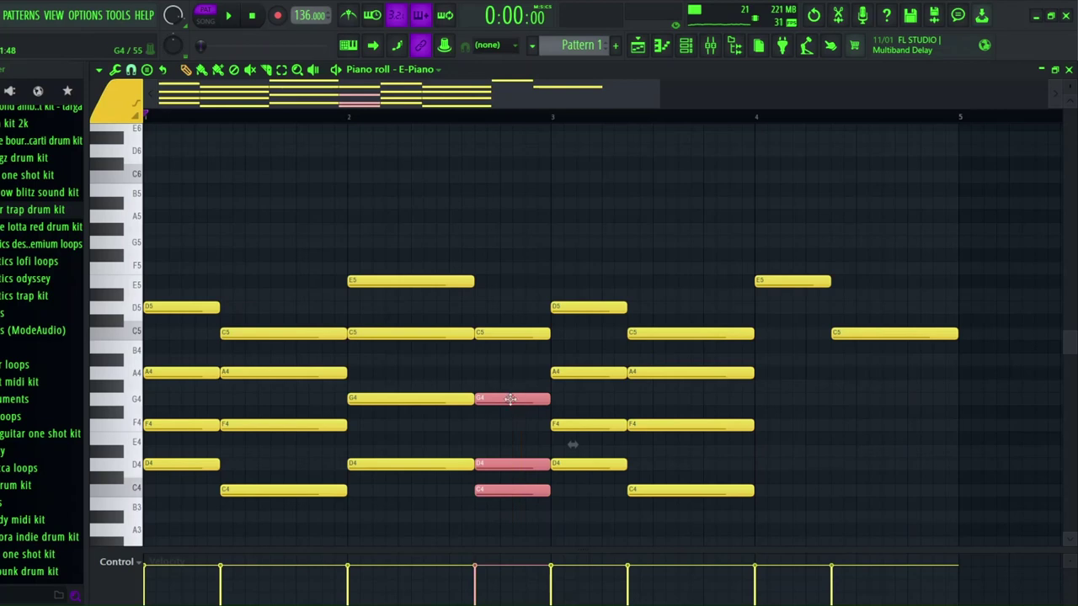
pyautogui.moveTo(510, 399); pyautogui.dragTo(862, 392)
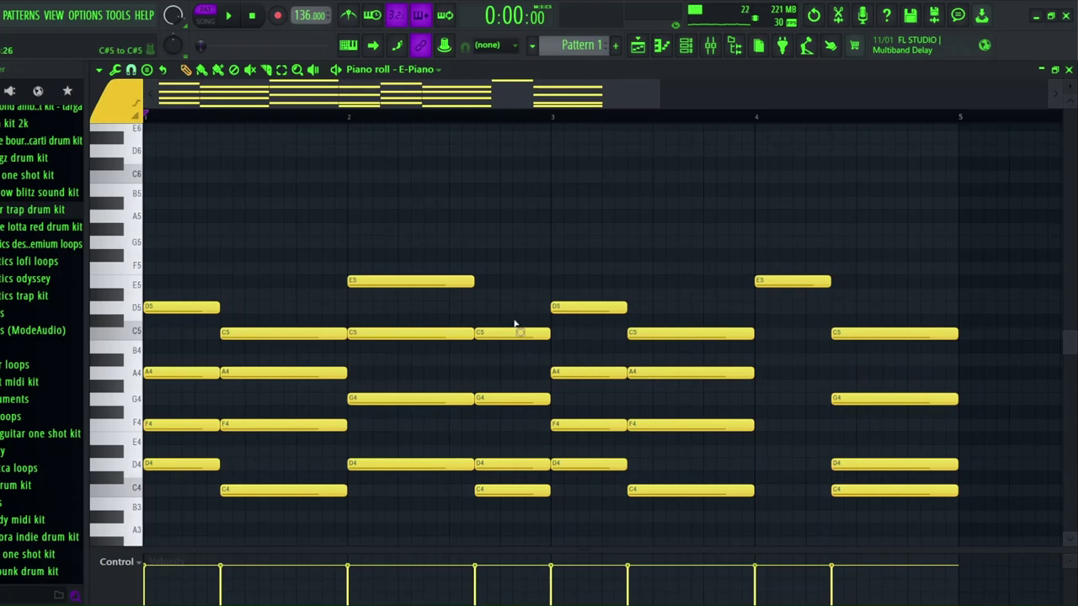
pyautogui.moveTo(410, 459); pyautogui.dragTo(815, 460)
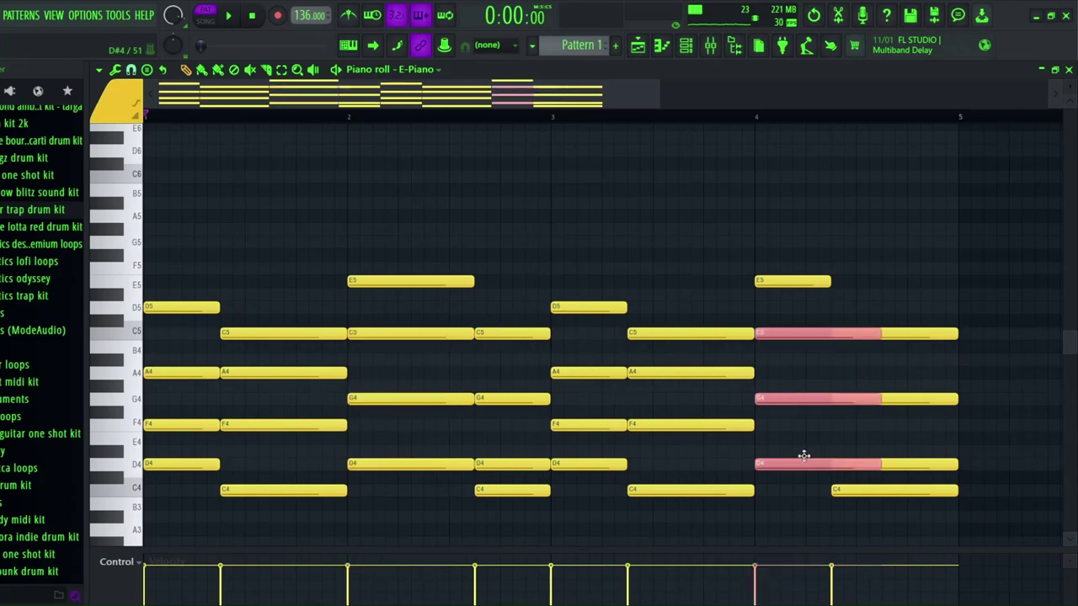
pyautogui.click(860, 268)
pyautogui.press('space')
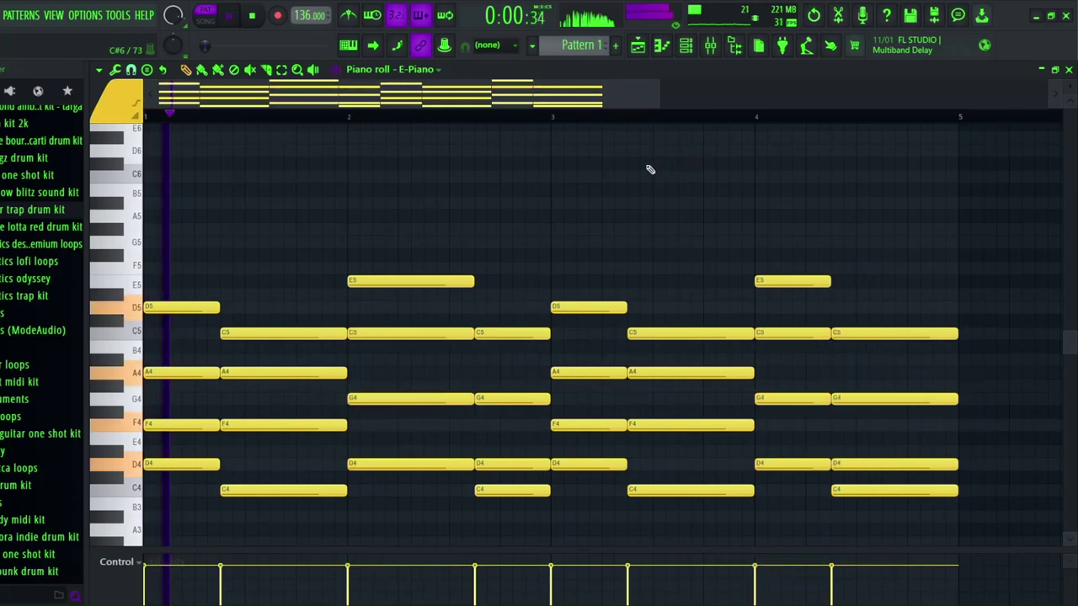
# - Play back the chords and add a D5 note above the second chord, starting halfway through bar 1
pyautogui.scroll(-1, 594, 122)
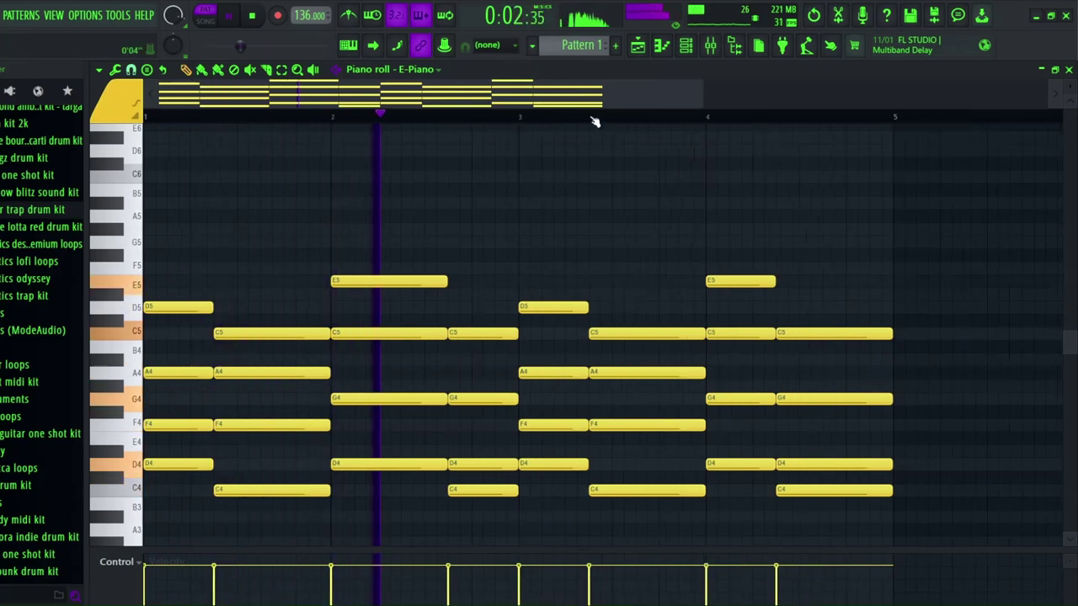
pyautogui.scroll(-2, 594, 121)
pyautogui.scroll(-2, 592, 188)
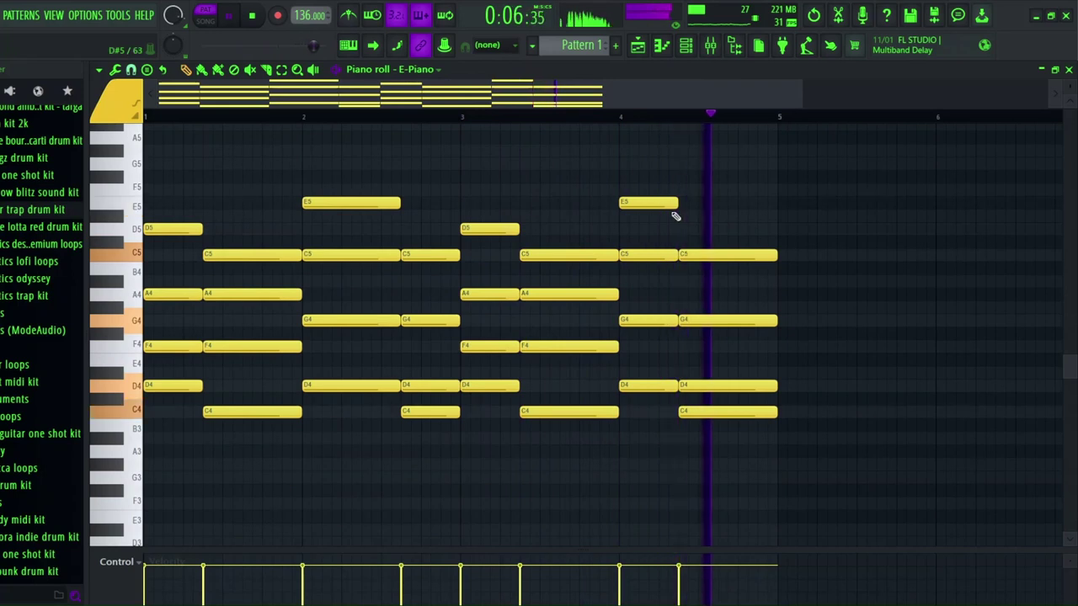
pyautogui.scroll(-1, 663, 124)
pyautogui.press('space')
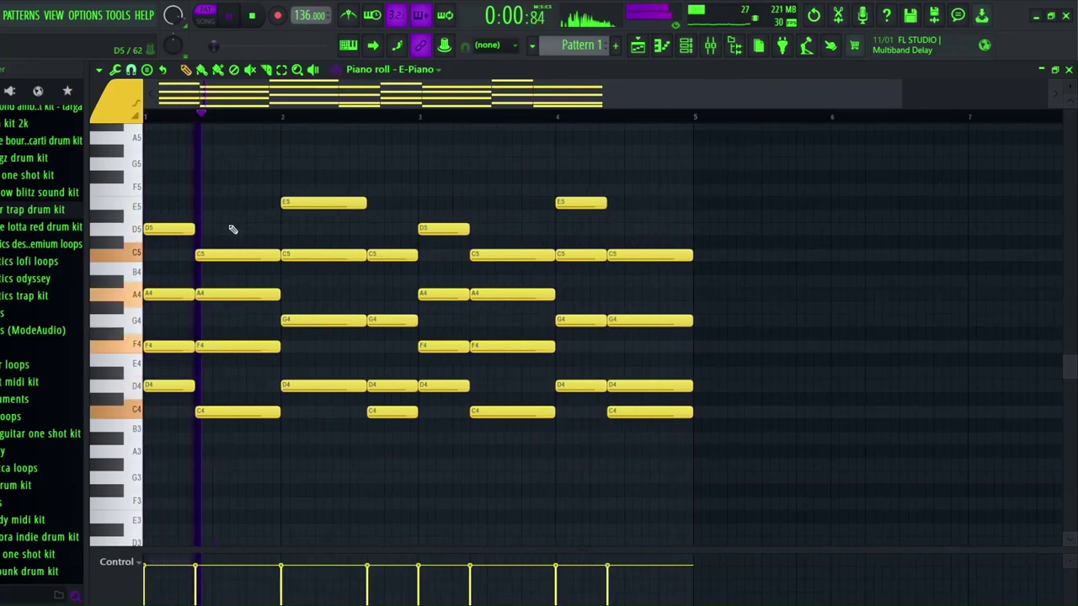
pyautogui.click(232, 229)
pyautogui.press('space')
pyautogui.moveTo(262, 229)
pyautogui.mouseDown()
pyautogui.moveTo(246, 232)
pyautogui.moveTo(283, 229)
pyautogui.mouseUp()
pyautogui.press('space')
pyautogui.press('space')
pyautogui.press('space')
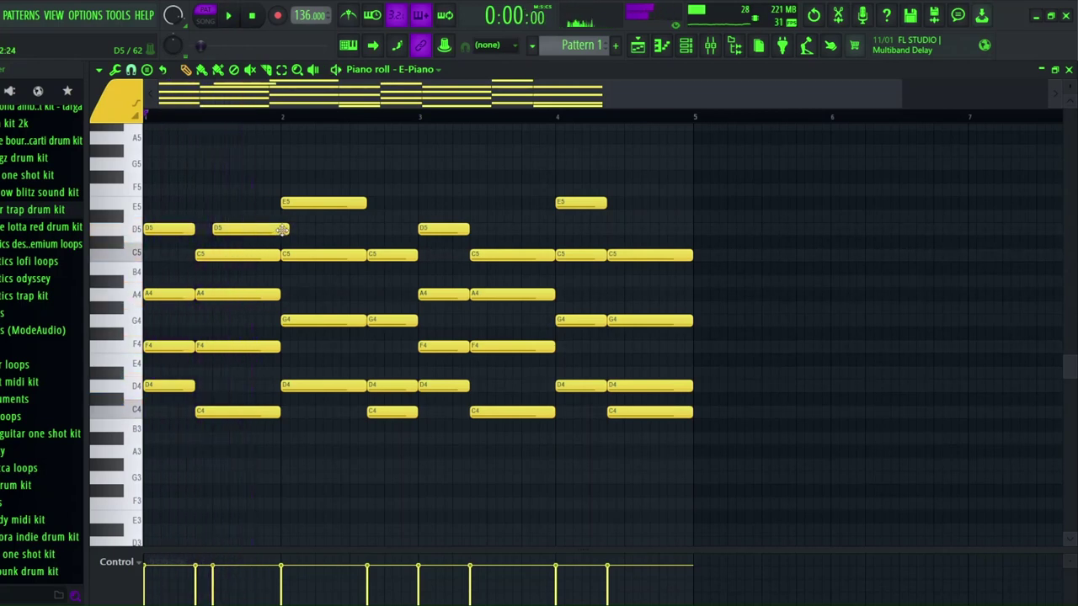
# - Trim the added D5 at the end of bar 1 and add a 6-step E5 above it, ending at the bar line
pyautogui.click(252, 216)
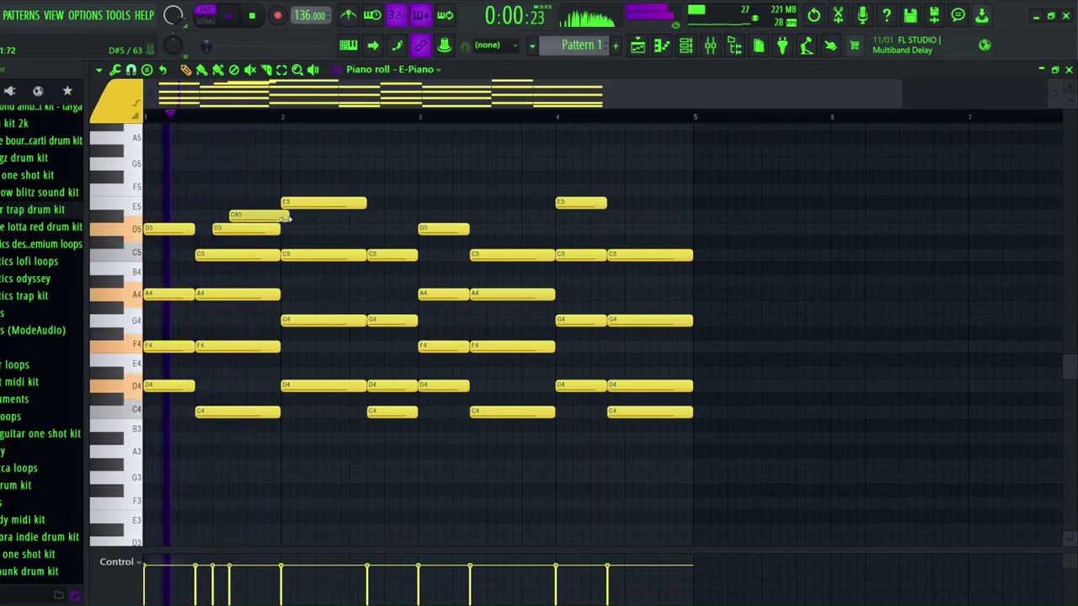
pyautogui.moveTo(252, 216); pyautogui.dragTo(252, 203)
pyautogui.scroll(3, 250, 191)
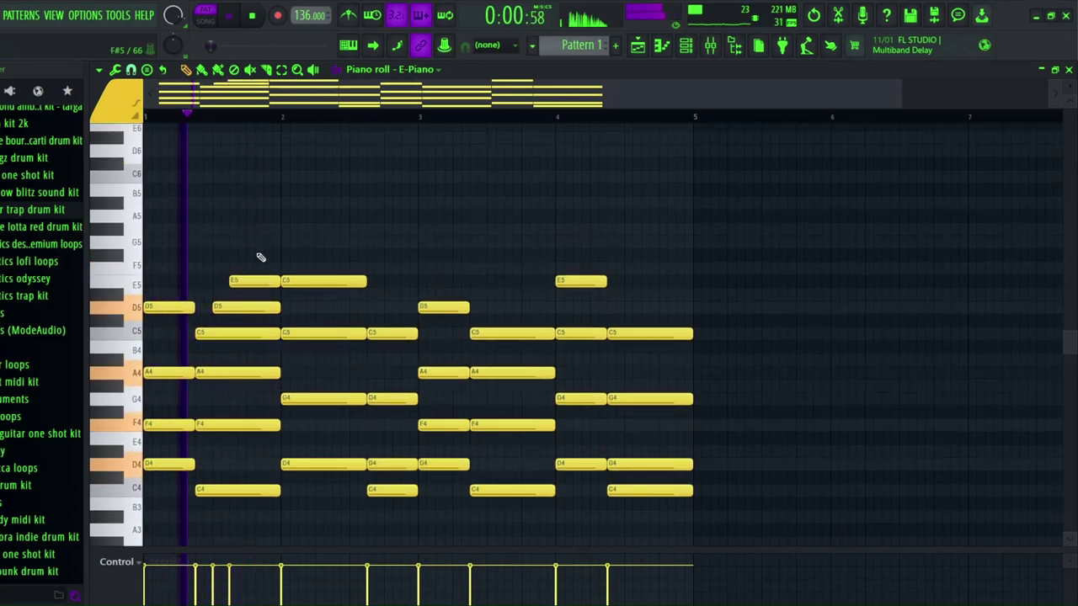
# - Add a G5 and a shorter F5 above the end of bar 1's second chord, both ending at the bar line
pyautogui.click(246, 242)
pyautogui.press('space')
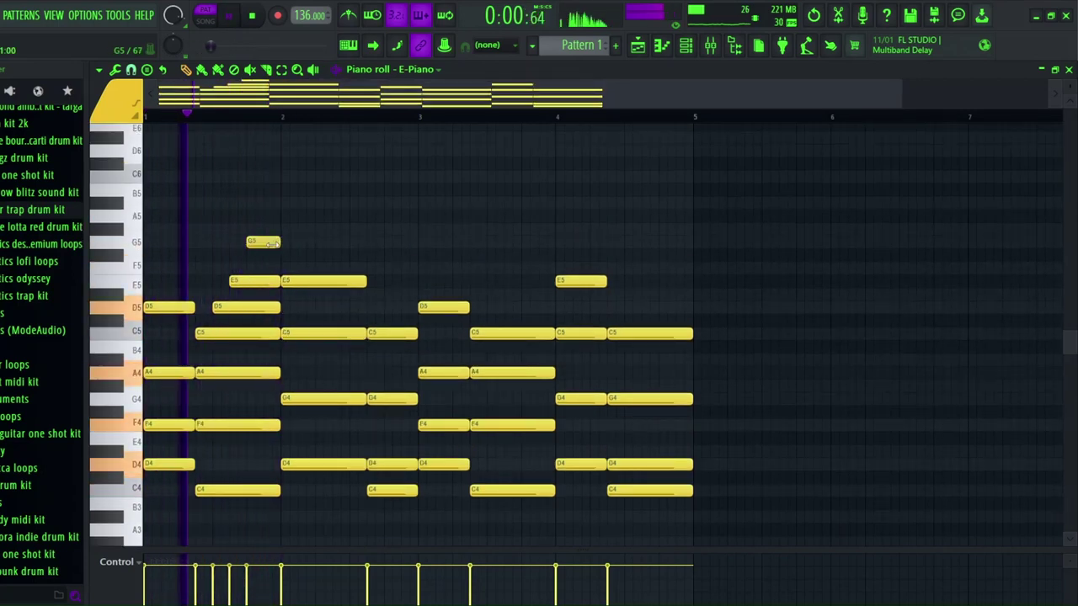
pyautogui.click(269, 268)
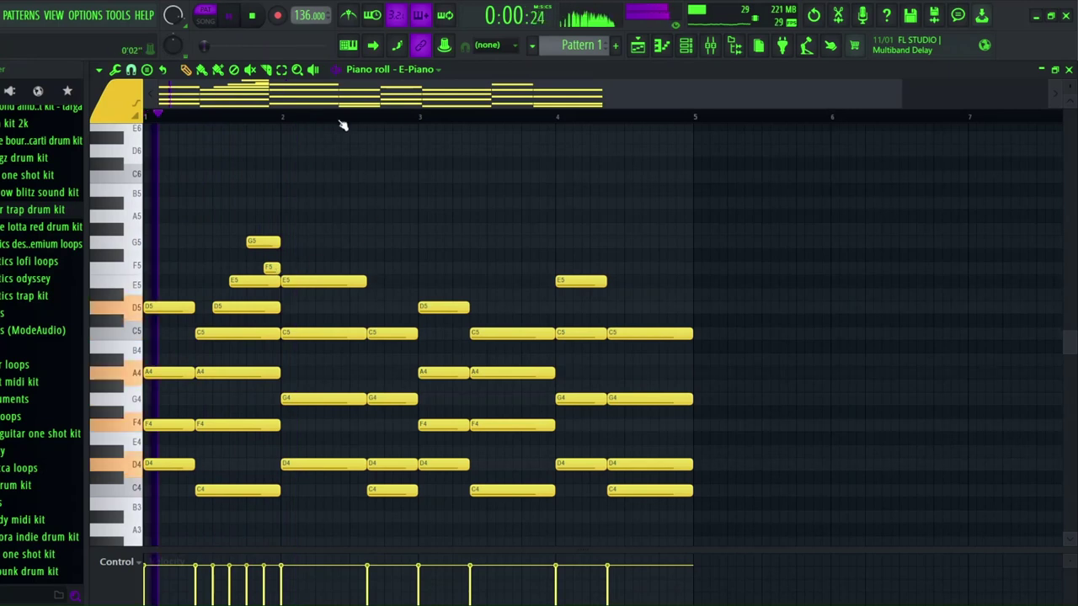
# - Add a C5 under the opening D5 in bar 1 and lengthen it to reach the second chord
pyautogui.scroll(2, 340, 121)
pyautogui.moveTo(250, 105); pyautogui.dragTo(60, 113)
pyautogui.press('space')
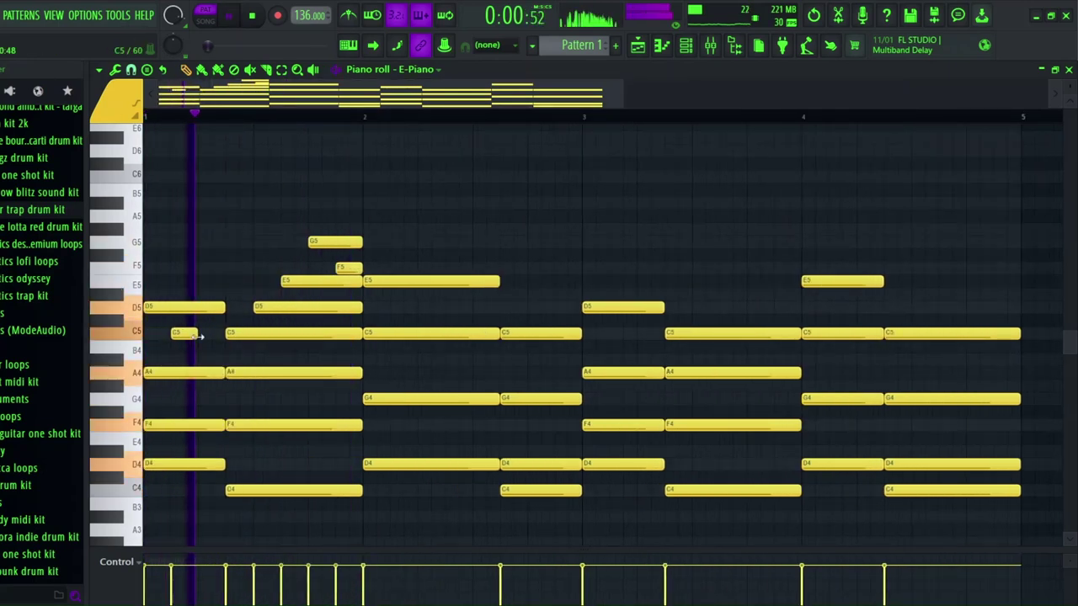
pyautogui.moveTo(197, 335); pyautogui.dragTo(227, 333)
pyautogui.press('space')
pyautogui.press('space')
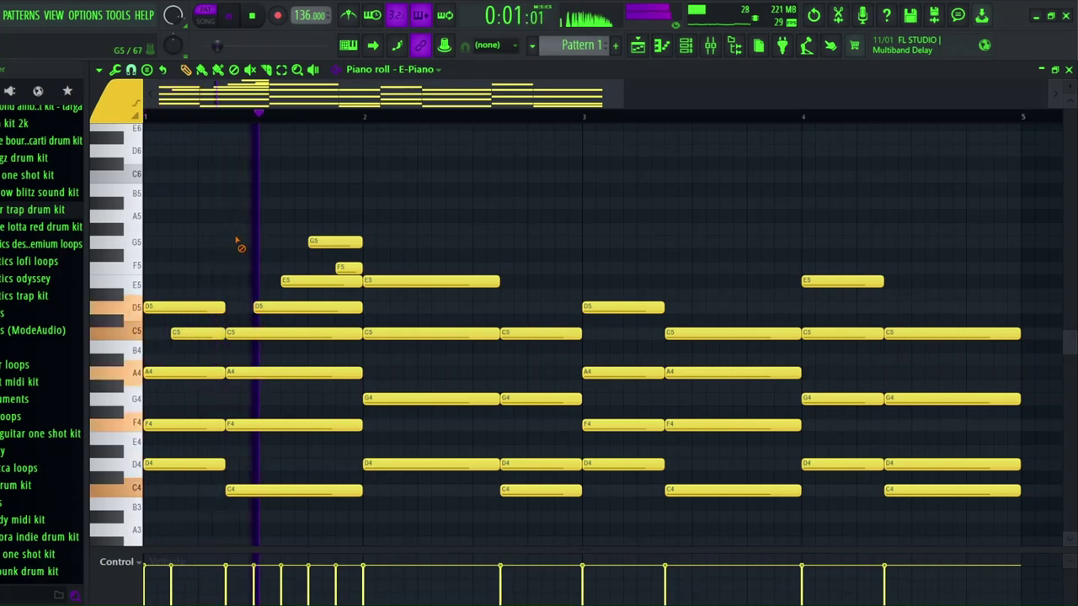
# - Add an F5 and a shorter D5 over the first chord of bar 2, both ending with the chord
pyautogui.click(432, 268)
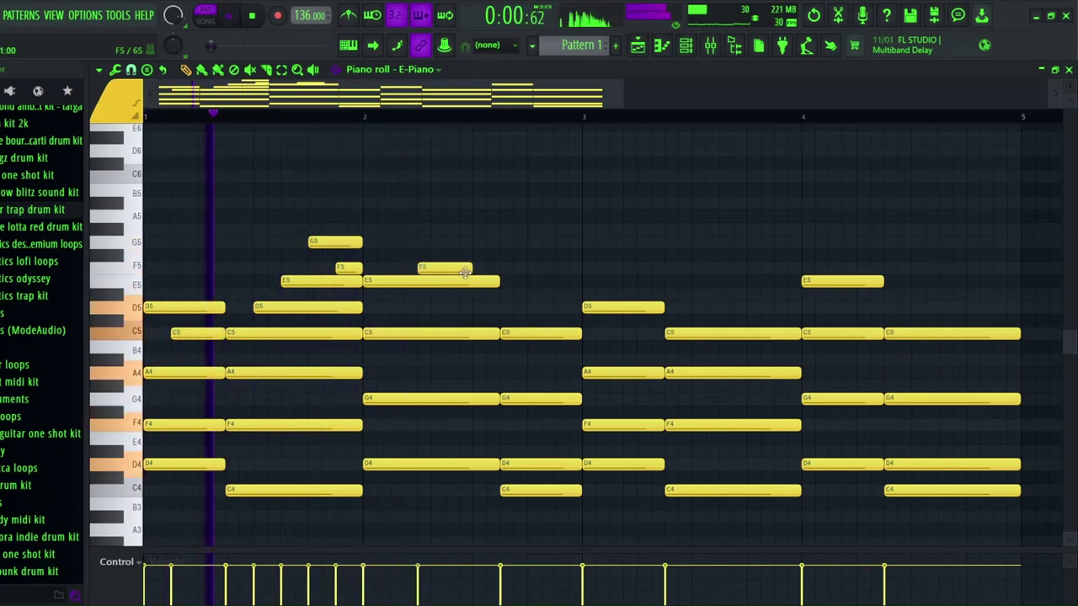
pyautogui.click(449, 309)
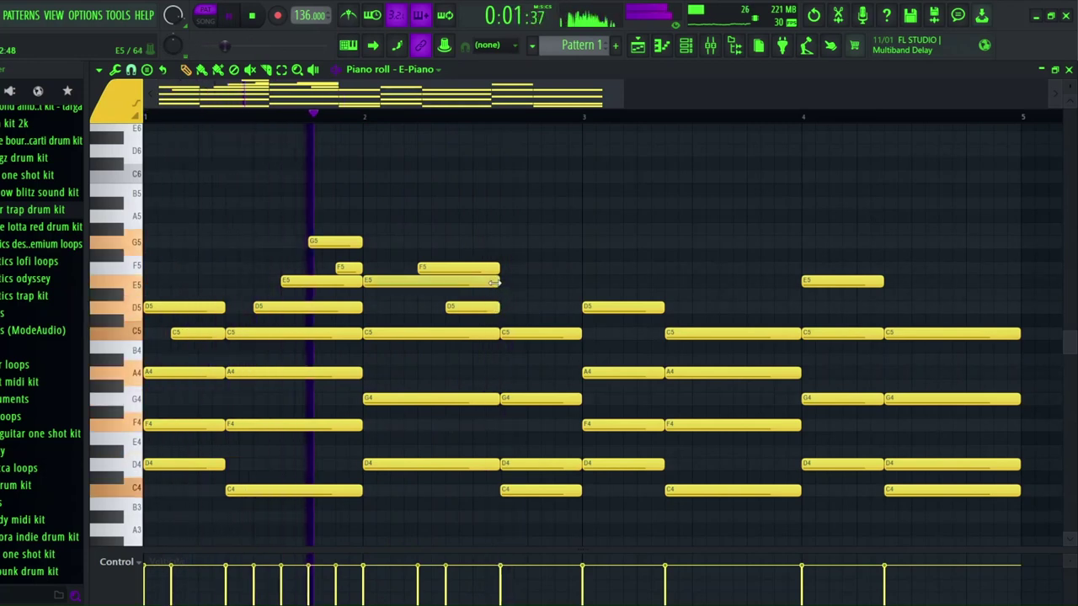
pyautogui.press('space')
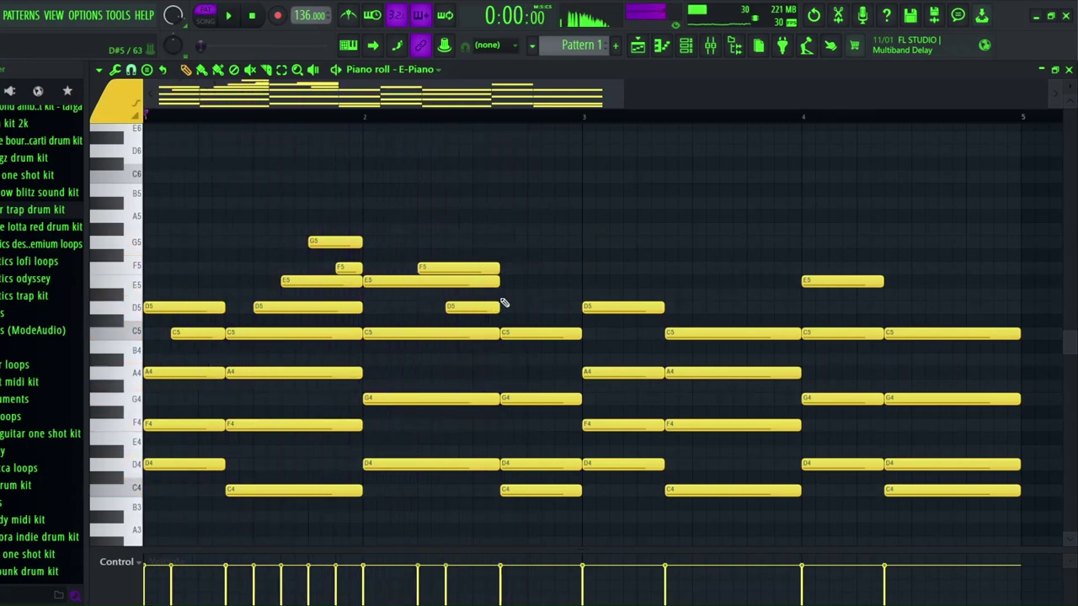
# - Lower the added F5 in bar 2 to E5, with the preceding E5 cut where it starts
pyautogui.moveTo(455, 266); pyautogui.dragTo(453, 281)
pyautogui.press('space')
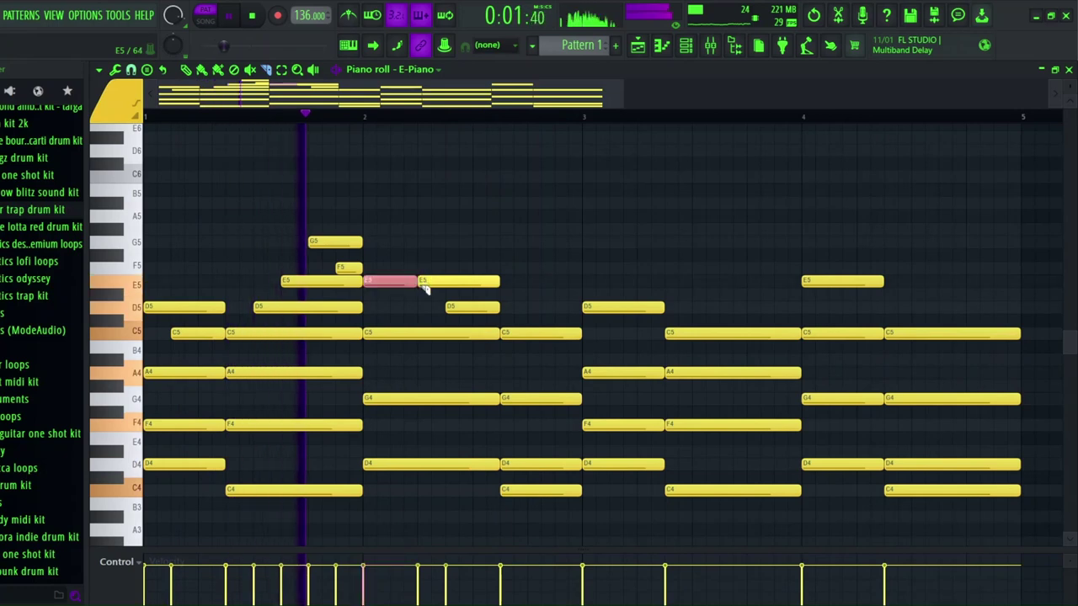
pyautogui.press('space')
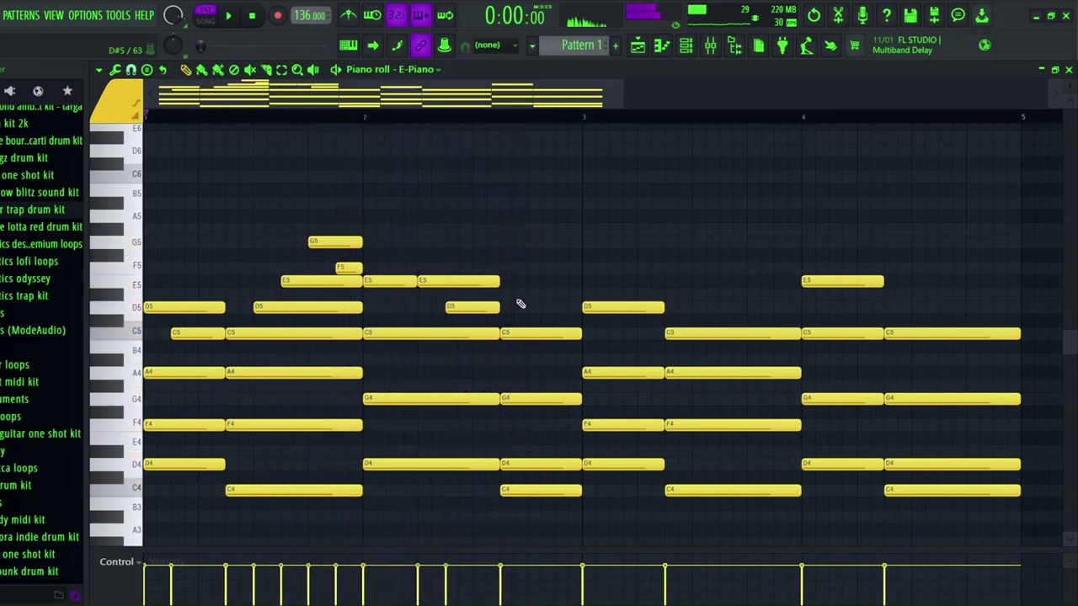
# - Add a D5 and a shorter F5 above the second chord of bar 2, both ending at the start of bar 3
pyautogui.press('space')
pyautogui.click(545, 309)
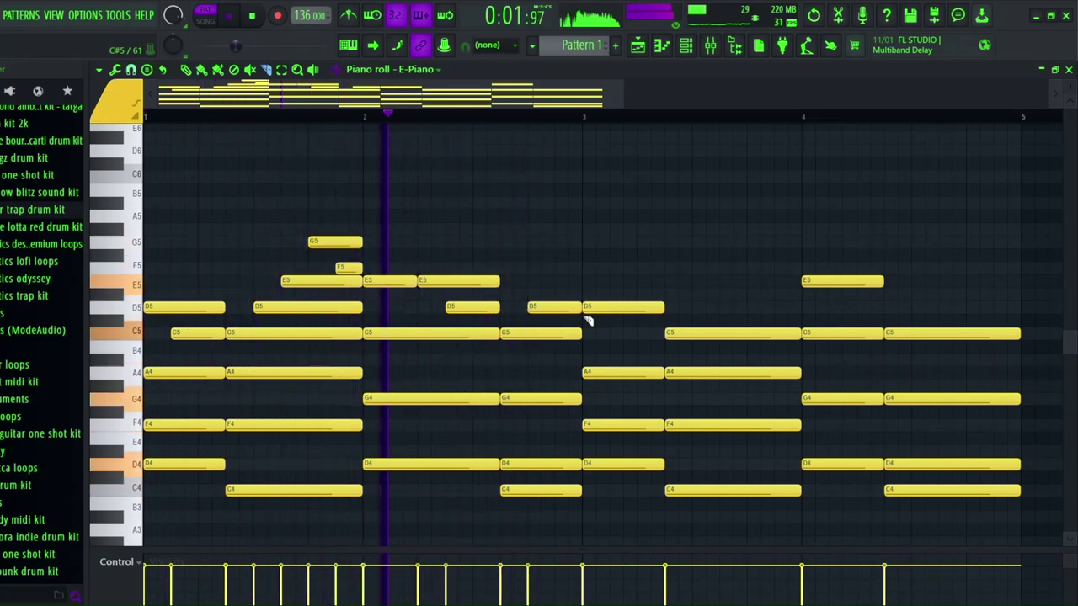
pyautogui.click(565, 304)
pyautogui.press('space')
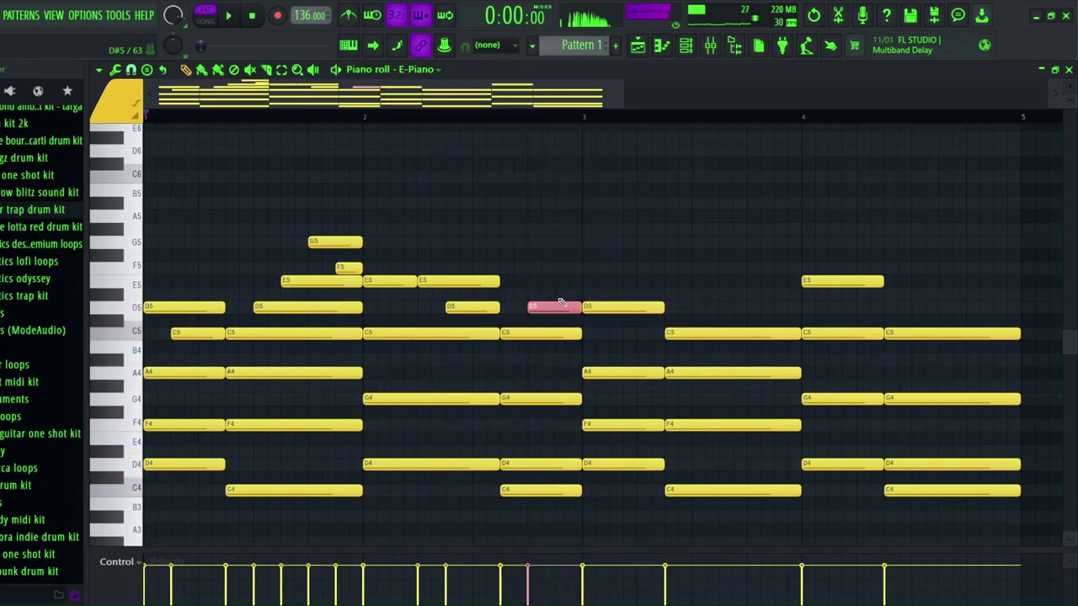
pyautogui.moveTo(599, 268); pyautogui.dragTo(581, 268)
pyautogui.press('space')
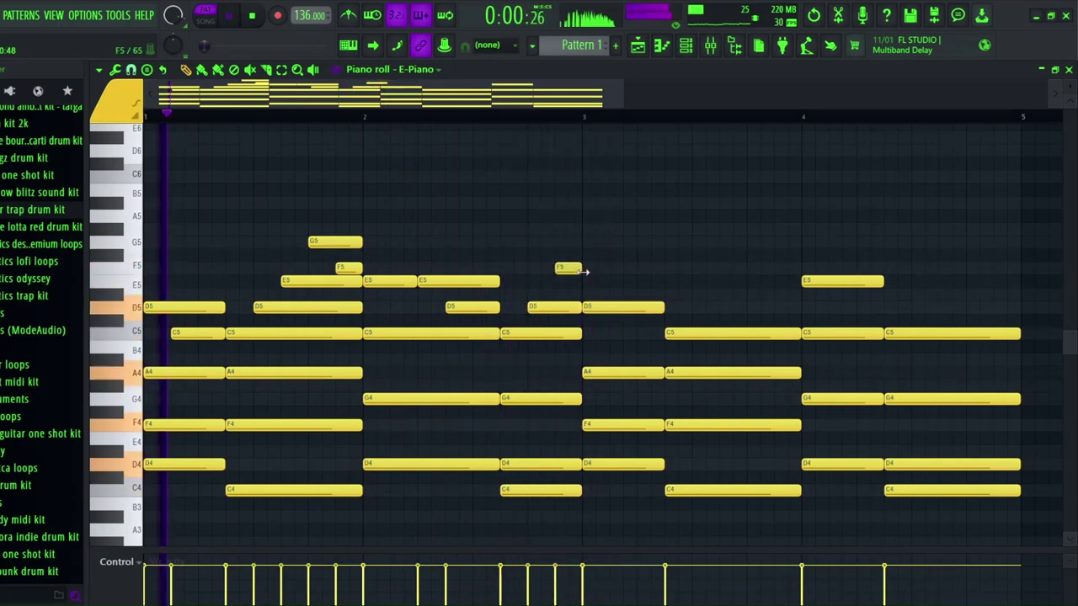
# - Add a short C5 at the end of bar 3's first chord, leading into the second chord
pyautogui.scroll(-1, 547, 367)
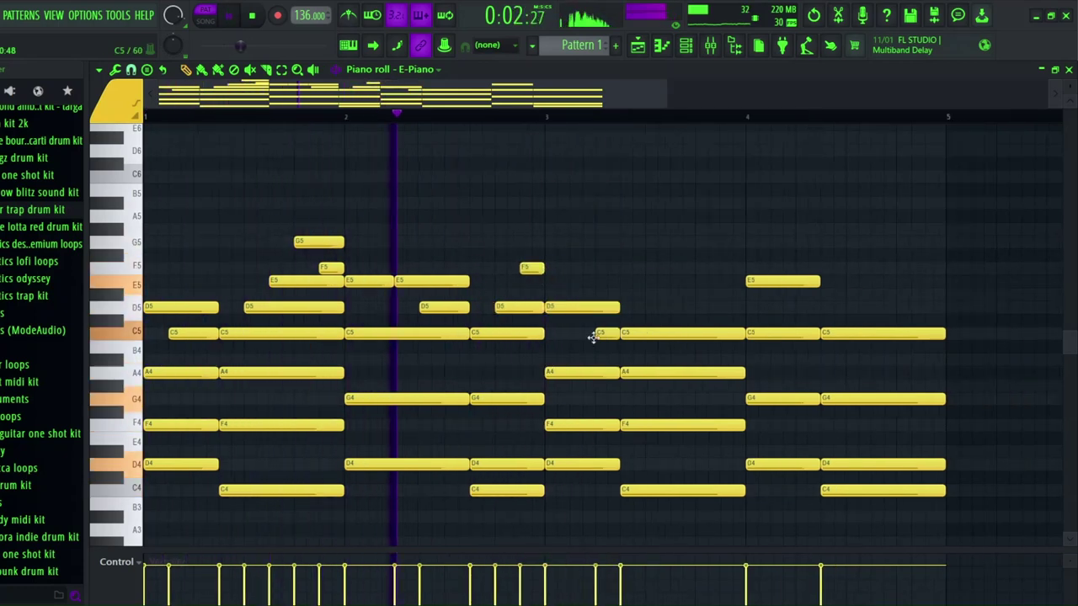
pyautogui.click(601, 333)
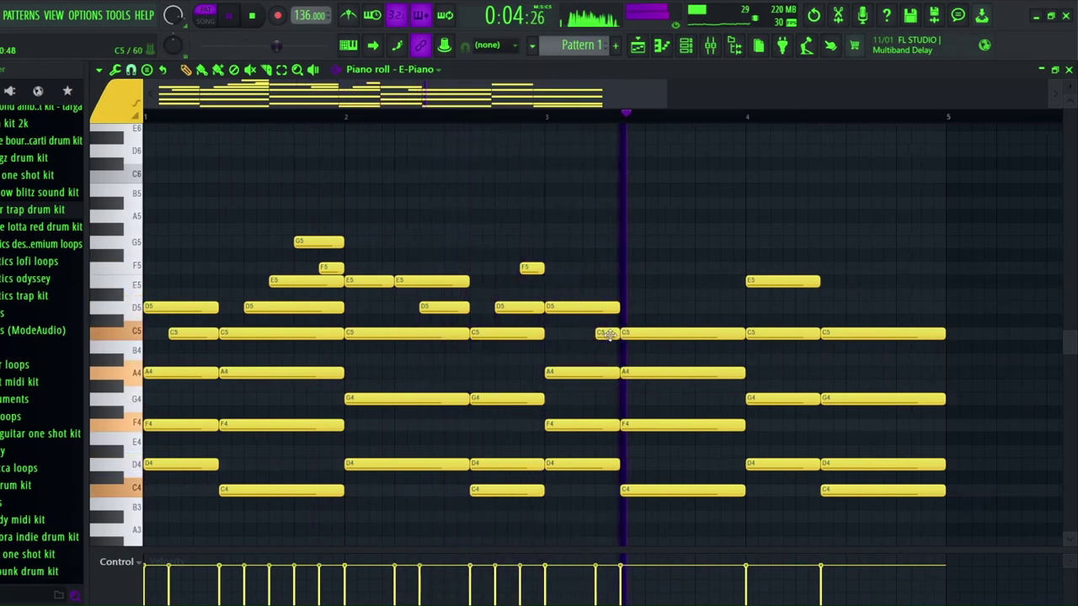
pyautogui.press('space')
# - Add D5, G5, F5 and a closing D5 over bar 3's second chord, extending the G5 and F5 to the bar line
pyautogui.click(655, 307)
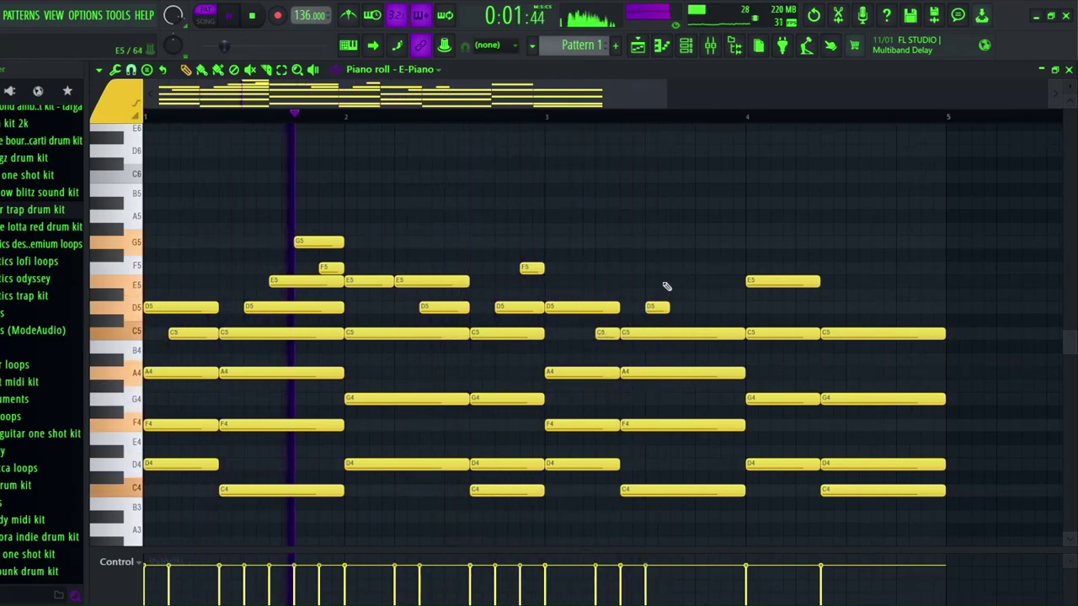
pyautogui.click(682, 241)
pyautogui.click(707, 268)
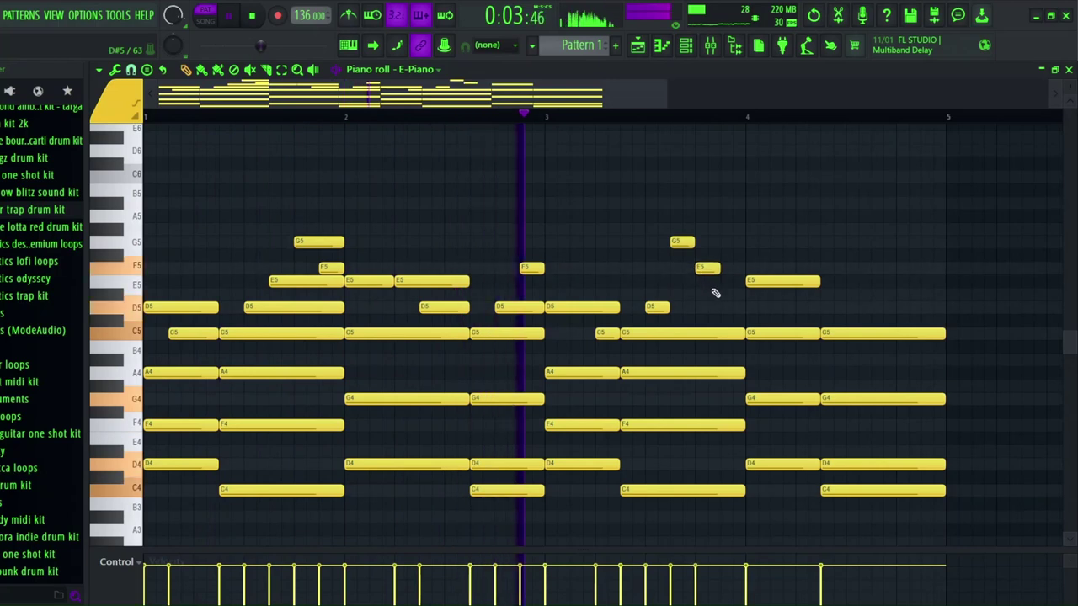
pyautogui.click(727, 307)
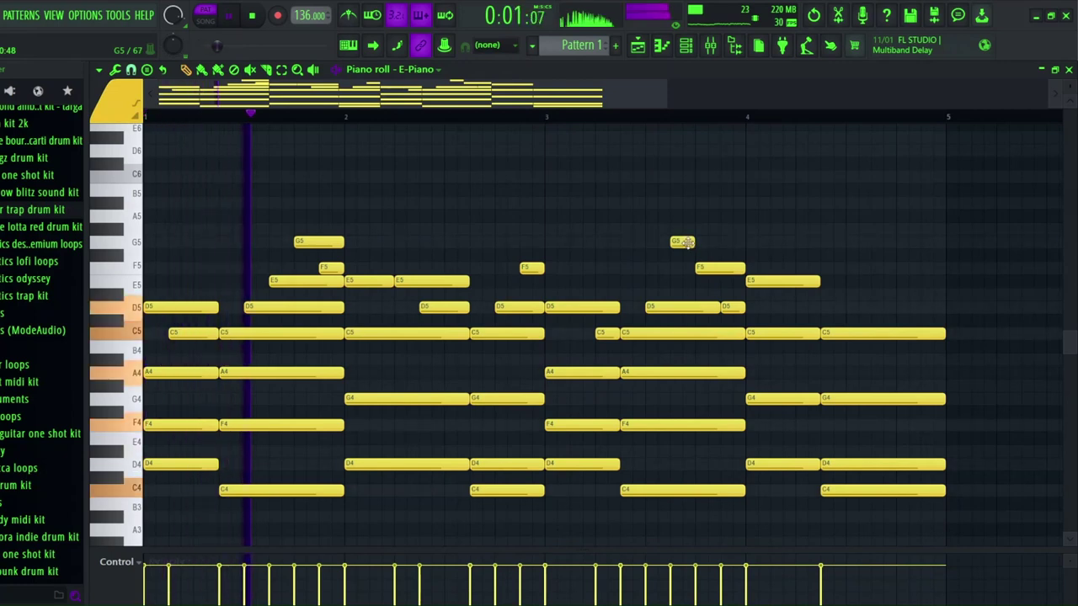
pyautogui.moveTo(694, 243); pyautogui.dragTo(743, 252)
# - Move the short C5 in bar 3 down to A4, ending the first chord's A4 where it starts, and play back
pyautogui.moveTo(606, 335); pyautogui.dragTo(606, 373)
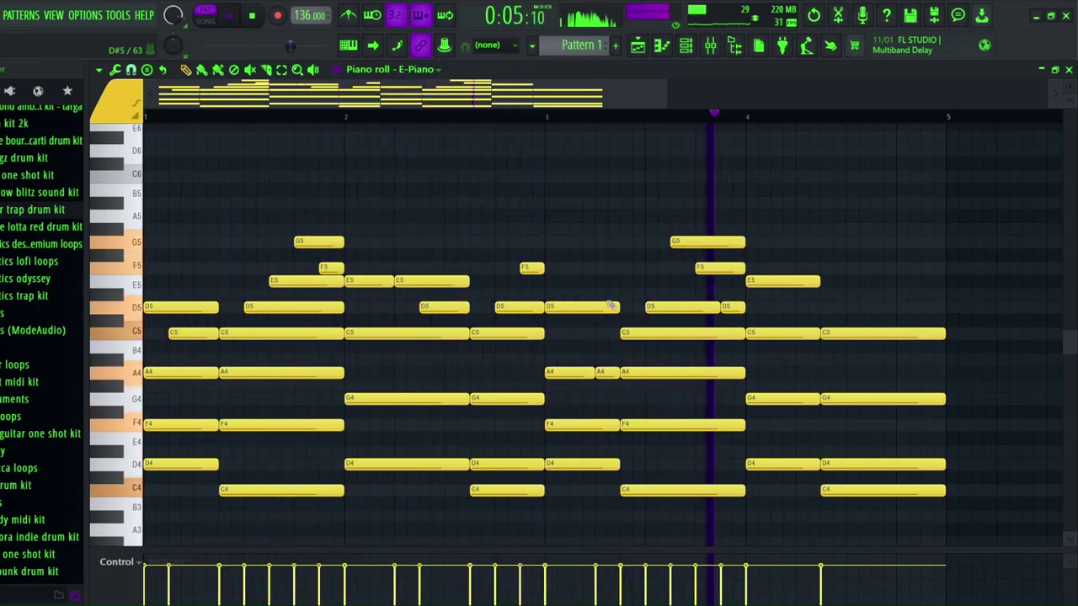
pyautogui.scroll(-1, 640, 118)
pyautogui.press('space')
pyautogui.press('space')
# - Add a D5 above each chord in bar 4, the first ending with its chord and the second ending at bar 5
pyautogui.click(744, 306)
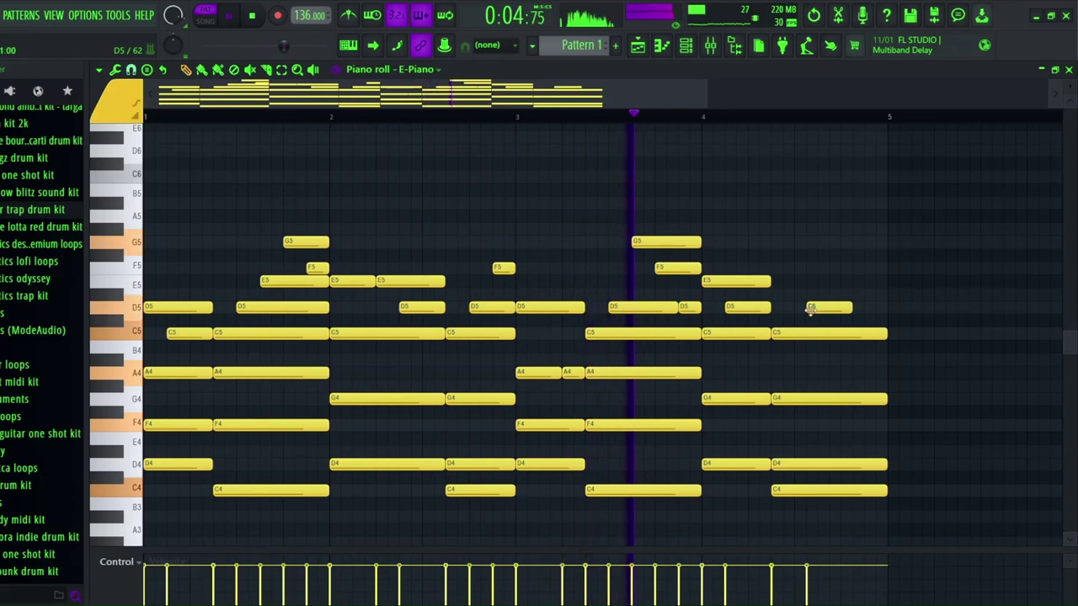
pyautogui.click(829, 306)
pyautogui.moveTo(865, 307); pyautogui.dragTo(887, 307)
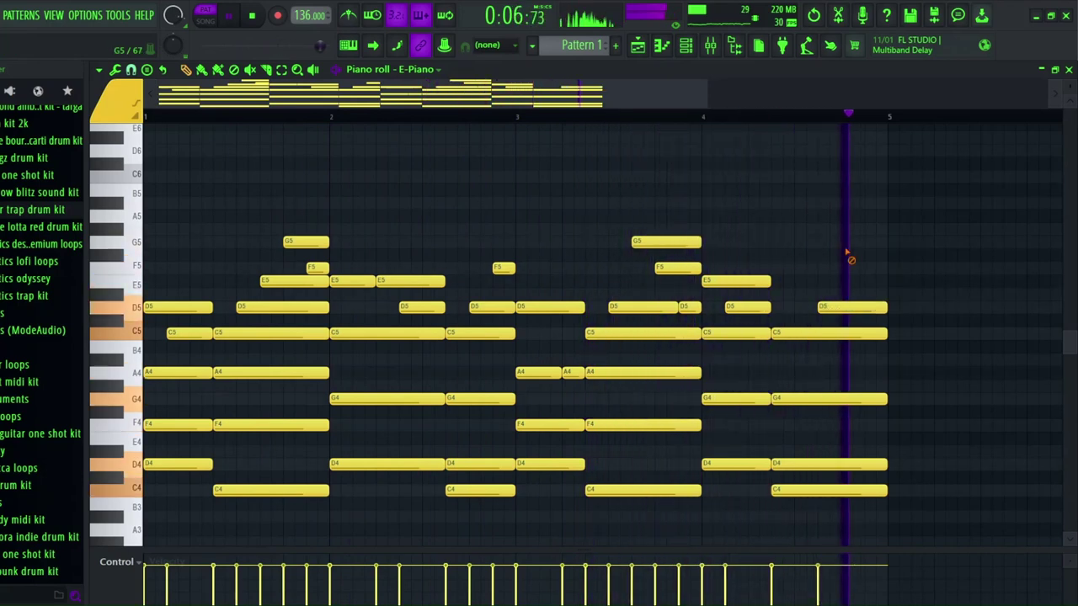
# - Add an F5 above the last D5 in bar 4, extend it to the end of the bar, and play back
pyautogui.press('space')
pyautogui.click(787, 227)
pyautogui.moveTo(825, 235); pyautogui.dragTo(857, 267)
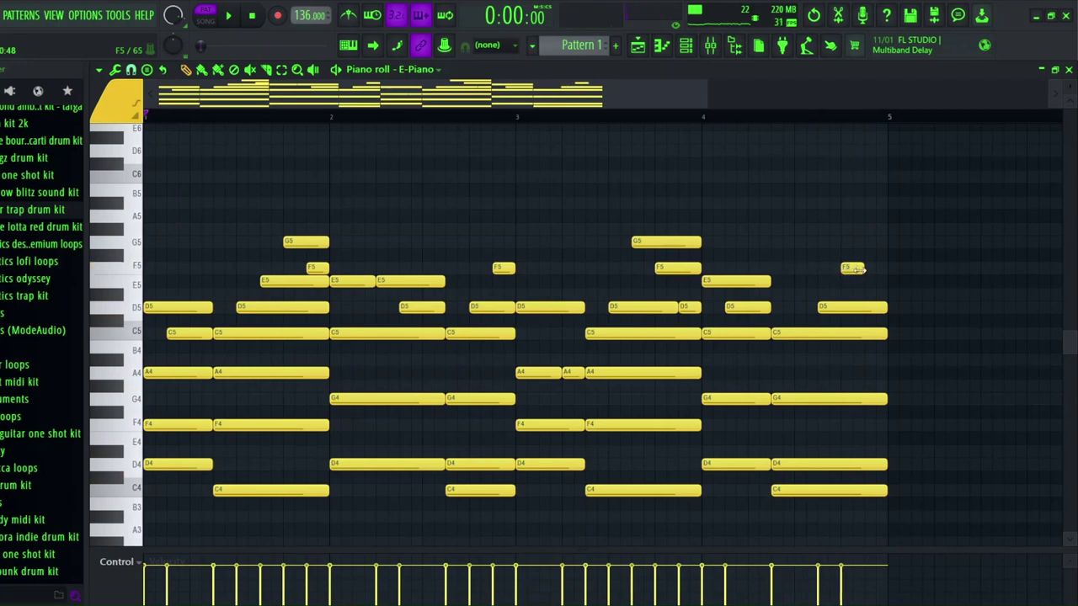
pyautogui.press('space')
pyautogui.moveTo(874, 268); pyautogui.dragTo(886, 268)
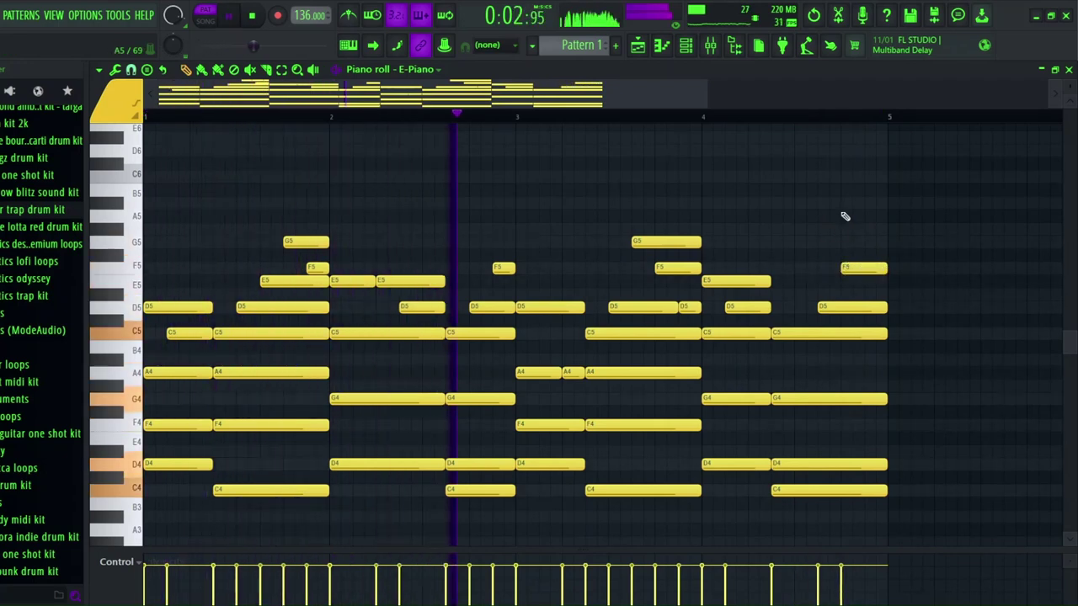
pyautogui.press('space')
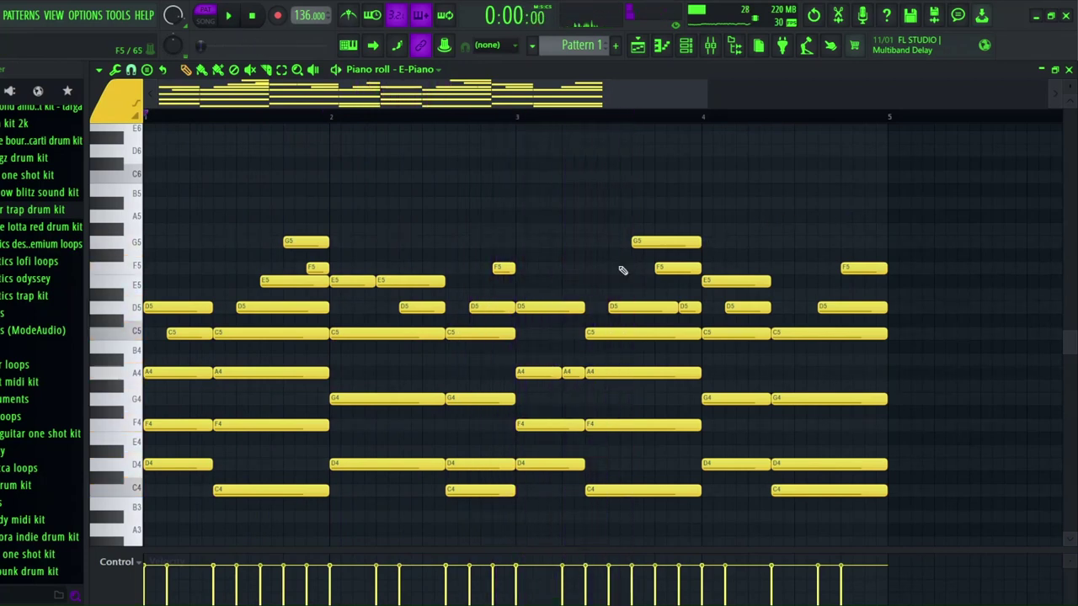
# - Lower the F5 notes at the ends of bars 2, 3 and 4 to E5
pyautogui.press('space')
pyautogui.moveTo(502, 269); pyautogui.dragTo(503, 283)
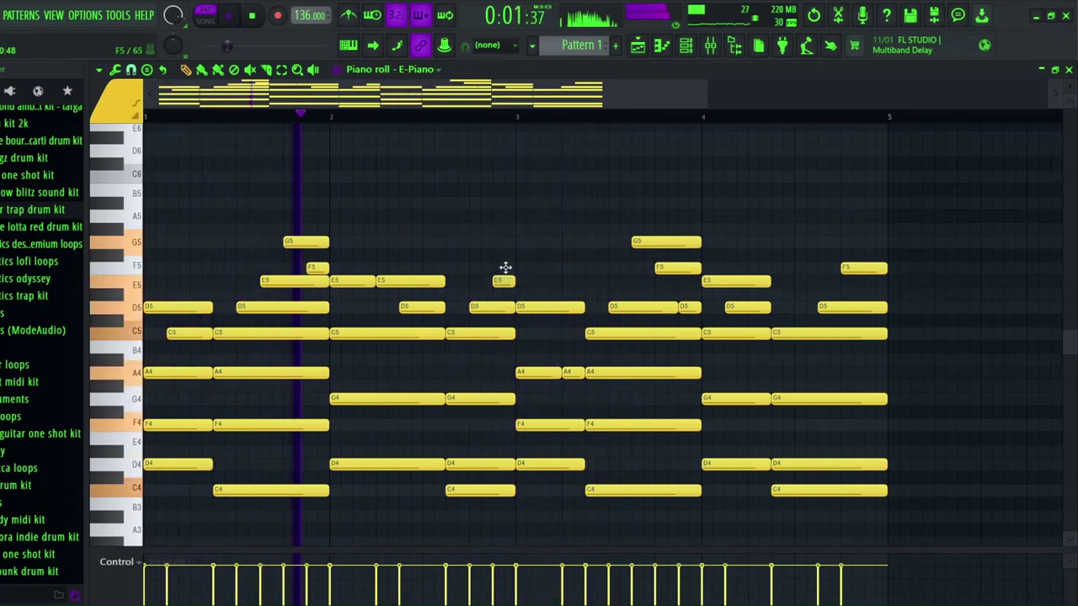
pyautogui.moveTo(872, 279); pyautogui.dragTo(872, 283)
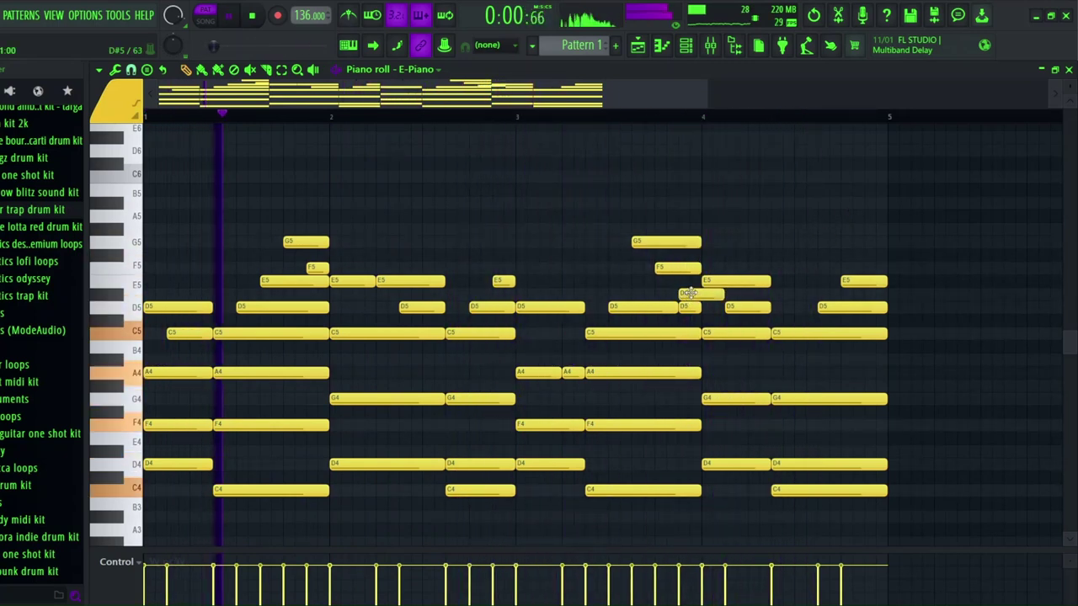
pyautogui.moveTo(675, 271); pyautogui.dragTo(675, 283)
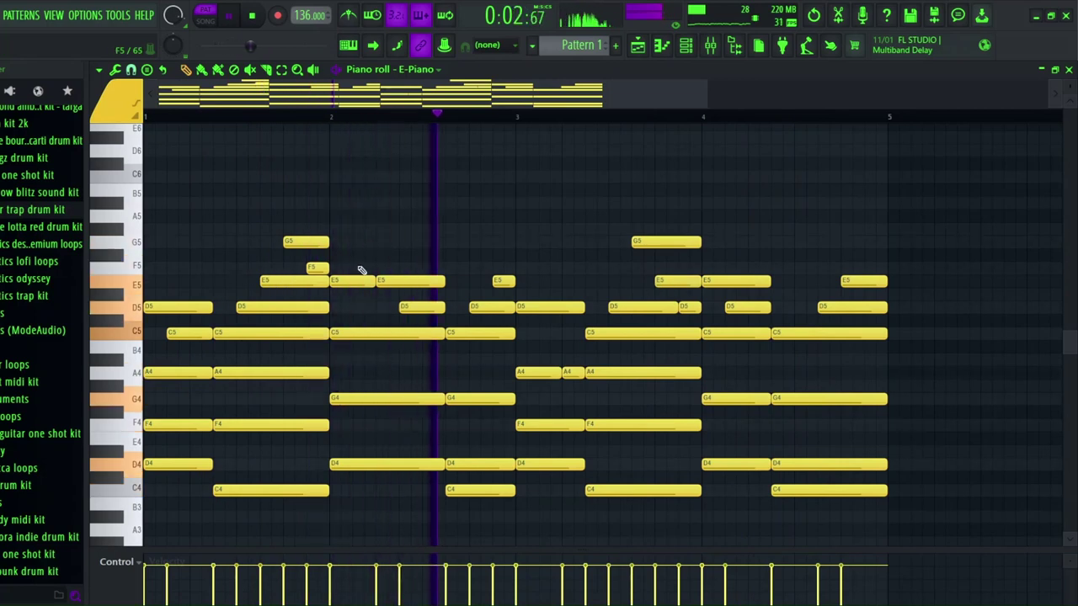
# - Try the short F5 at the end of bar 1 at E5 during playback, and return it to F5
pyautogui.press('space')
pyautogui.moveTo(315, 270); pyautogui.dragTo(316, 282)
pyautogui.press('space')
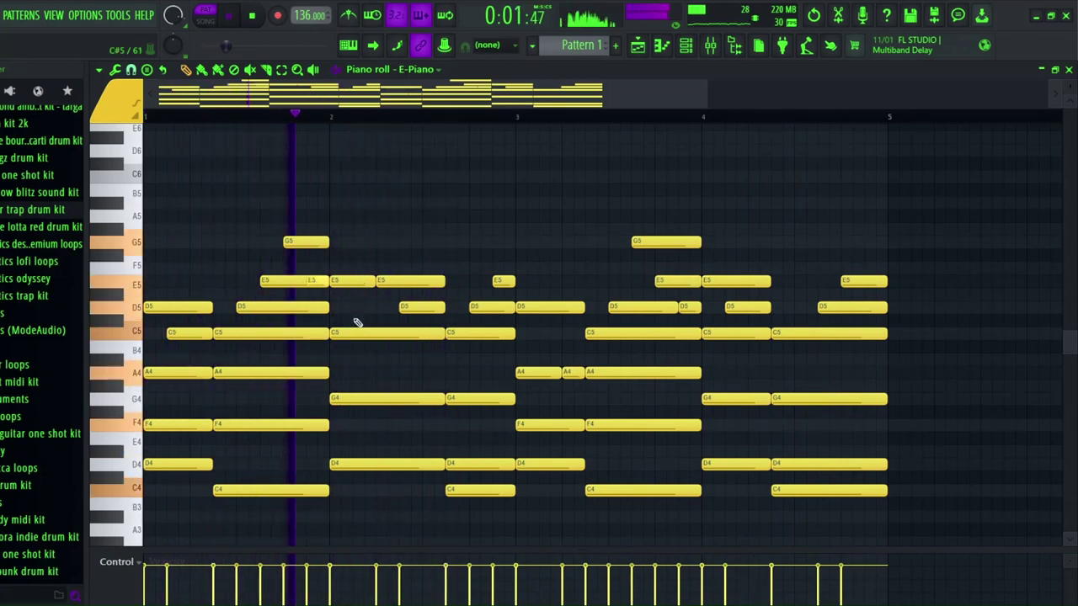
pyautogui.click(312, 268)
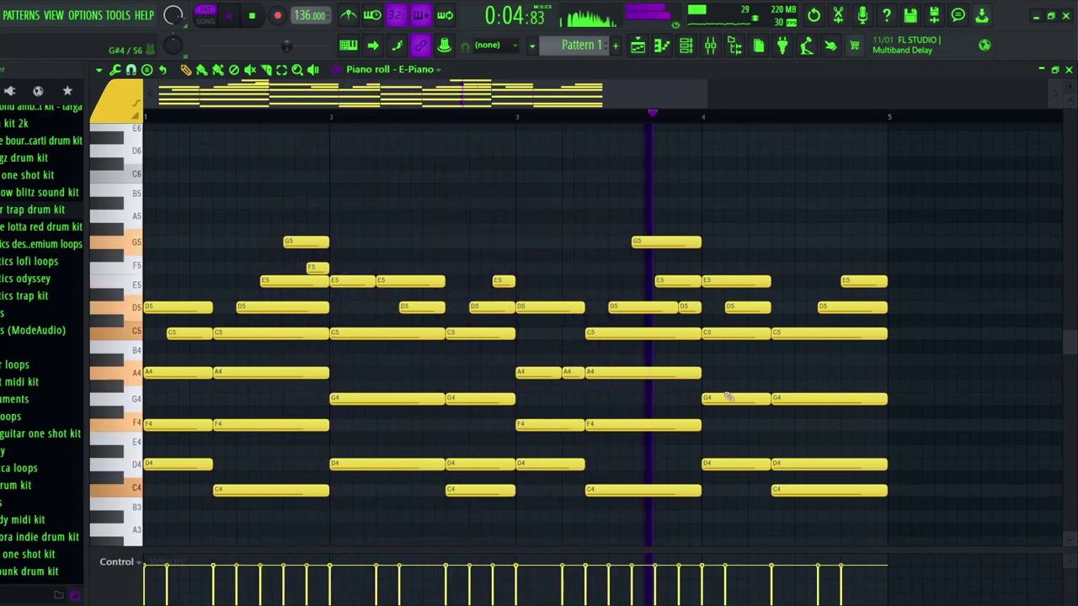
# - Raise the E5 at the end of bar 3 back to F5 and play the pattern through
pyautogui.press('space')
pyautogui.press('space')
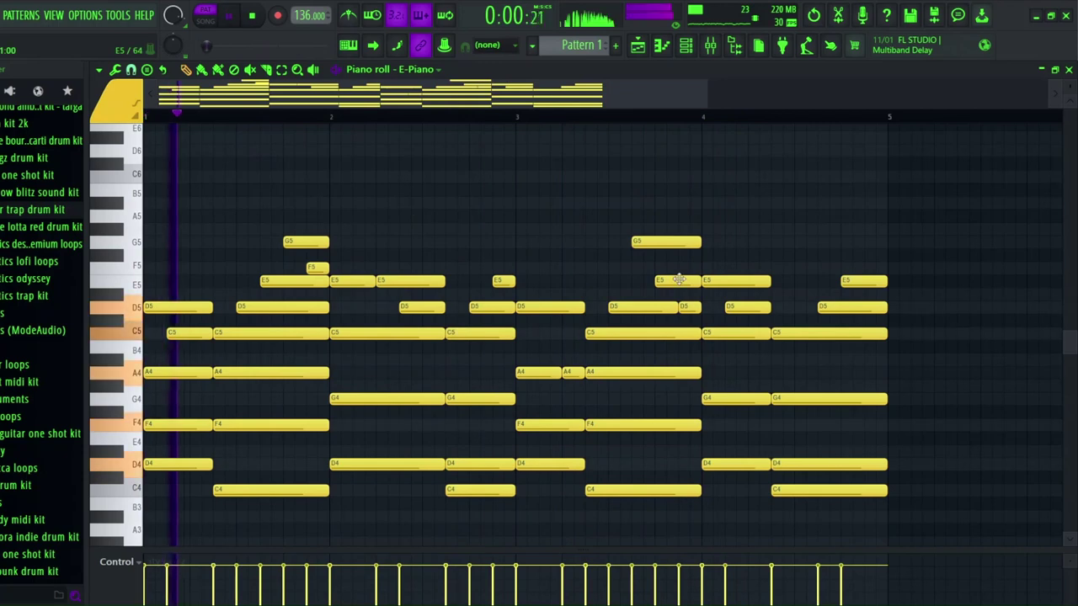
pyautogui.moveTo(678, 279); pyautogui.dragTo(676, 263)
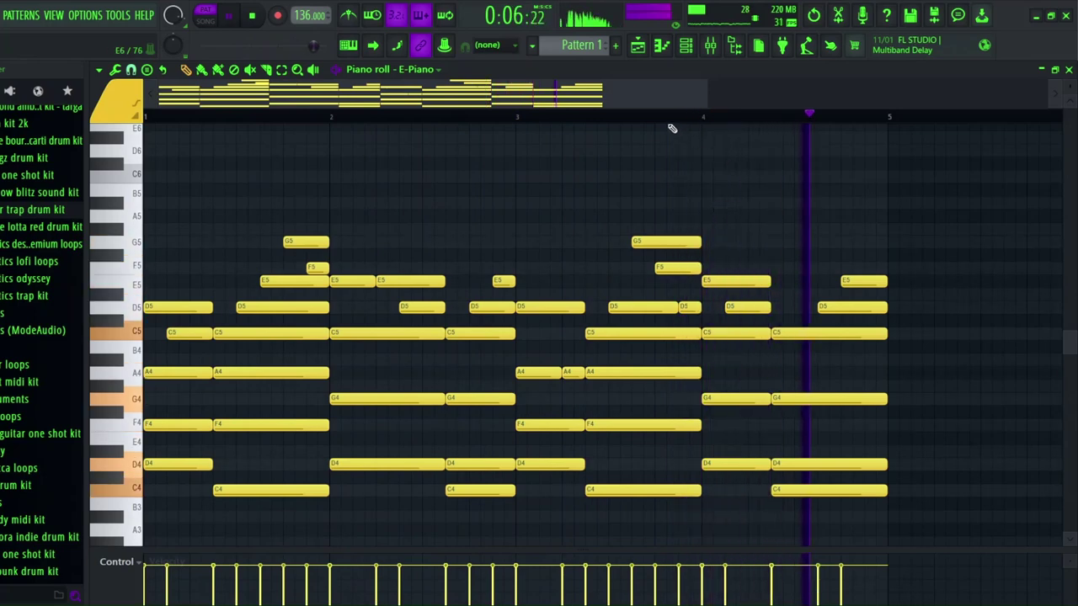
pyautogui.scroll(-2, 677, 121)
pyautogui.press('space')
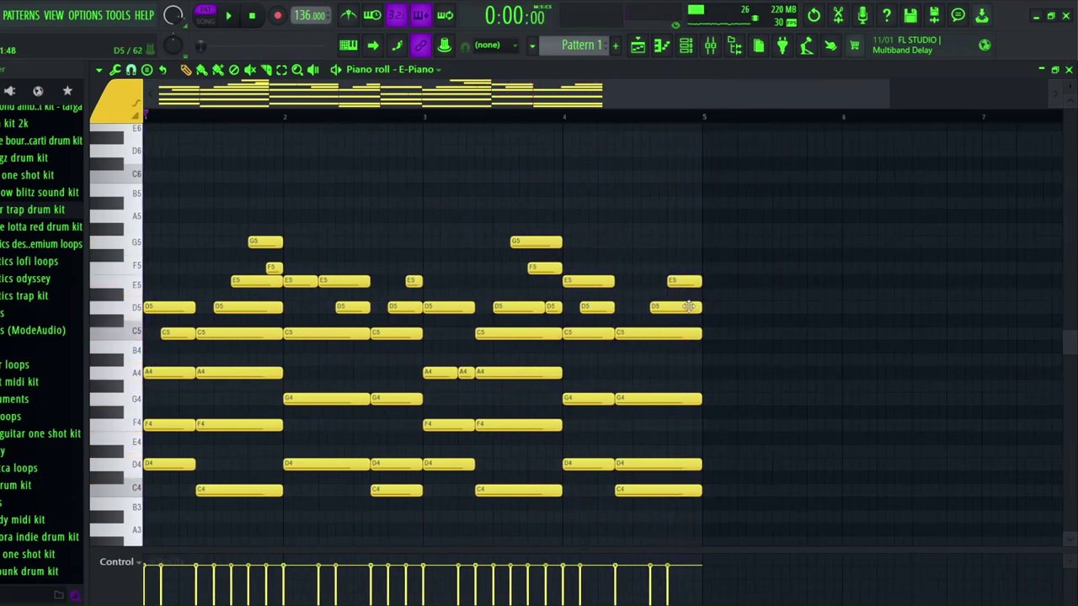
pyautogui.click(687, 46)
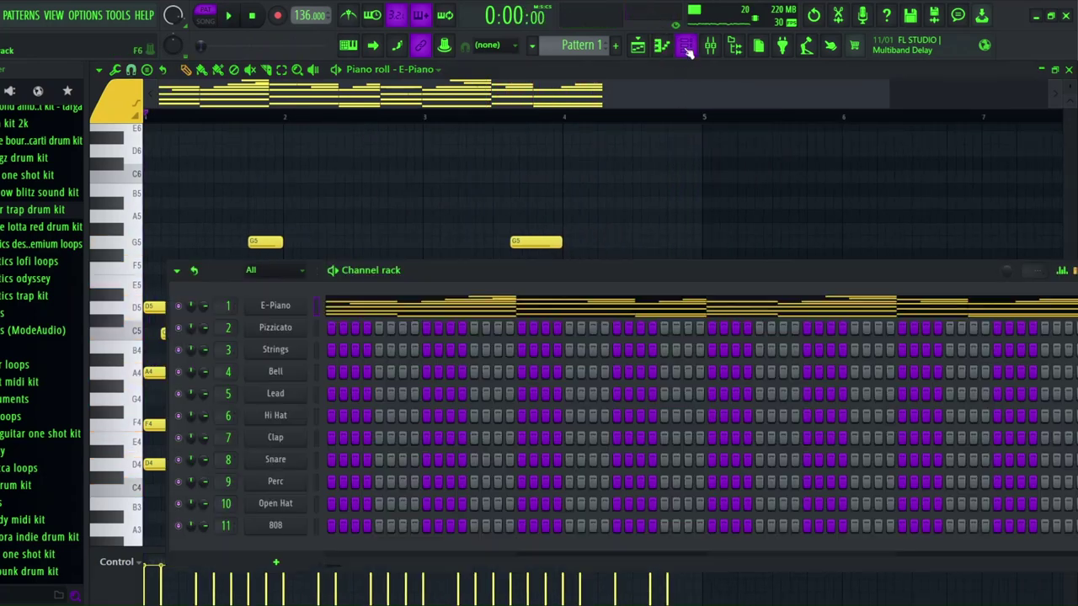
pyautogui.click(386, 317)
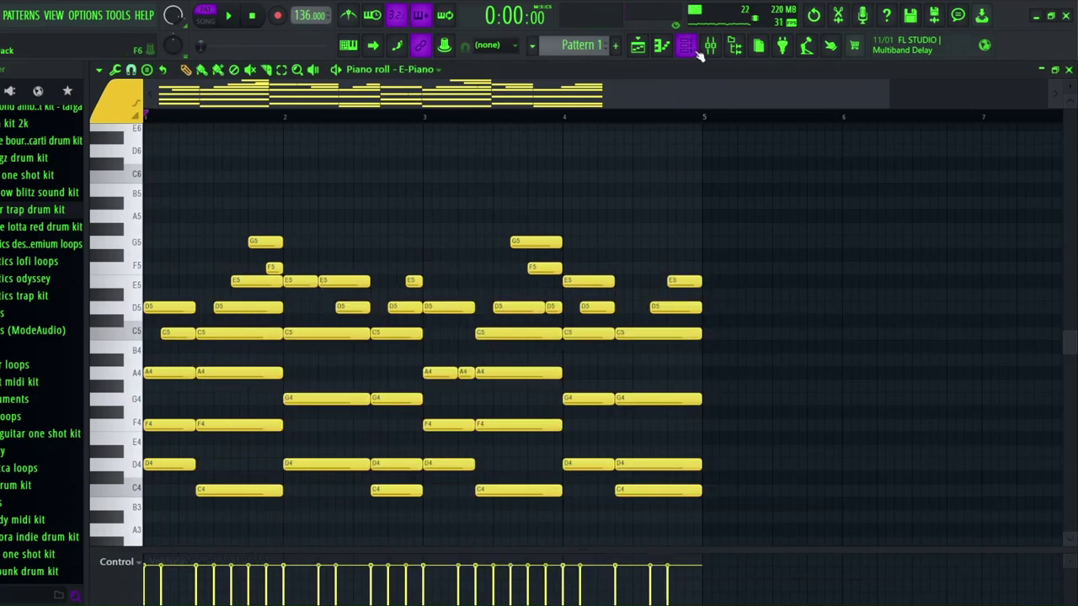
# - Add a very short C5 just before the middle D5 in bar 1, nudge that D5 slightly late, and play back
pyautogui.scroll(2, 257, 119)
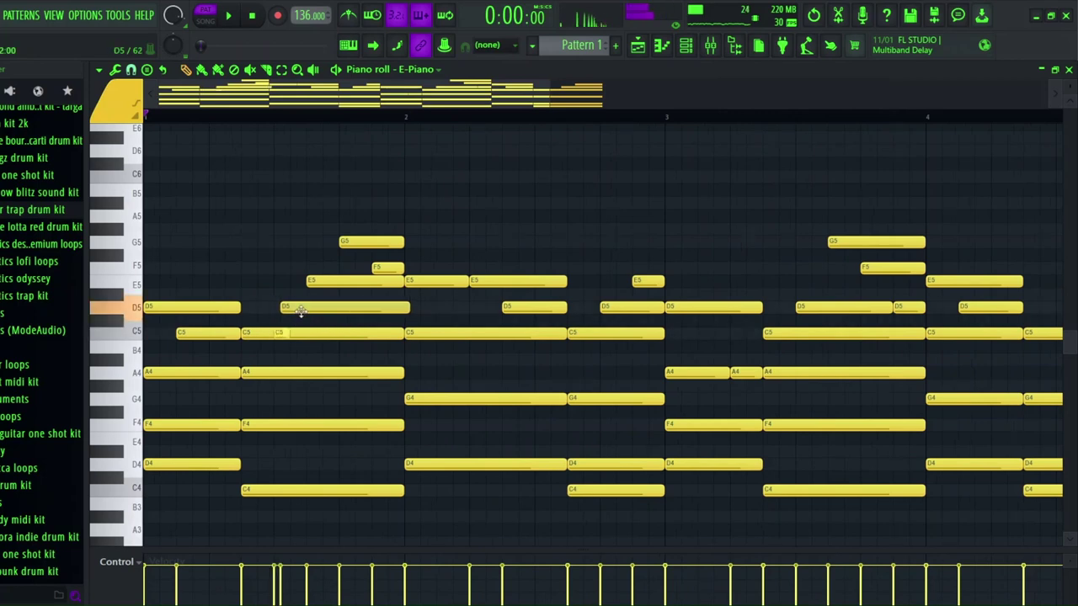
pyautogui.press('space')
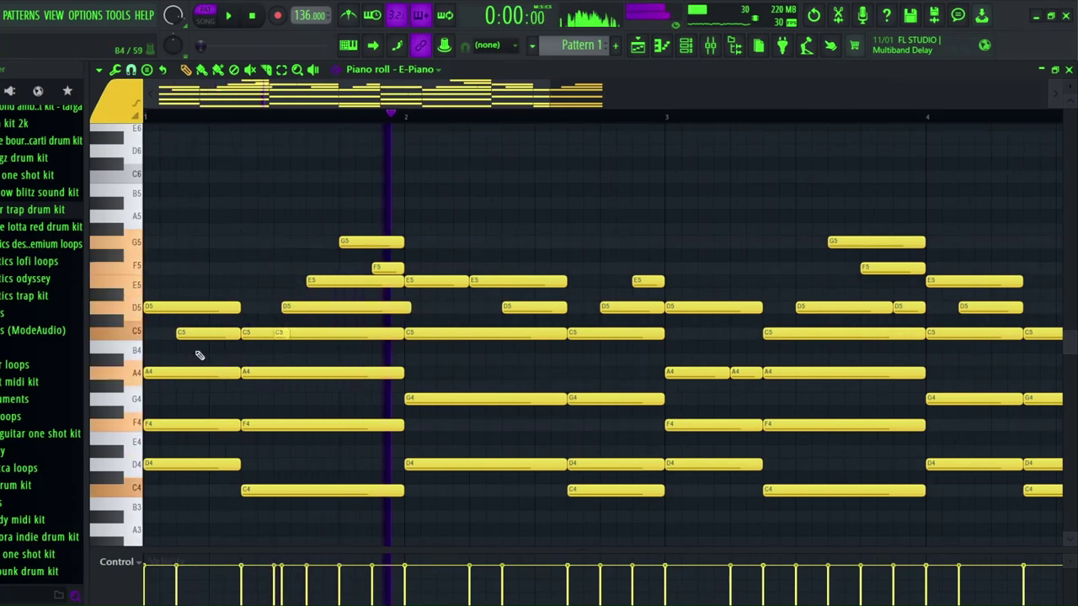
# - Add a very short F5 before bar 1's G5, nudge that G5 slightly late, and try a similar short A4 before the first C5
pyautogui.press('space')
pyautogui.click(180, 359)
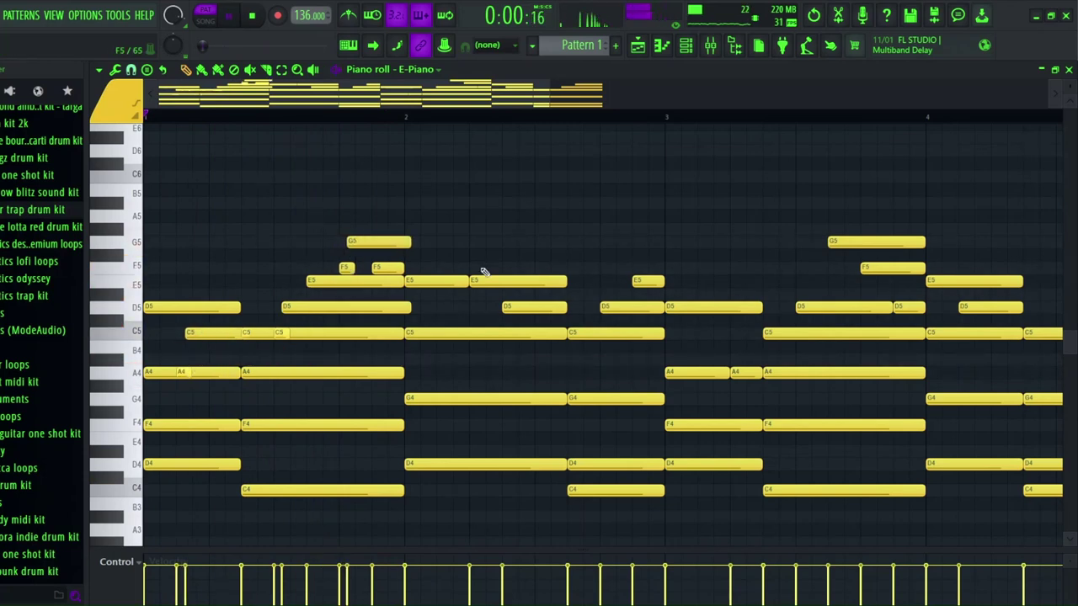
pyautogui.press('space')
pyautogui.press('space')
pyautogui.moveTo(206, 334); pyautogui.dragTo(203, 333)
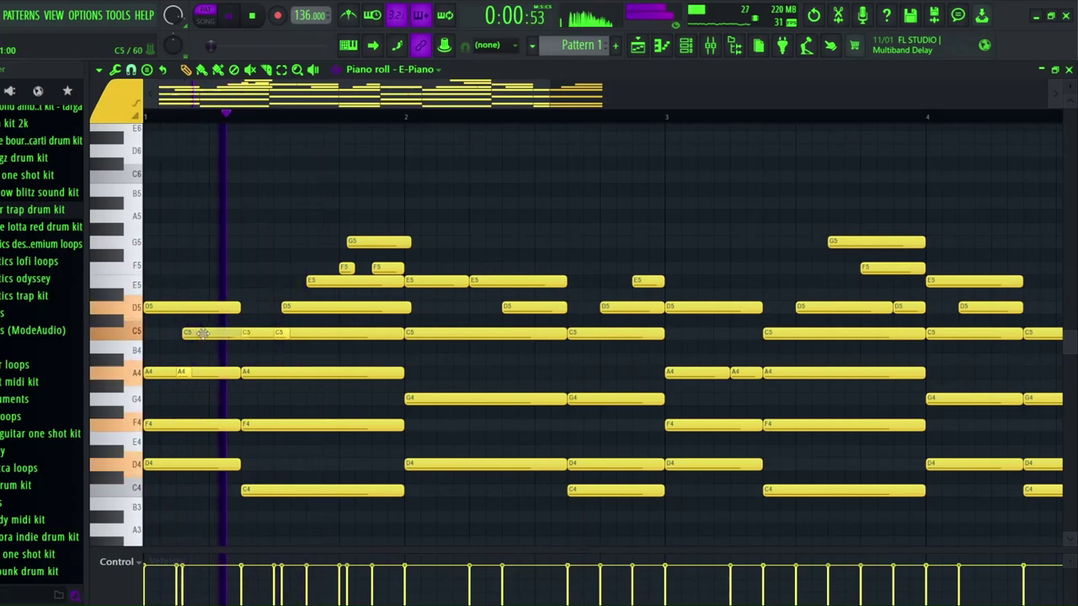
# - Remove the short A4 from bar 1, put the first C5 back on the grid, and play the pattern
pyautogui.press('space')
pyautogui.rightClick(184, 372)
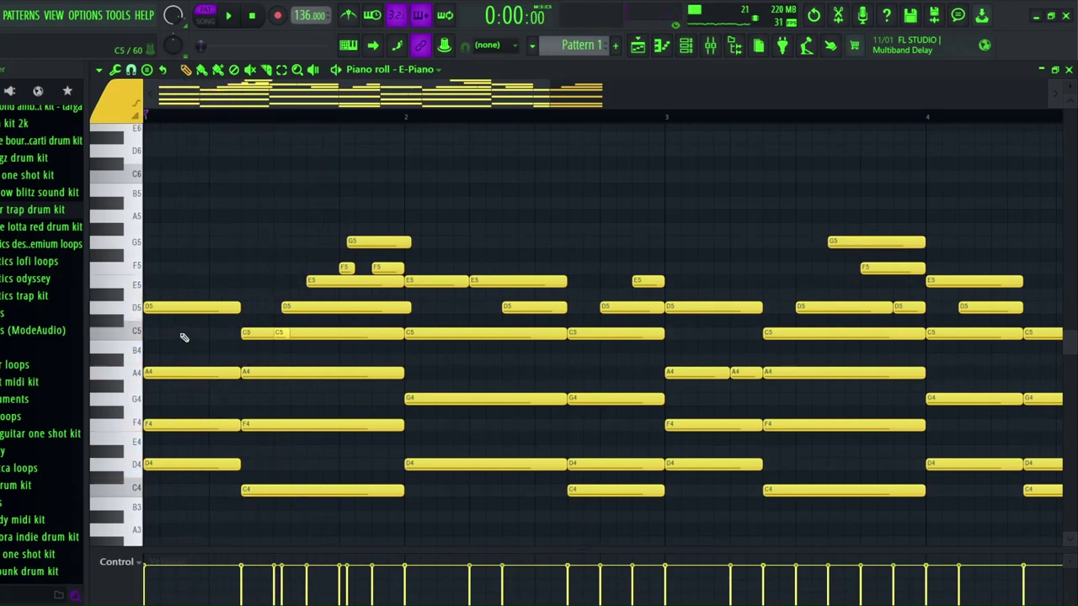
pyautogui.press('space')
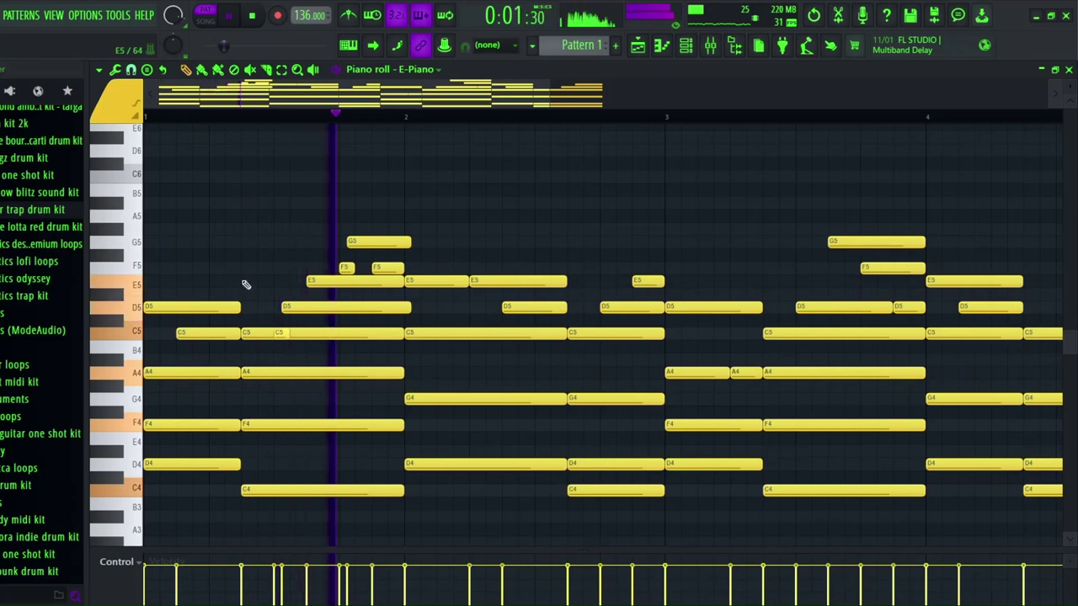
pyautogui.press('space')
pyautogui.press('space')
# - Add a very short D5 just before the second E5 in bar 2 and nudge that E5 slightly late
pyautogui.click(437, 230)
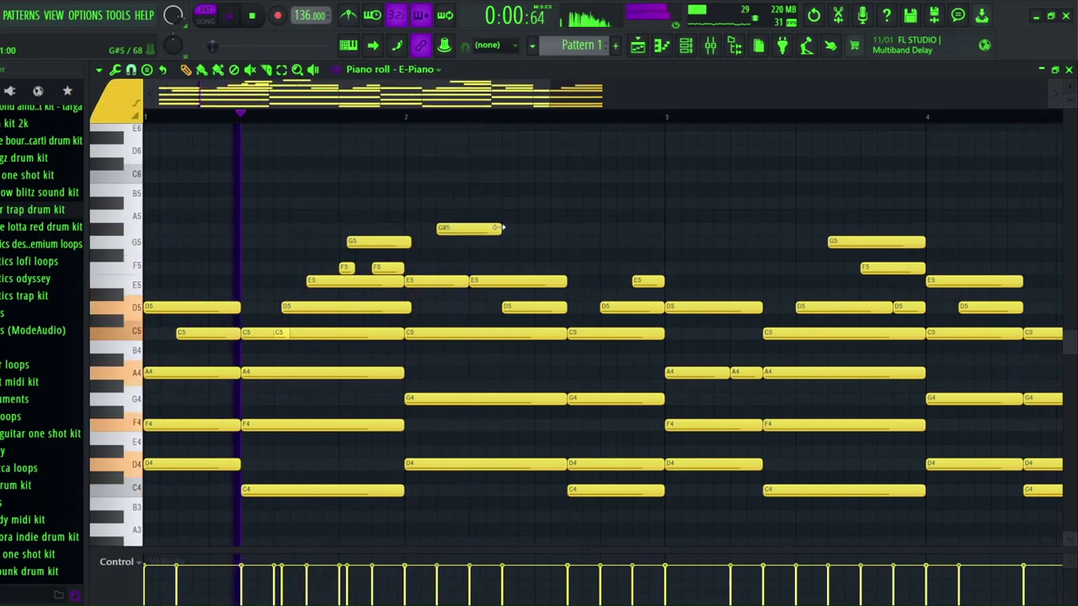
pyautogui.press('space')
pyautogui.moveTo(499, 229); pyautogui.dragTo(456, 230)
pyautogui.rightClick(450, 230)
pyautogui.press('space')
pyautogui.click(471, 294)
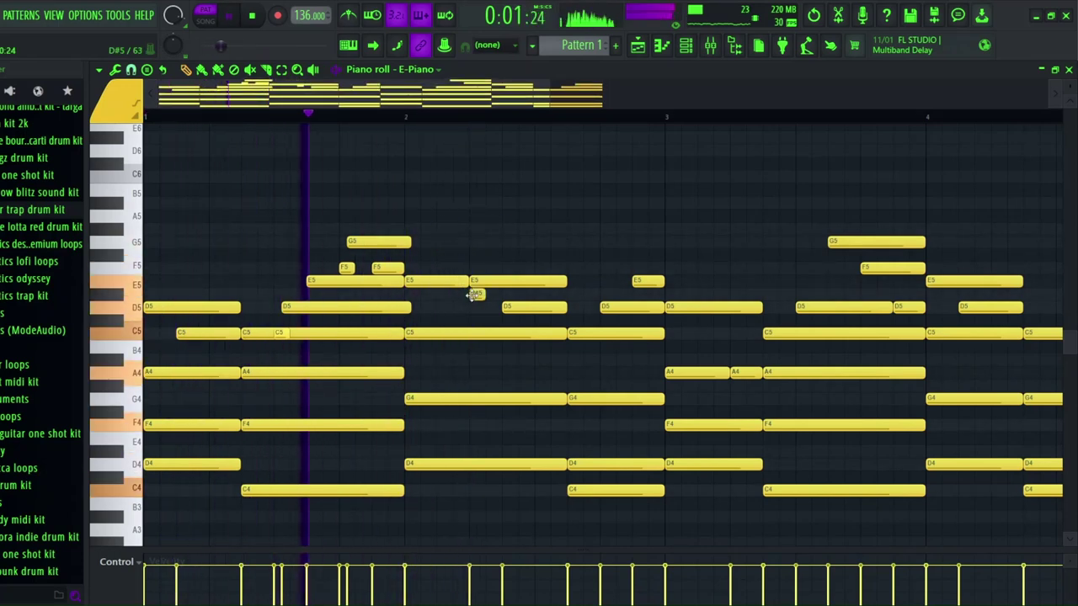
pyautogui.moveTo(475, 294)
pyautogui.mouseDown()
pyautogui.moveTo(475, 308)
pyautogui.moveTo(490, 282)
pyautogui.mouseUp()
pyautogui.scroll(-1, 508, 116)
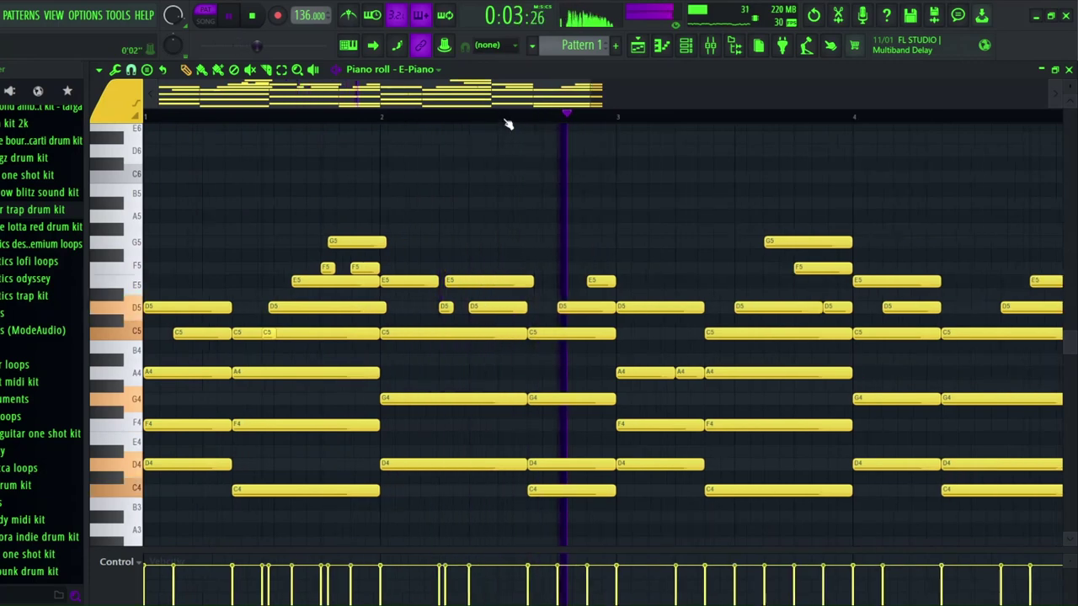
# - Add a very short C5 just before the last D5 in bar 2, nudge that D5 slightly late, and play back
pyautogui.press('space')
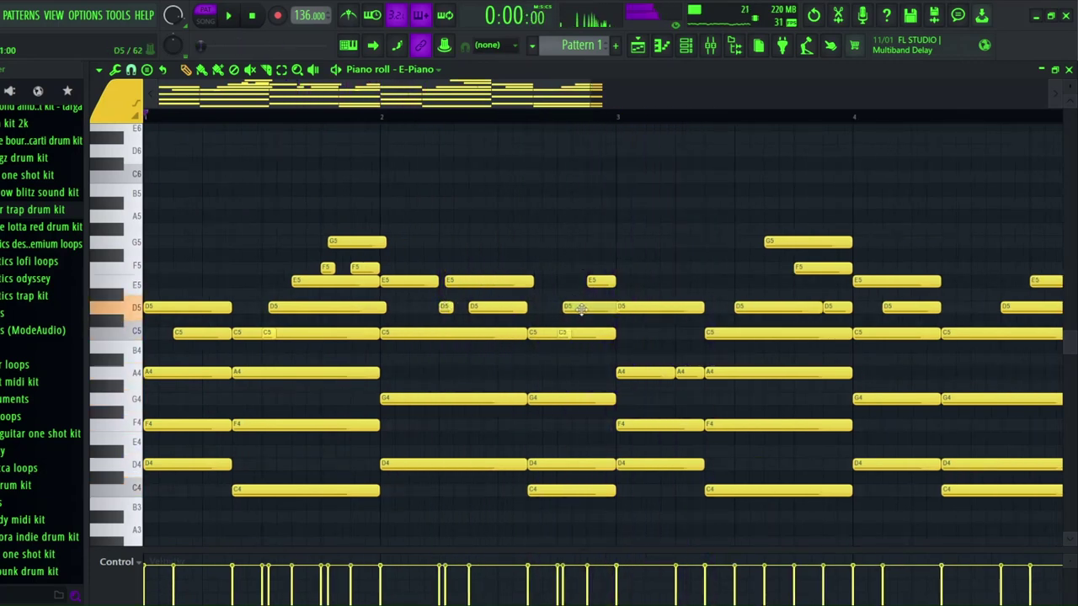
pyautogui.press('space')
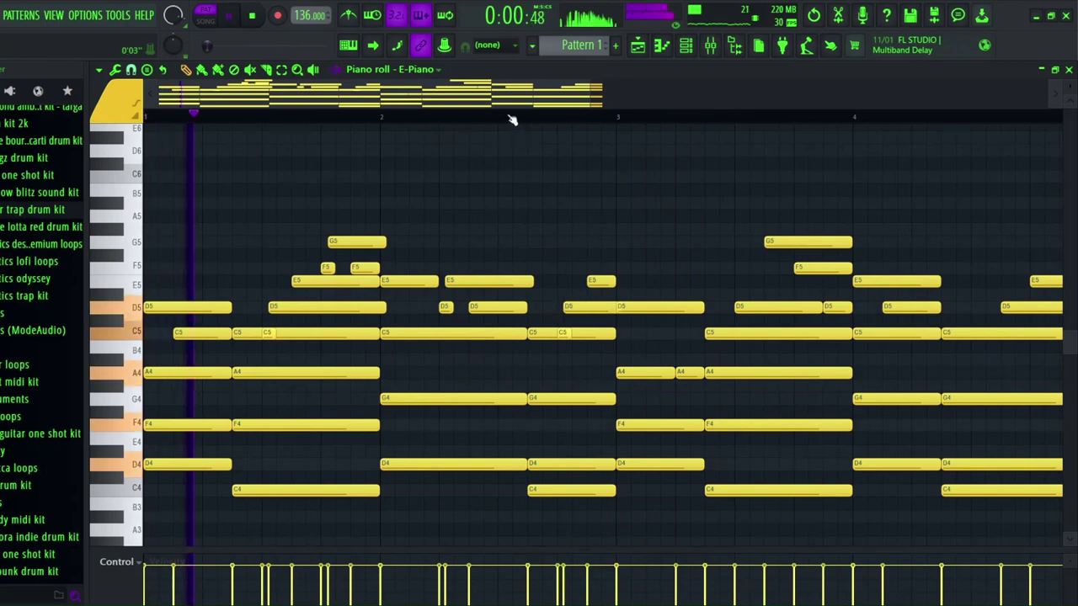
pyautogui.scroll(-1, 511, 120)
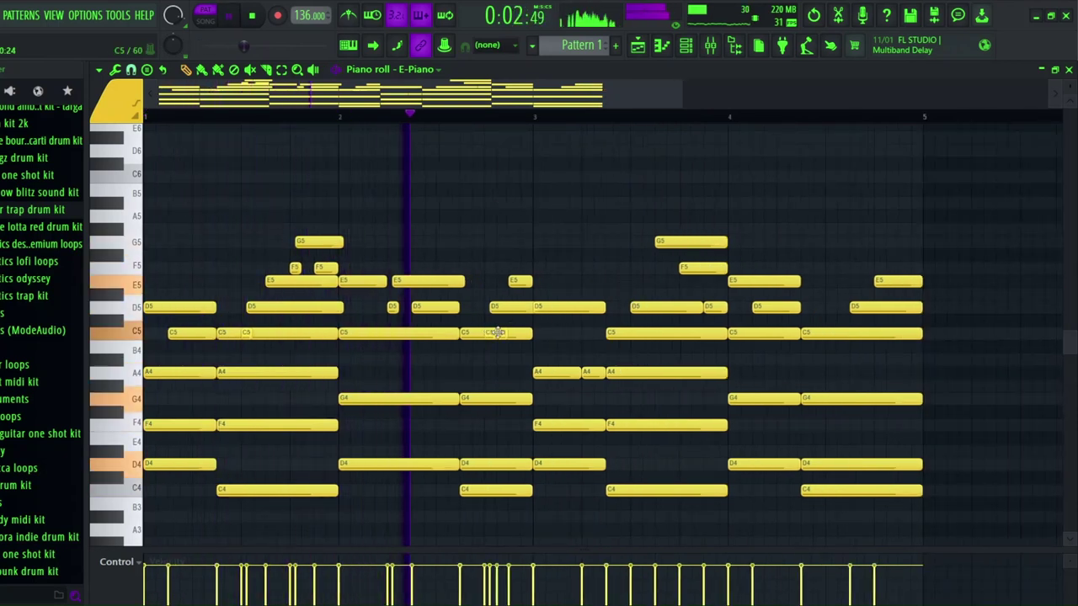
# - In bar 3, add a very short G4 before the second A4 and a short D5 before the F5, nudging the A4 and F5 slightly late
pyautogui.click(587, 399)
pyautogui.press('space')
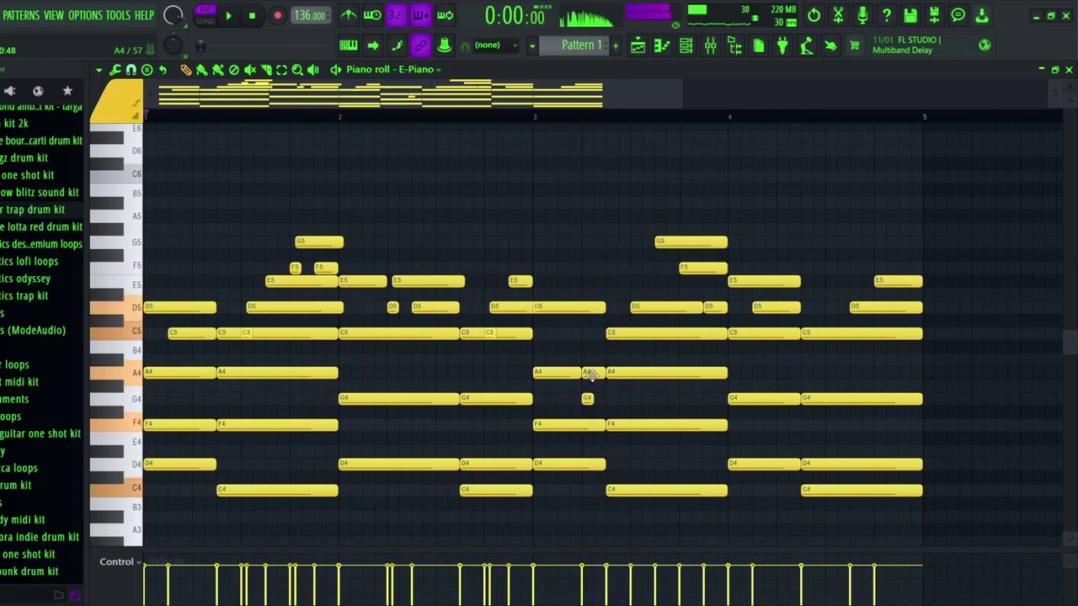
pyautogui.press('space')
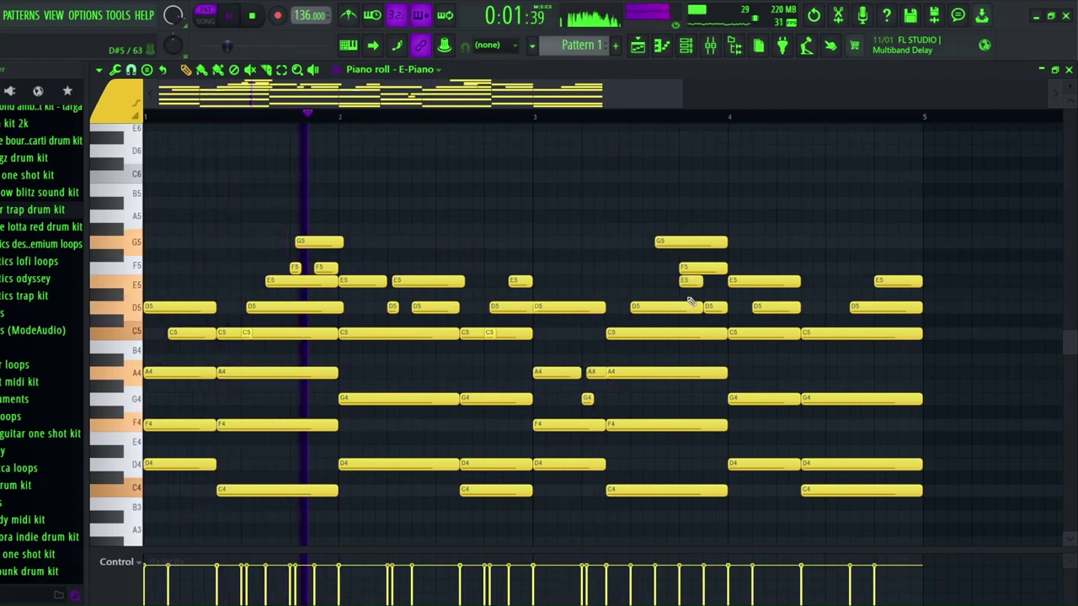
pyautogui.moveTo(696, 283)
pyautogui.mouseDown()
pyautogui.moveTo(684, 285)
pyautogui.moveTo(685, 308)
pyautogui.moveTo(698, 269)
pyautogui.mouseUp()
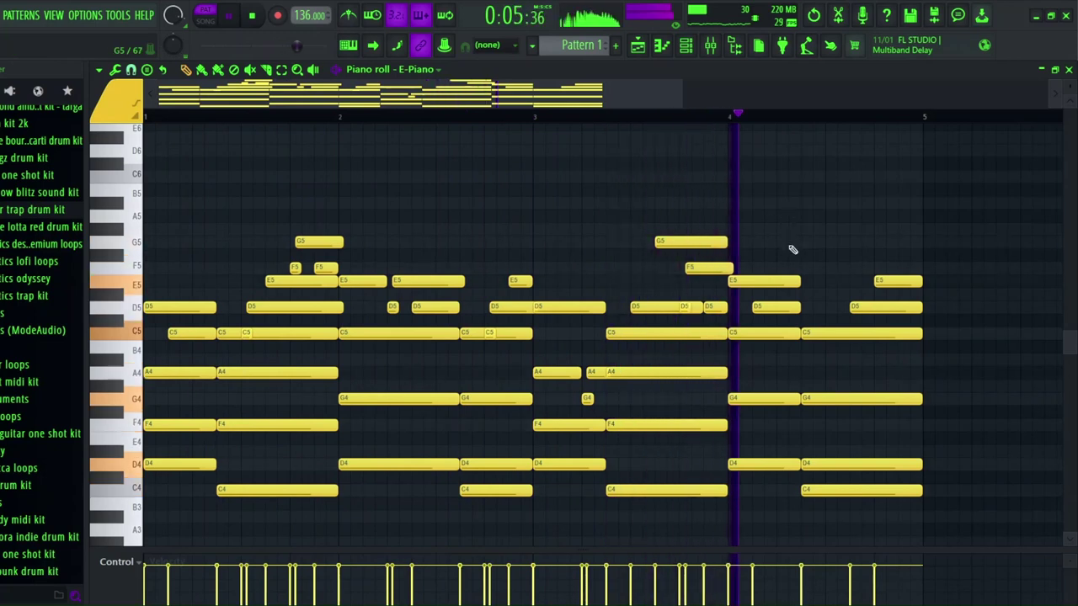
# - In bar 4, add a very short C5 before each of the two D5 notes and nudge both D5s slightly late
pyautogui.press('space')
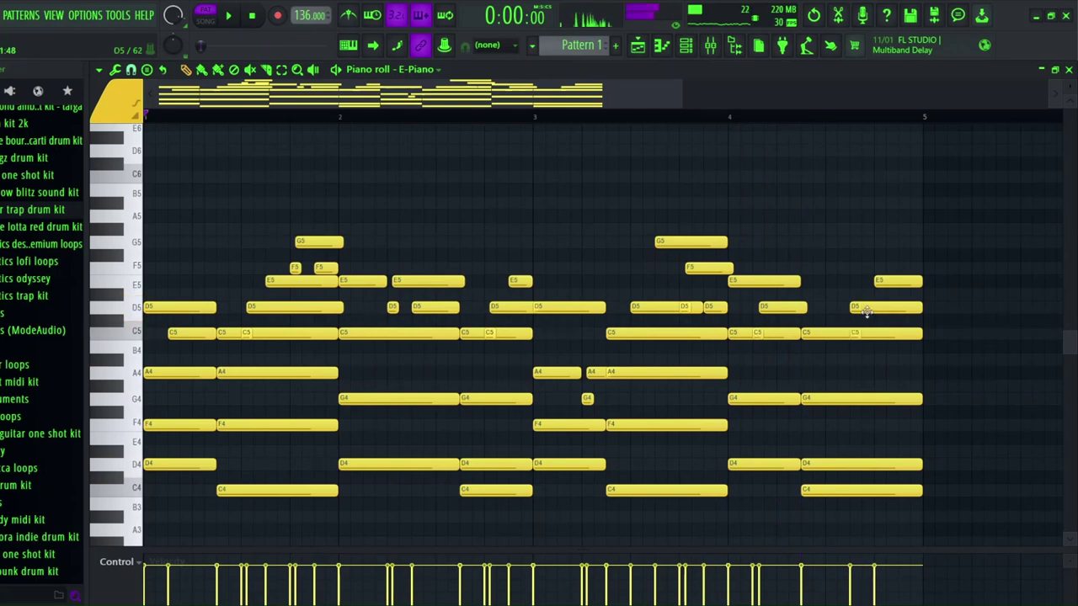
pyautogui.press('c')
pyautogui.moveTo(926, 291); pyautogui.dragTo(924, 324)
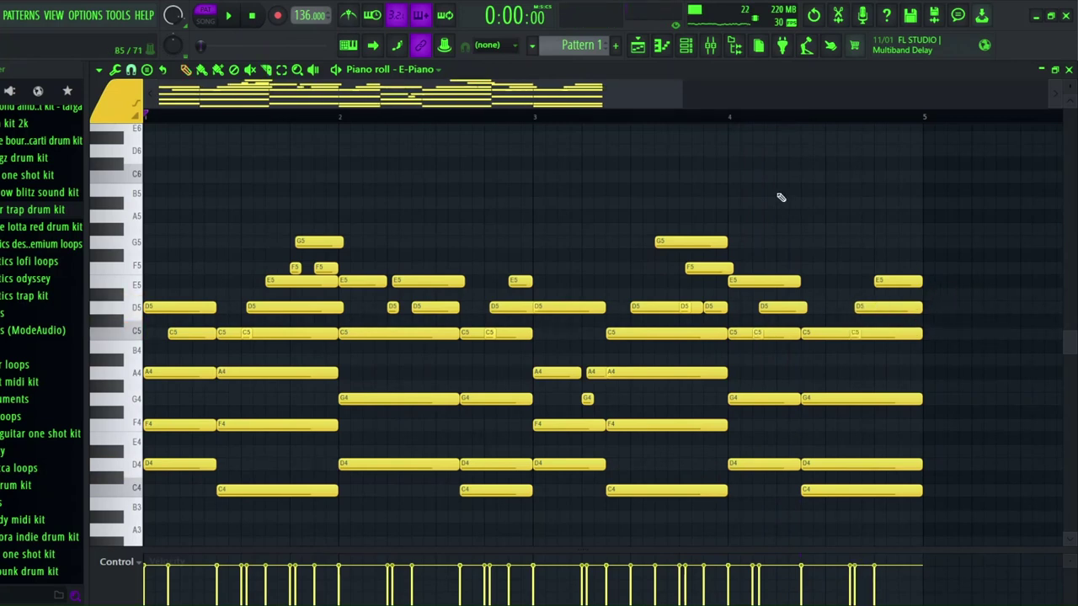
pyautogui.press('space')
pyautogui.press('space')
pyautogui.hotkey('ctrl', 'a')
pyautogui.scroll(-1, 602, 217)
pyautogui.press('F4')
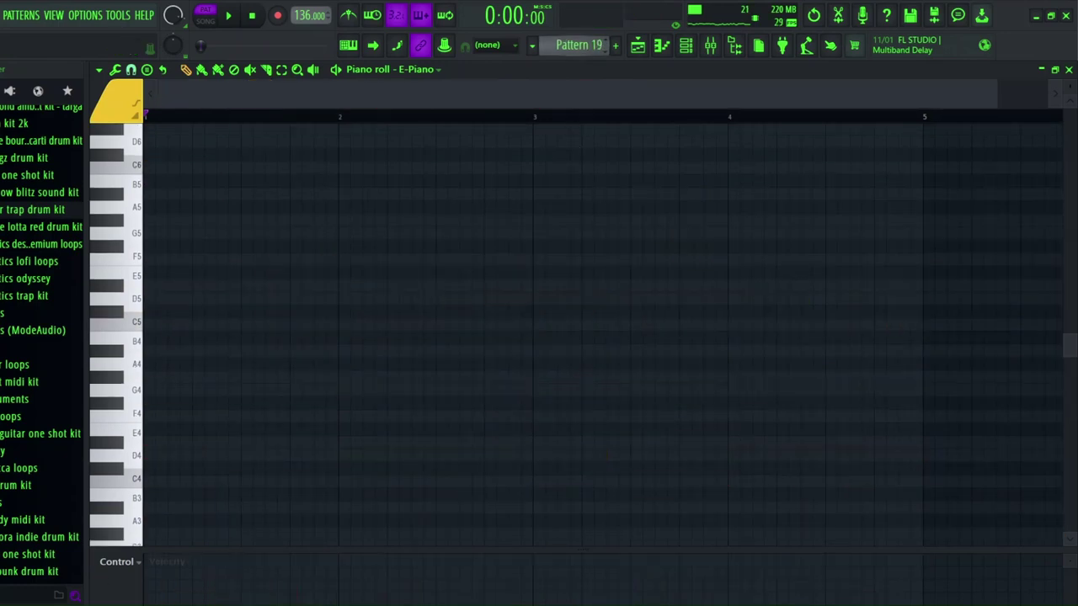
pyautogui.moveTo(587, 45); pyautogui.dragTo(584, 99)
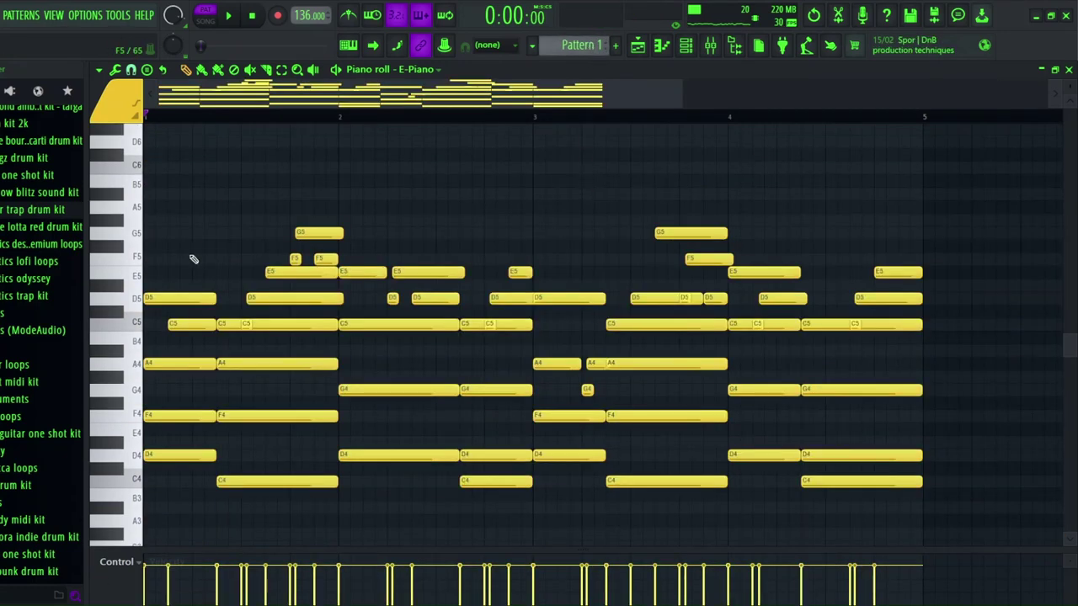
# - Strum the E-Piano chords subtly from the lowest note upward, tighten the strum offset, and check it in playback
pyautogui.hotkey('alt', 's')
pyautogui.press('space')
pyautogui.press('space')
pyautogui.click(533, 256)
pyautogui.press('space')
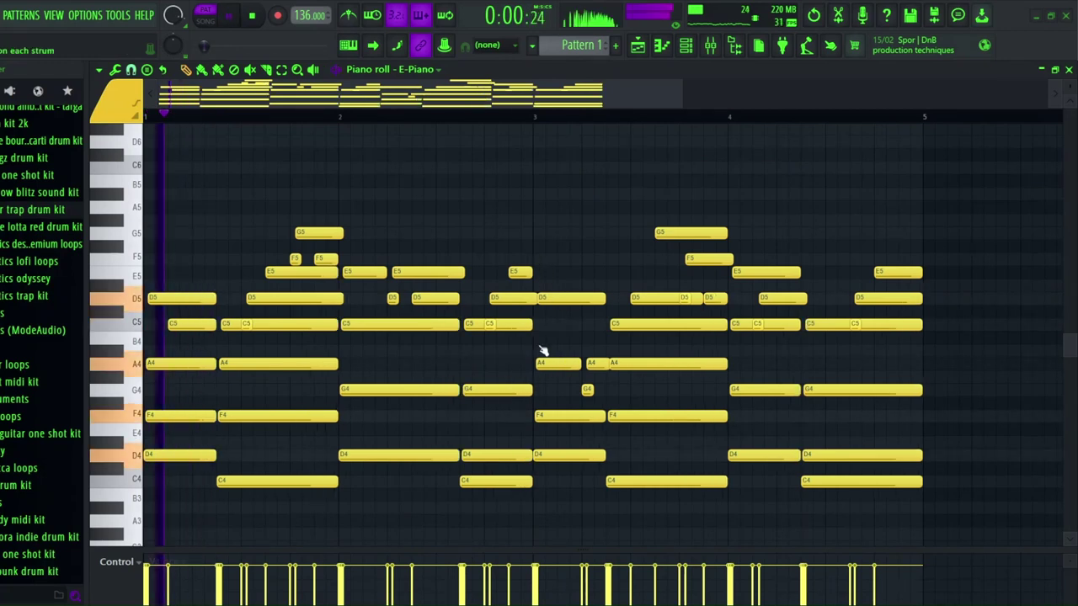
pyautogui.press('space')
pyautogui.press('space')
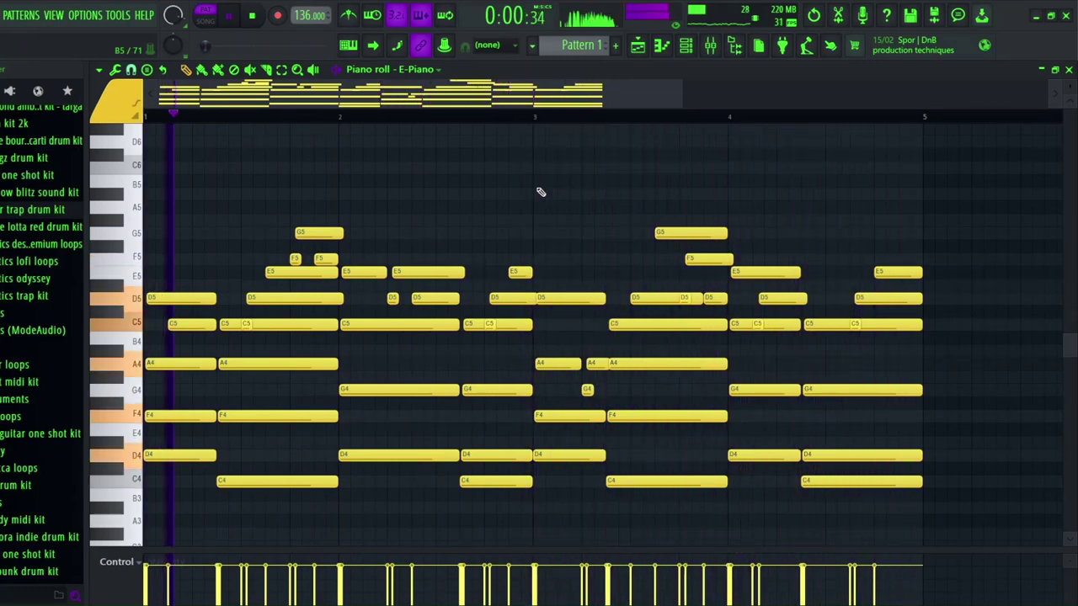
pyautogui.press('space')
# - Switch the piano roll from the E-Piano to the Pizzicato channel
pyautogui.click(685, 45)
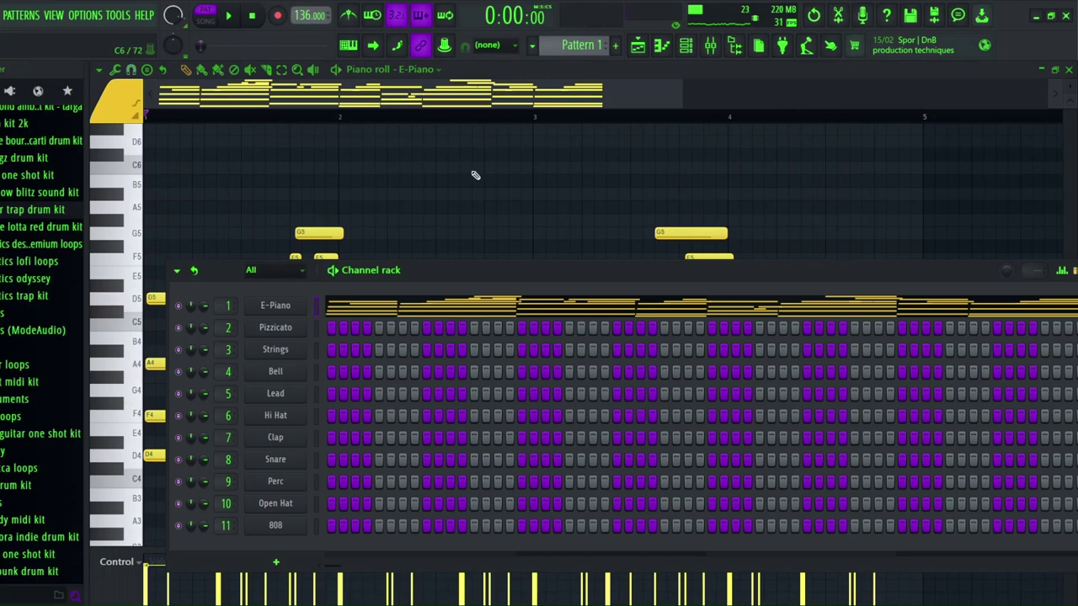
pyautogui.click(546, 77)
pyautogui.click(438, 108)
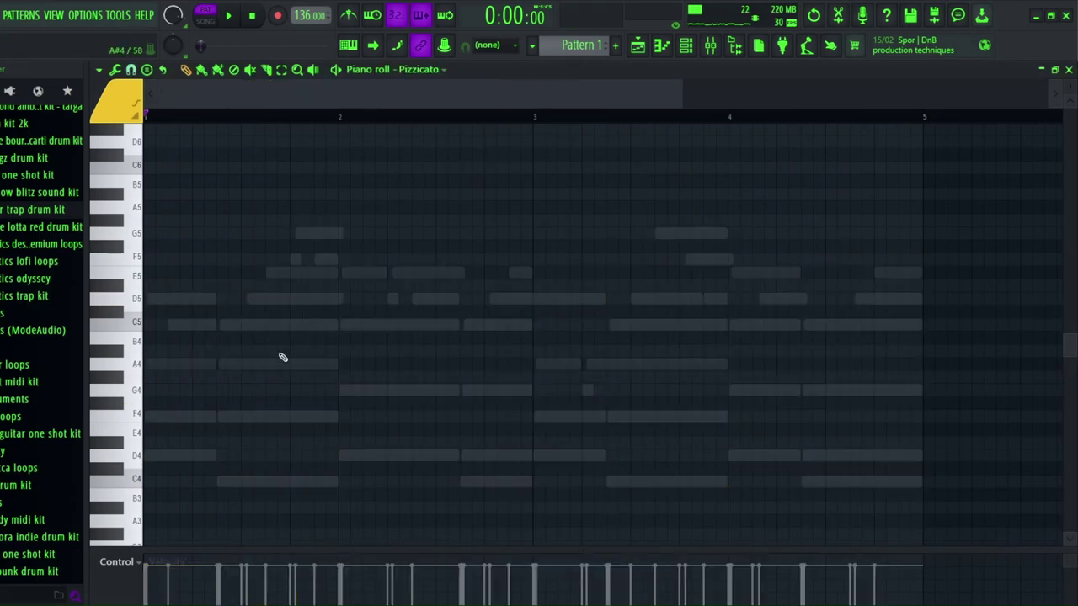
# - Draw a run of eighth notes A4, F4, A4, C5 from the second E-Piano chord of bar 1, and play it back
pyautogui.press('space')
pyautogui.click(219, 363)
pyautogui.press('space')
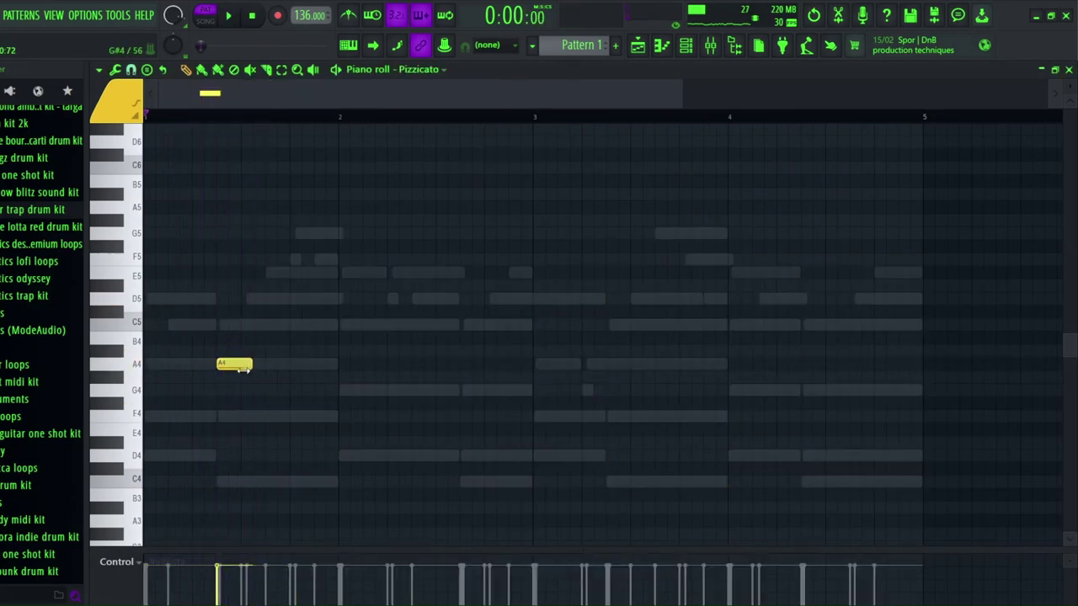
pyautogui.moveTo(244, 368); pyautogui.dragTo(232, 368)
pyautogui.press('space')
pyautogui.click(243, 415)
pyautogui.press('space')
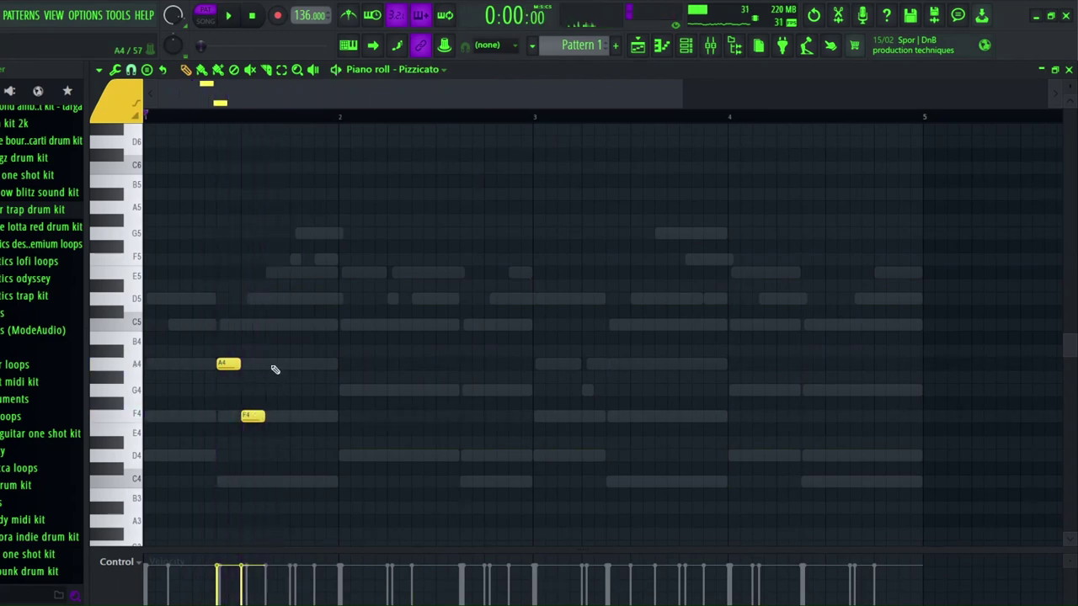
pyautogui.press('space')
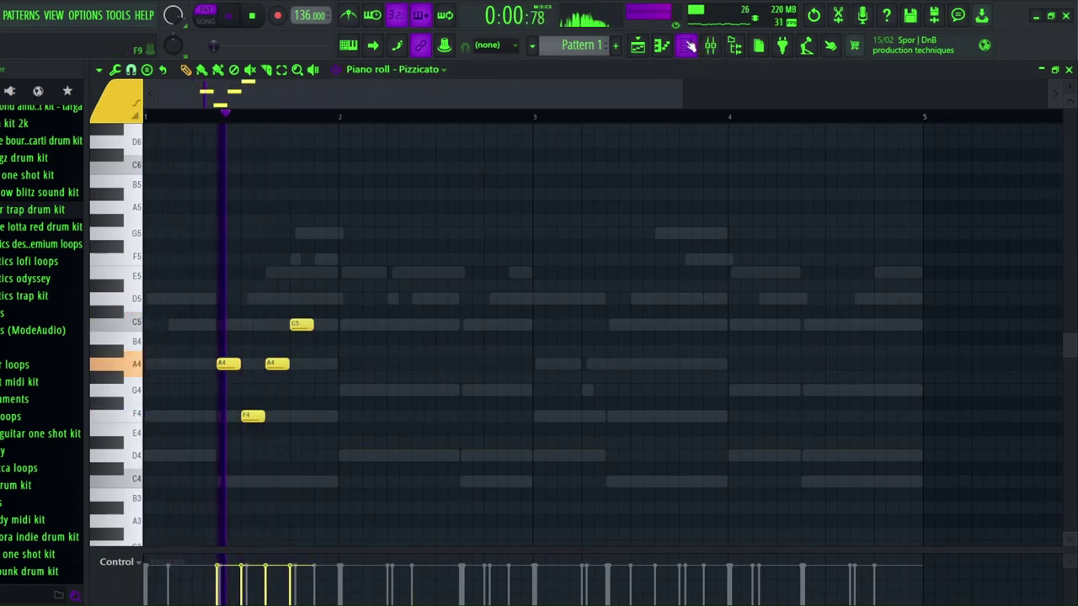
pyautogui.press('F6')
pyautogui.press('F6')
pyautogui.press('space')
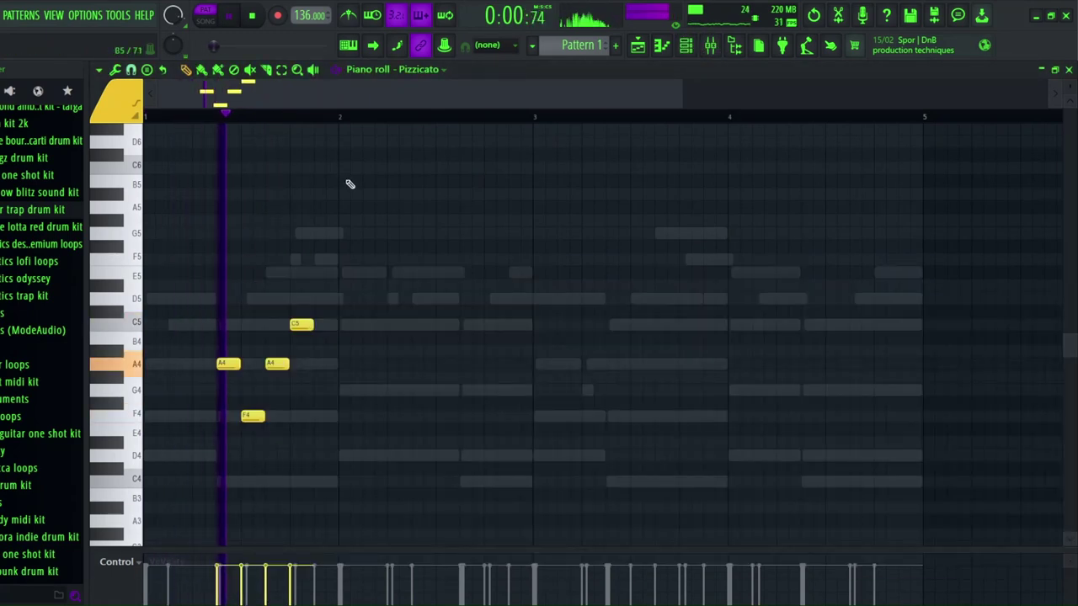
pyautogui.press('space')
# - Raise the volume in Pizzicato's levels adjustment to about 115%, play back, and raise it further to about 124%
pyautogui.press('F6')
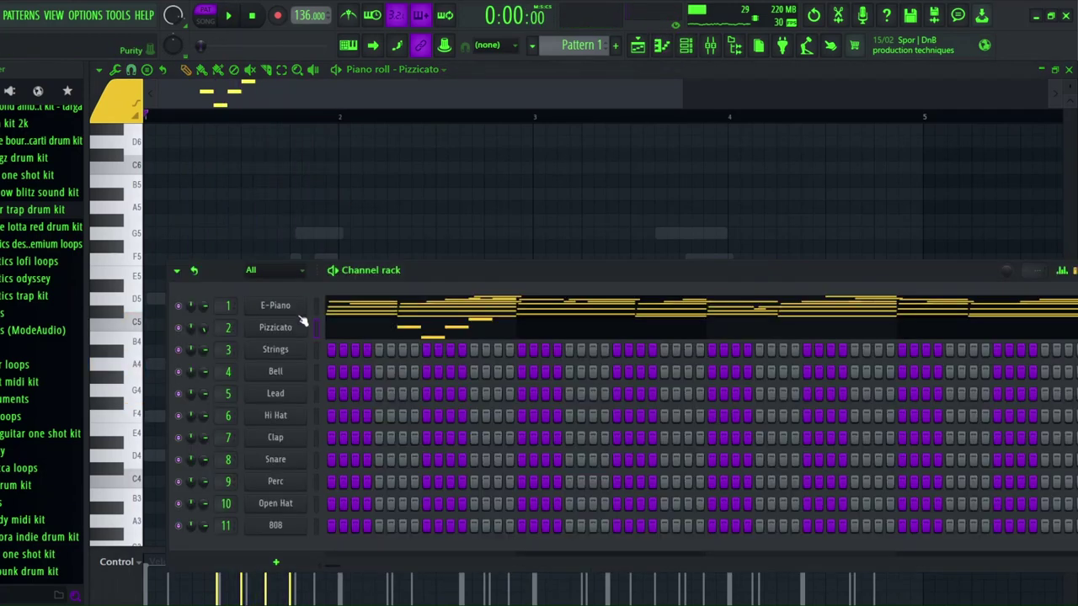
pyautogui.click(301, 331)
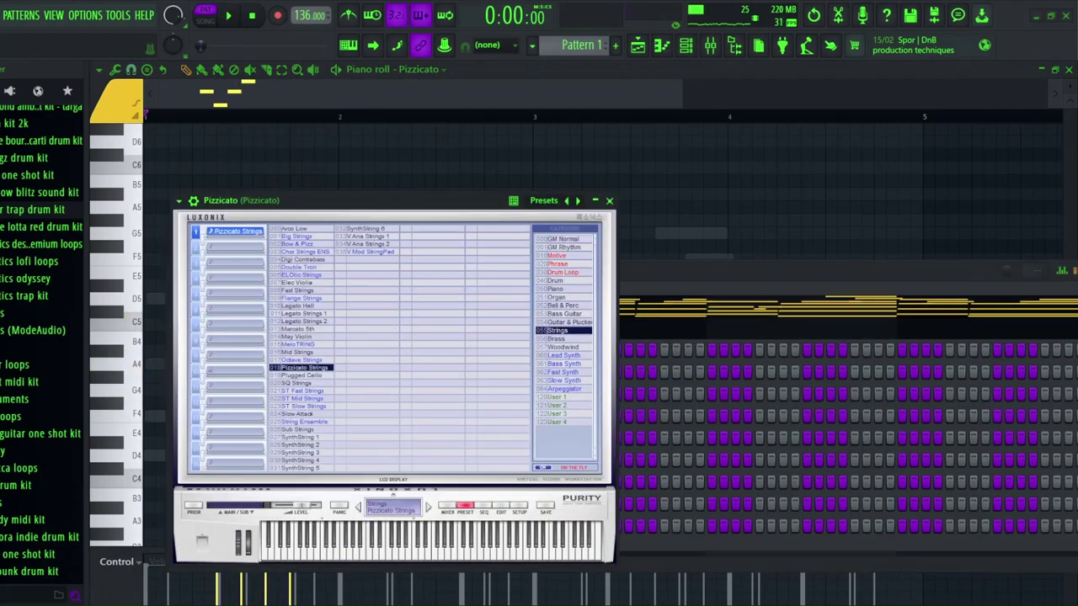
pyautogui.click(193, 200)
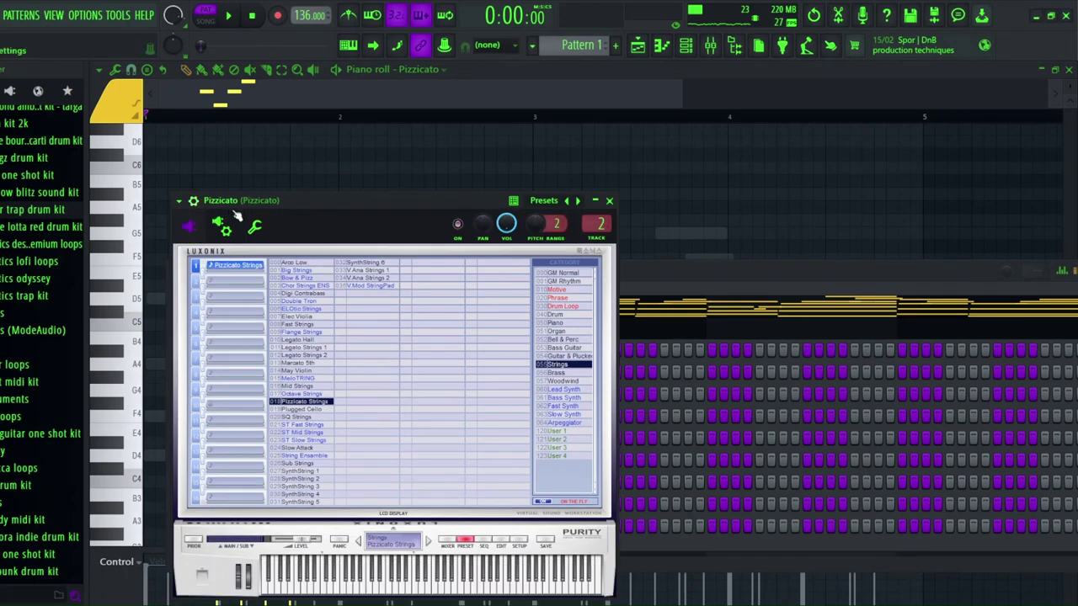
pyautogui.click(227, 228)
pyautogui.click(222, 225)
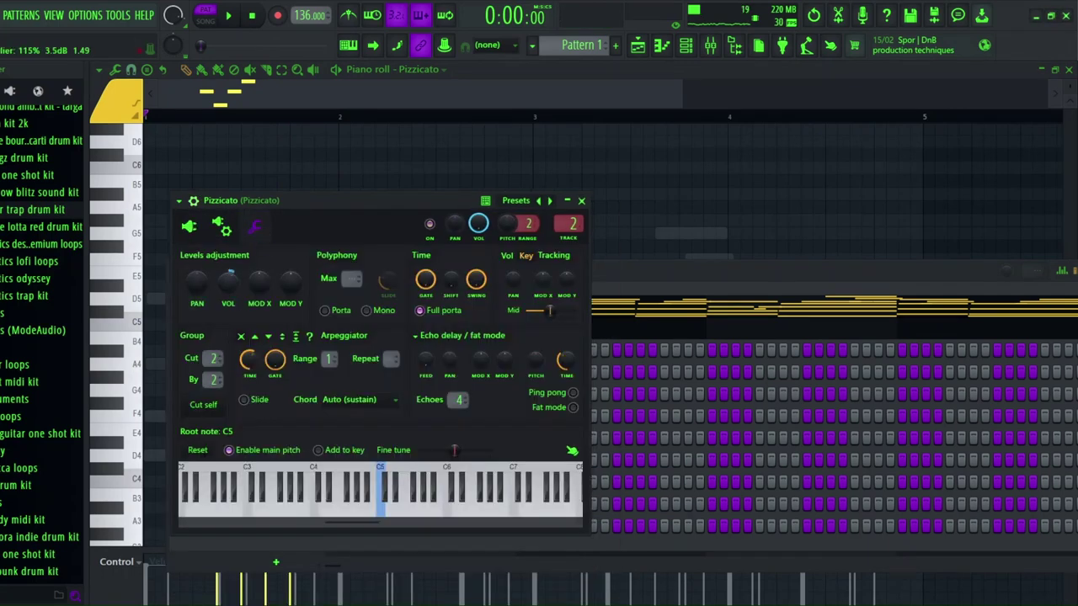
pyautogui.click(349, 180)
pyautogui.press('space')
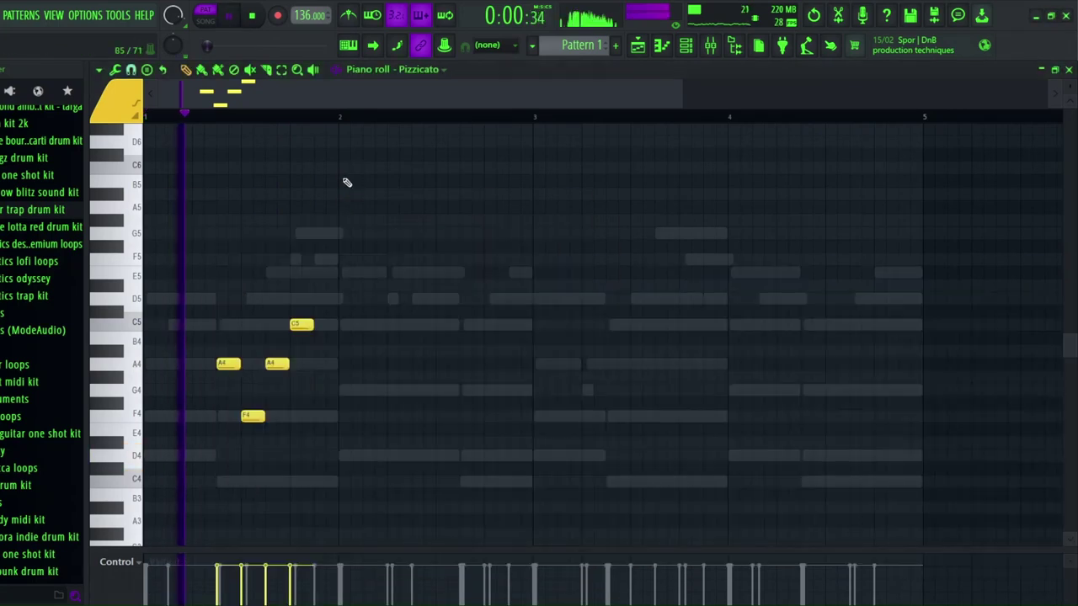
pyautogui.press('space')
pyautogui.click(687, 48)
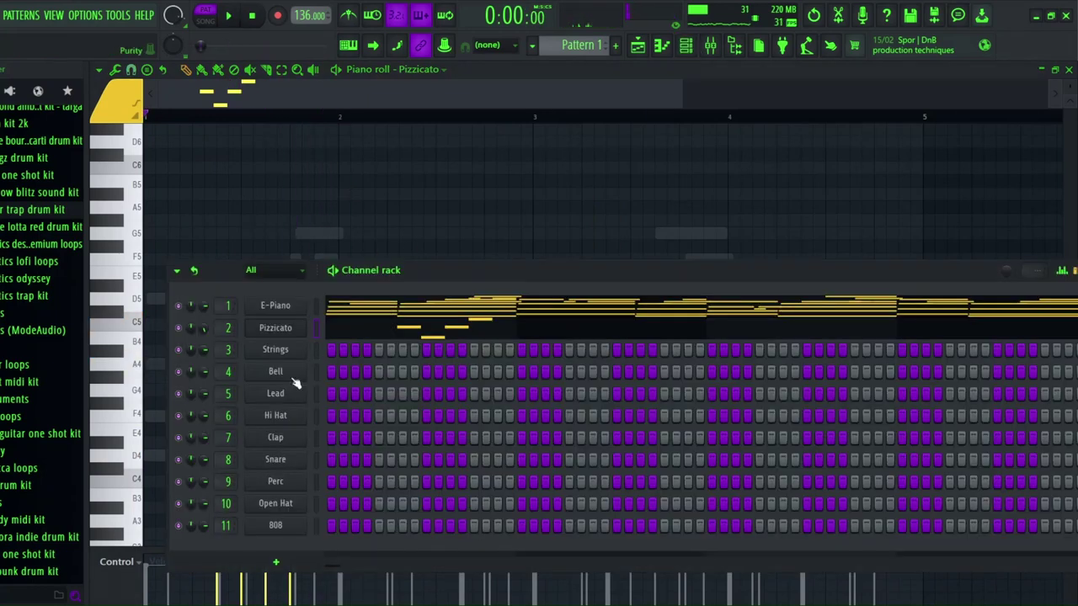
pyautogui.click(278, 327)
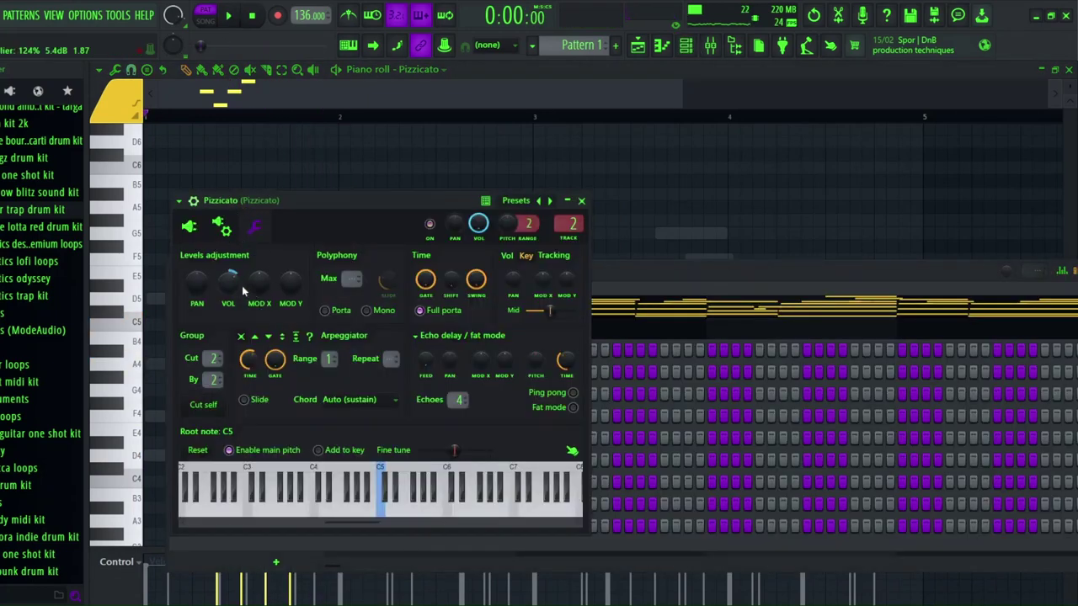
pyautogui.click(356, 163)
pyautogui.press('space')
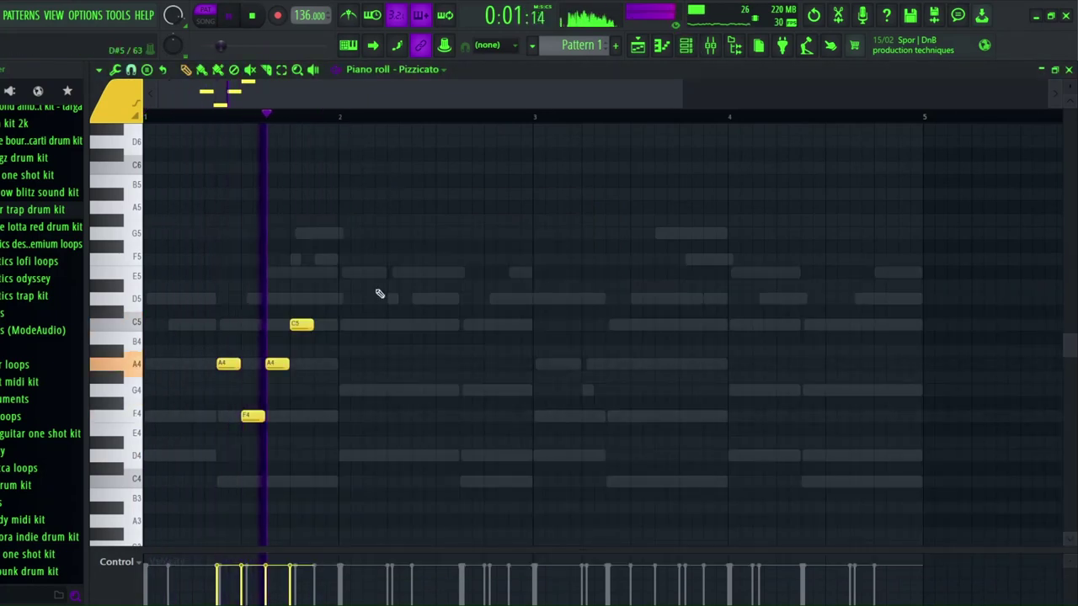
# - End the Pizzicato run in bar 1 with a D5 eighth note, and copy the five-note run to the same spot in bar 3
pyautogui.click(325, 298)
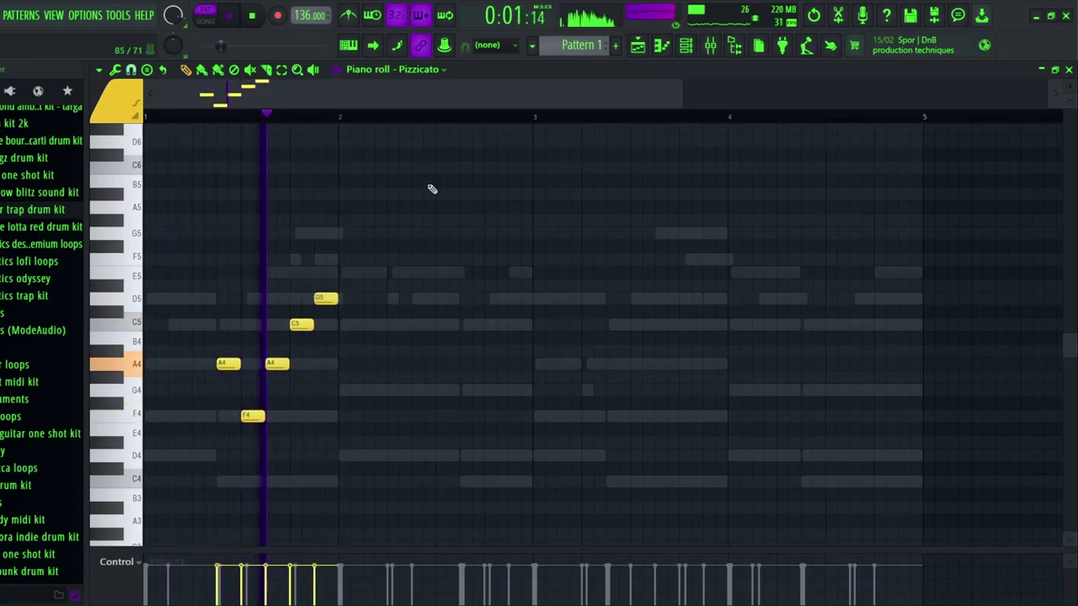
pyautogui.press('space')
pyautogui.hotkey('ctrl', 'a')
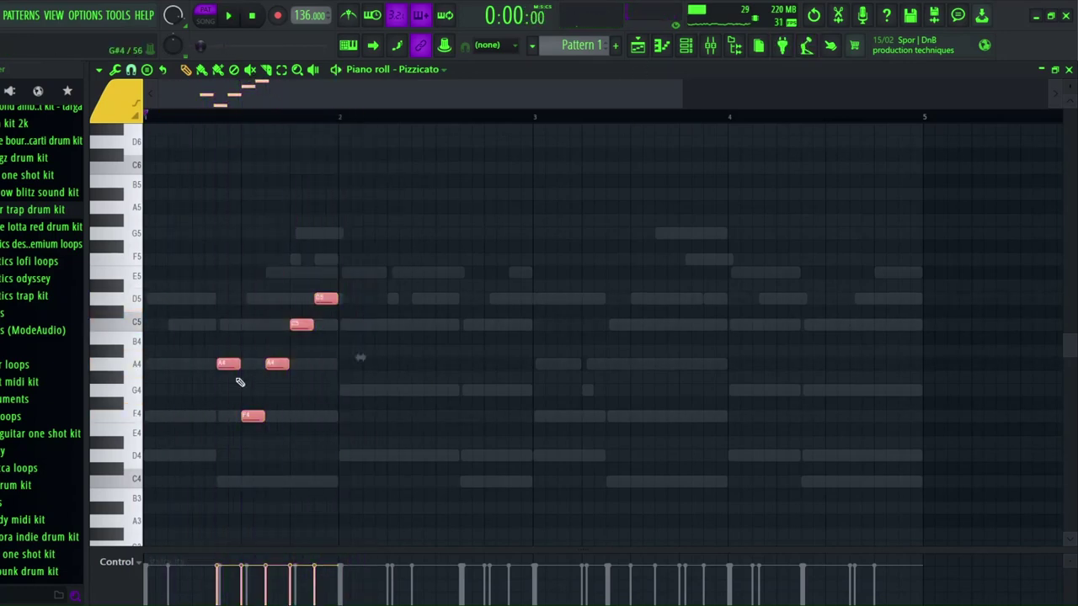
pyautogui.press('space')
pyautogui.moveTo(227, 363); pyautogui.dragTo(617, 363)
pyautogui.keyDown('ctrl'); pyautogui.click(550, 246); pyautogui.keyUp('ctrl')
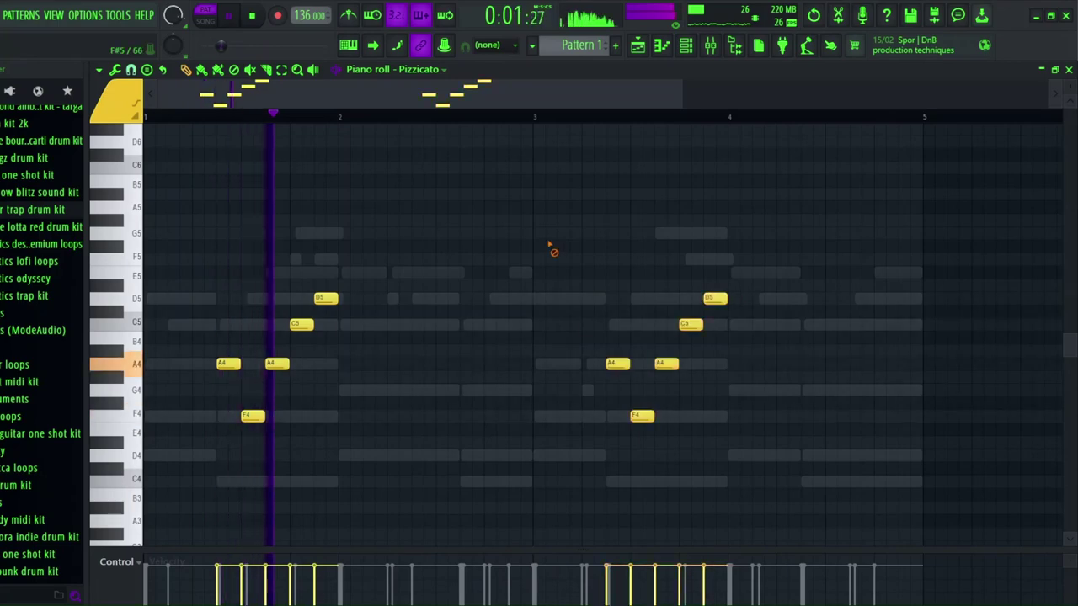
# - Play back the pattern with both Pizzicato runs while checking the channel rack
pyautogui.click(688, 46)
pyautogui.click(688, 46)
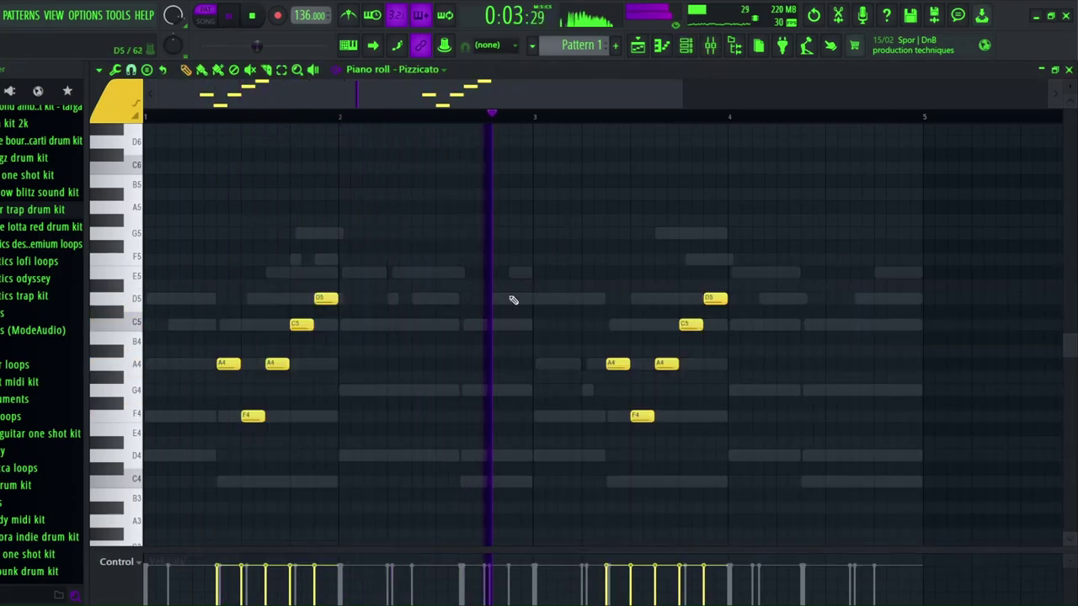
pyautogui.press('space')
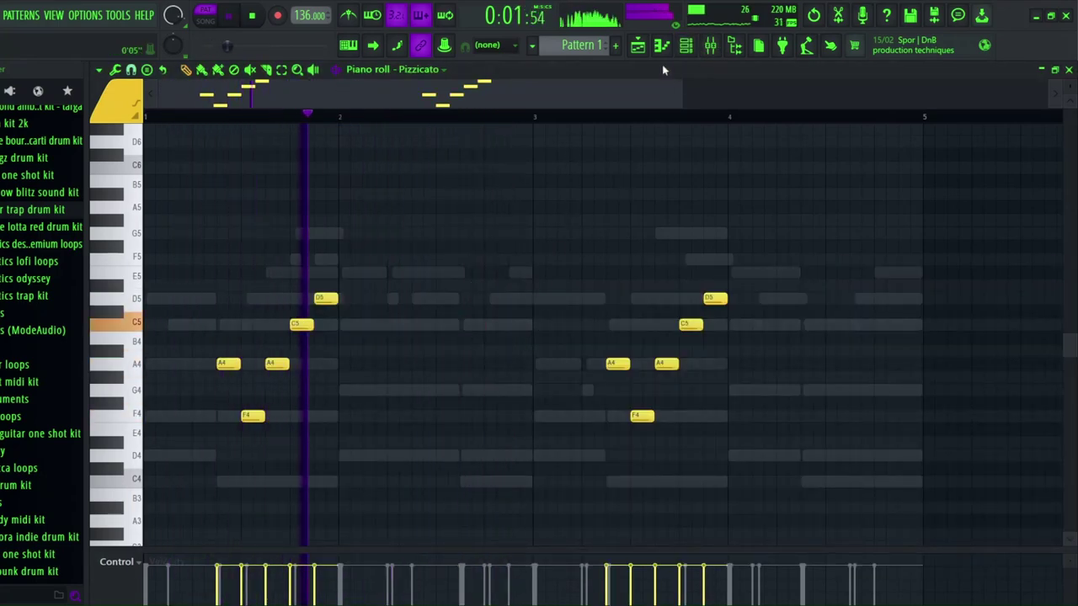
pyautogui.click(687, 46)
pyautogui.press('F6')
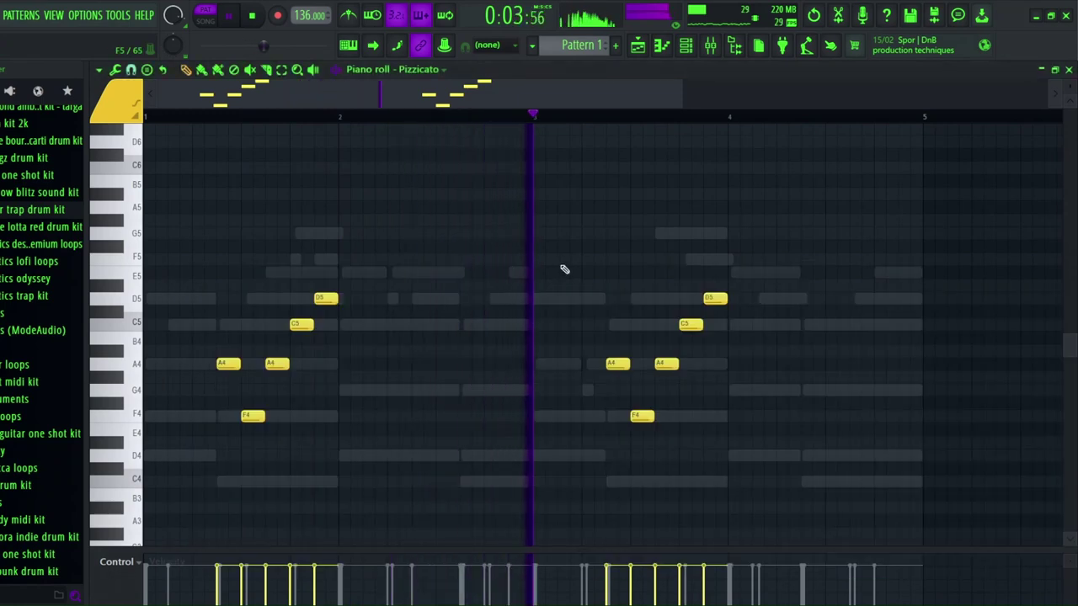
pyautogui.click(687, 47)
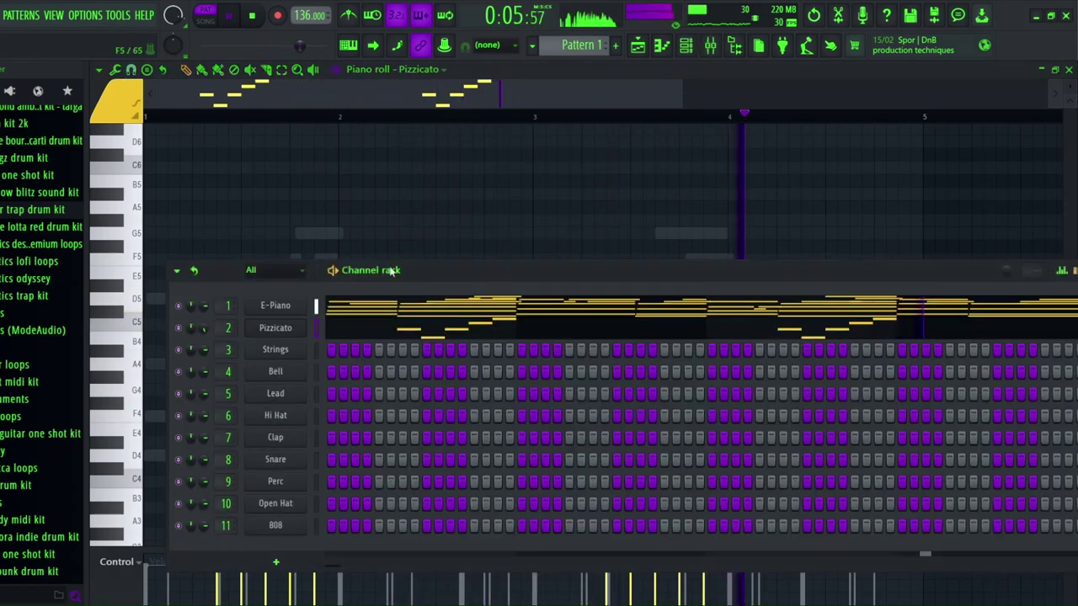
pyautogui.press('F6')
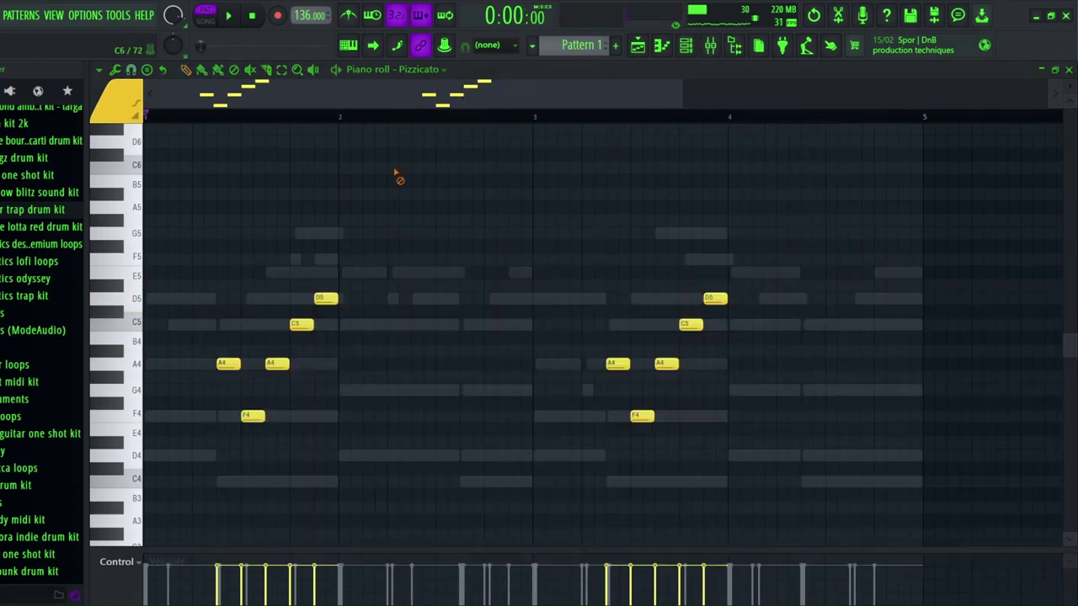
# - Copy the E-Piano's selected chord notes alternating D5, C5, E5, C5 over four bars into the Strings piano roll
pyautogui.press('Down')
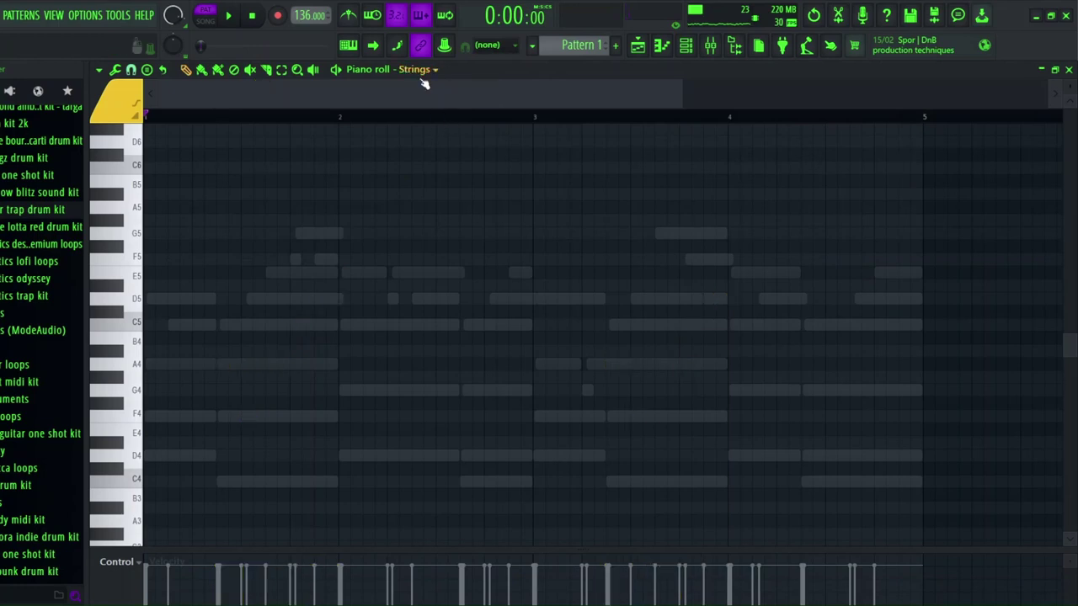
pyautogui.press('Down')
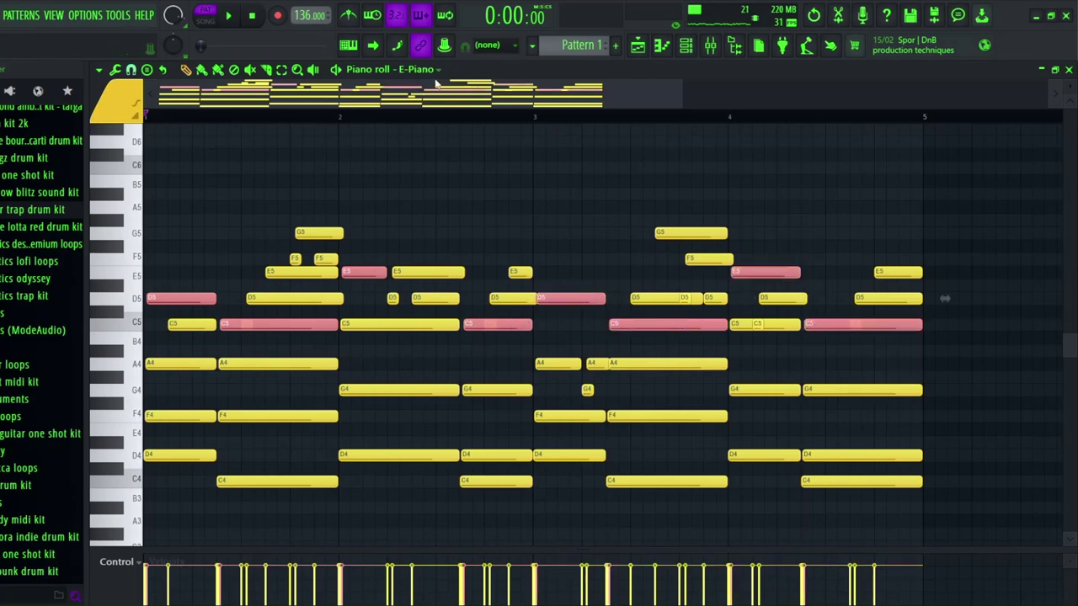
pyautogui.press('Up')
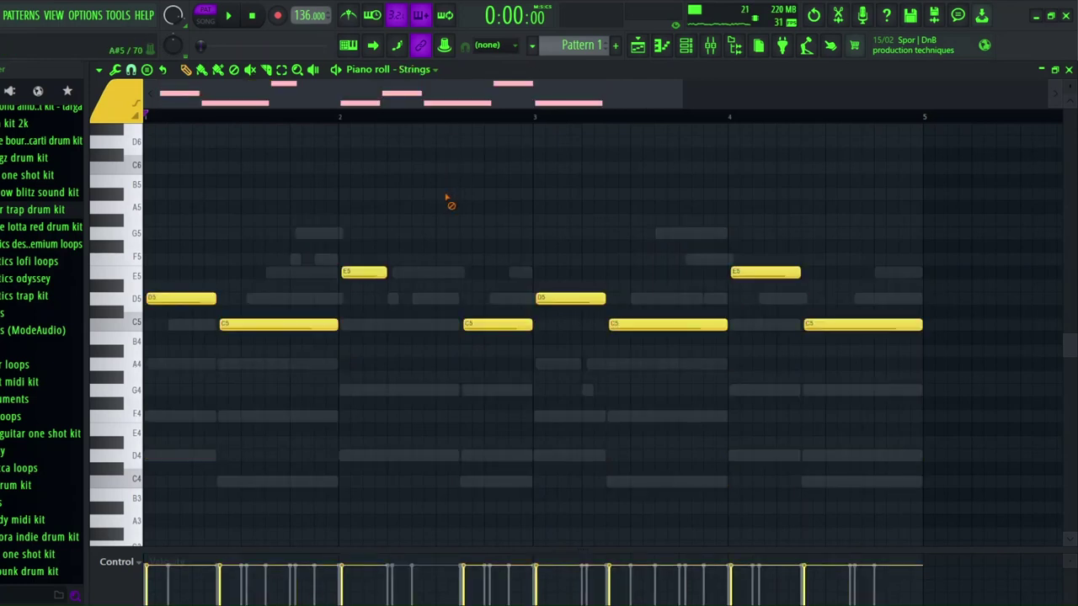
# - Make the Strings notes legato, shorten the final C5 to the end of bar 4, and quantize them
pyautogui.hotkey('ctrl', 'l')
pyautogui.scroll(-2, 768, 114)
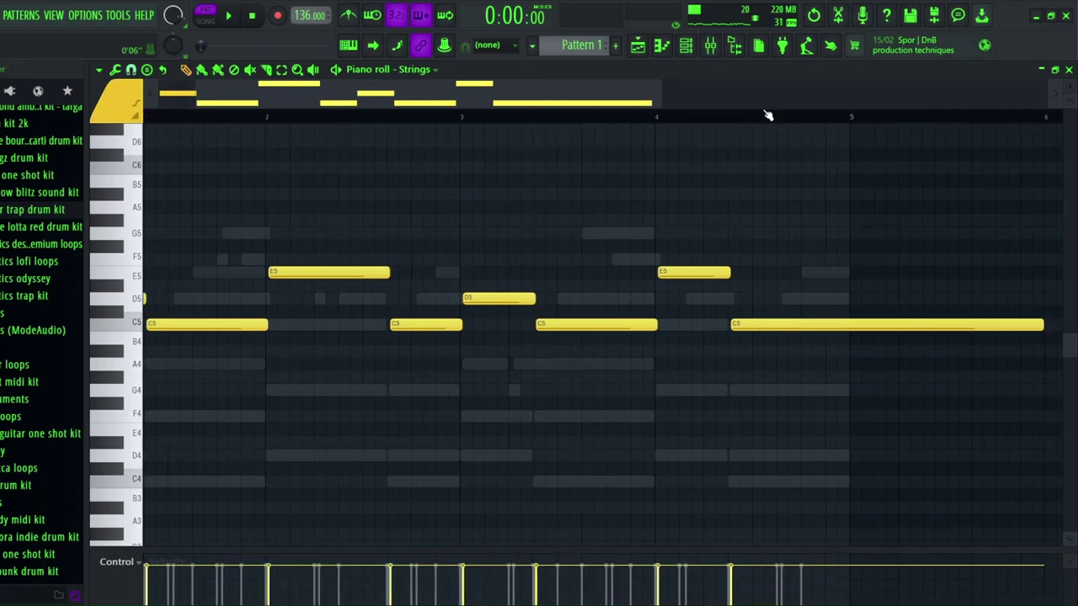
pyautogui.moveTo(996, 319); pyautogui.dragTo(832, 325)
pyautogui.hotkey('ctrl', 'q')
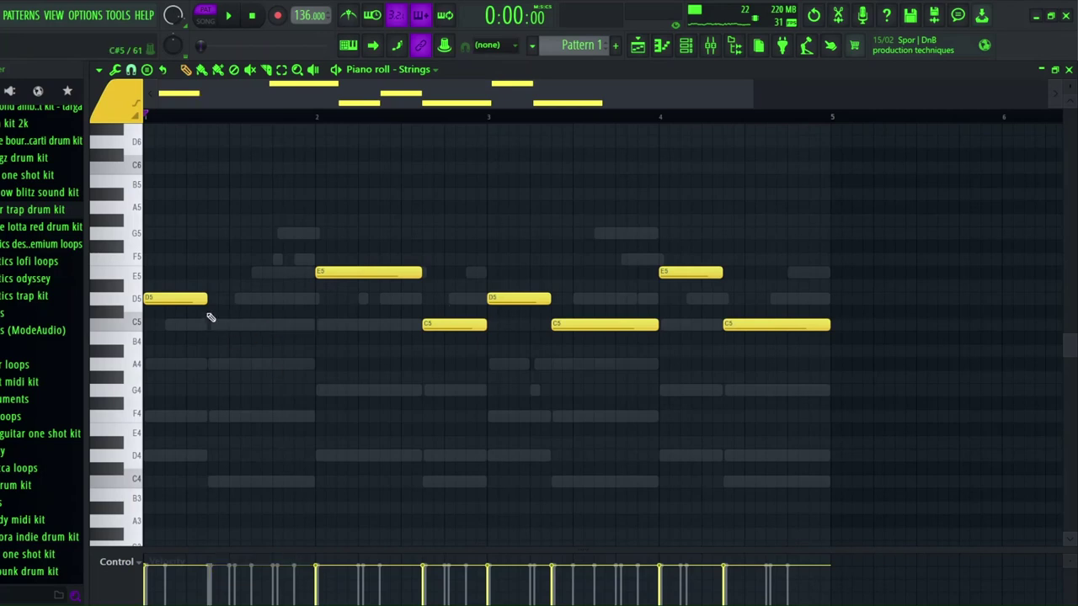
# - Remove the C5 Strings notes and stretch the alternating D5 and E5 notes to one full bar each, and play back
pyautogui.moveTo(202, 300); pyautogui.dragTo(318, 306)
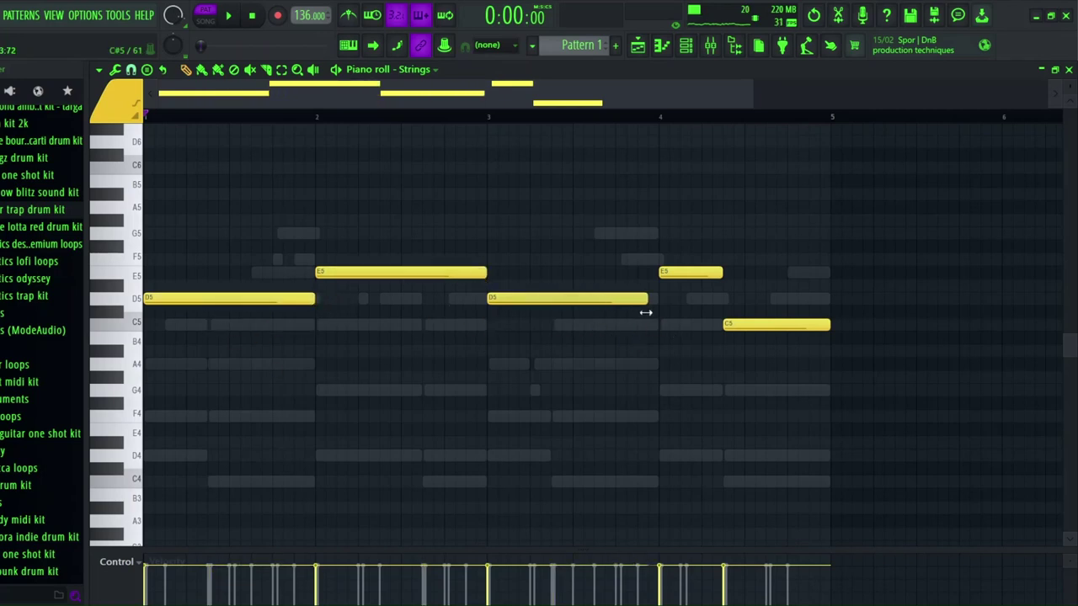
pyautogui.rightClick(754, 328)
pyautogui.moveTo(816, 303); pyautogui.dragTo(828, 301)
pyautogui.press('space')
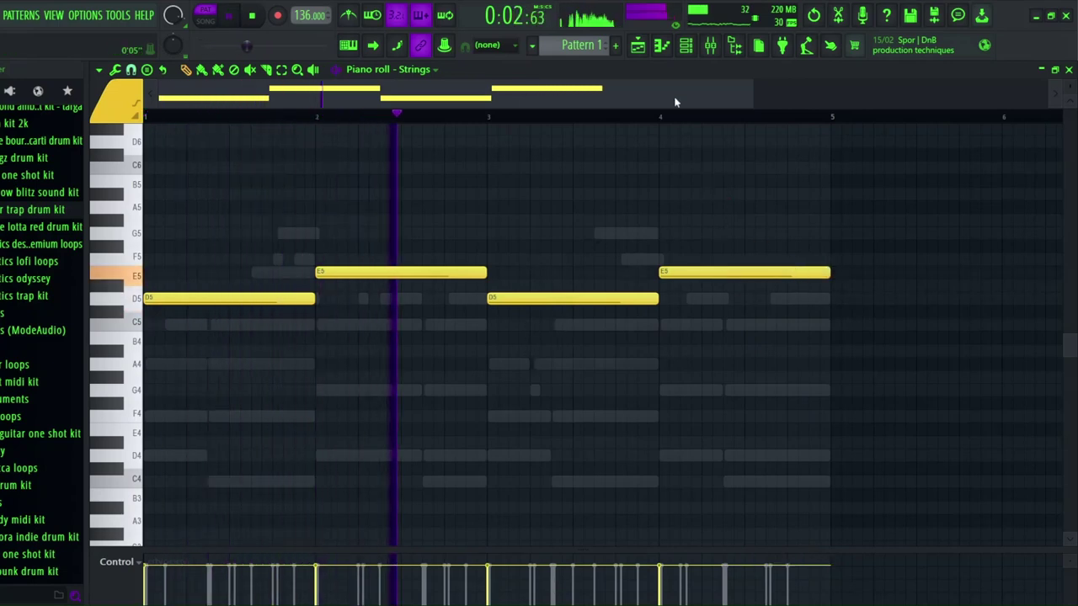
# - Double the four Strings notes an octave higher as D6 and E6, keeping the D5 and E5 originals, and play back
pyautogui.press('space')
pyautogui.hotkey('ctrl', 'a')
pyautogui.hotkey('ctrl', 'Up')
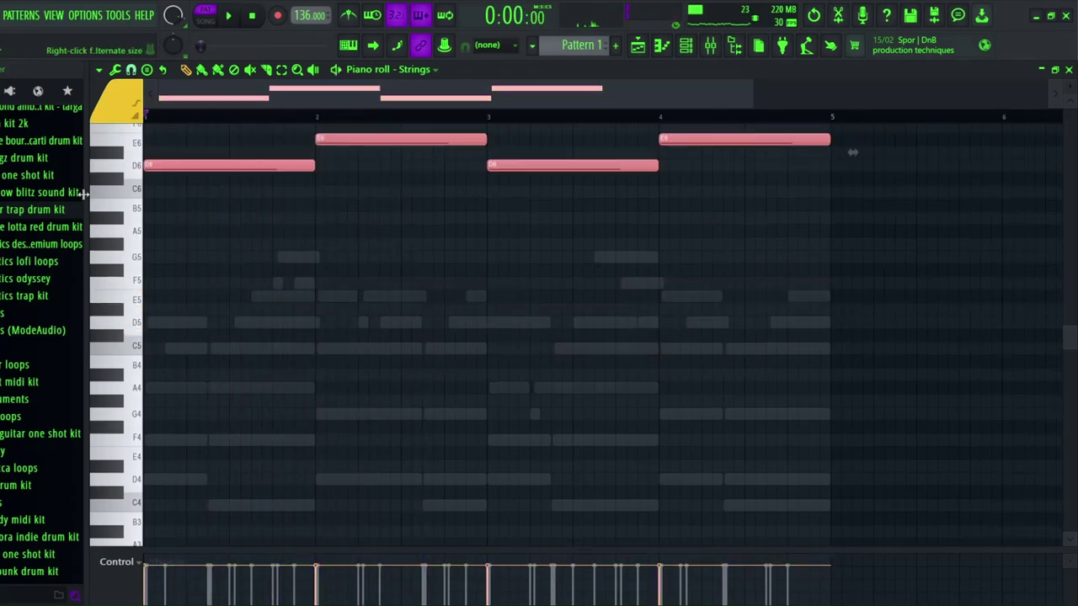
pyautogui.hotkey('ctrl', 'v')
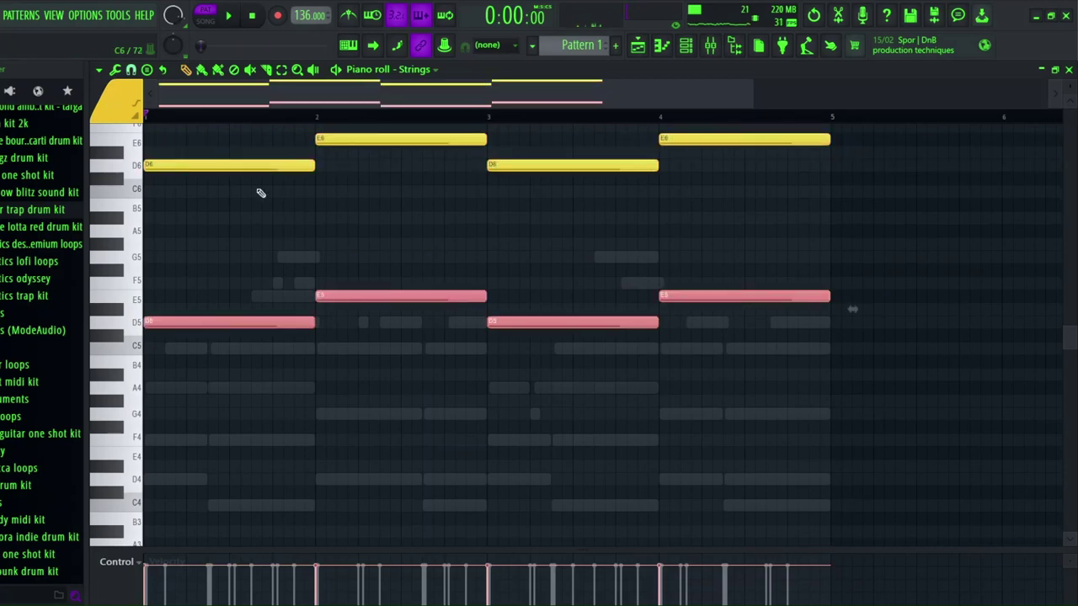
pyautogui.hotkey('ctrl', 'd')
pyautogui.press('space')
# - Check the Strings instrument from the channel rack, and solo the Strings channel in playback
pyautogui.click(685, 45)
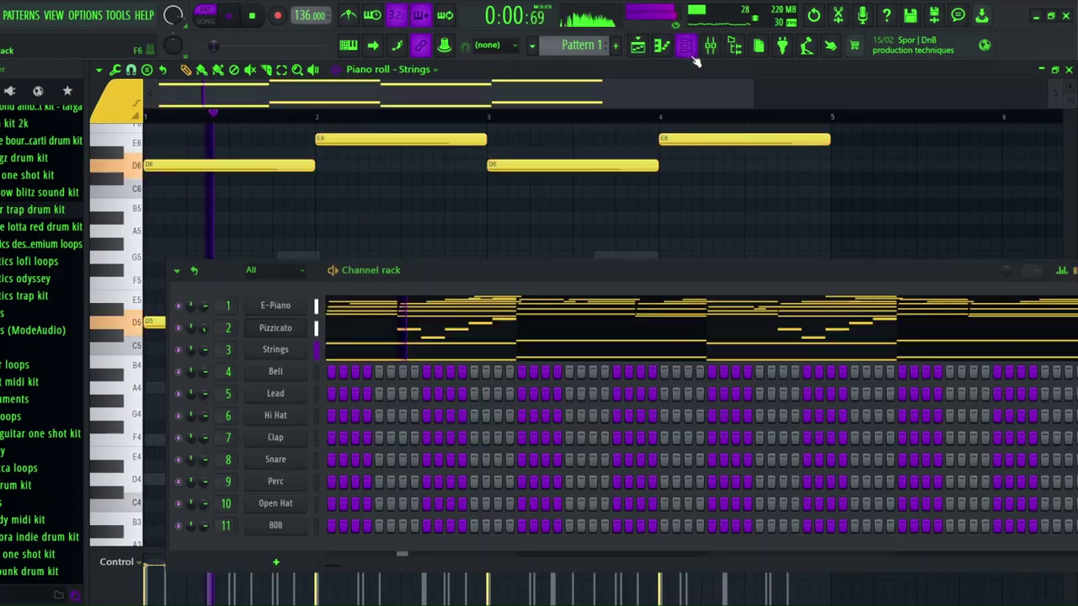
pyautogui.click(286, 349)
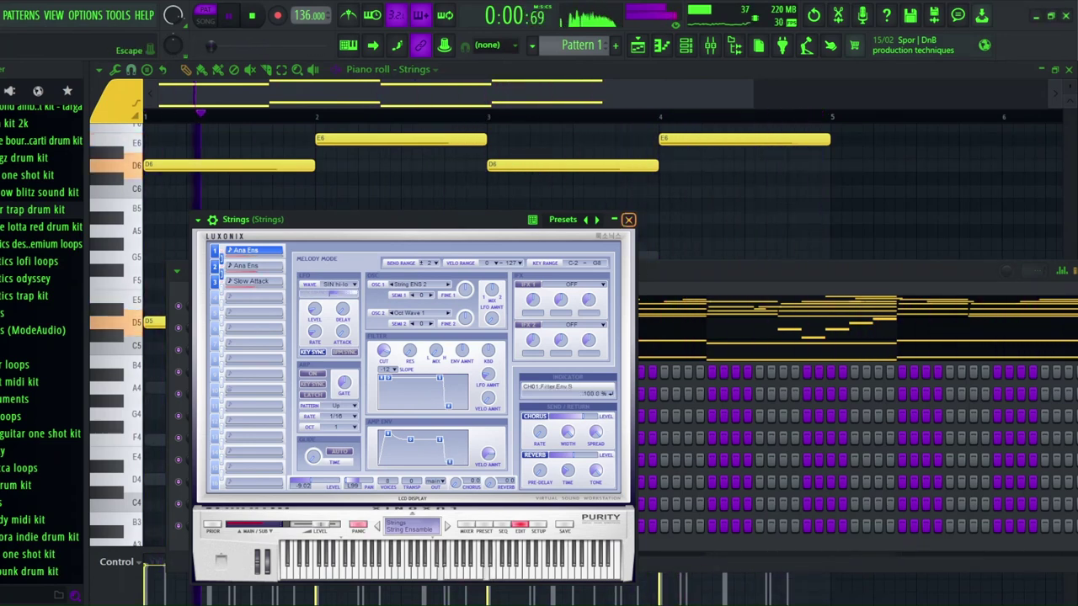
pyautogui.click(628, 219)
pyautogui.press('space')
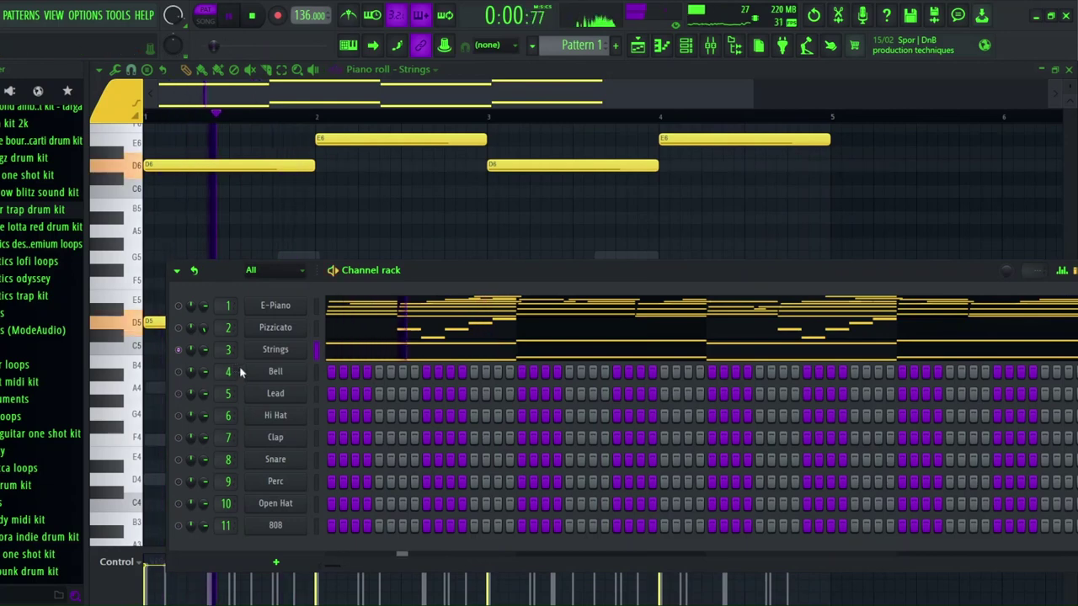
# - Load the Sub Strings preset into the first layer of the Strings instrument, and close its window
pyautogui.click(295, 354)
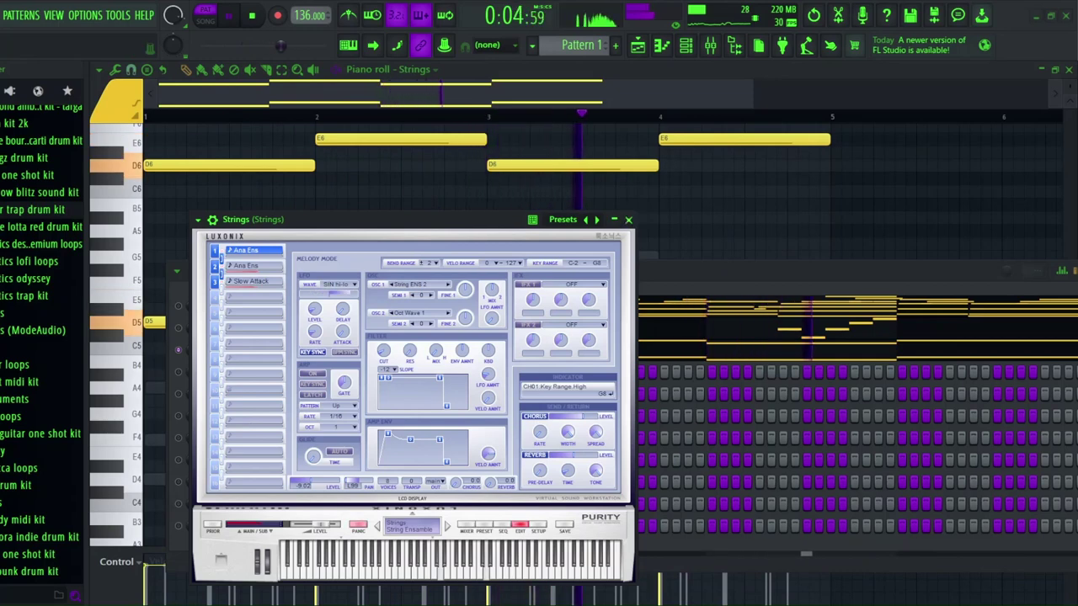
pyautogui.click(484, 524)
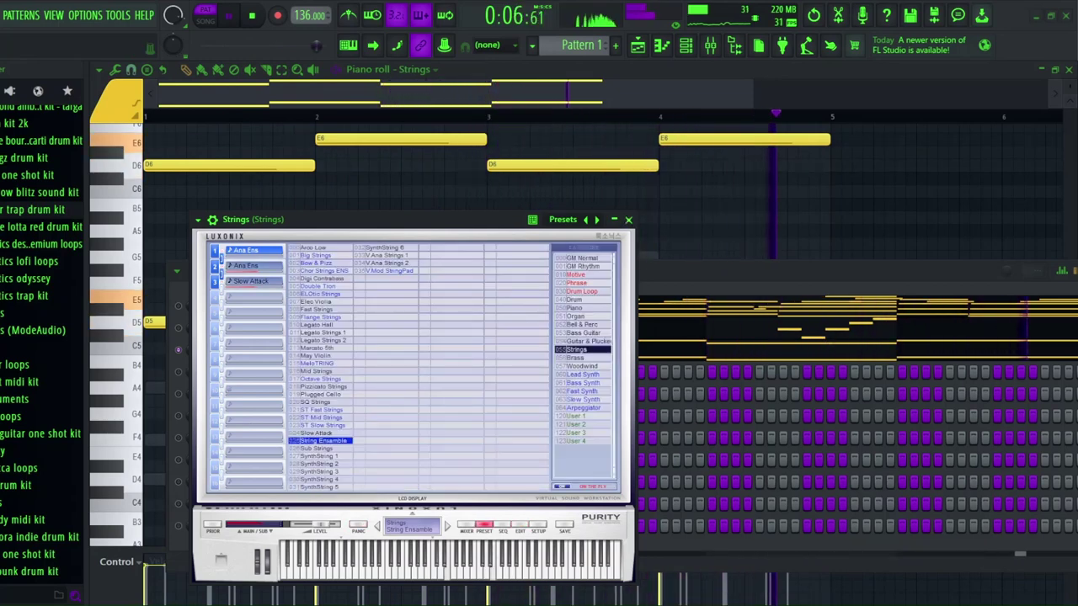
pyautogui.click(320, 448)
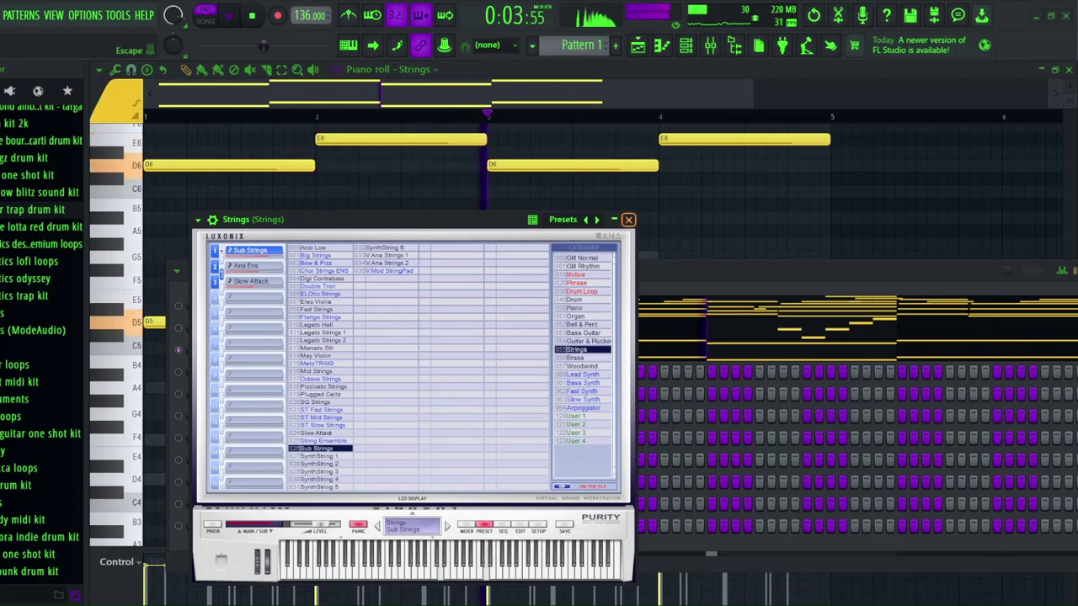
pyautogui.click(628, 220)
# - Unsolo the Strings channel in the channel rack so all channels play together
pyautogui.click(687, 47)
pyautogui.click(687, 47)
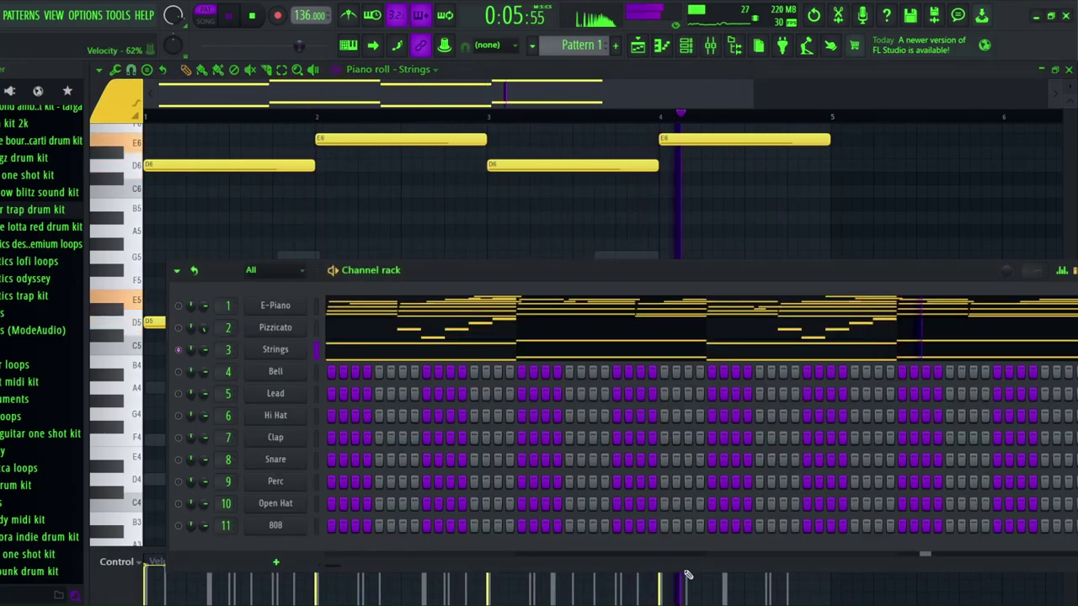
pyautogui.rightClick(179, 349)
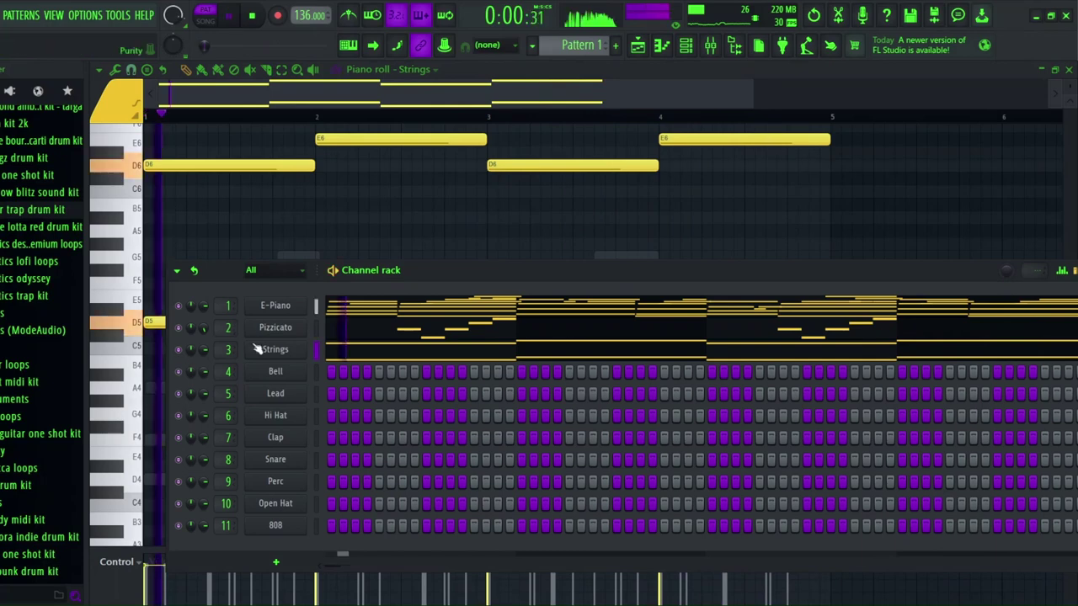
# - Remove the Slow Attack layer from the Strings instrument, return to the piano roll, and play back the full pattern
pyautogui.click(284, 354)
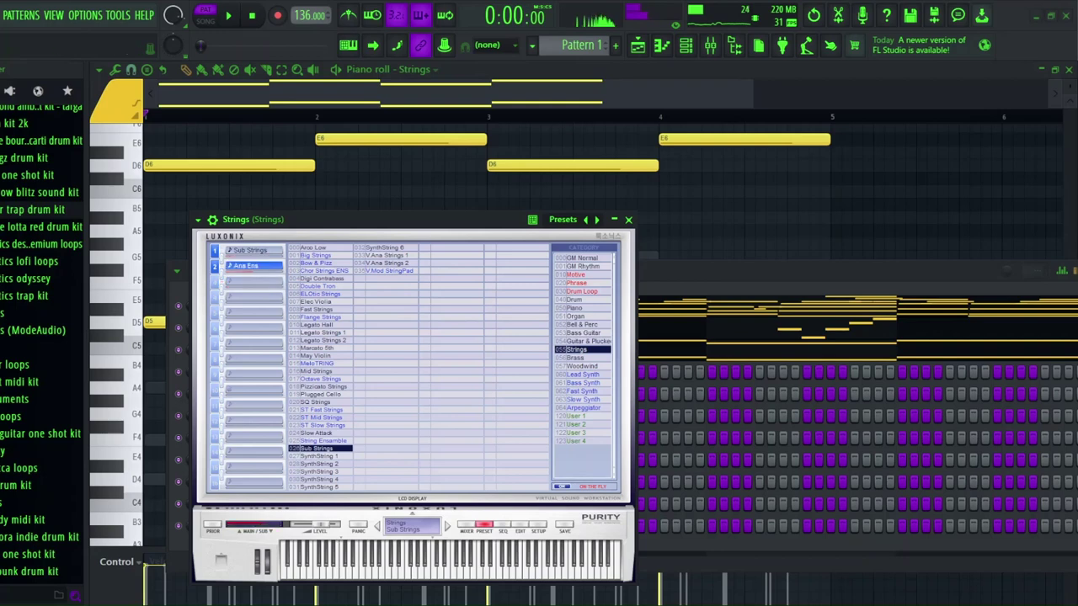
pyautogui.click(402, 173)
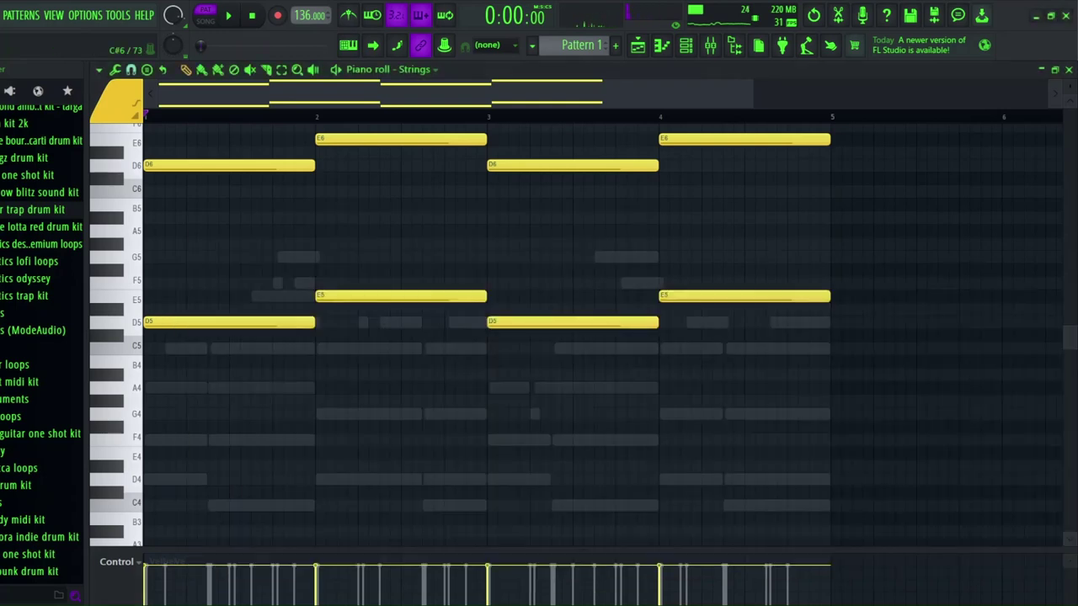
pyautogui.press('space')
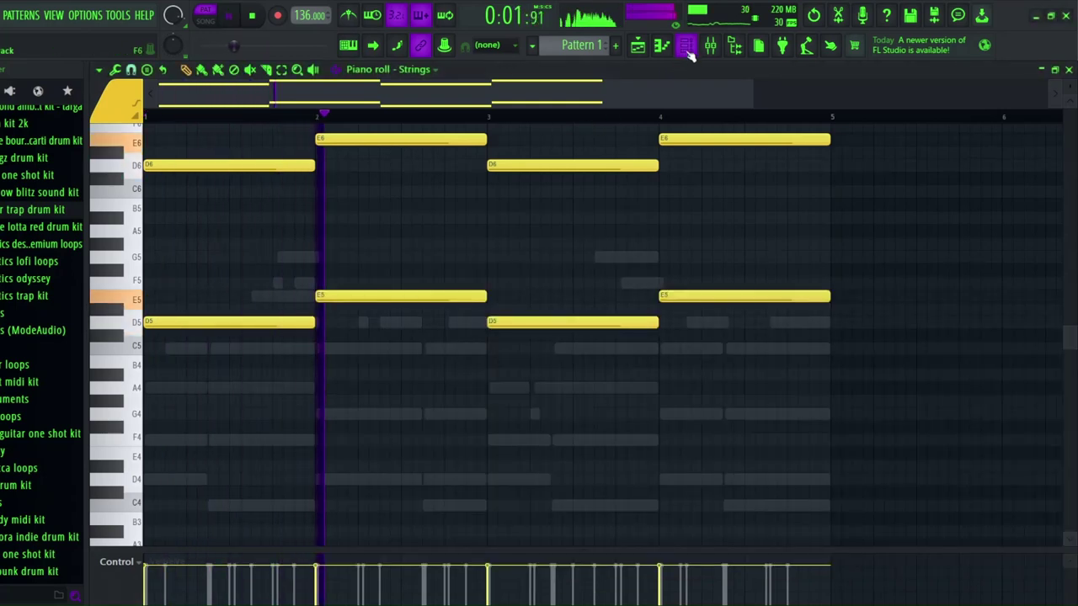
pyautogui.press('F6')
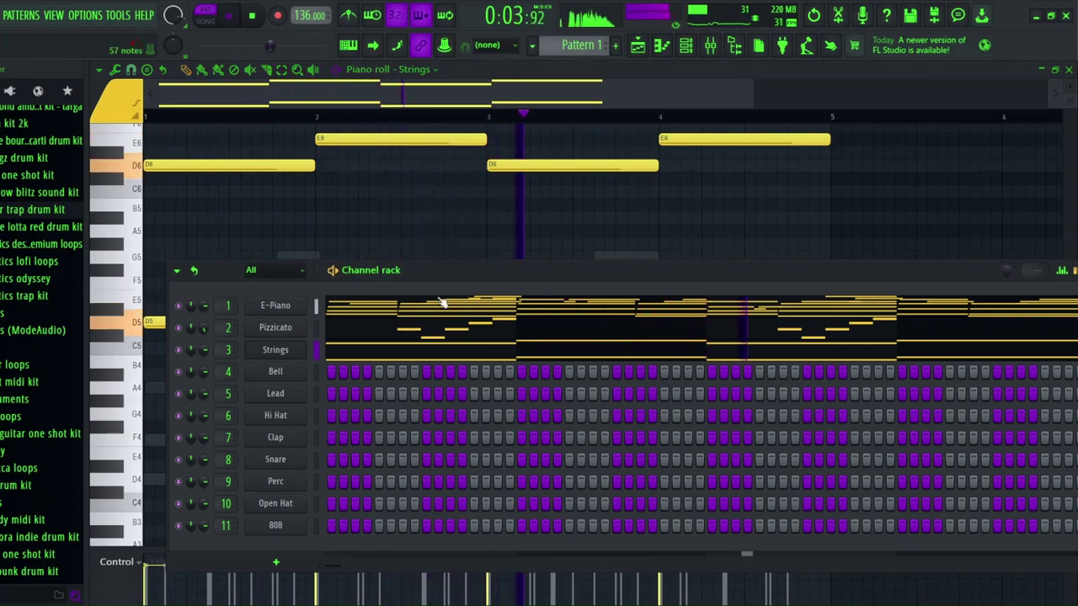
pyautogui.press('F6')
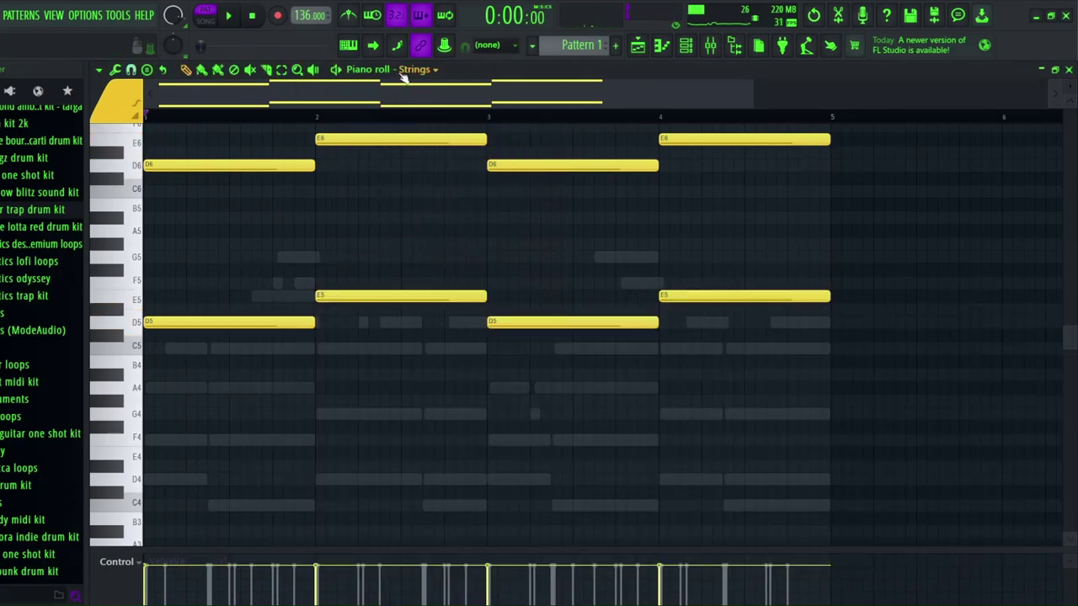
# - In the Bell piano roll, draw eighth notes E6, C6, G5 at the start of bar 2 and G5, C6, G5 at its end during playback
pyautogui.press('Down')
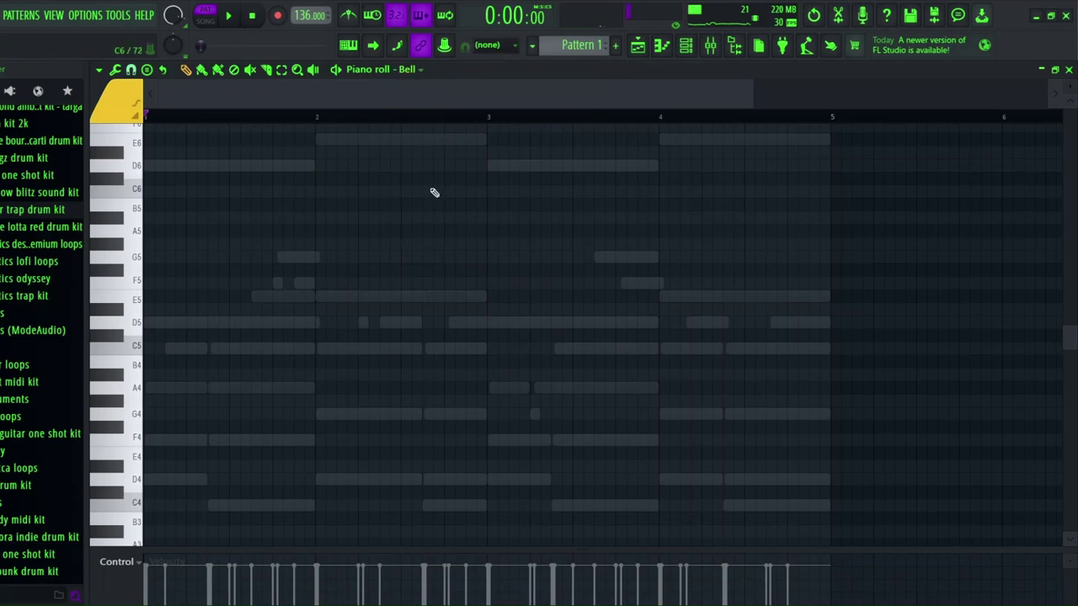
pyautogui.press('space')
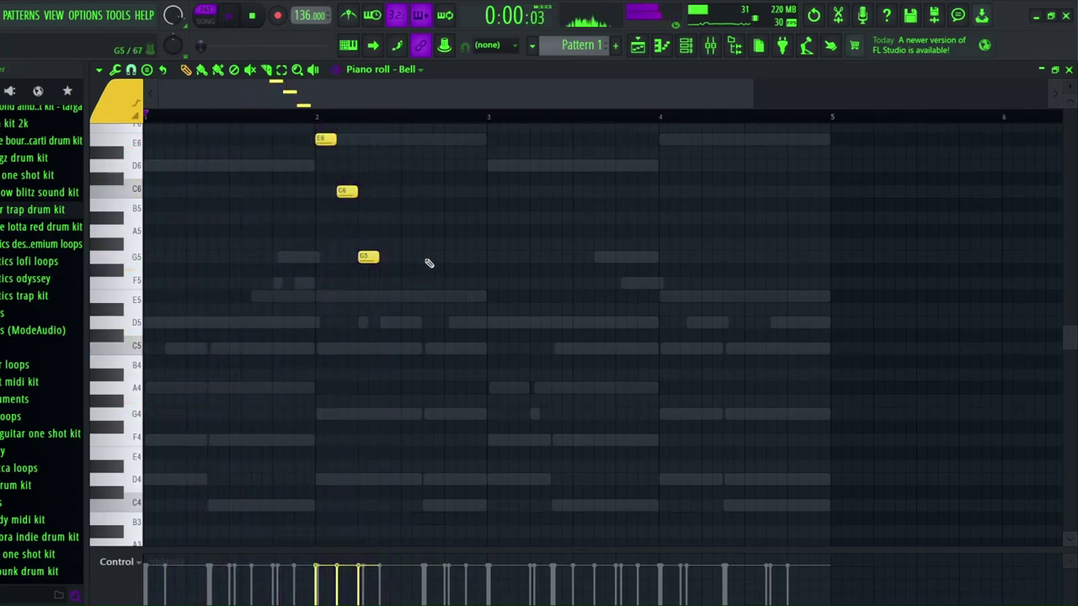
pyautogui.click(427, 258)
pyautogui.click(452, 219)
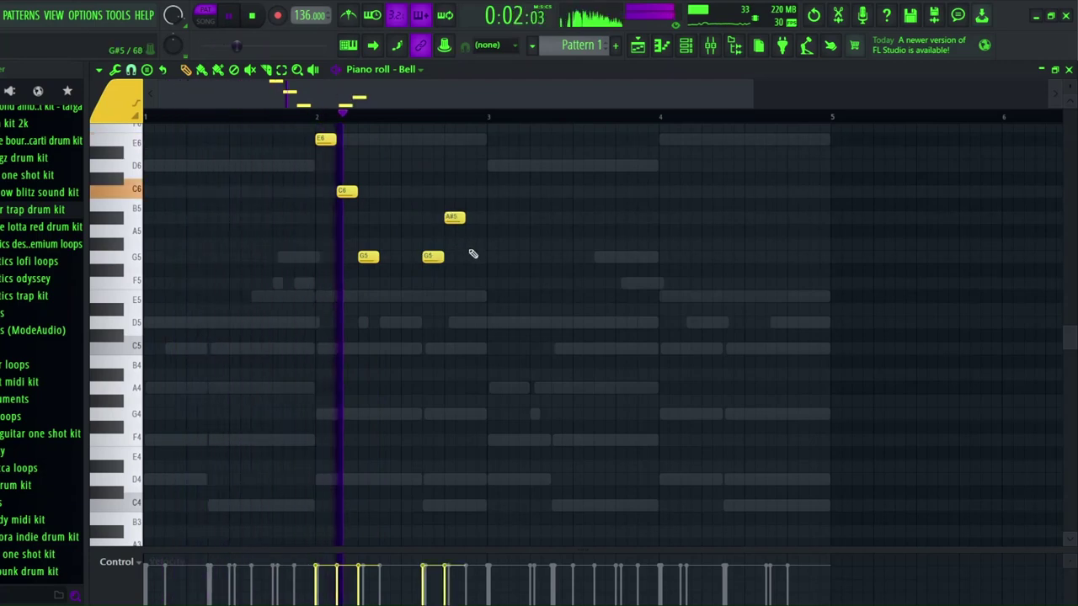
pyautogui.click(474, 255)
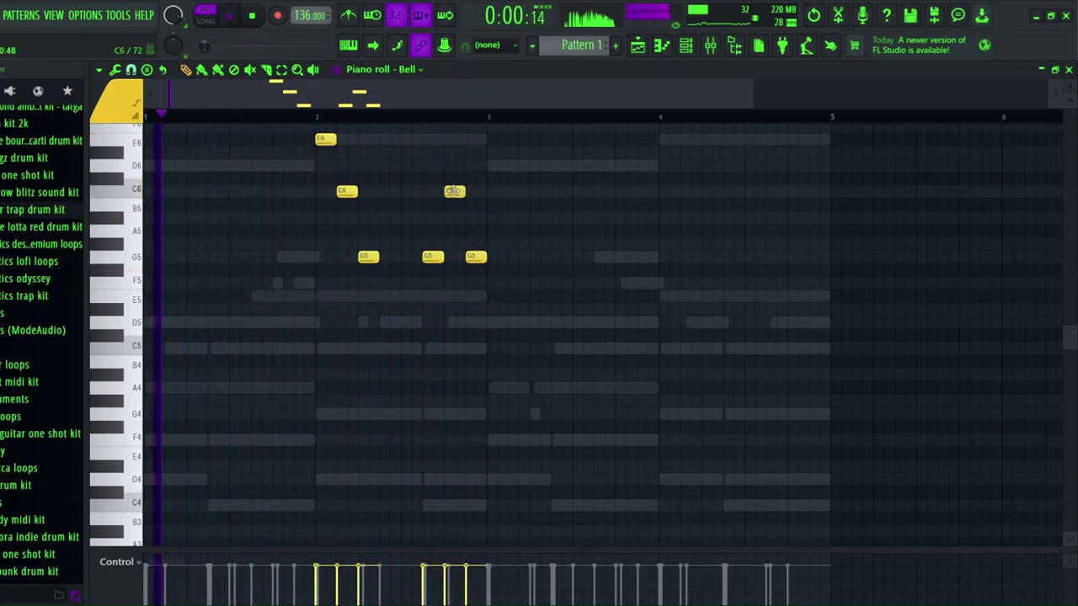
pyautogui.scroll(1, 478, 118)
pyautogui.scroll(-2, 484, 120)
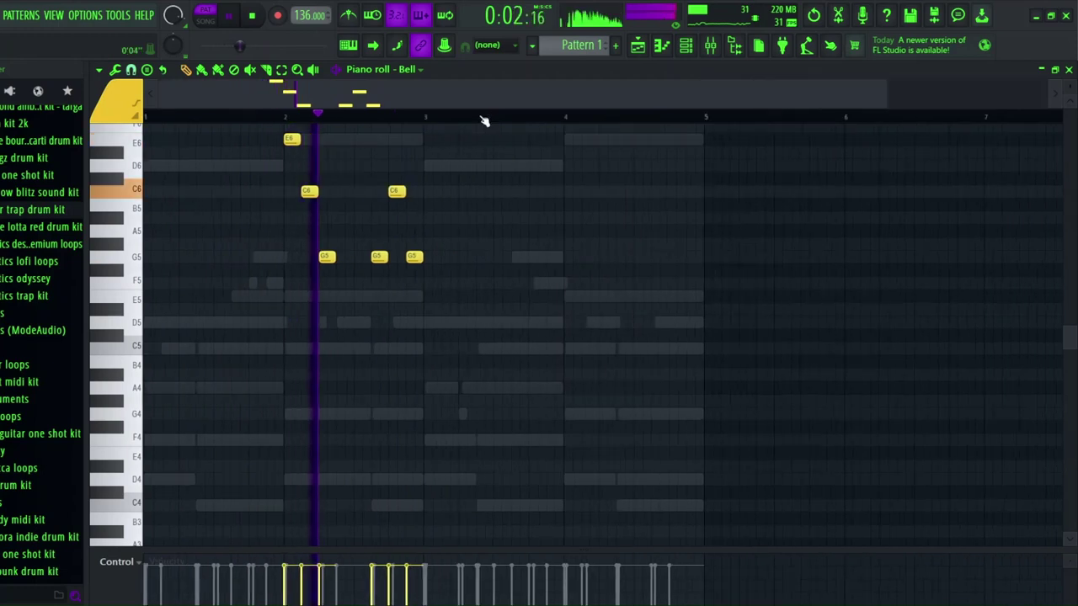
pyautogui.scroll(1, 404, 134)
pyautogui.hotkey('ctrl', 'a')
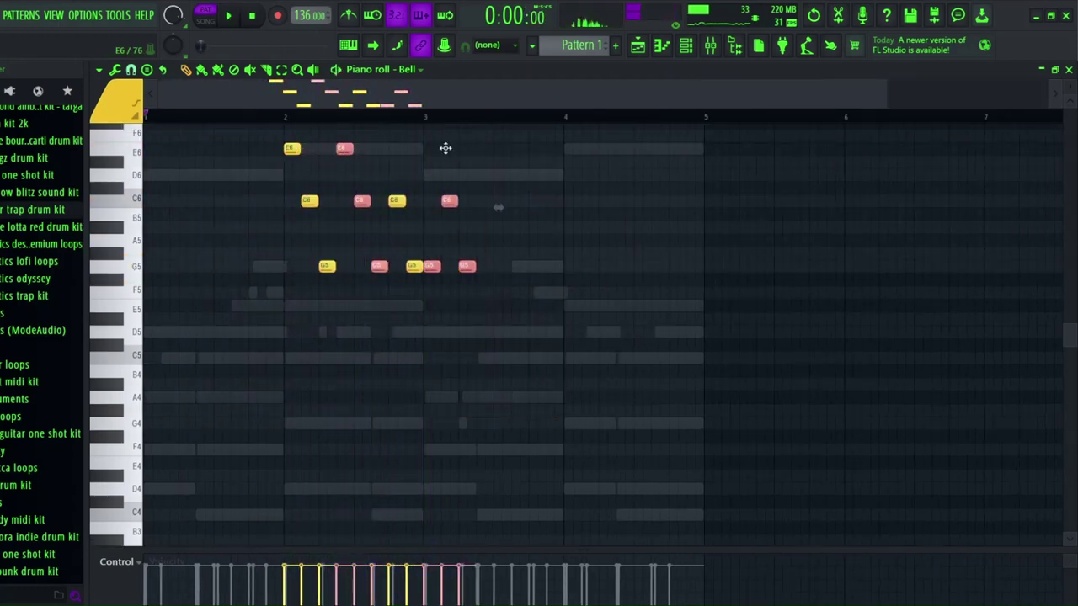
pyautogui.moveTo(446, 148); pyautogui.dragTo(474, 161)
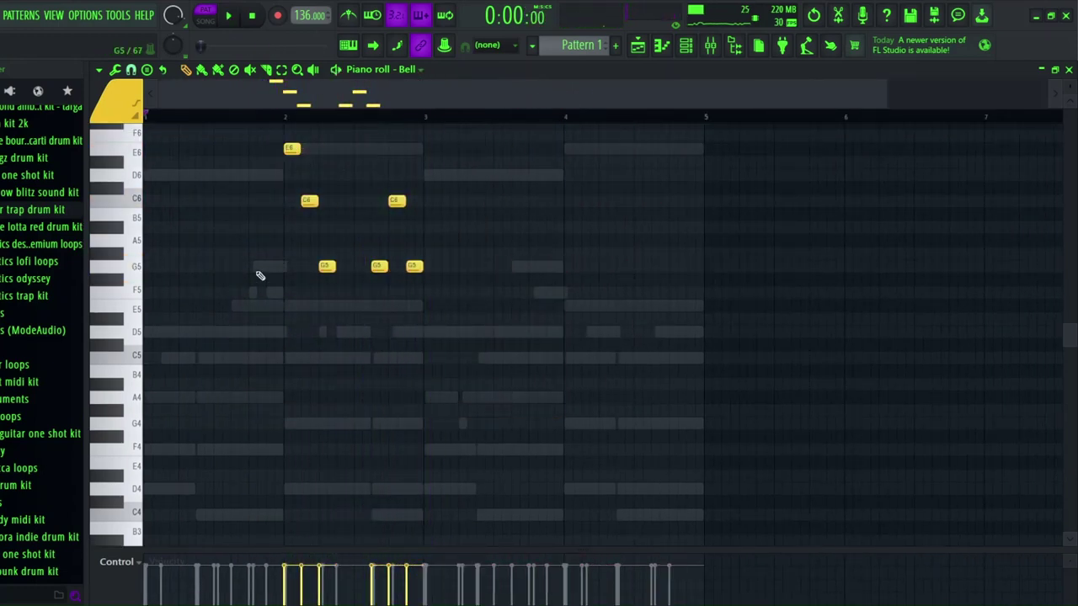
# - Add short C6 and E5 grace notes to the two Bell phrases in bar 2, placing the E6 and G5 just after them
pyautogui.click(377, 305)
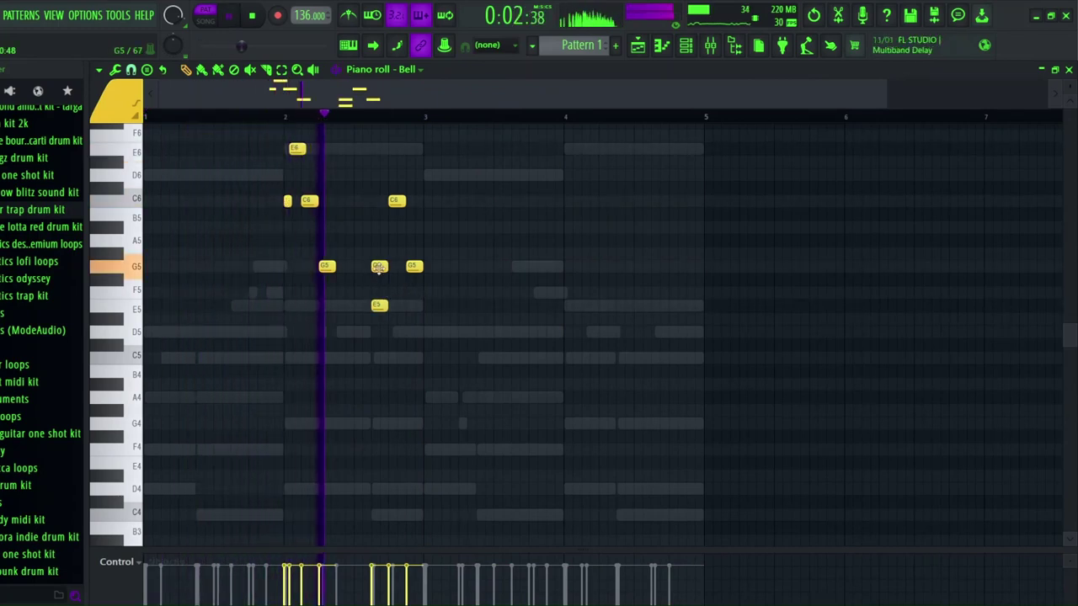
pyautogui.moveTo(378, 267); pyautogui.dragTo(383, 267)
pyautogui.moveTo(387, 305); pyautogui.dragTo(378, 304)
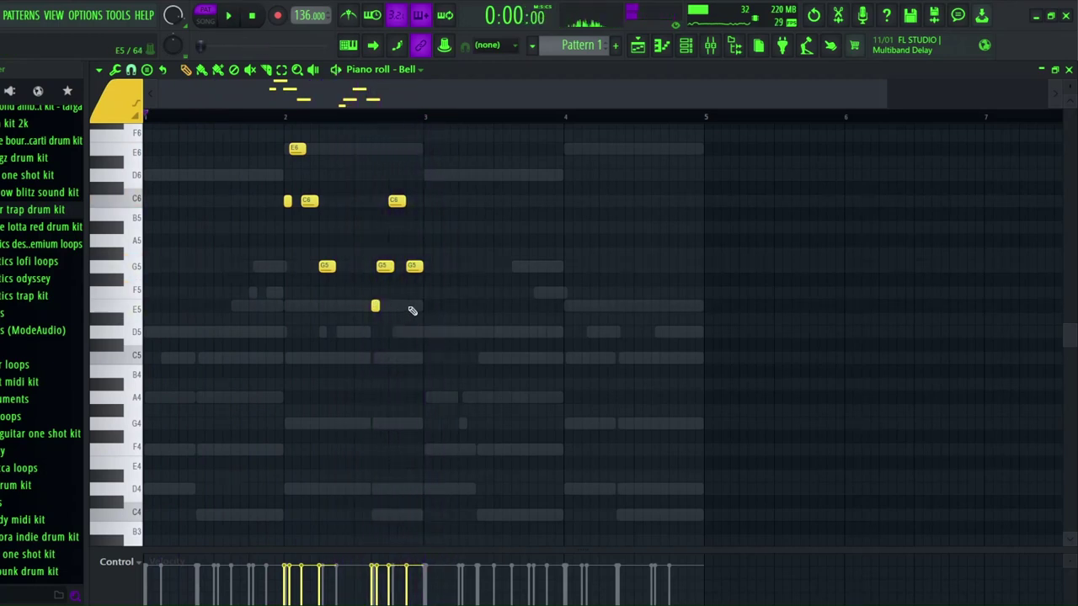
# - Copy the bar 2 Bell melody into bar 4
pyautogui.scroll(-1, 368, 118)
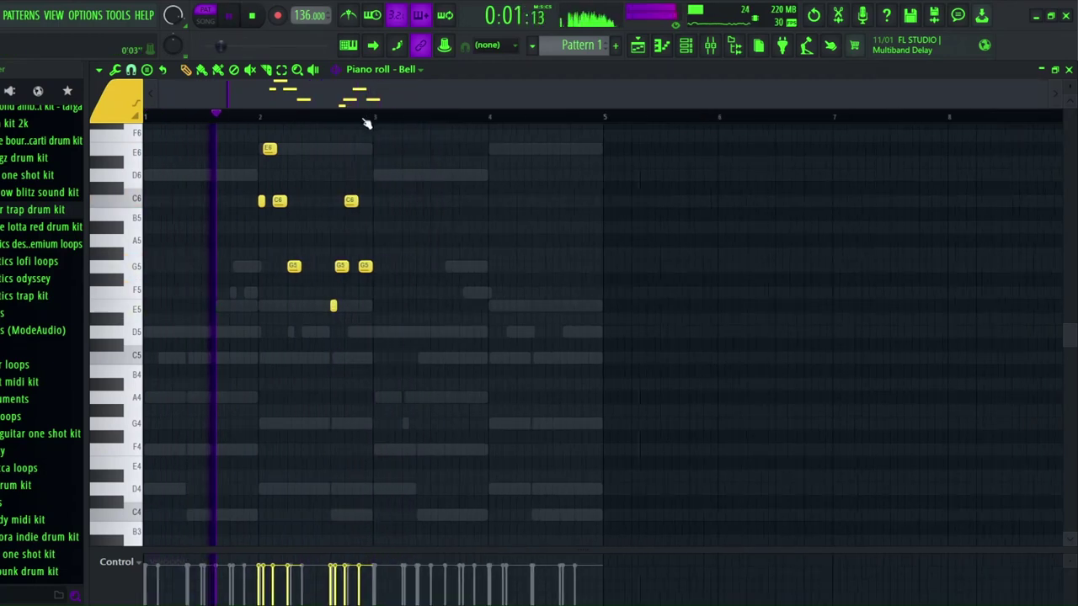
pyautogui.moveTo(406, 359); pyautogui.dragTo(160, 59)
pyautogui.hotkey('ctrl', 'd')
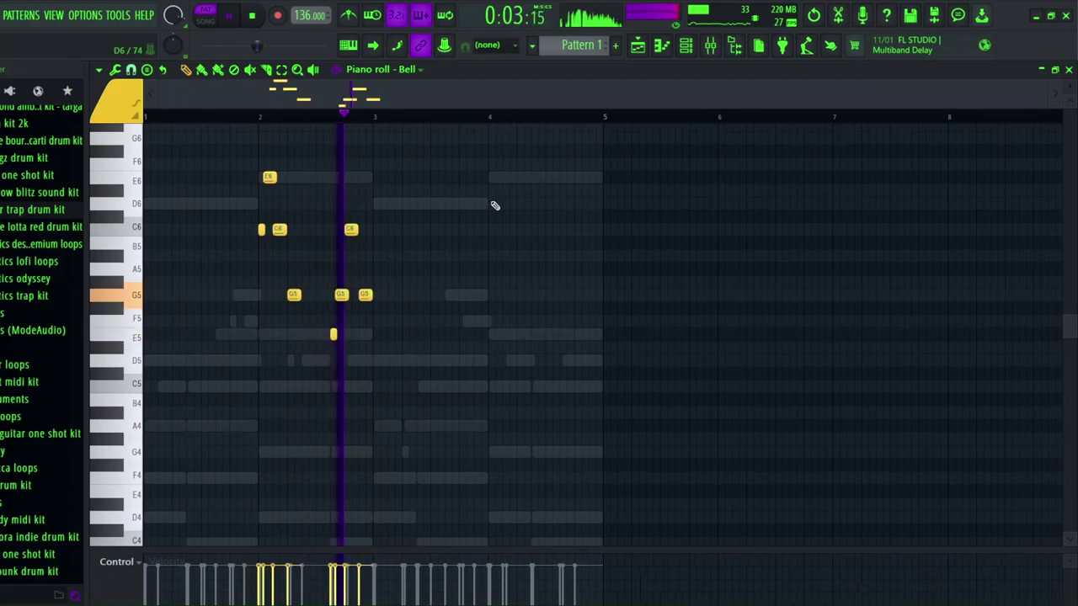
pyautogui.moveTo(406, 367); pyautogui.dragTo(283, 271)
pyautogui.moveTo(252, 159); pyautogui.dragTo(582, 230)
pyautogui.press('space')
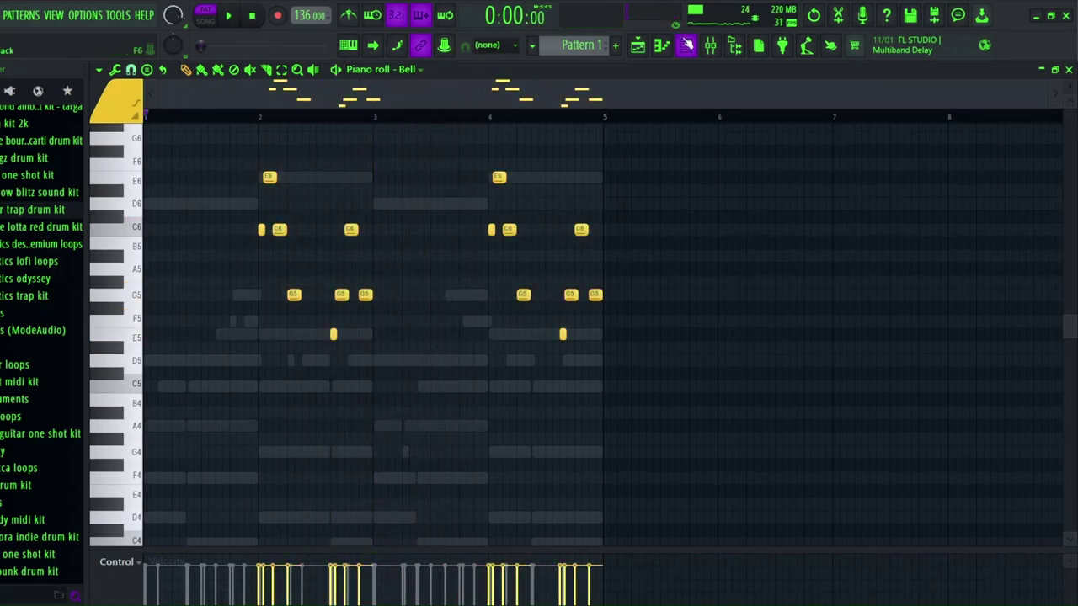
# - Transpose all Bell notes up one octave and play back the pattern
pyautogui.click(687, 44)
pyautogui.press('F6')
pyautogui.scroll(3, 373, 202)
pyautogui.hotkey('ctrl', 'Up')
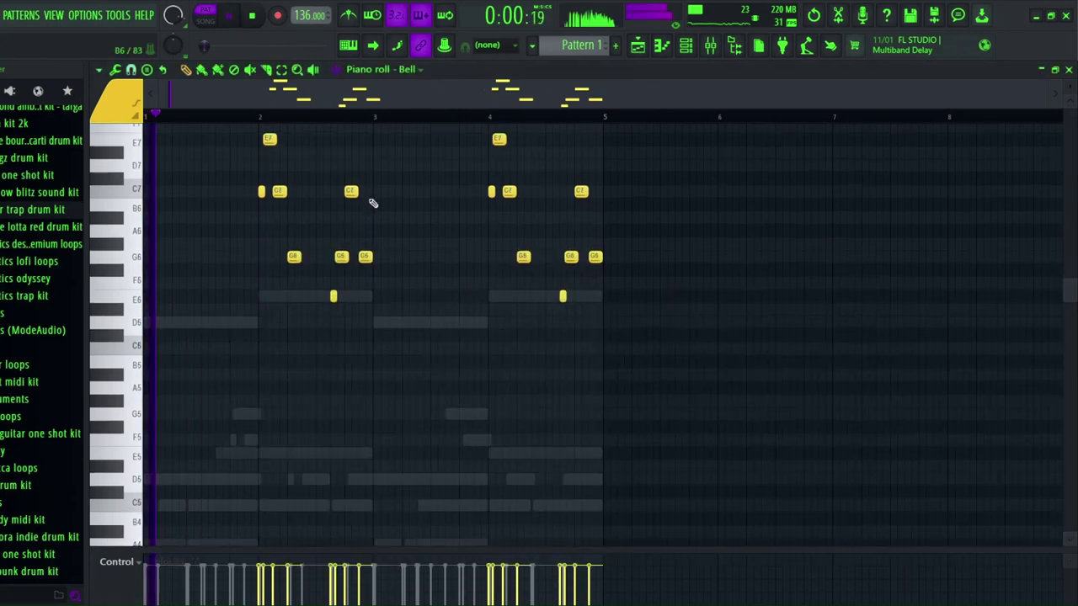
pyautogui.press('space')
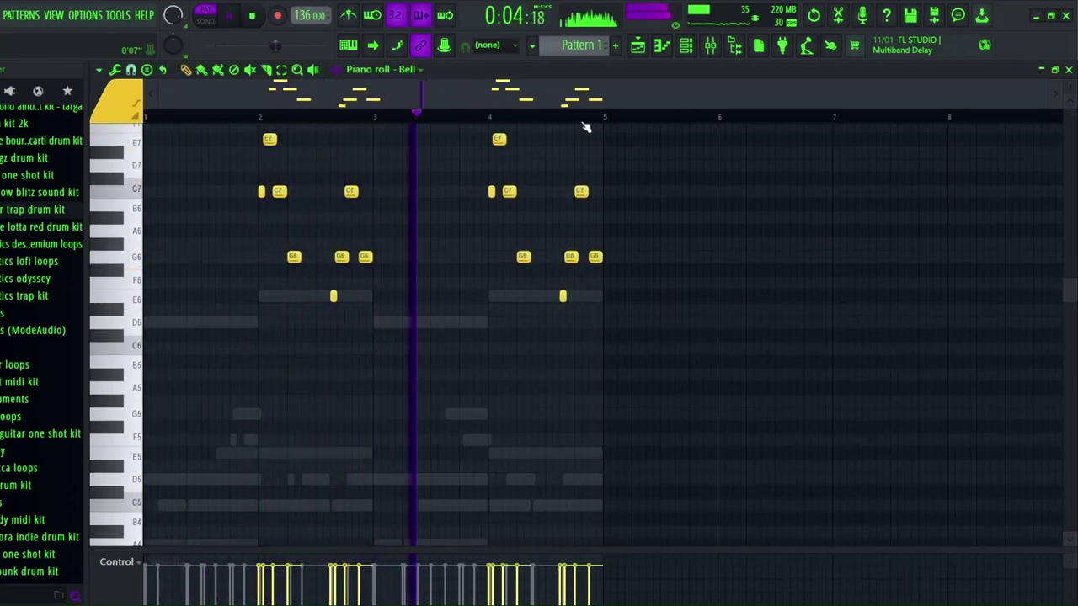
# - Duplicate all Bell notes one octave lower and reduce the velocity of the copies
pyautogui.keyDown('ctrl'); pyautogui.moveTo(677, 336); pyautogui.dragTo(227, 126); pyautogui.keyUp('ctrl')
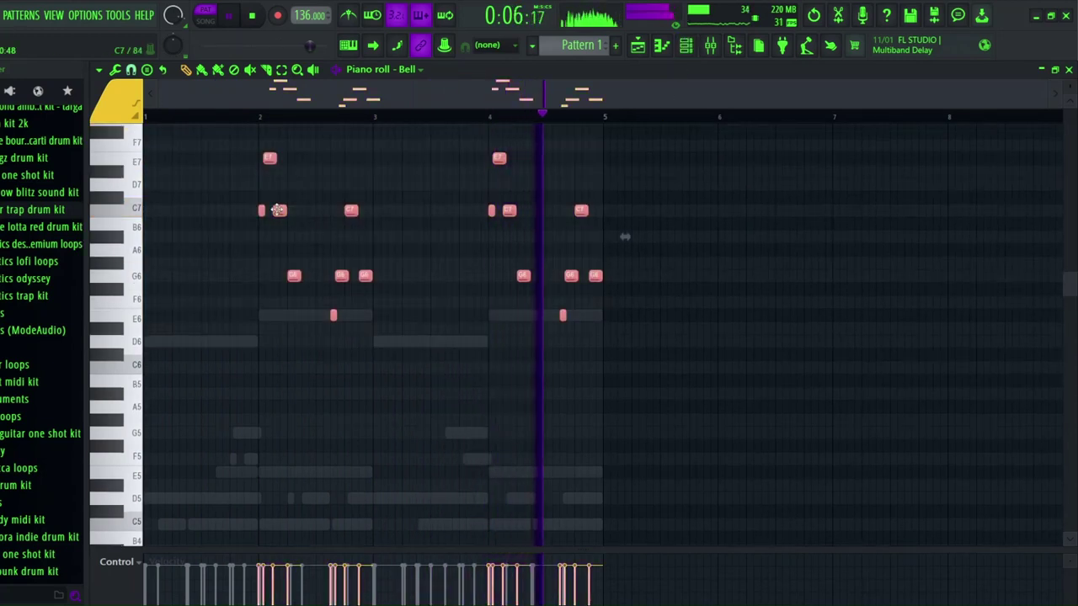
pyautogui.hotkey('ctrl', 'c')
pyautogui.hotkey('ctrl', 'v')
pyautogui.hotkey('ctrl', 'Down')
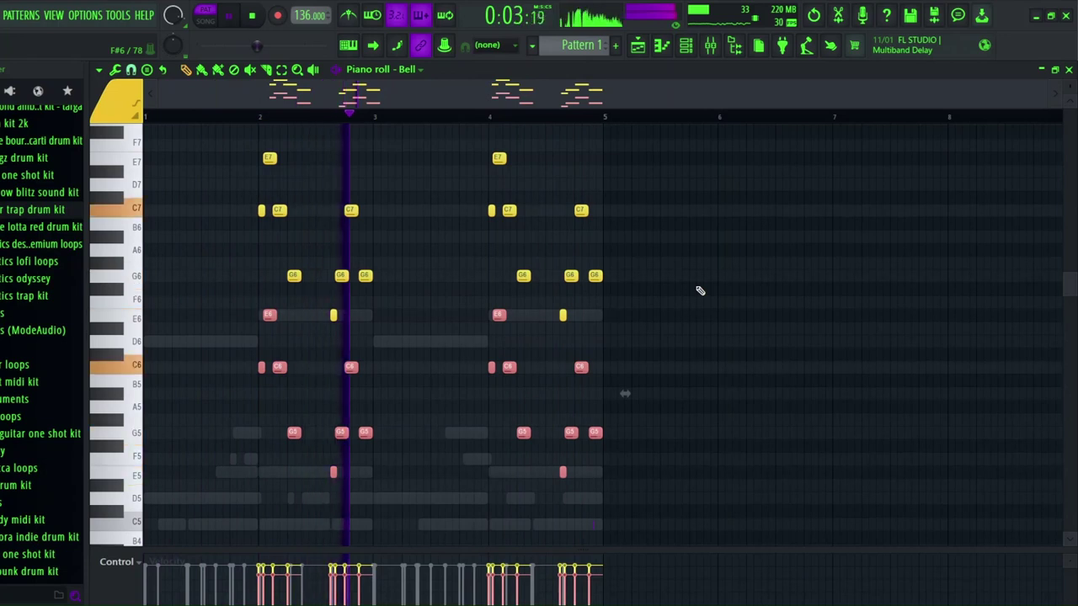
pyautogui.hotkey('ctrl', 'd')
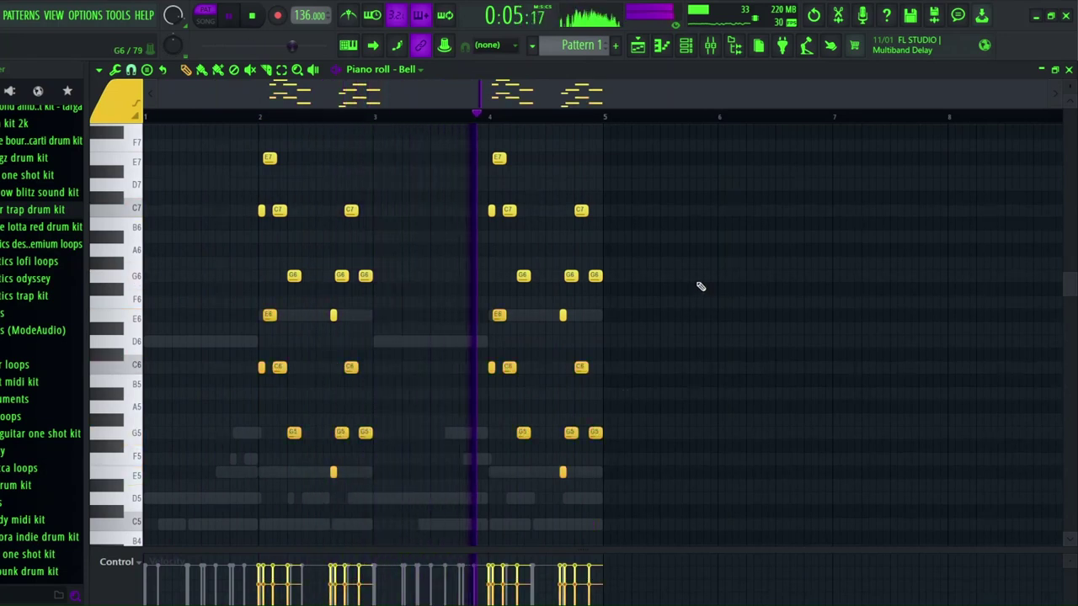
# - Shift the upper-octave Bell notes slightly later than their lower copies and play back the pattern
pyautogui.hotkey('ctrl', 'z')
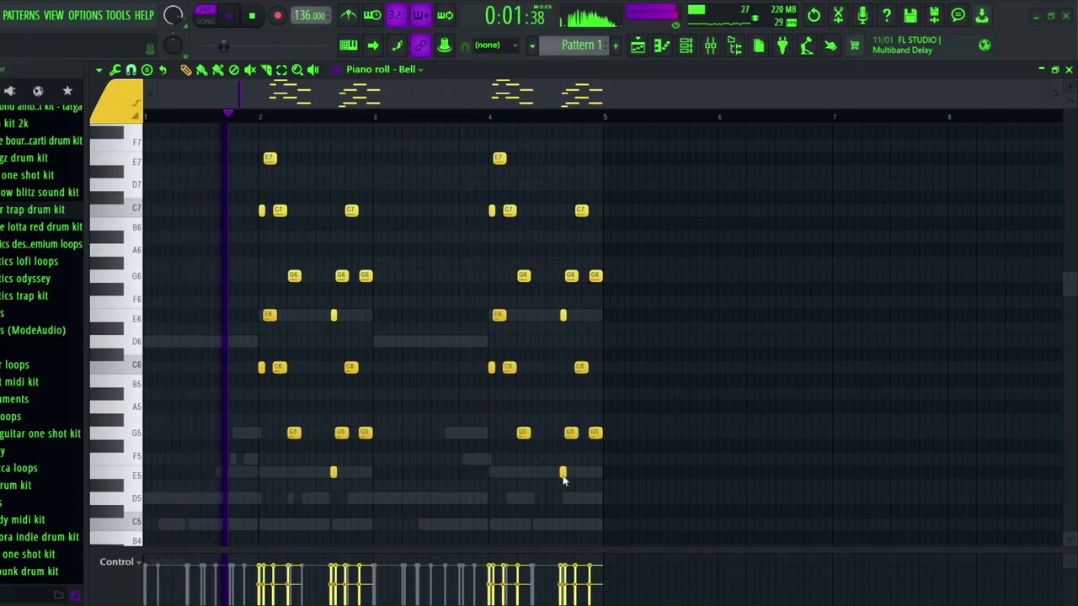
pyautogui.hotkey('ctrl', 'z')
pyautogui.press('space')
pyautogui.press('space')
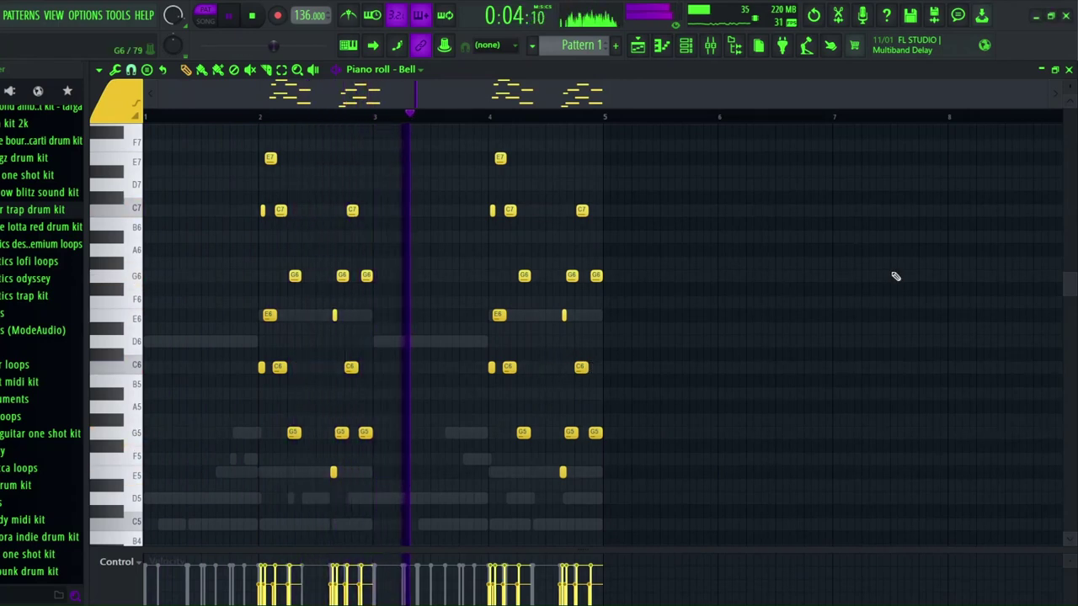
# - Set the Bell channel volume to 60% and lower the Strings channel volume in the channel rack
pyautogui.click(686, 46)
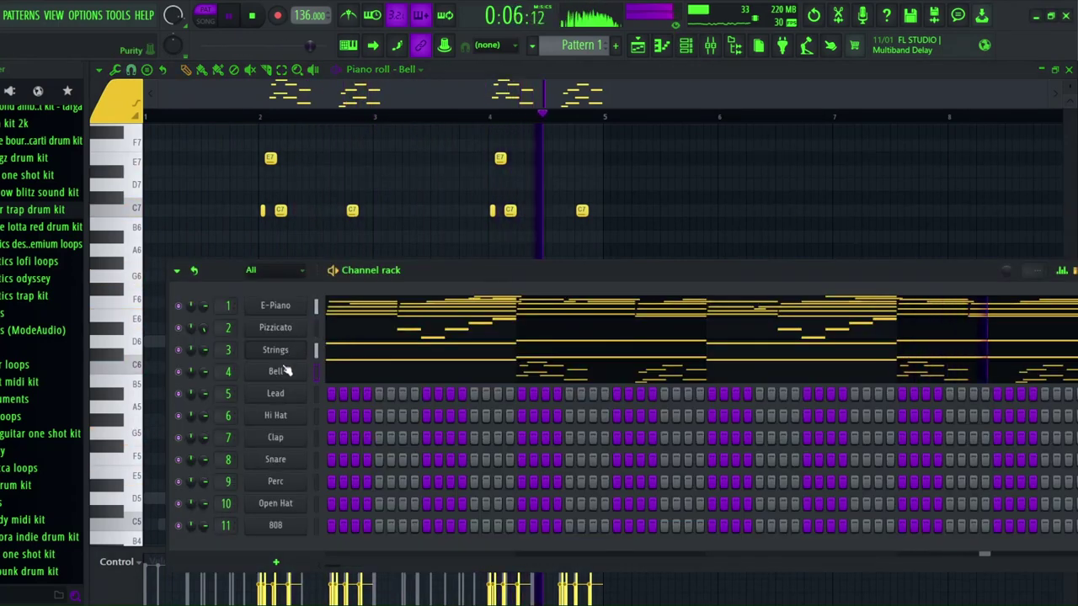
pyautogui.moveTo(205, 373); pyautogui.dragTo(205, 386)
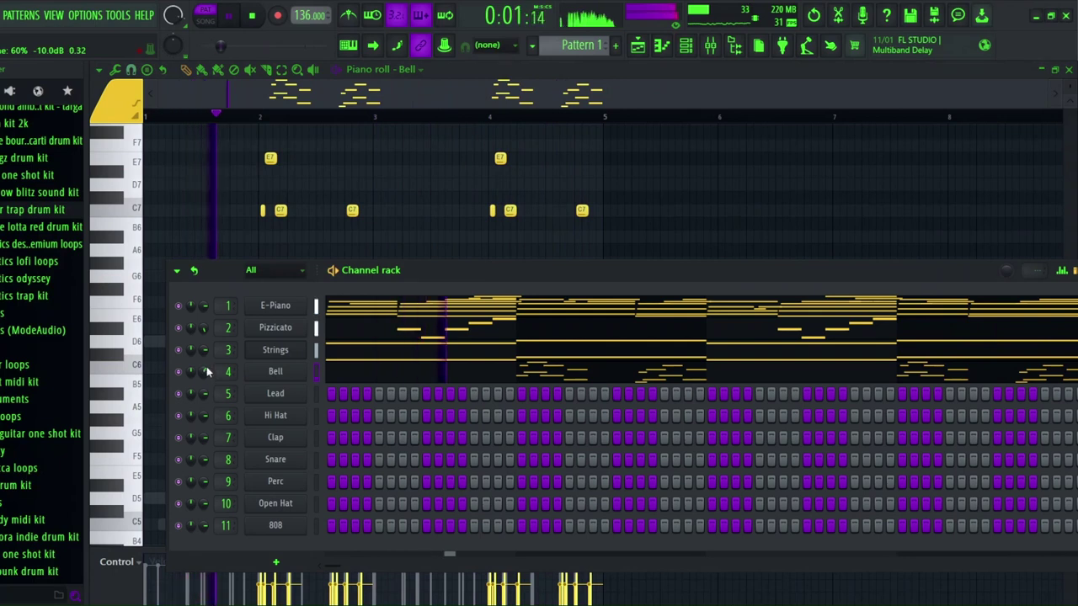
pyautogui.moveTo(208, 347)
pyautogui.mouseDown()
pyautogui.moveTo(208, 373)
pyautogui.moveTo(209, 361)
pyautogui.mouseUp()
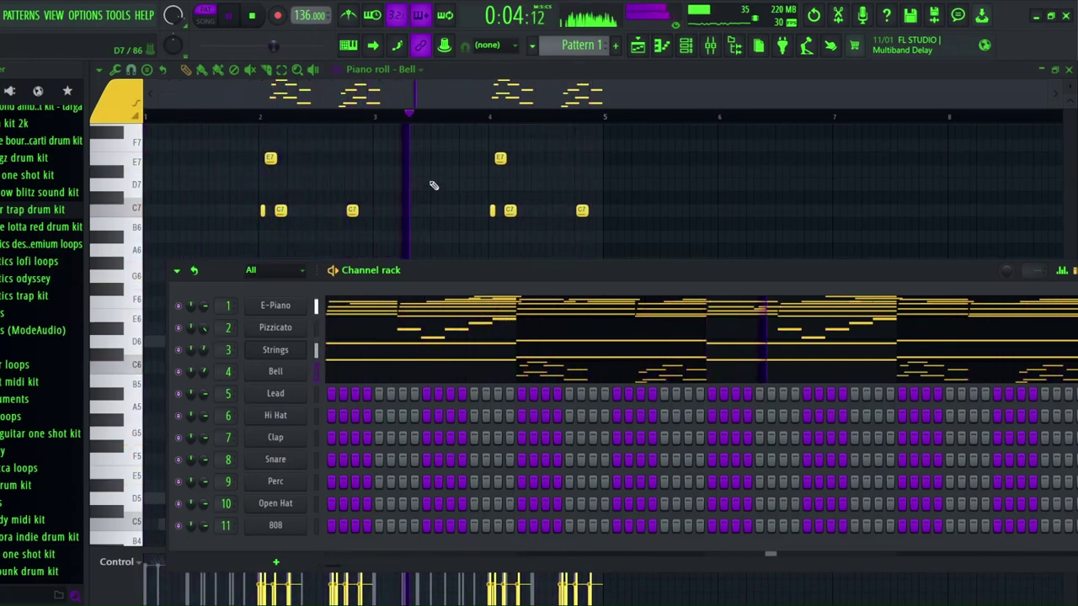
# - Close the channel rack and switch the piano roll to the Lead instrument
pyautogui.press('F6')
pyautogui.click(416, 70)
pyautogui.click(430, 137)
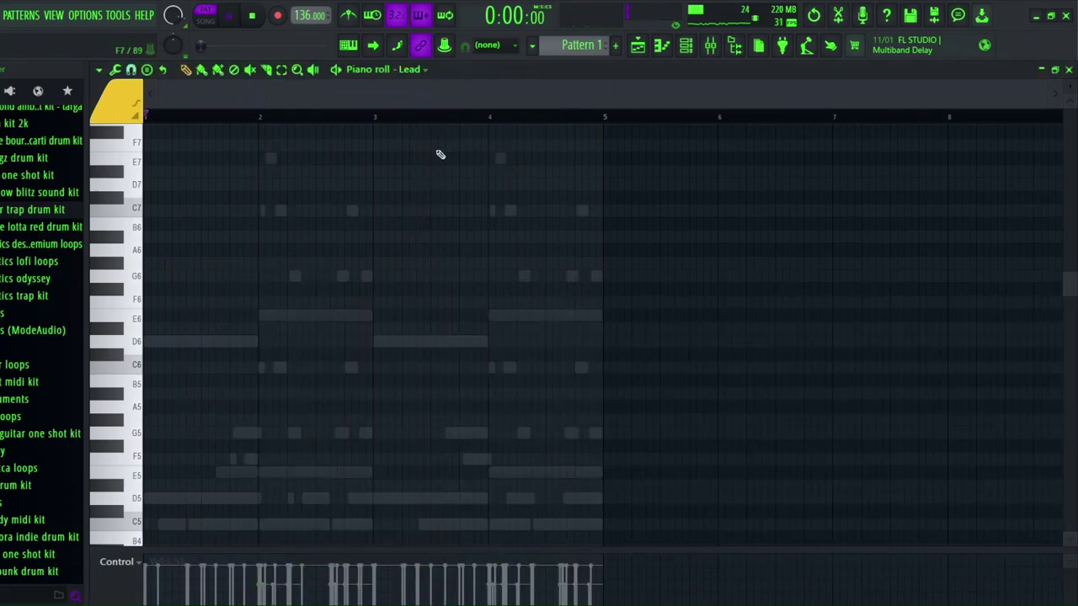
# - Draw quarter-note D5 Lead notes on beats 1 and 3 of bar 1, checking them against playback
pyautogui.press('space')
pyautogui.scroll(-3, 287, 330)
pyautogui.press('space')
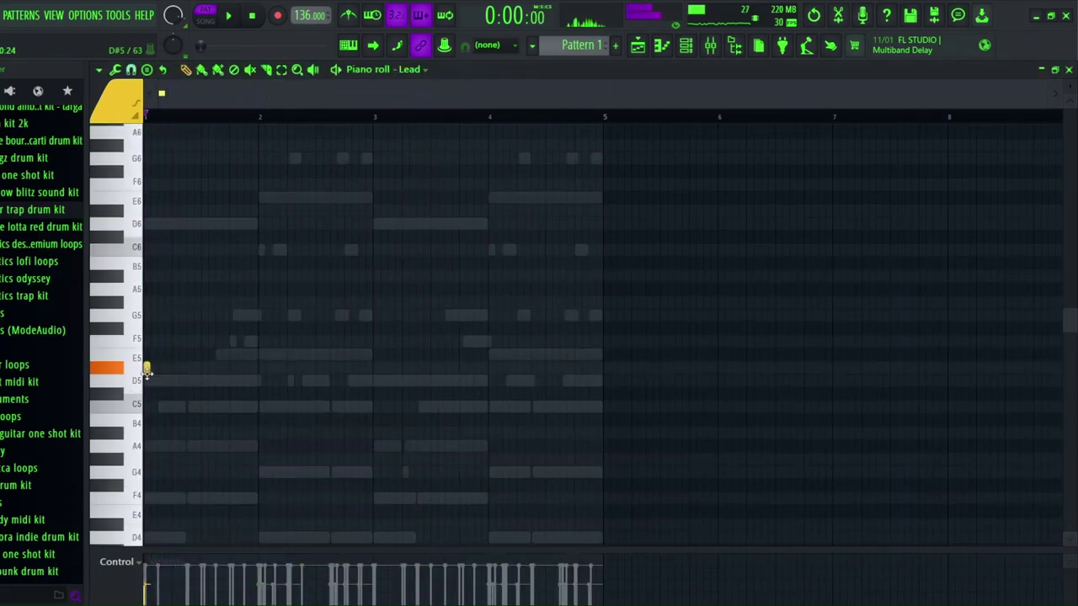
pyautogui.press('space')
pyautogui.press('space')
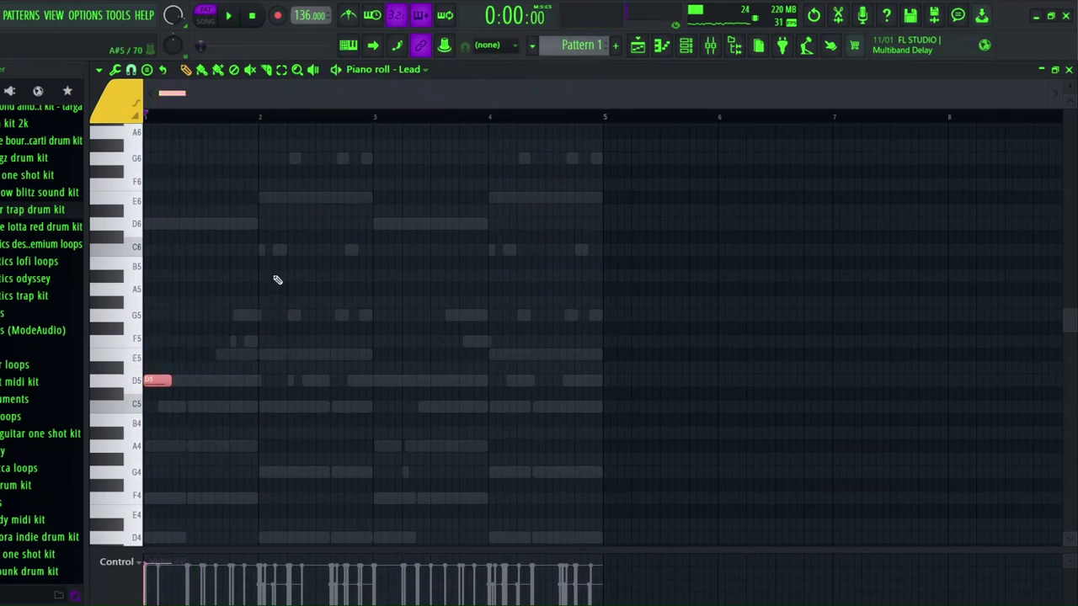
pyautogui.click(212, 382)
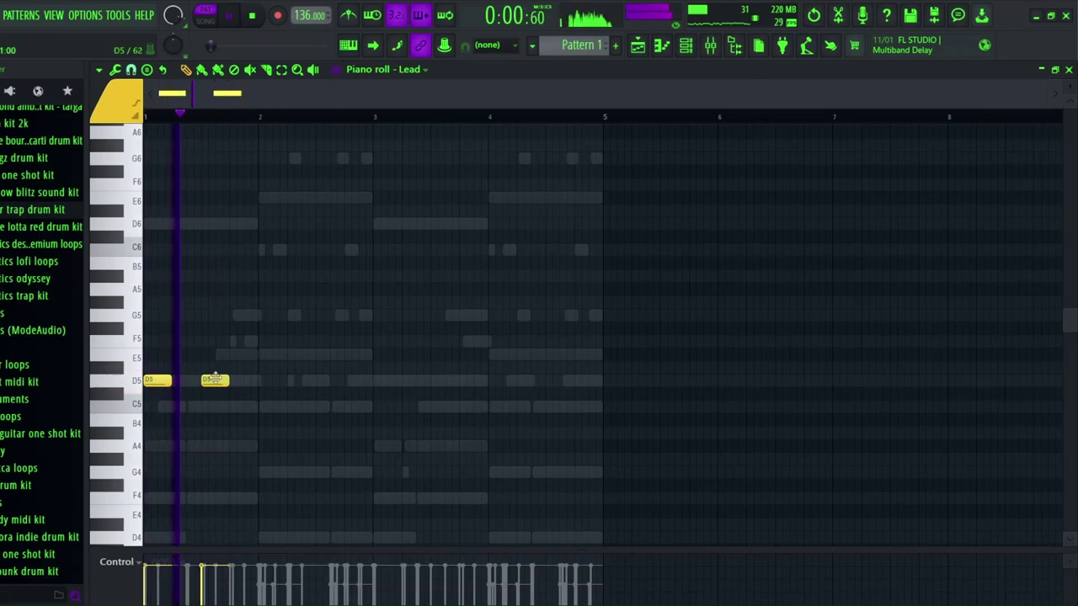
pyautogui.press('space')
# - Solo the Lead channel and return to its piano roll
pyautogui.click(684, 47)
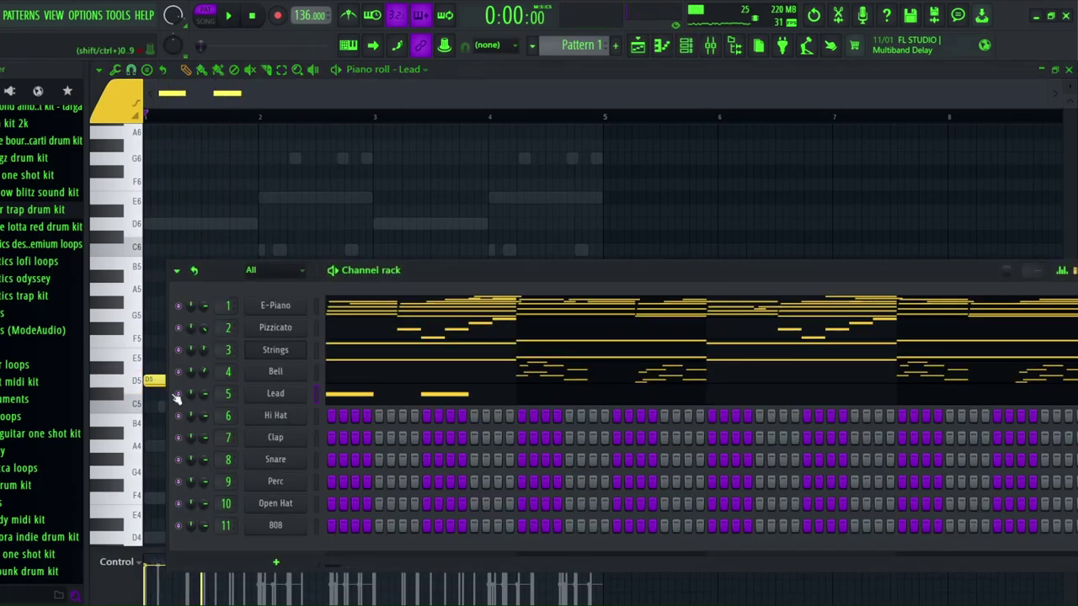
pyautogui.click(276, 166)
pyautogui.scroll(3, 275, 118)
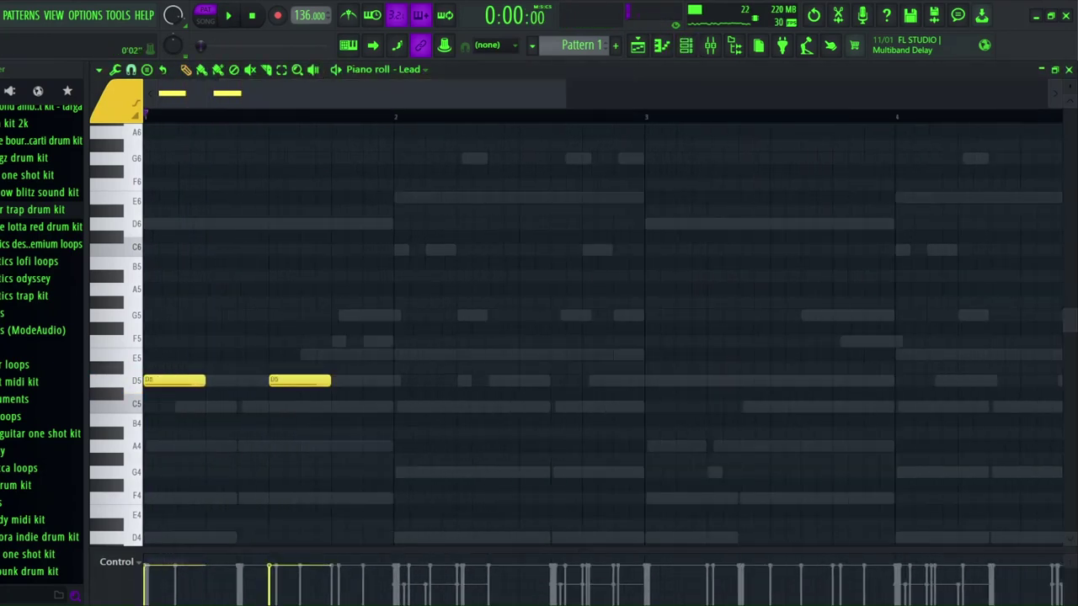
# - Continue the Lead melody in bar 1 with D5, C5, E5, G5, E5 at half-beat intervals, starting midway through beat 2
pyautogui.press('space')
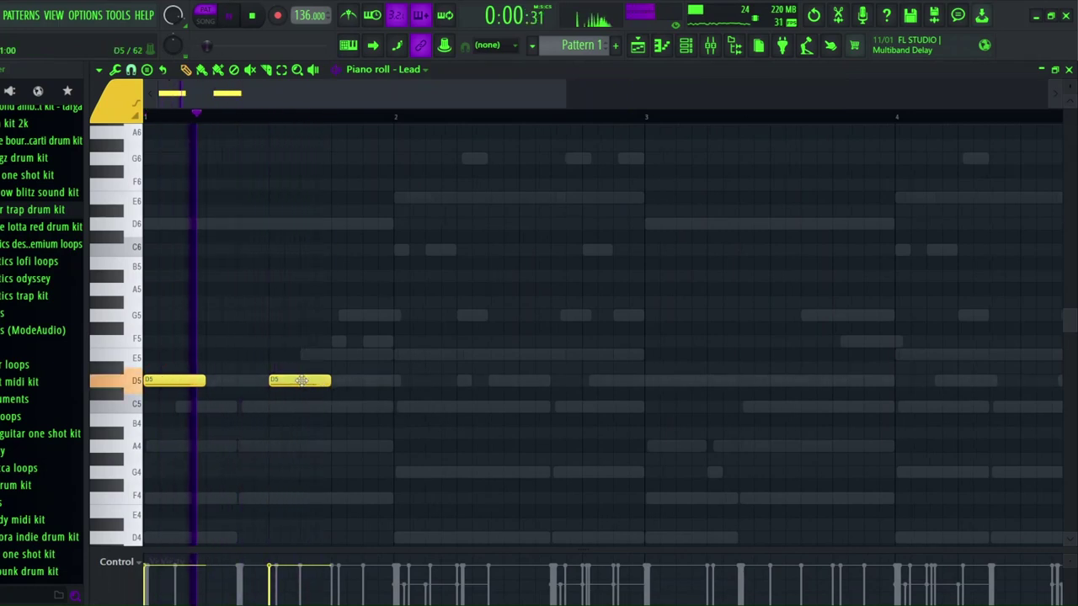
pyautogui.moveTo(300, 380); pyautogui.dragTo(283, 406)
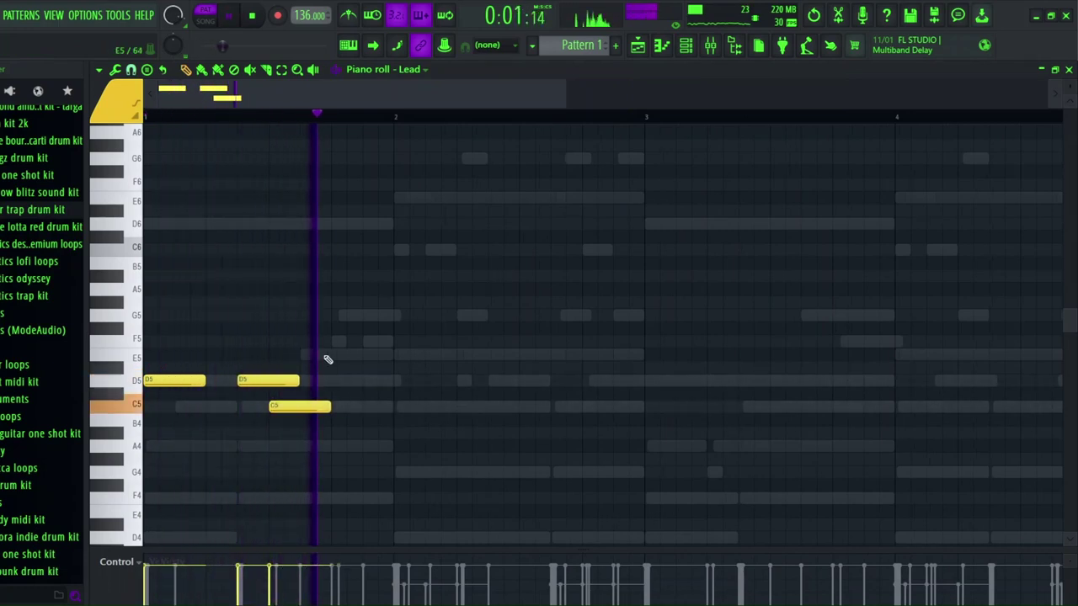
pyautogui.click(302, 354)
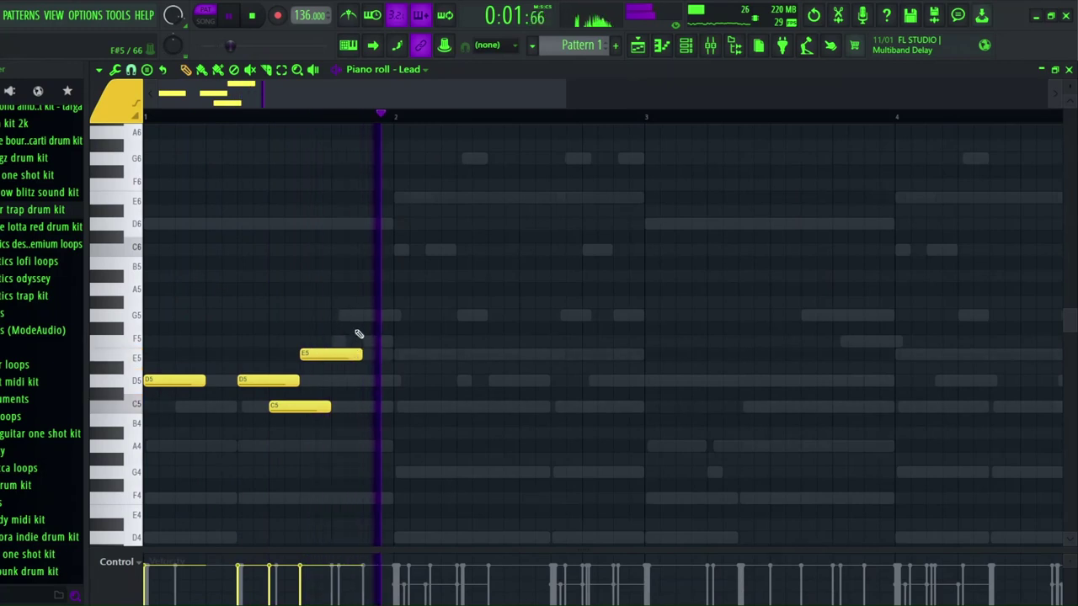
pyautogui.click(335, 316)
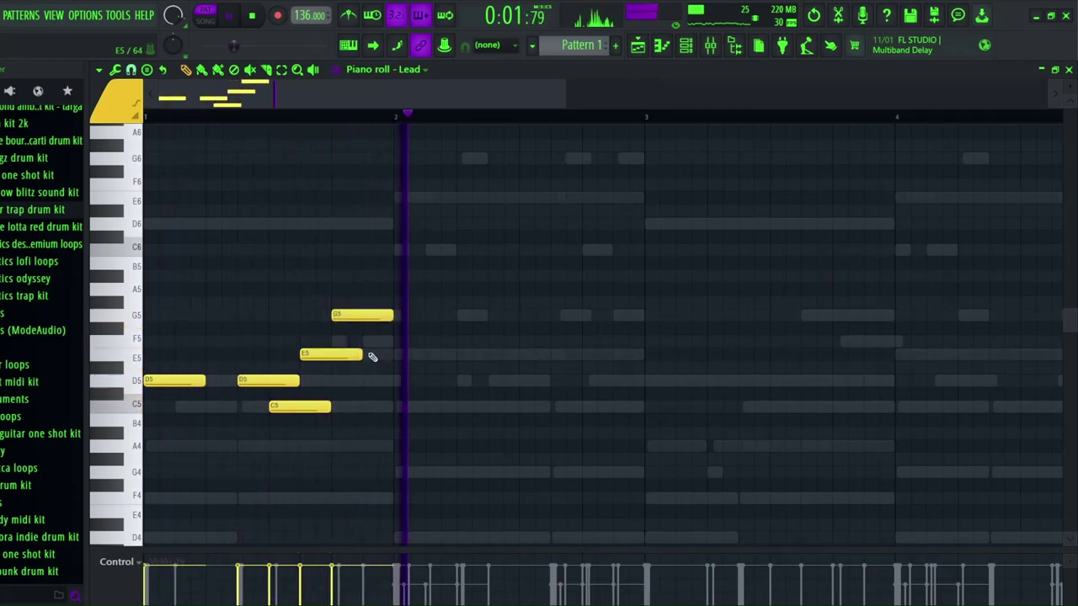
pyautogui.click(371, 355)
# - Add Lead notes in bar 2: D5 on beat 1, C5 midway through beat 2, and D5 on beat 3
pyautogui.click(404, 407)
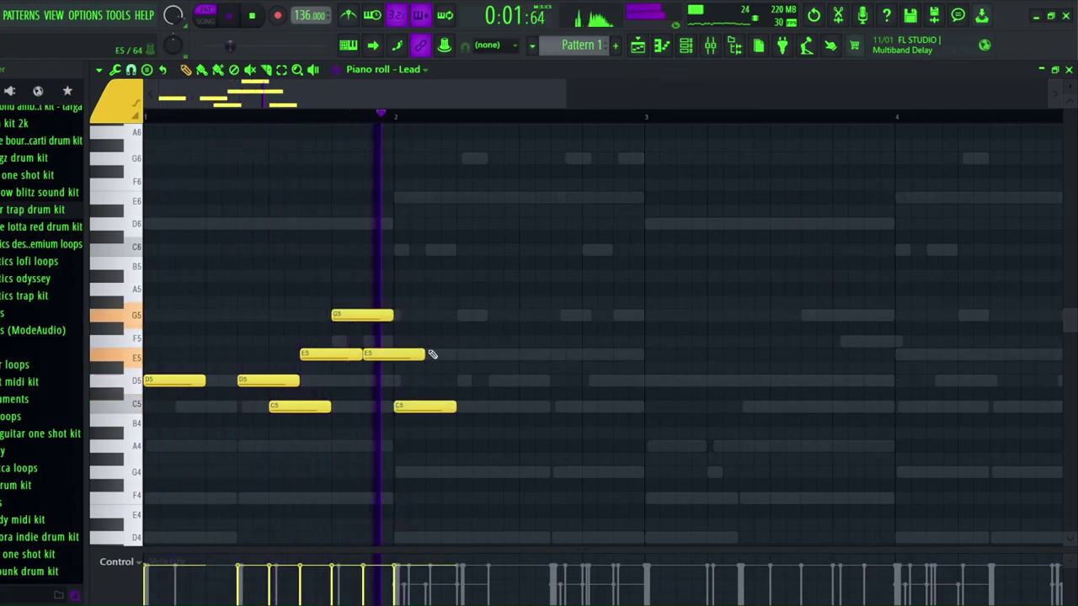
pyautogui.moveTo(446, 407); pyautogui.dragTo(435, 379)
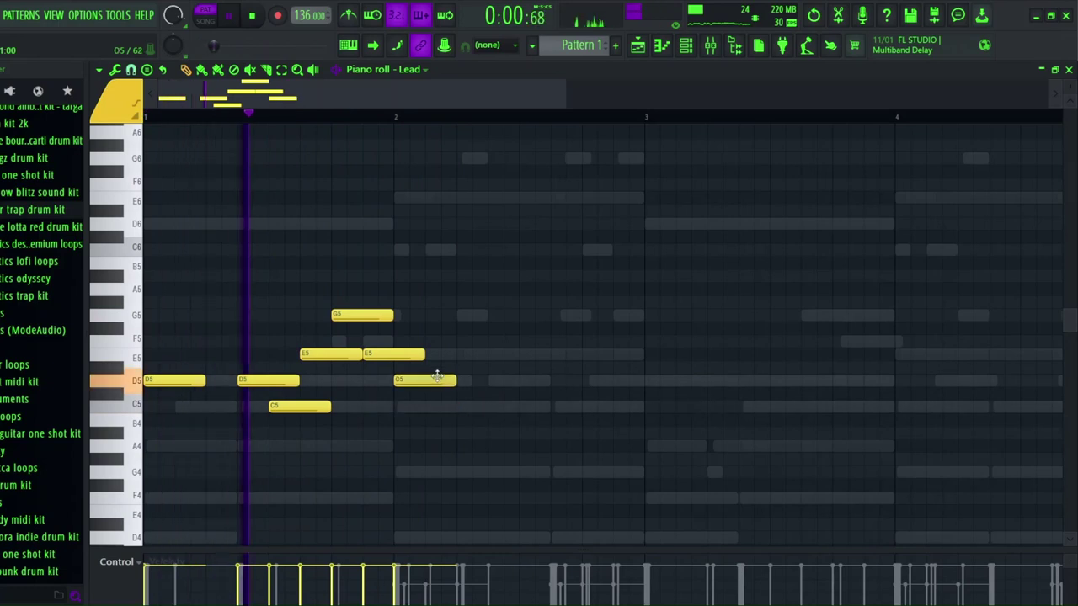
pyautogui.click(497, 406)
pyautogui.click(532, 381)
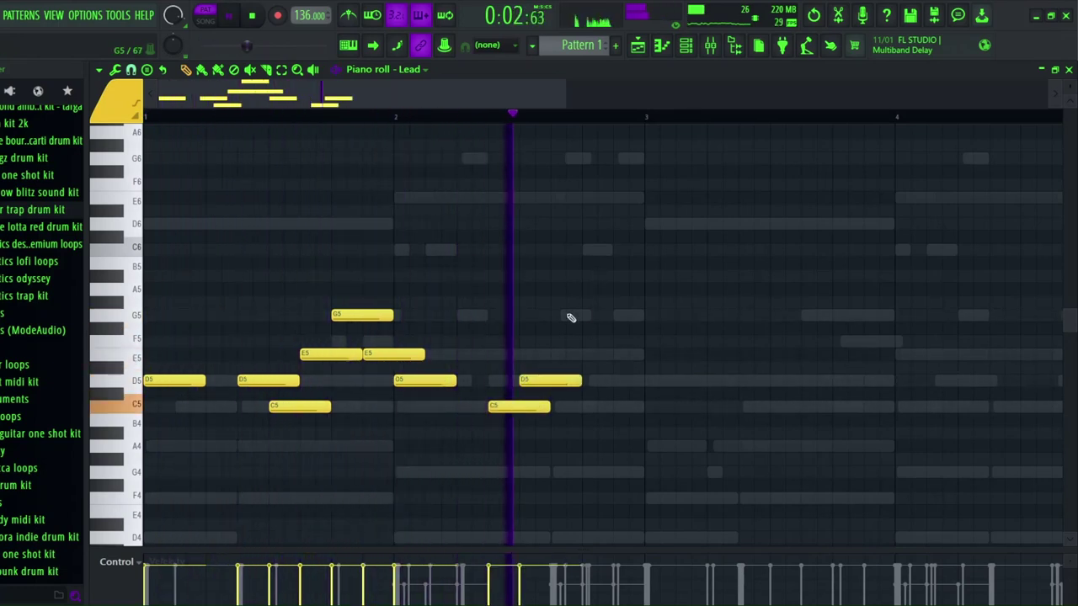
# - End bar 2 of the Lead with E5 on beat 4 and G5 a half-beat after it, shortening every note except the first to an eighth
pyautogui.click(568, 355)
pyautogui.rightClick(593, 356)
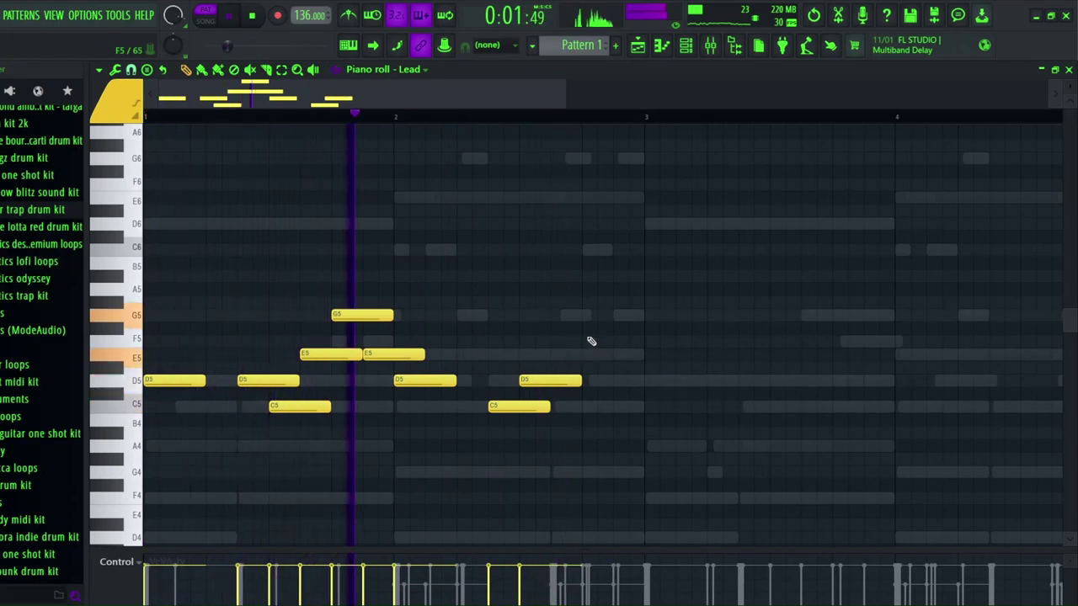
pyautogui.click(590, 315)
pyautogui.click(623, 301)
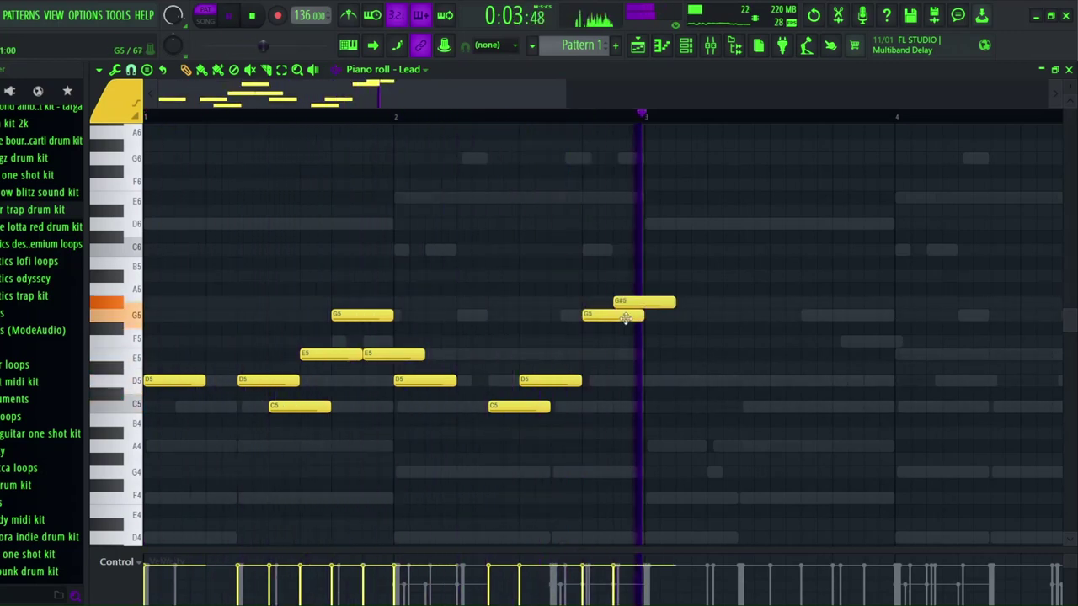
pyautogui.moveTo(624, 317)
pyautogui.mouseDown()
pyautogui.moveTo(622, 359)
pyautogui.moveTo(636, 345)
pyautogui.moveTo(633, 310)
pyautogui.mouseUp()
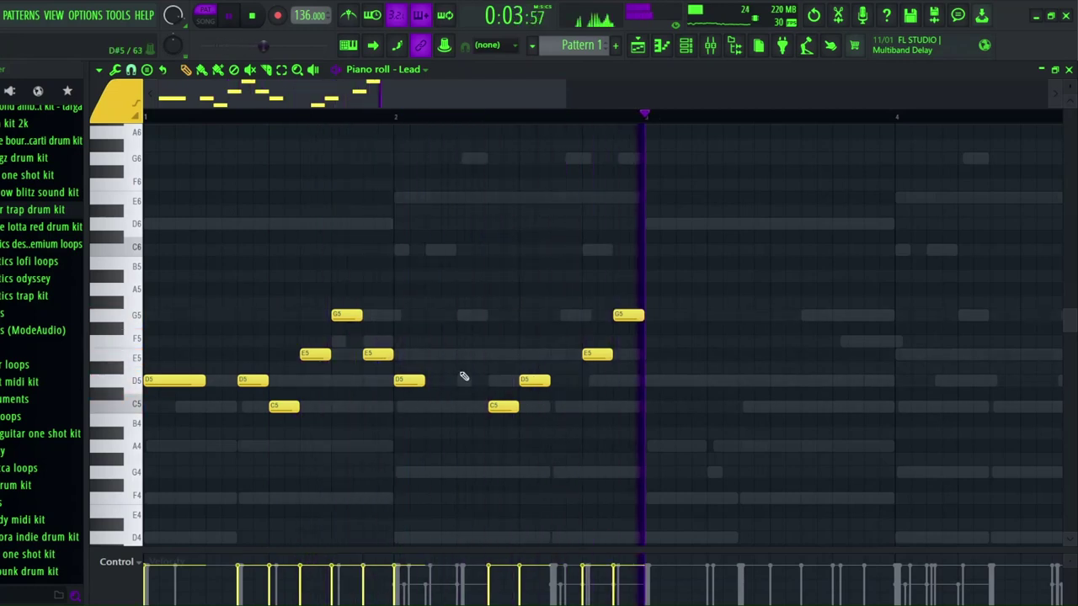
# - Lengthen the bar 2 Lead D5 notes on beats 1 and 3 to quarter notes and try other pitches for the last two notes
pyautogui.moveTo(426, 383); pyautogui.dragTo(456, 383)
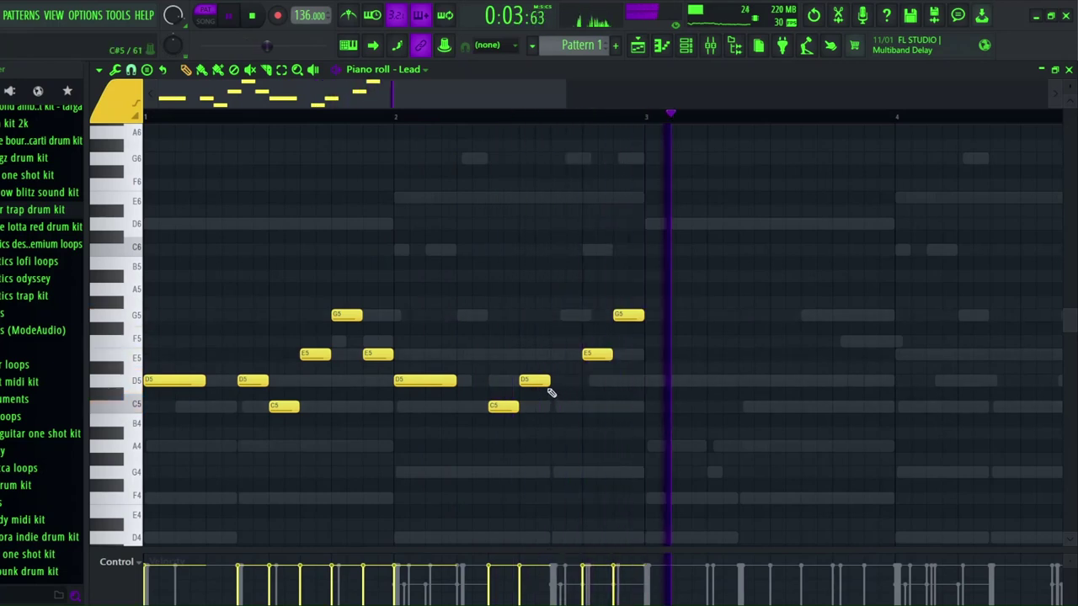
pyautogui.moveTo(550, 386); pyautogui.dragTo(590, 407)
pyautogui.moveTo(627, 316); pyautogui.dragTo(627, 367)
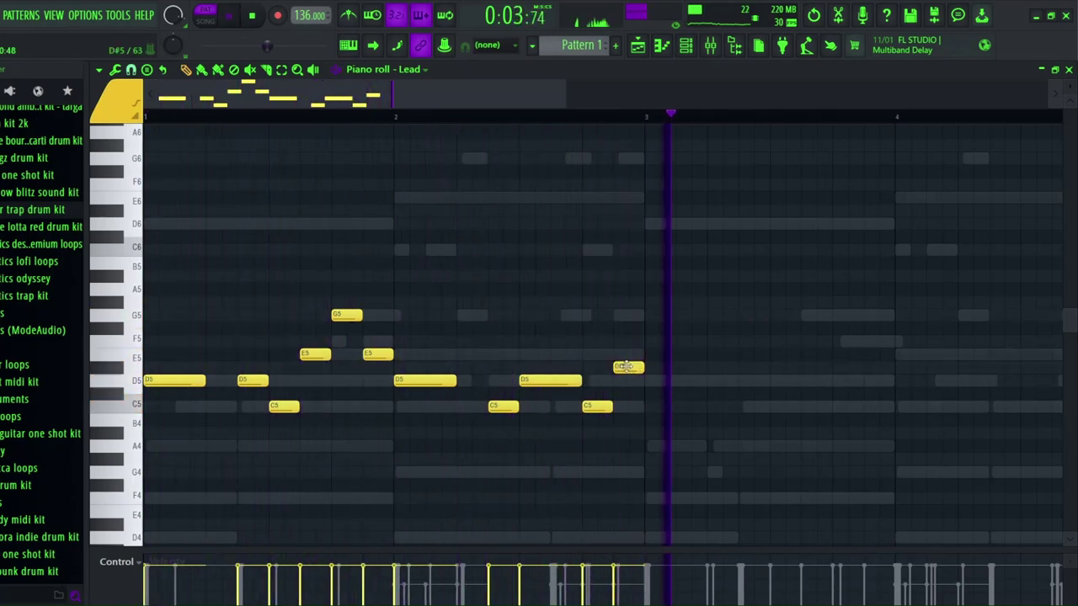
pyautogui.moveTo(591, 324); pyautogui.dragTo(589, 355)
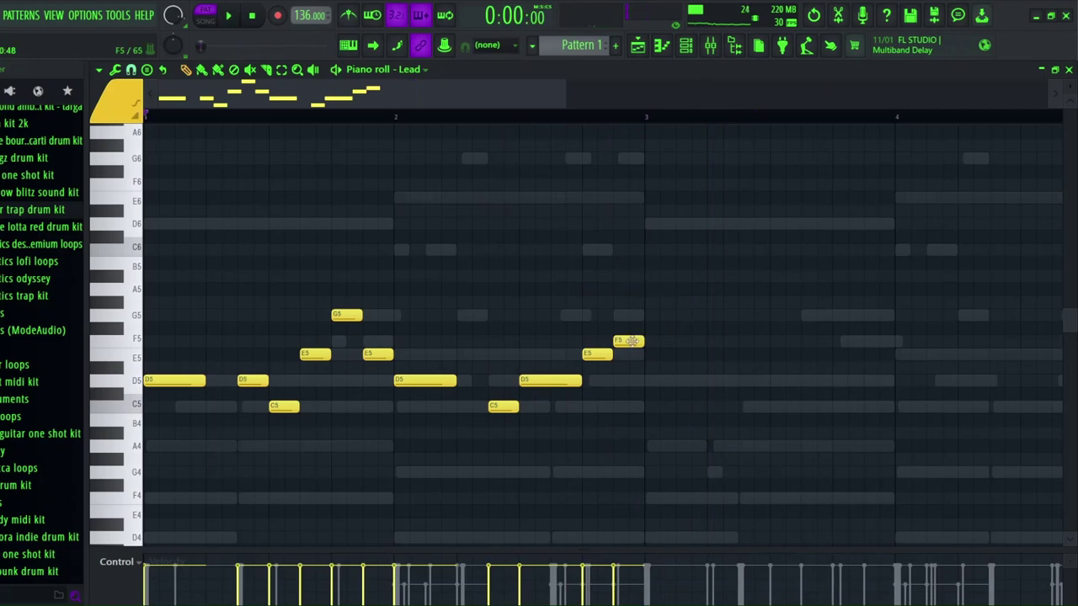
# - Add short C5 grace notes in bar 1 on beat 1 and midway through beat 2, nudging the D5 notes slightly behind them
pyautogui.scroll(-1, 640, 126)
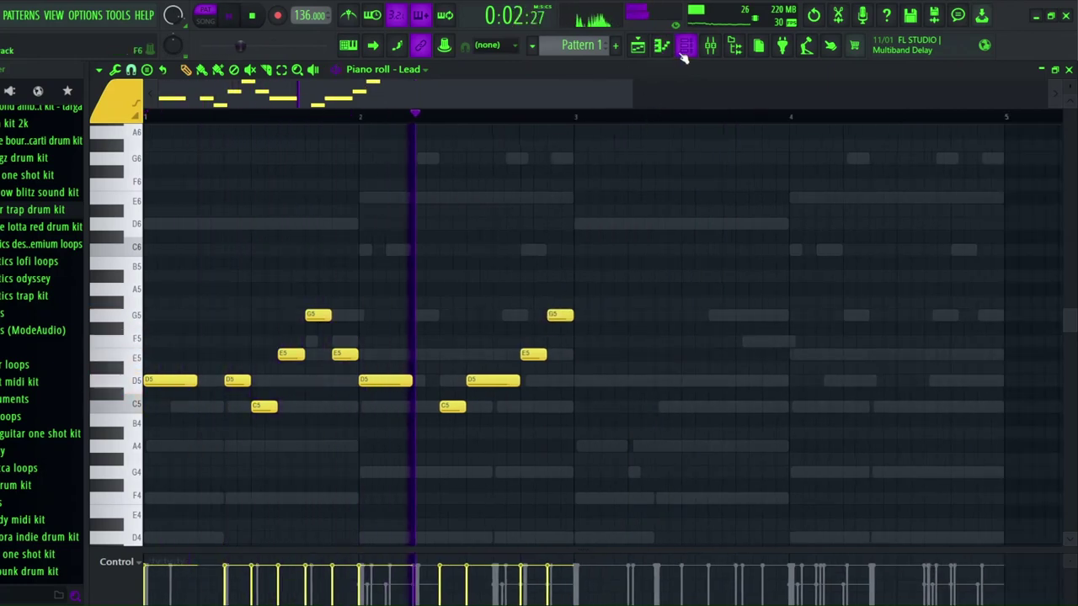
pyautogui.press('space')
pyautogui.click(148, 407)
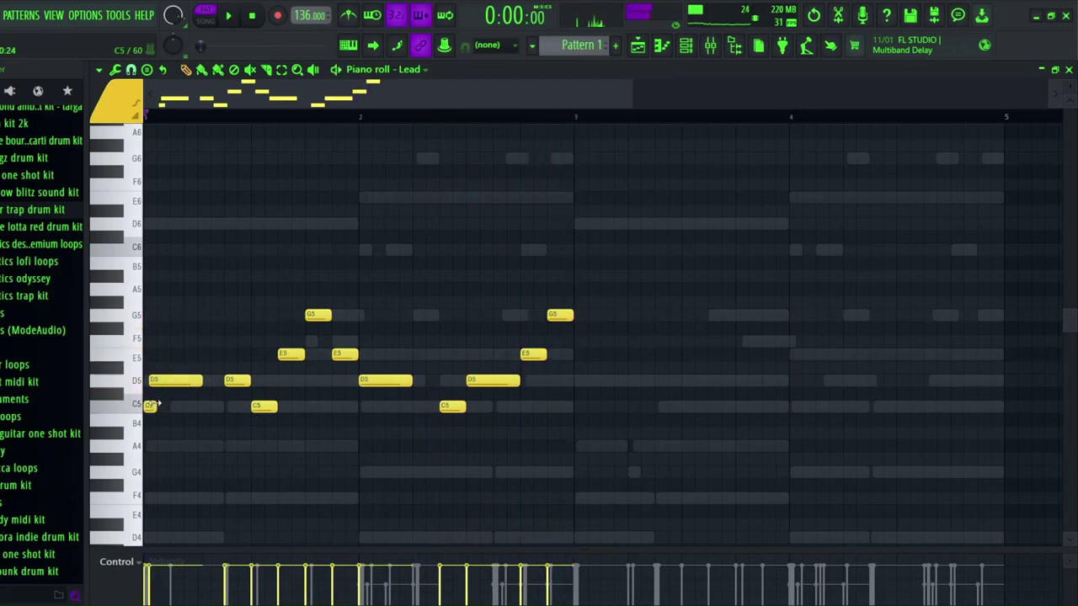
pyautogui.moveTo(237, 380); pyautogui.dragTo(240, 380)
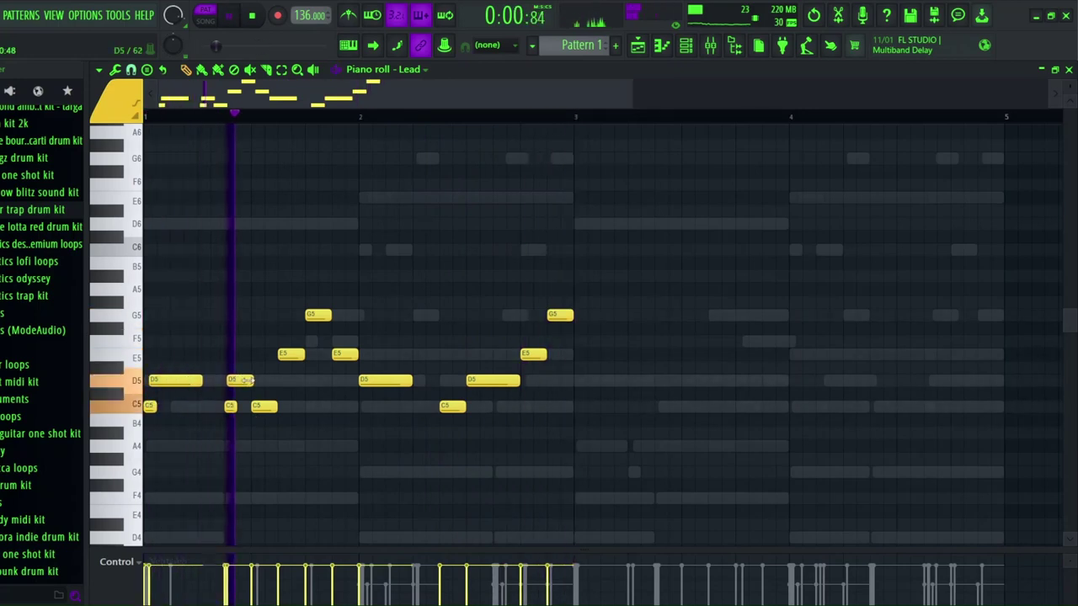
pyautogui.press('space')
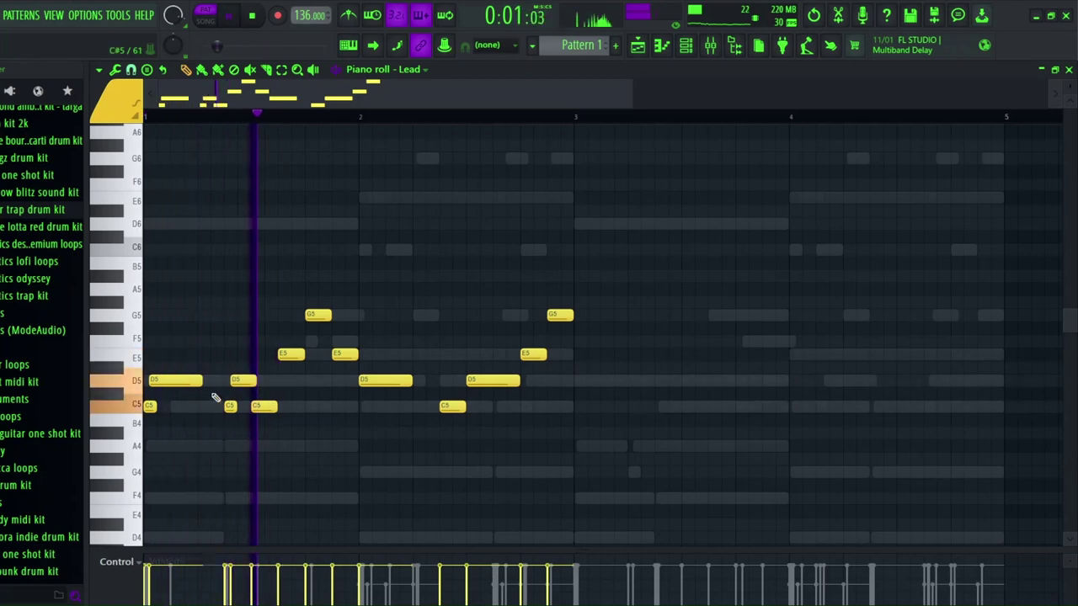
# - Add a short D5 grace note before bar 1's first long E5, and C5, A#4 and C5 grace notes in bar 2
pyautogui.press('space')
pyautogui.click(183, 380)
pyautogui.moveTo(184, 382); pyautogui.dragTo(177, 383)
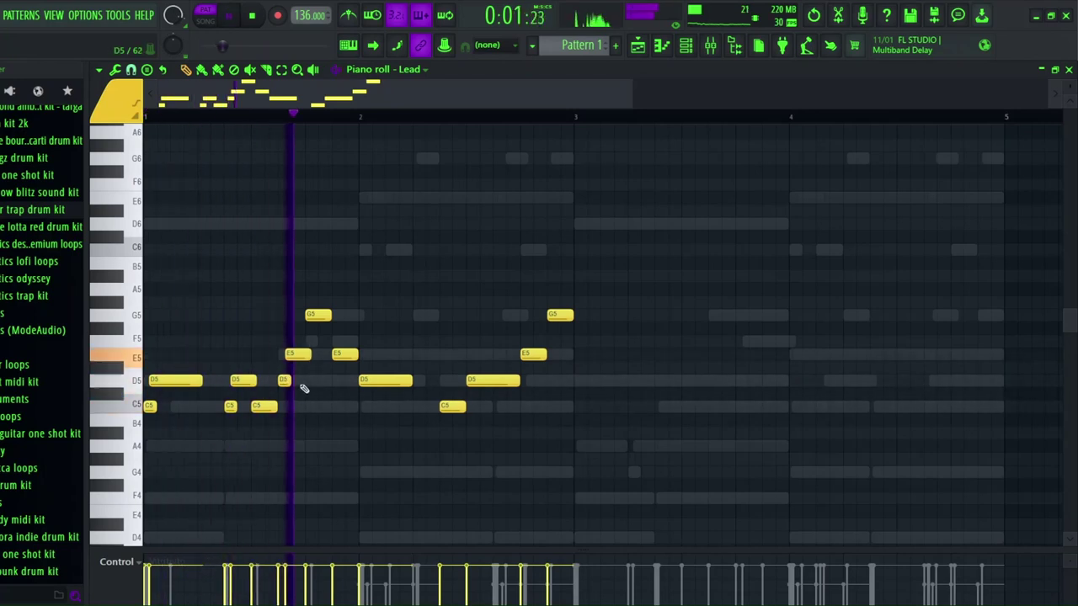
pyautogui.moveTo(296, 356); pyautogui.dragTo(294, 354)
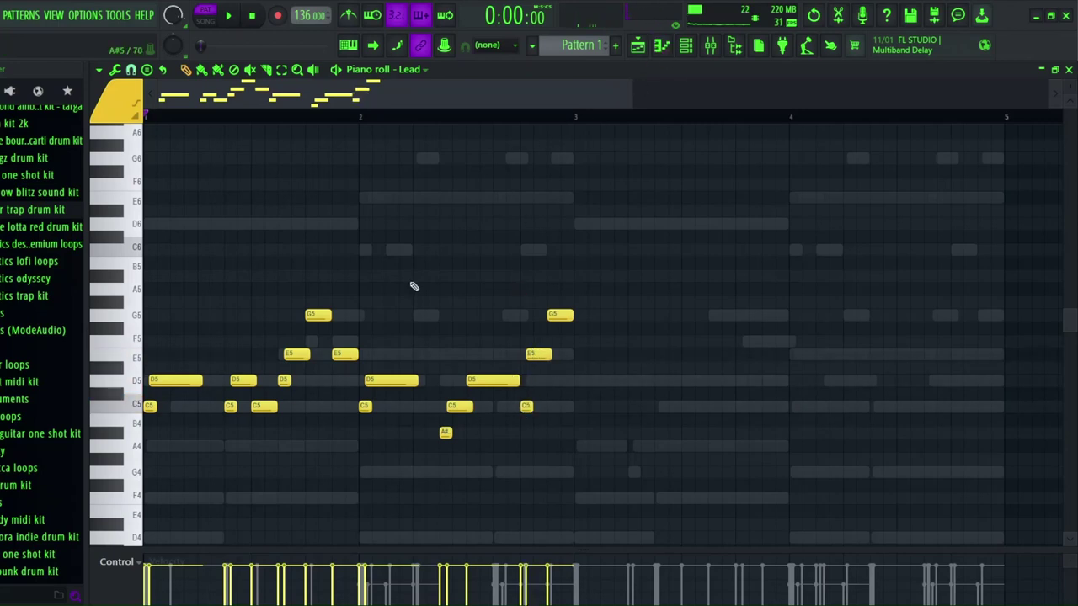
# - Add a short E5 midway through beat 1 of bar 1, over the long D5, and play the Lead back
pyautogui.click(171, 354)
pyautogui.moveTo(196, 354); pyautogui.dragTo(182, 354)
pyautogui.press('space')
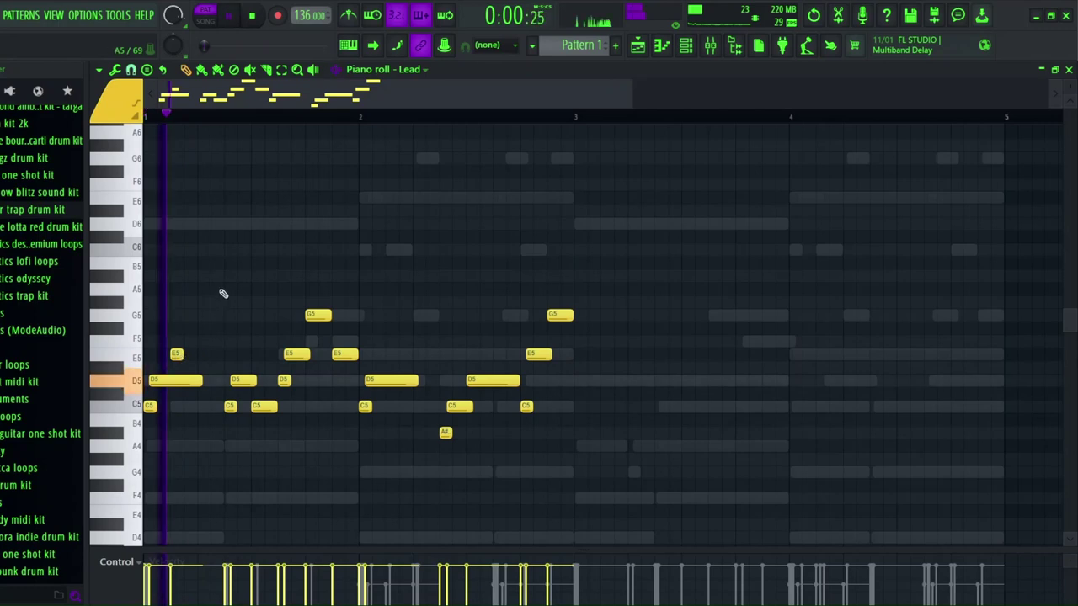
# - Try short E5 notes over the two long D5 notes in bar 2 of the Lead
pyautogui.click(392, 354)
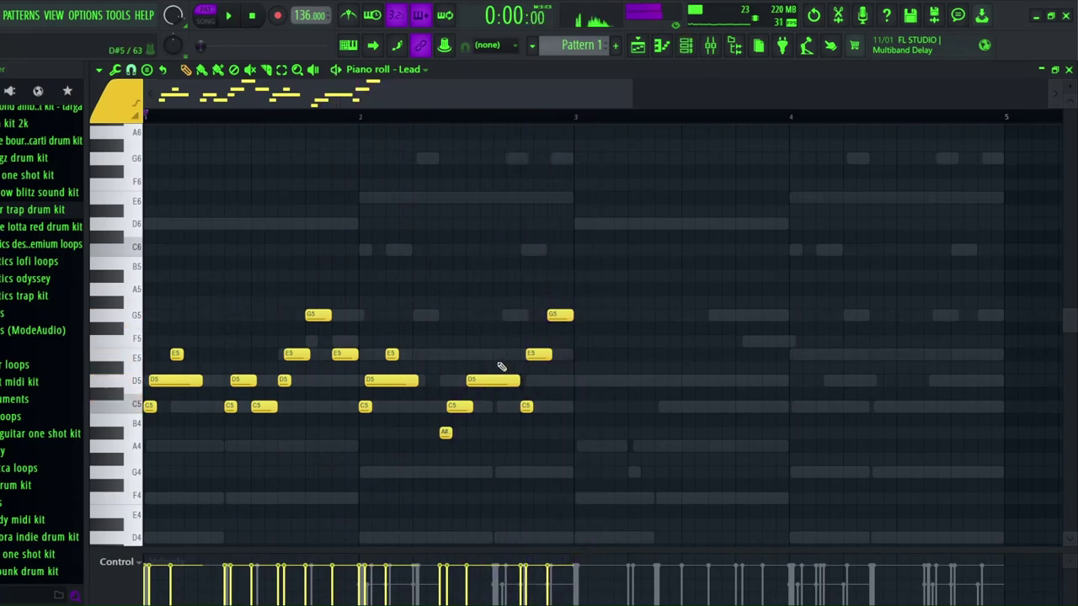
pyautogui.click(499, 355)
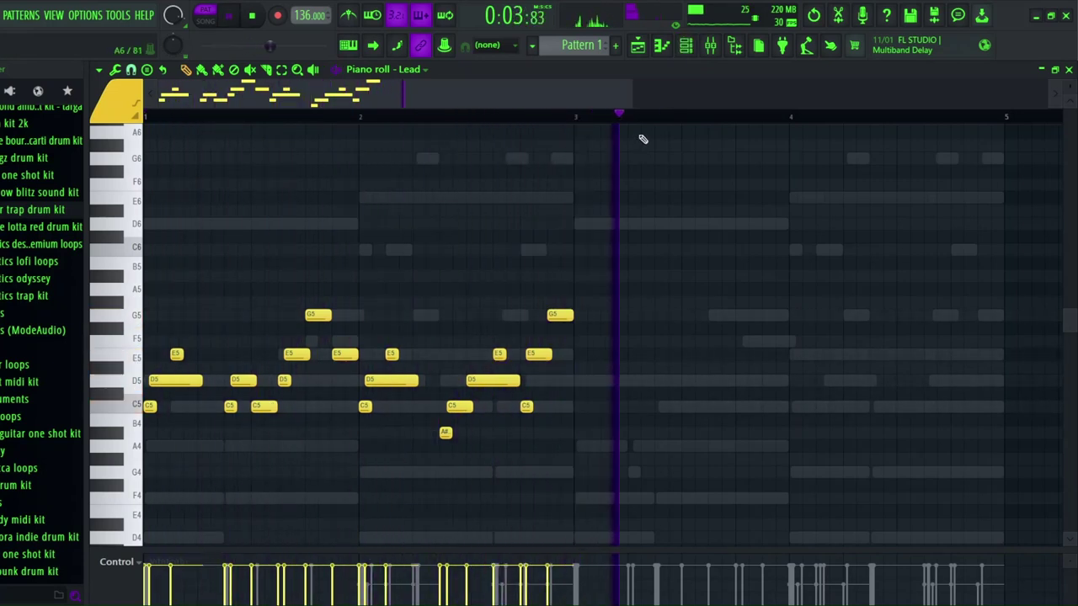
pyautogui.rightClick(498, 355)
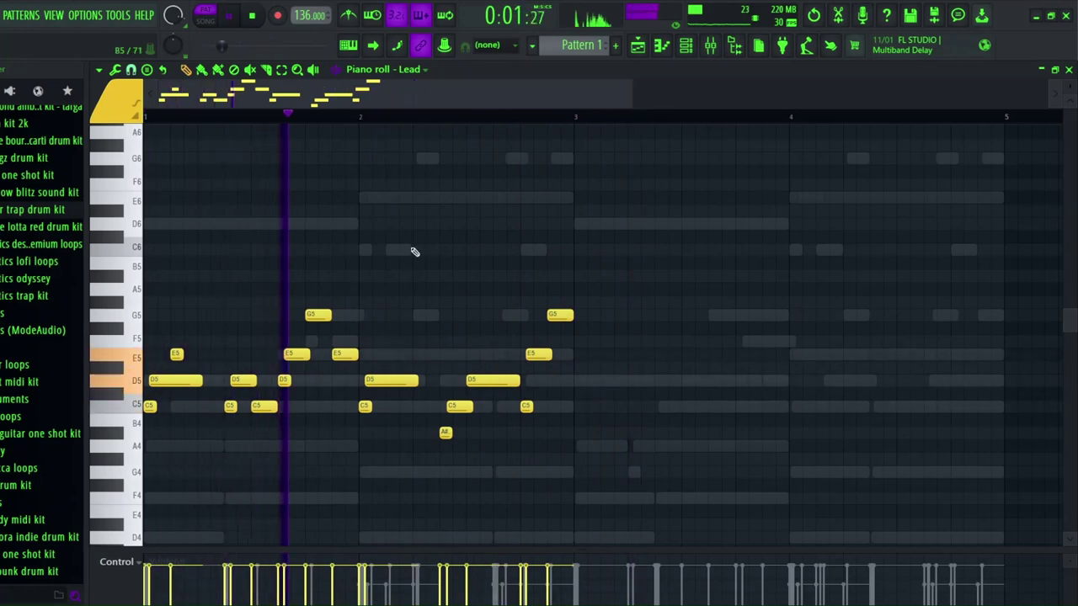
# - Open the Lead channel's Purity instrument and load the Bell Lead preset from the Lead Synth category
pyautogui.press('F6')
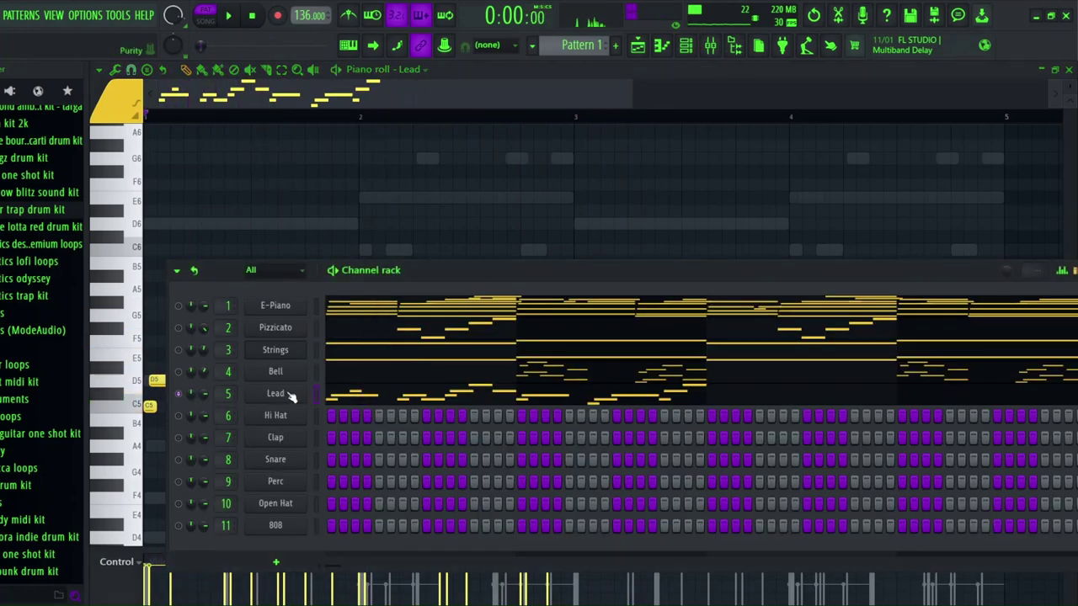
pyautogui.click(276, 393)
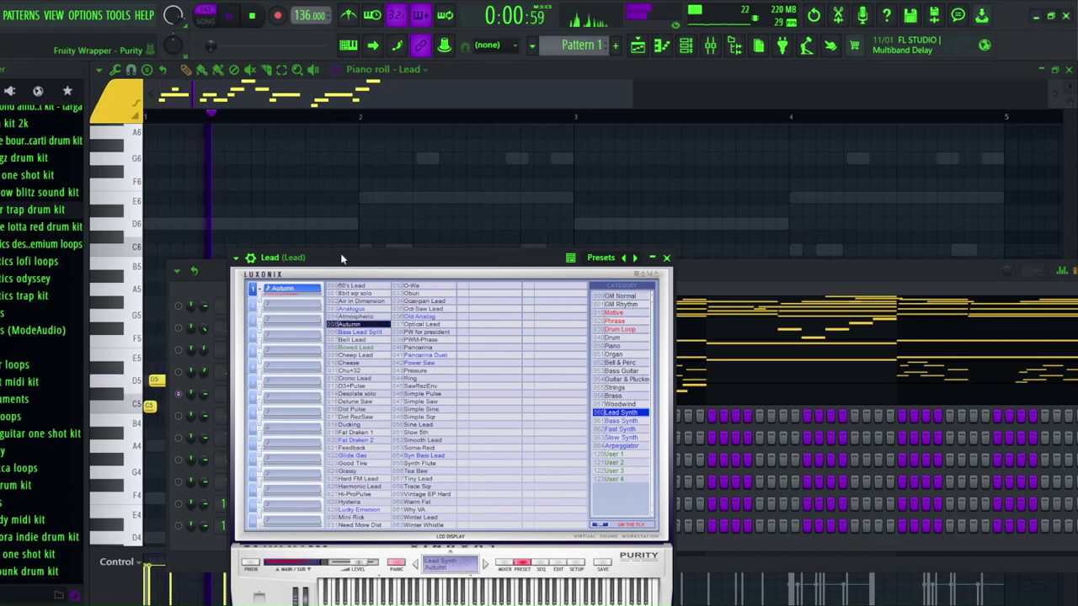
pyautogui.click(367, 340)
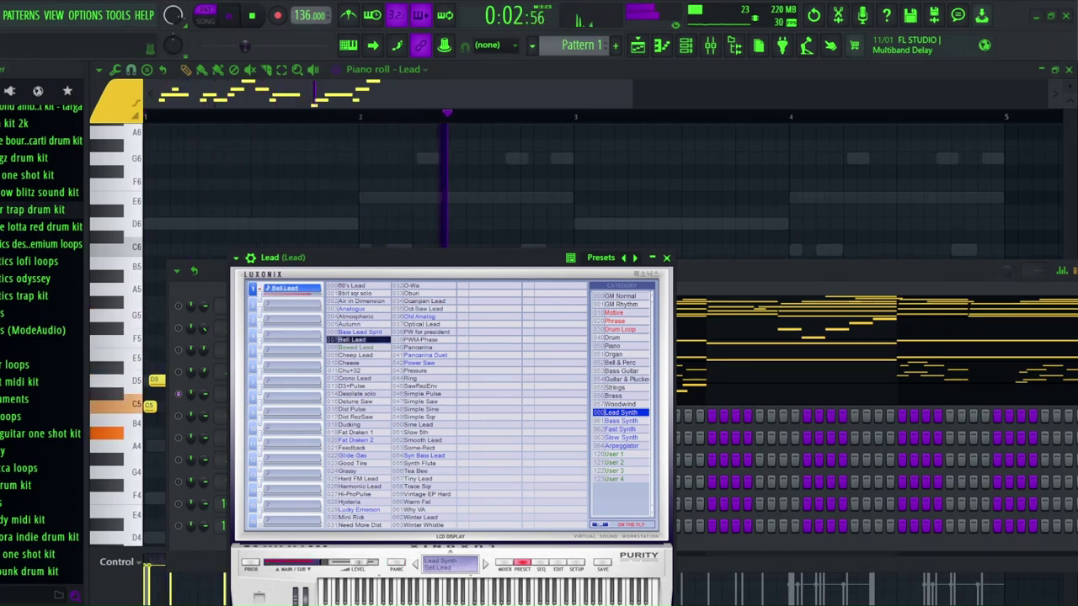
# - Transpose the whole Lead melody up one octave and play it back
pyautogui.click(374, 200)
pyautogui.hotkey('ctrl', 'Up')
pyautogui.press('space')
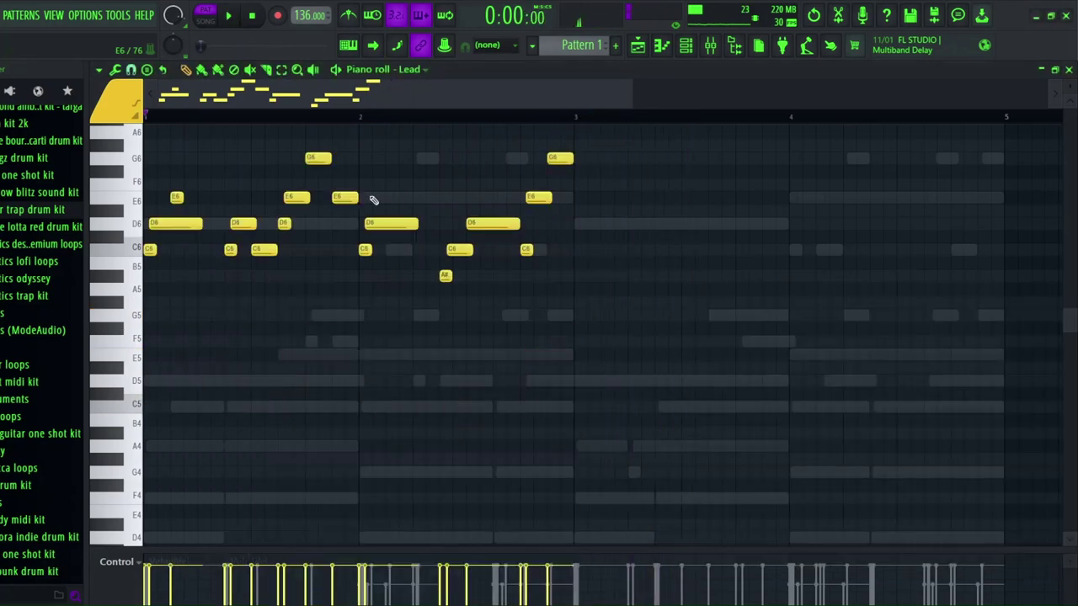
pyautogui.press('space')
# - Duplicate the complete two-bar Lead melody into bars 3 and 4 and play it back
pyautogui.click(688, 45)
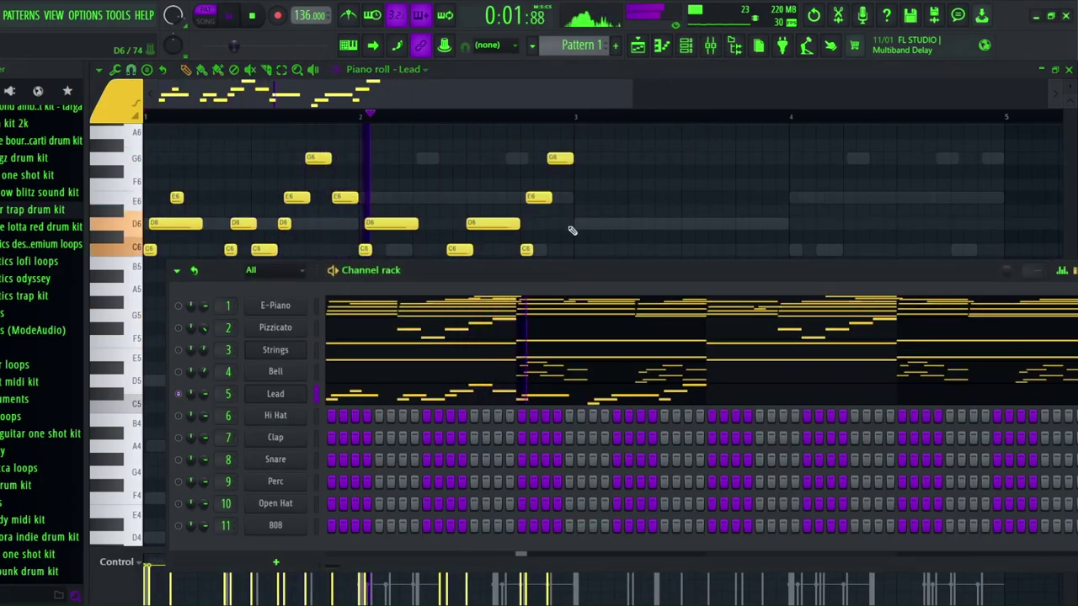
pyautogui.click(295, 394)
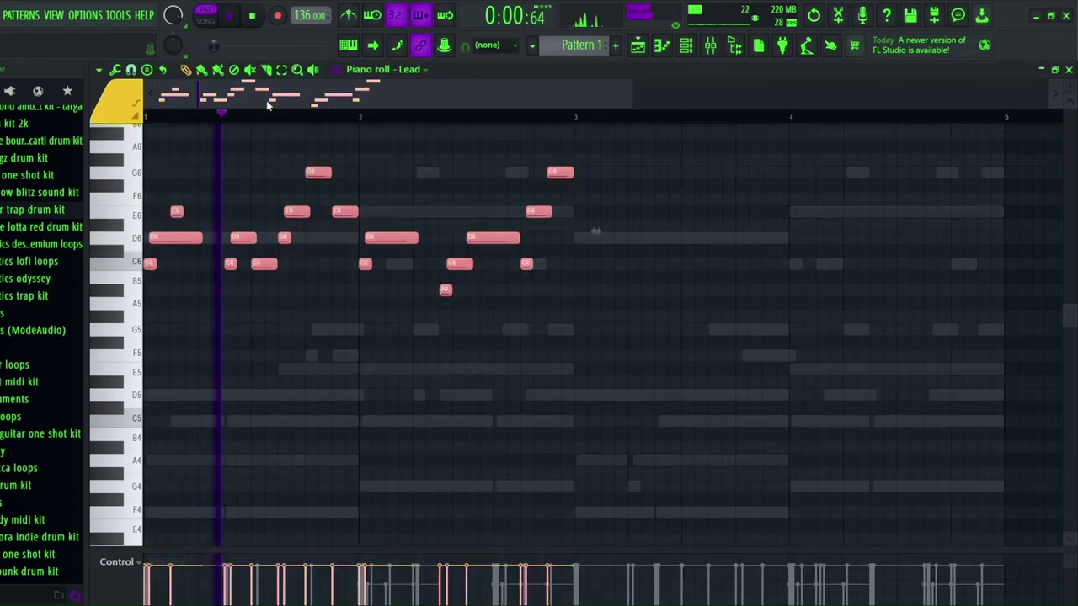
pyautogui.hotkey('ctrl', 'a')
pyautogui.scroll(1, 616, 237)
pyautogui.hotkey('ctrl', 'b')
pyautogui.hotkey('ctrl', 'd')
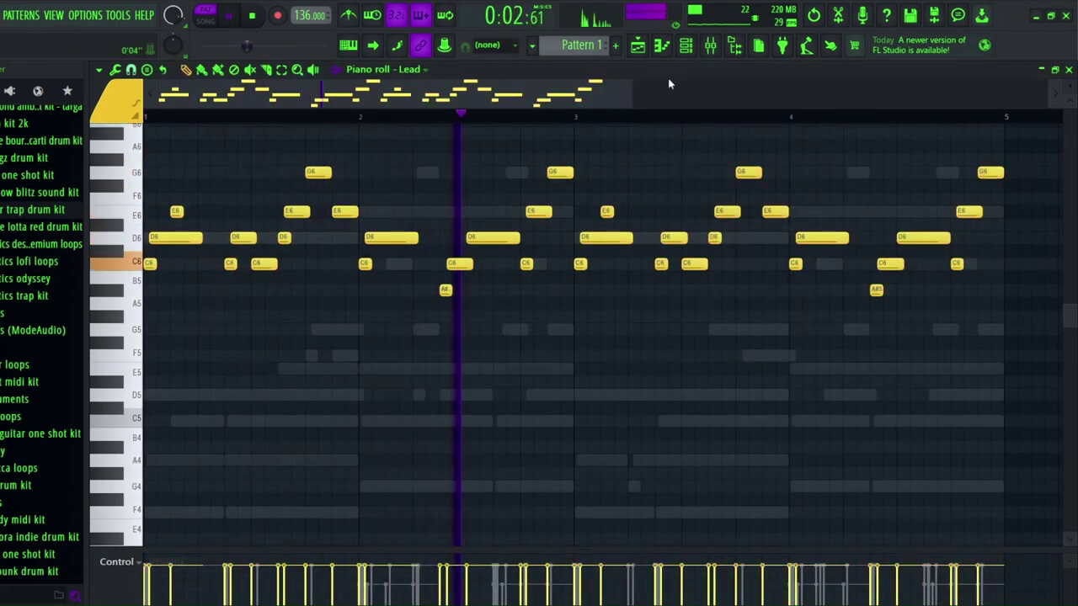
pyautogui.press('space')
pyautogui.press('space')
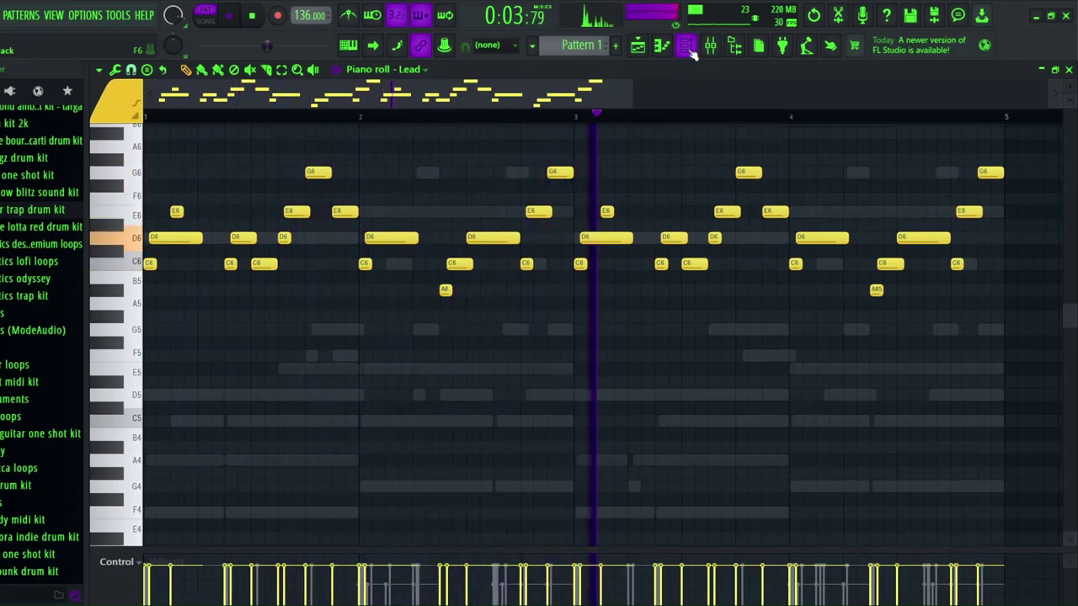
# - Audition the Purity lead presets Bass Lead Split, Bowed Lead, Cheep Lead, Pancarina, PWM-Phase and PW for president on the Lead channel
pyautogui.click(686, 46)
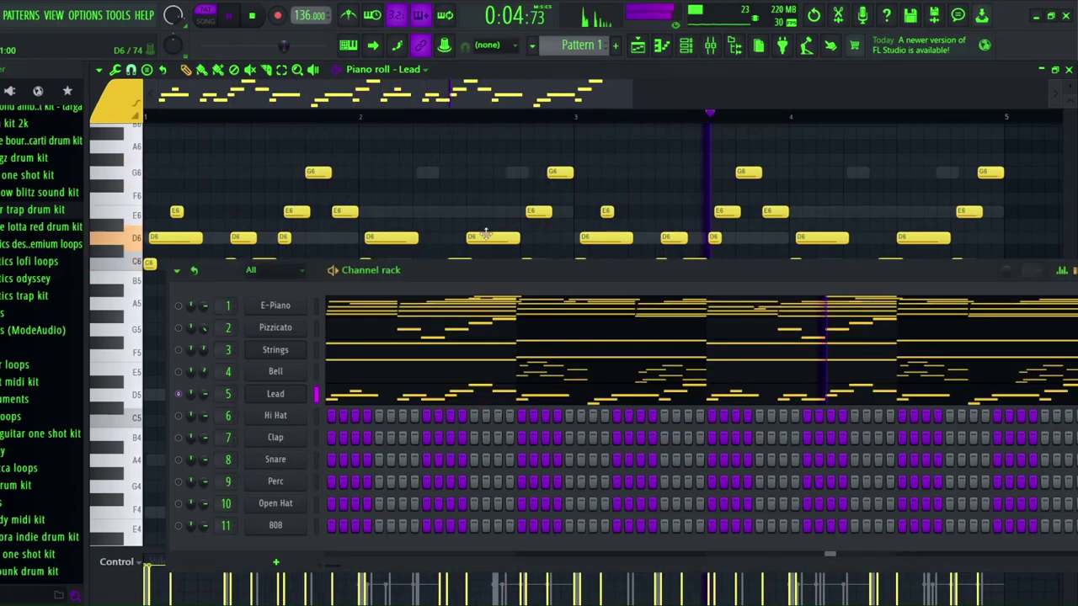
pyautogui.click(275, 393)
pyautogui.click(355, 332)
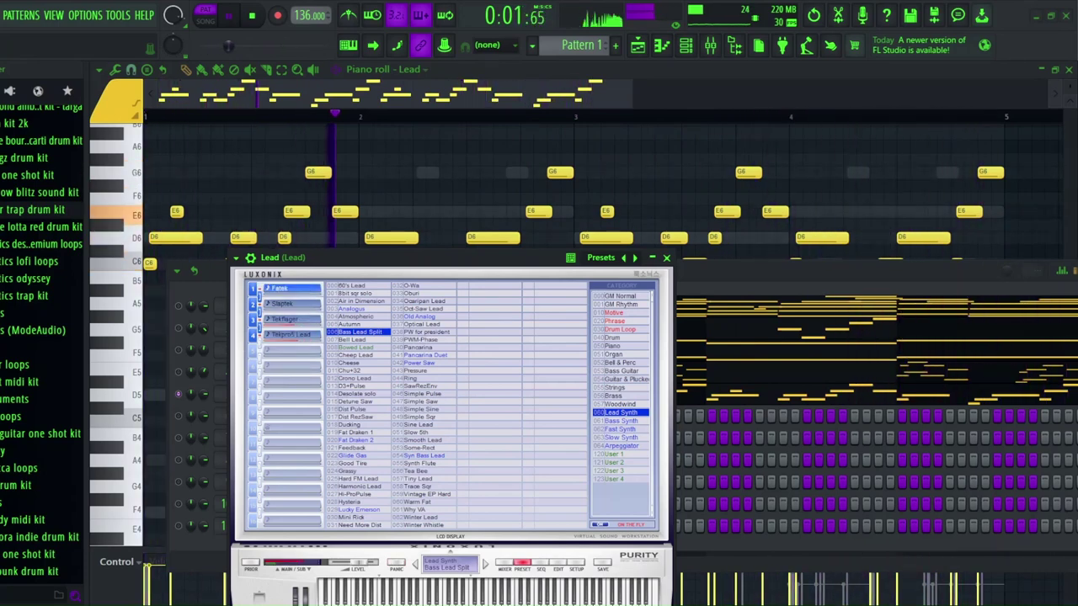
pyautogui.click(357, 347)
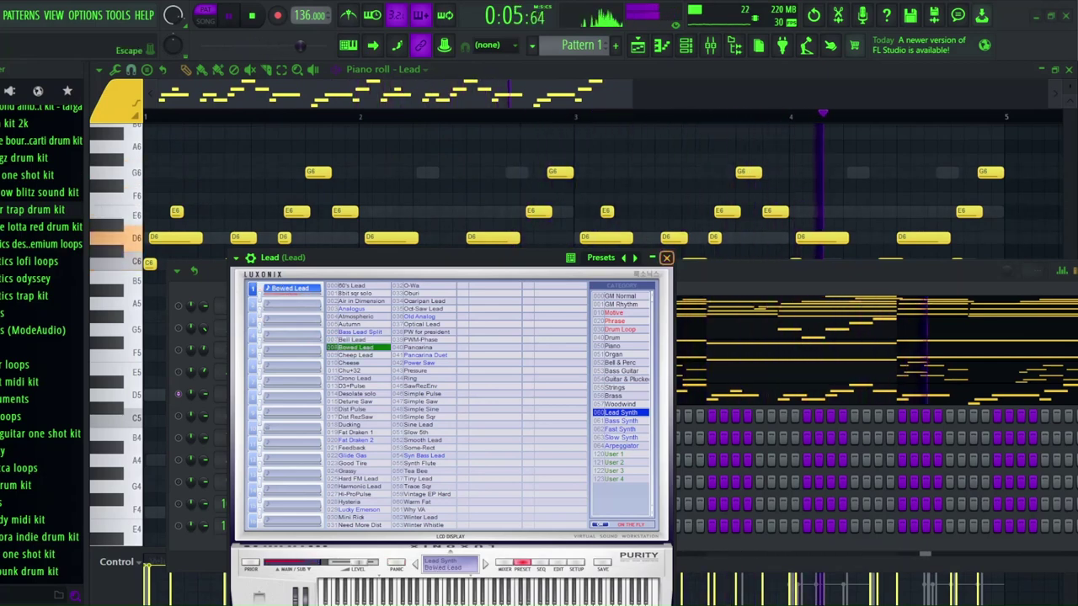
pyautogui.click(357, 354)
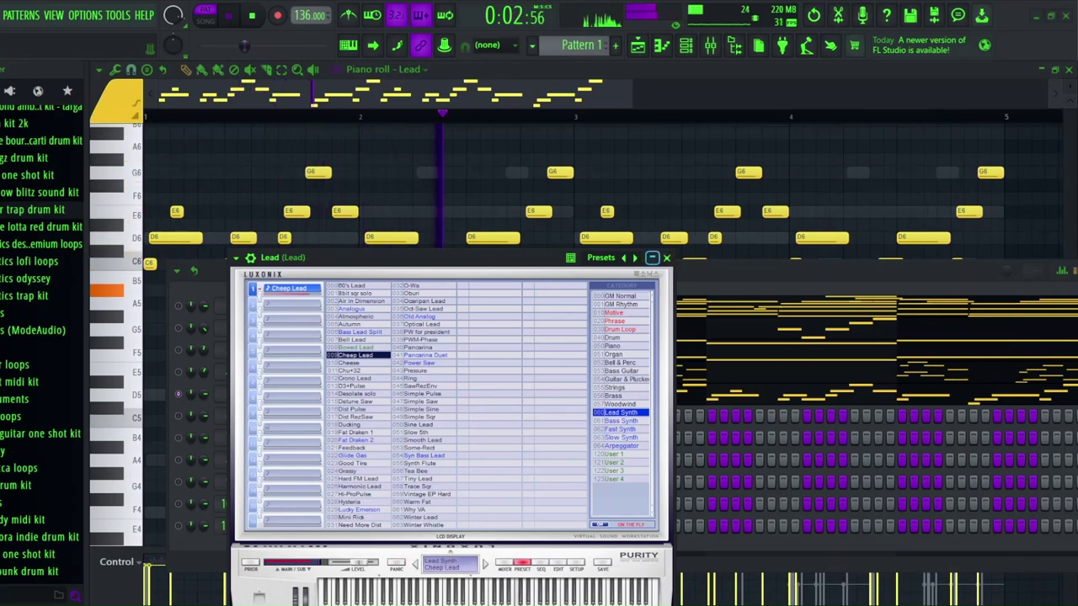
pyautogui.click(418, 347)
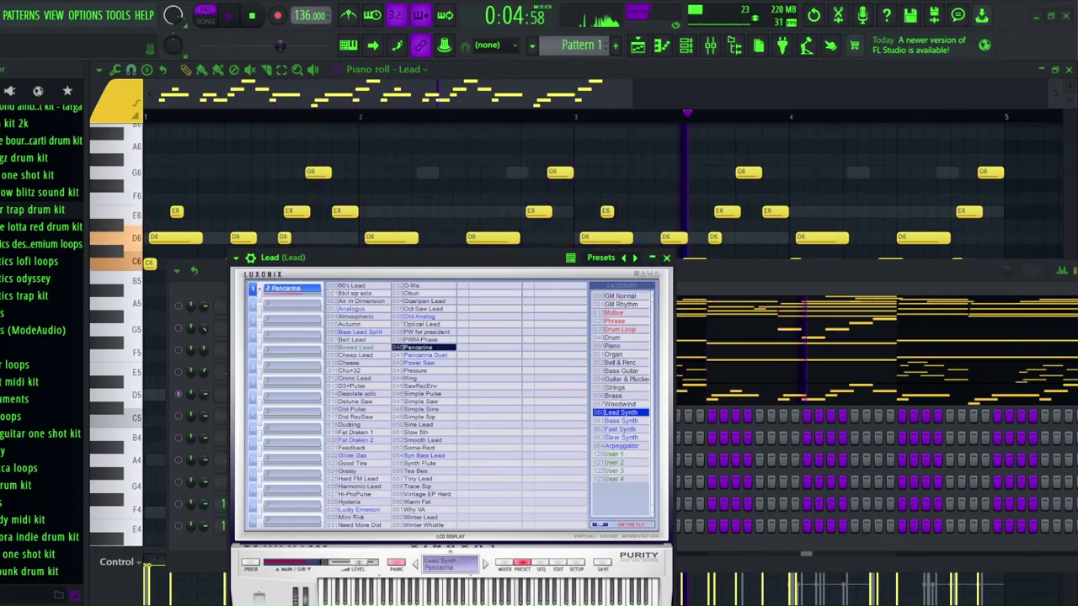
pyautogui.click(420, 339)
pyautogui.click(423, 332)
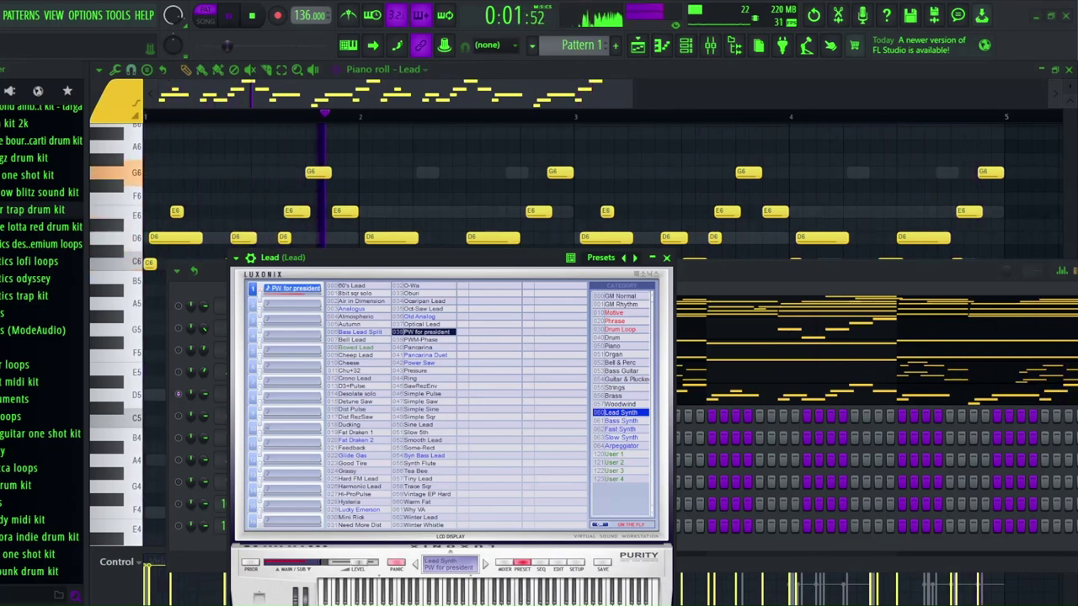
pyautogui.click(666, 256)
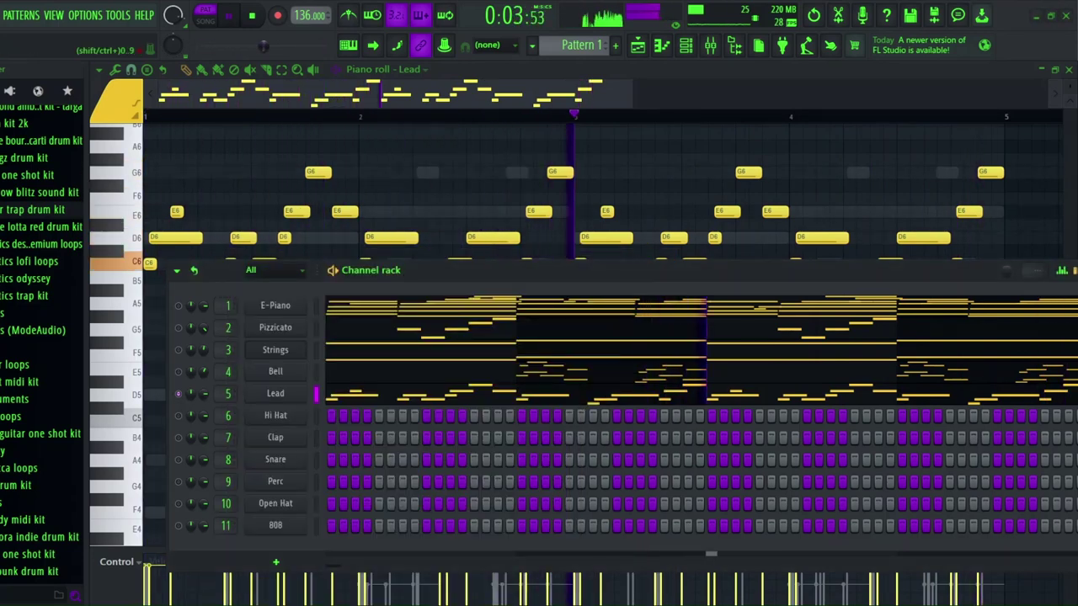
# - Play the Lead pattern from the start and unsolo the Lead so all channels sound together
pyautogui.click(500, 132)
pyautogui.press('space')
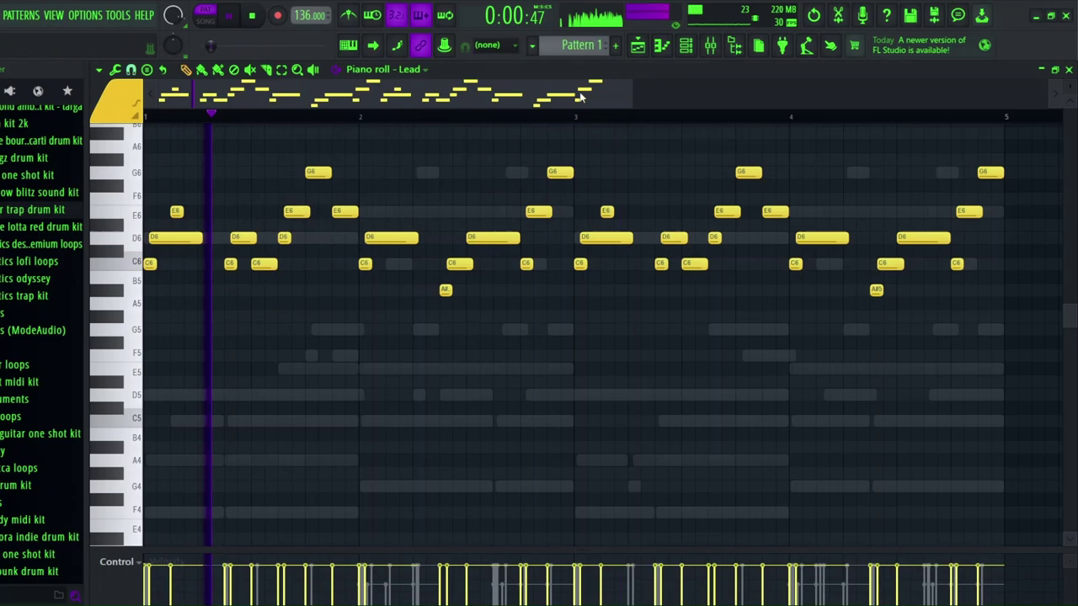
pyautogui.click(685, 45)
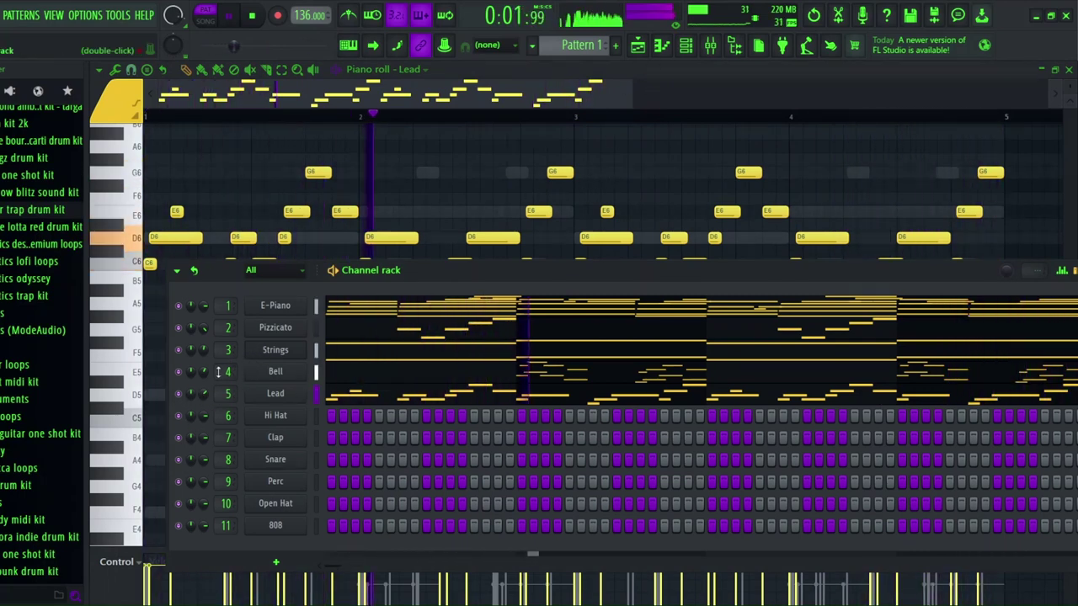
# - Compare the PWM-Phase and Simple Saw presets on the Lead within the full mix and settle on Simple Pulse
pyautogui.click(271, 393)
pyautogui.click(428, 339)
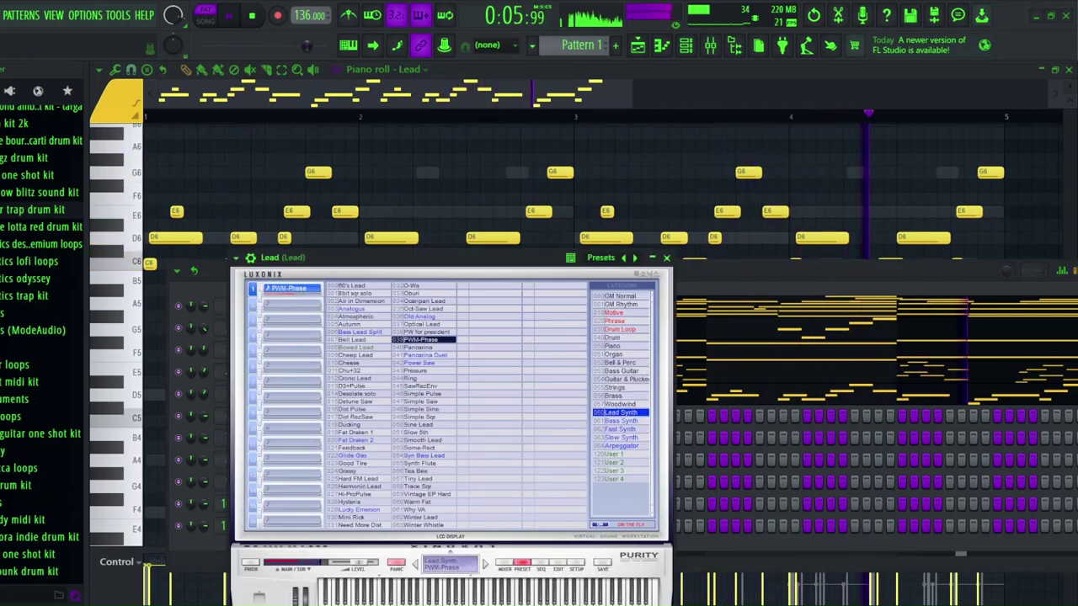
pyautogui.click(428, 401)
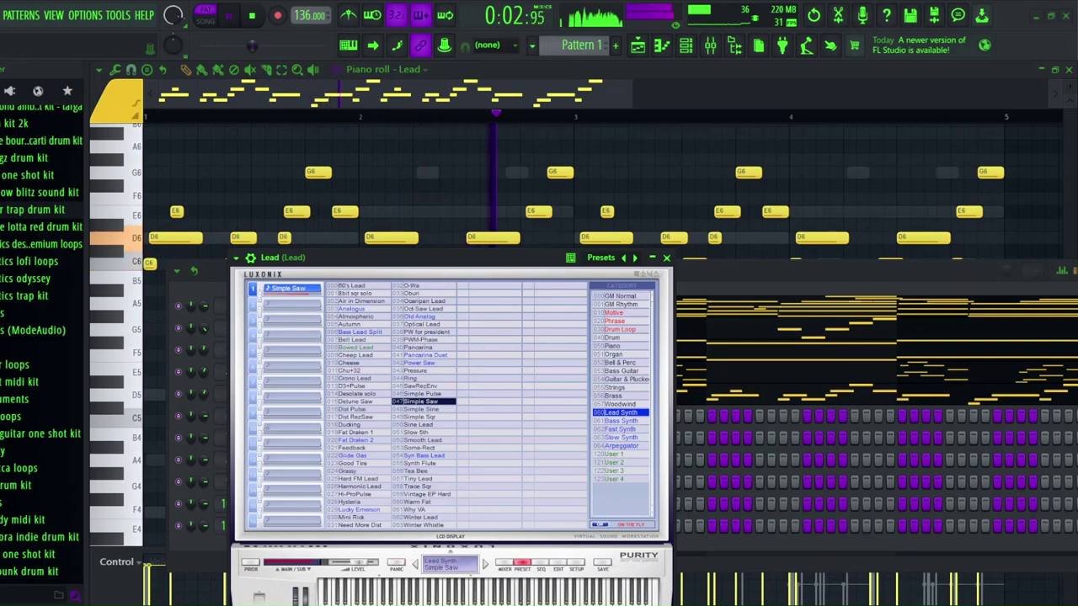
pyautogui.click(428, 394)
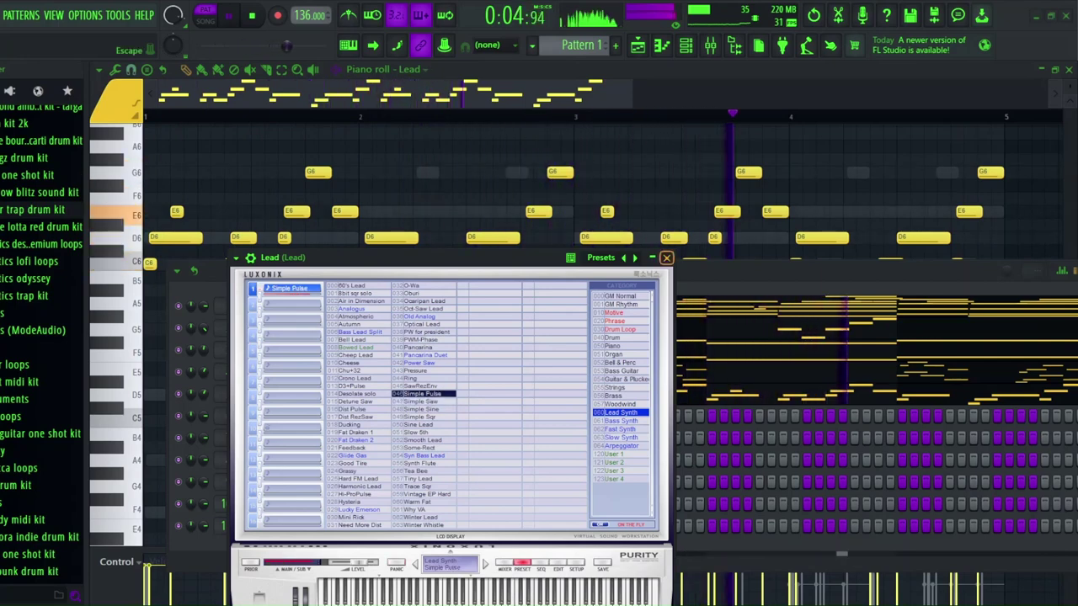
pyautogui.click(666, 258)
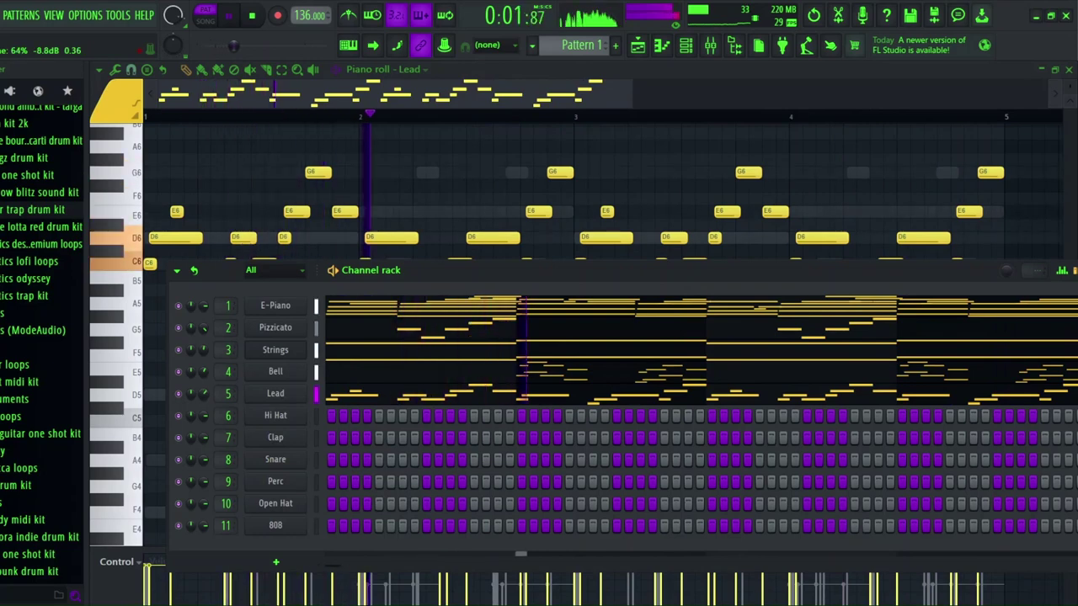
pyautogui.press('F6')
pyautogui.press('F6')
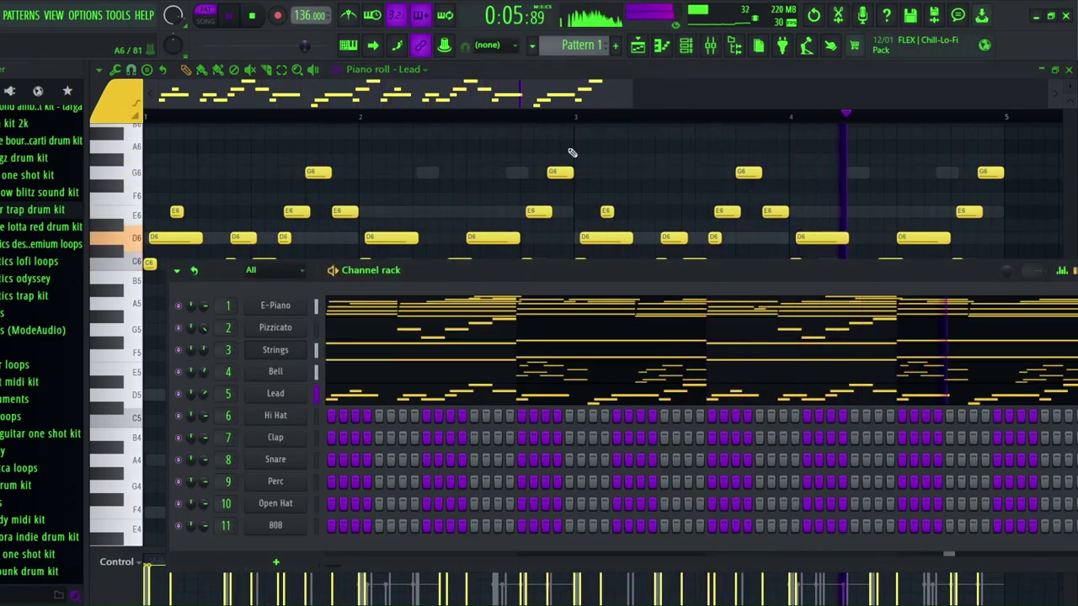
# - Program Hi Hat hits on steps 1, 3, 7, 11, 13, 14 and 15 of bar 1 in the Channel rack
pyautogui.press('F6')
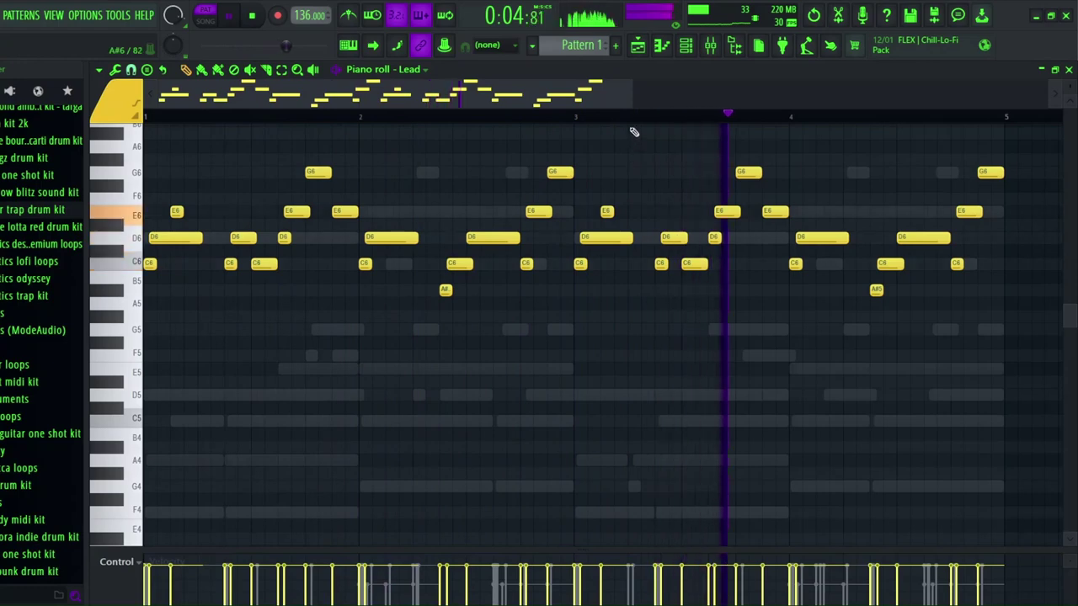
pyautogui.scroll(-1, 634, 132)
pyautogui.press('F6')
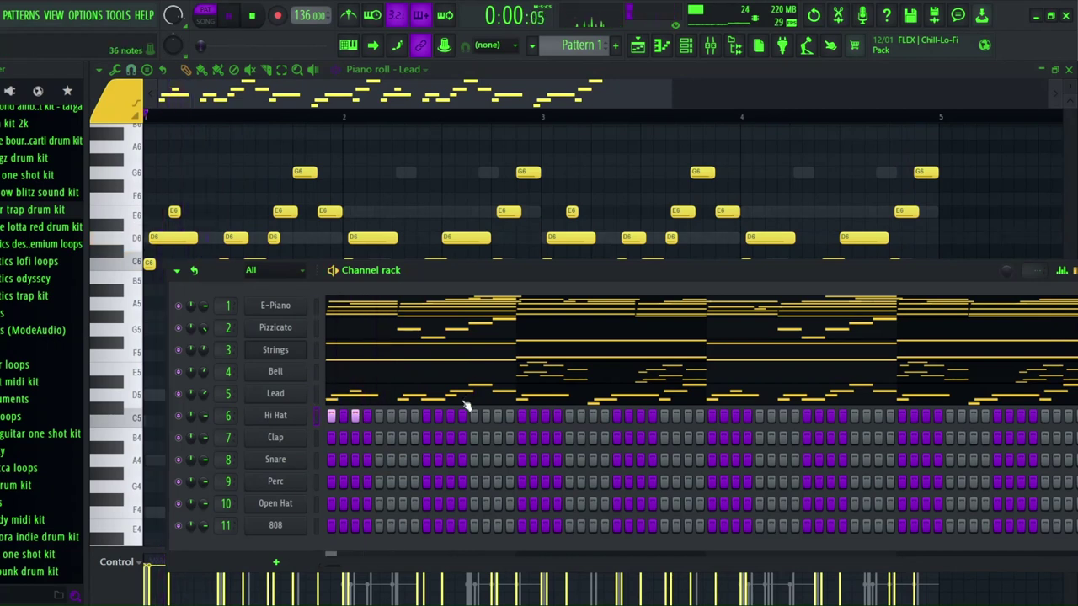
pyautogui.click(426, 415)
pyautogui.press('space')
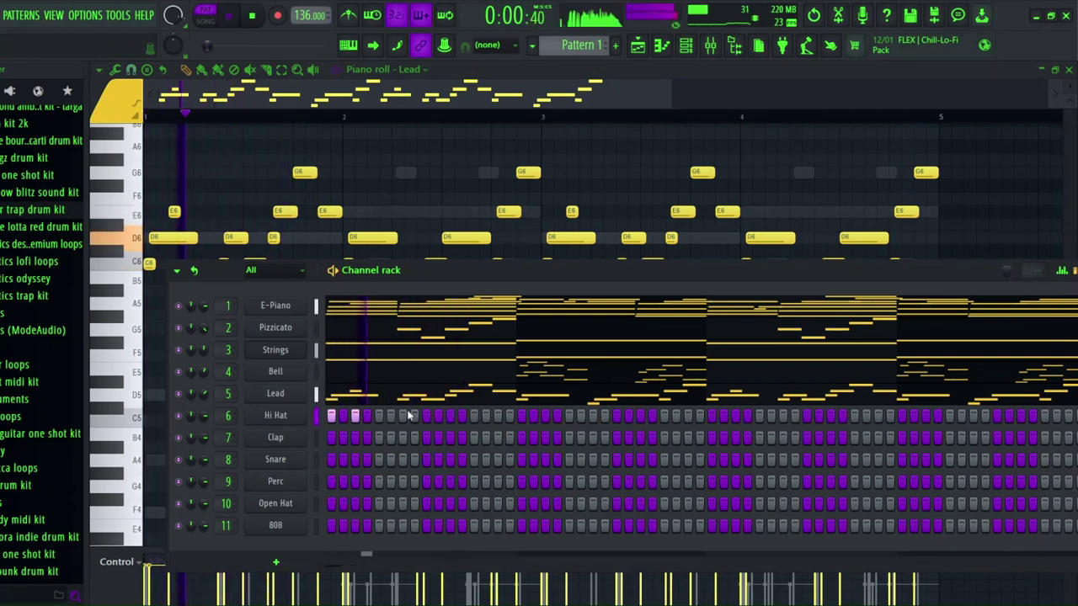
pyautogui.click(403, 416)
pyautogui.click(450, 415)
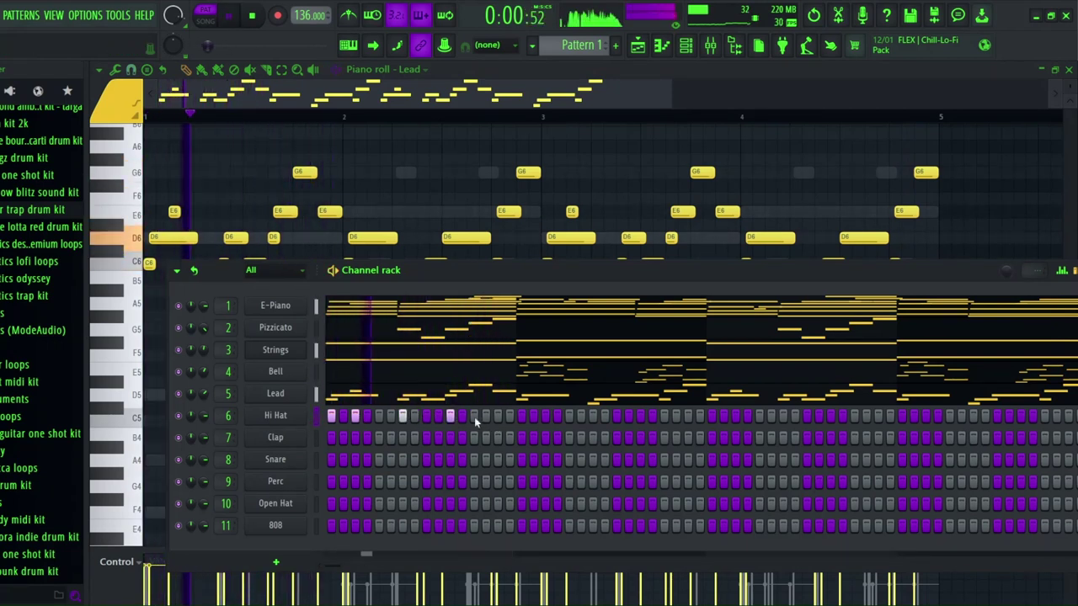
pyautogui.moveTo(475, 418); pyautogui.dragTo(497, 417)
# - Play the loop and add Hi Hat hits on steps 17 and 19 at the start of bar 2
pyautogui.click(545, 418)
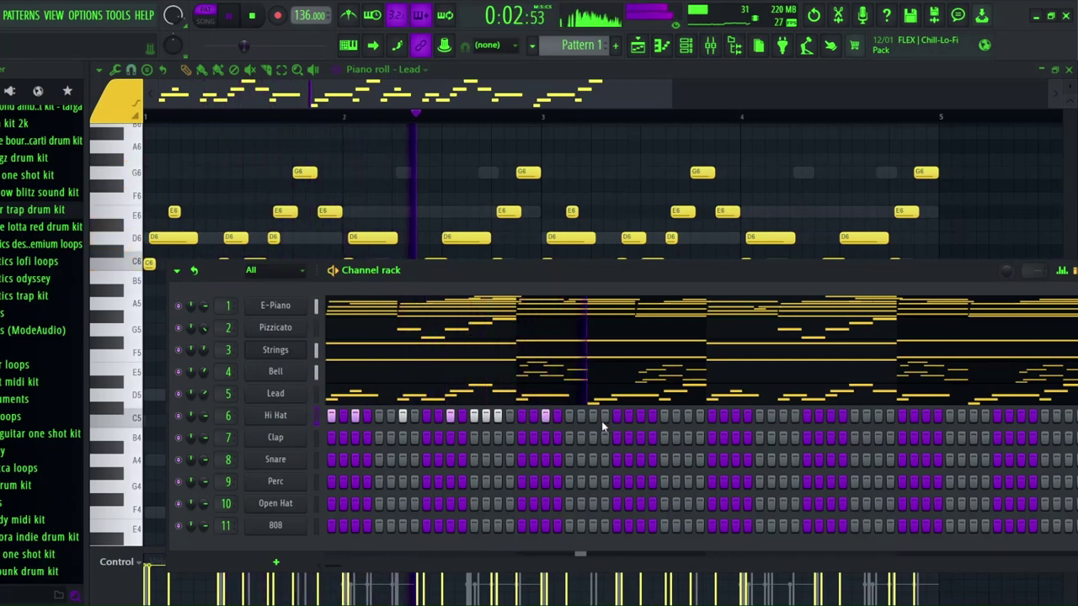
pyautogui.press('space')
pyautogui.press('space')
pyautogui.rightClick(545, 418)
pyautogui.click(521, 418)
pyautogui.click(545, 418)
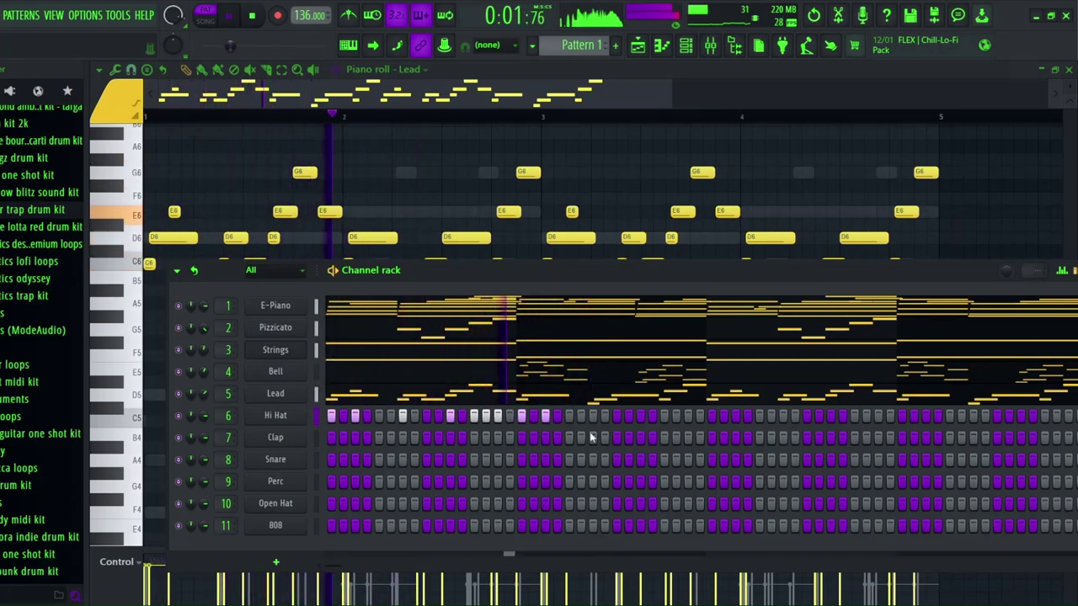
# - Continue the Hi Hat pattern with hits on steps 23, 27, 29, 33 and 35 while checking it against the melodies
pyautogui.click(593, 415)
pyautogui.click(640, 416)
pyautogui.press('space')
pyautogui.press('space')
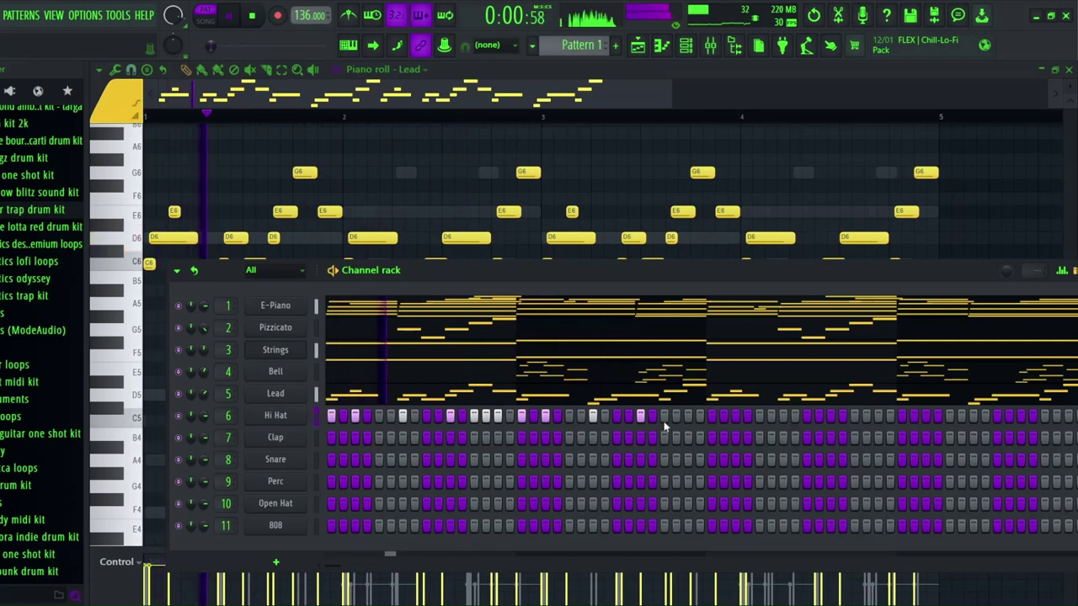
pyautogui.click(663, 415)
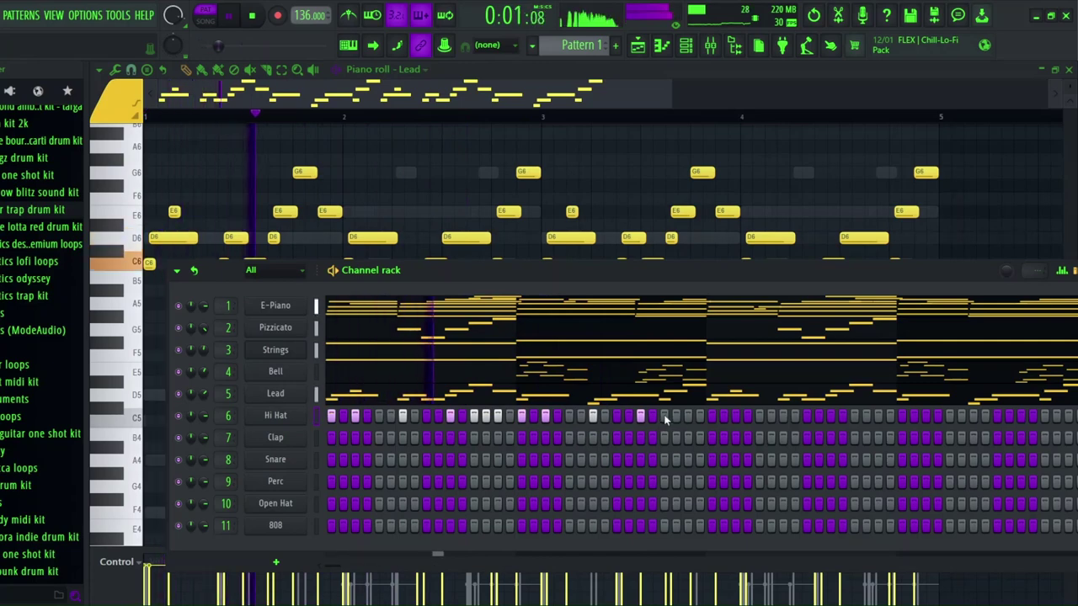
pyautogui.click(711, 415)
pyautogui.click(735, 415)
pyautogui.press('space')
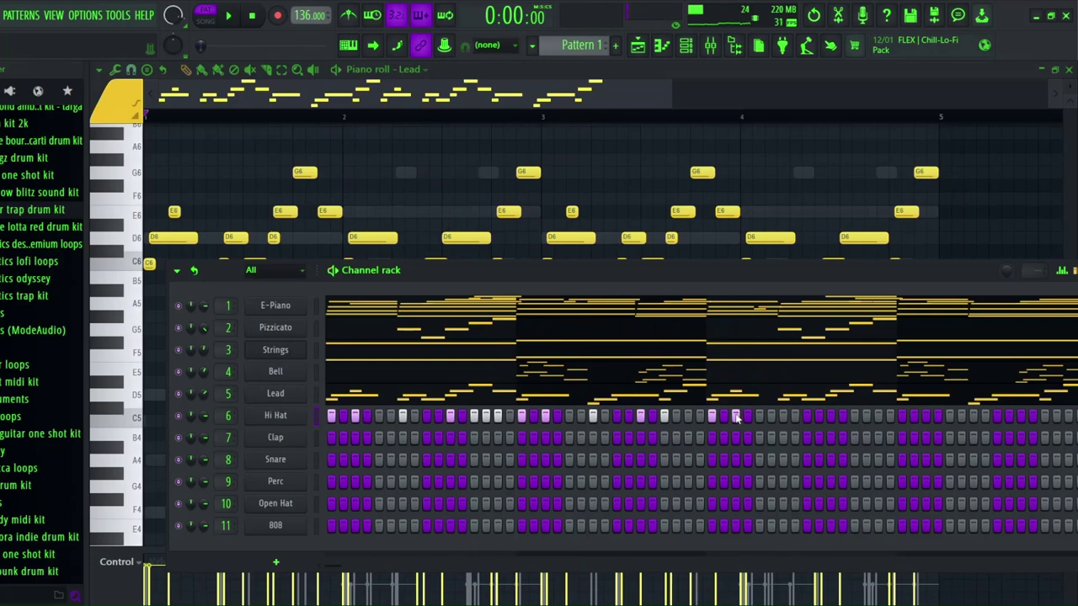
# - Duplicate the two-bar Hi Hat pattern into bars 3 and 4 in the Piano roll, vary the hit velocities and play it back
pyautogui.press('F6')
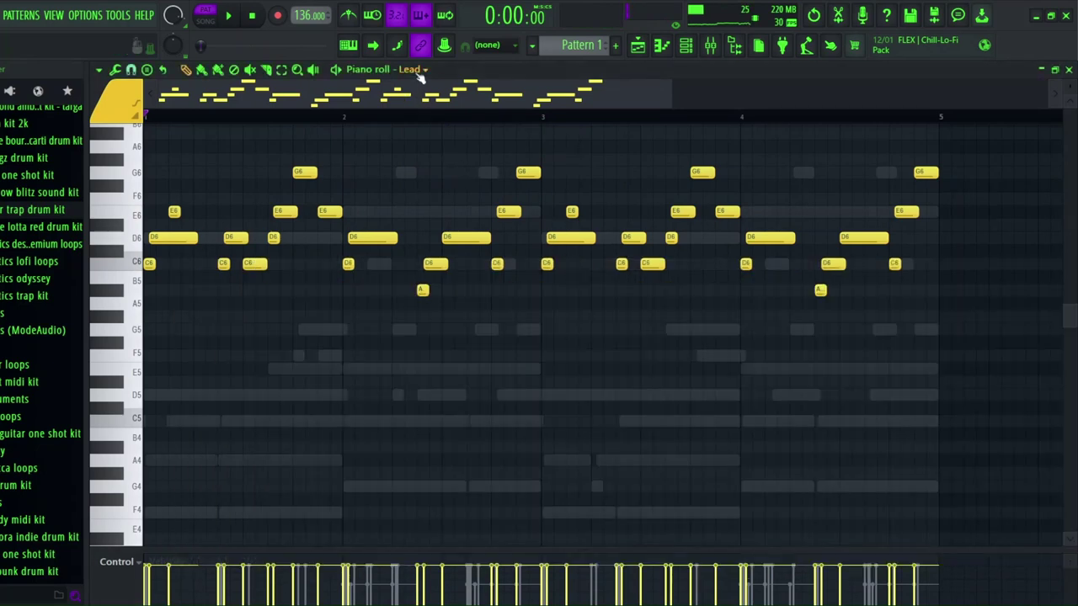
pyautogui.click(446, 160)
pyautogui.moveTo(597, 467); pyautogui.dragTo(144, 245)
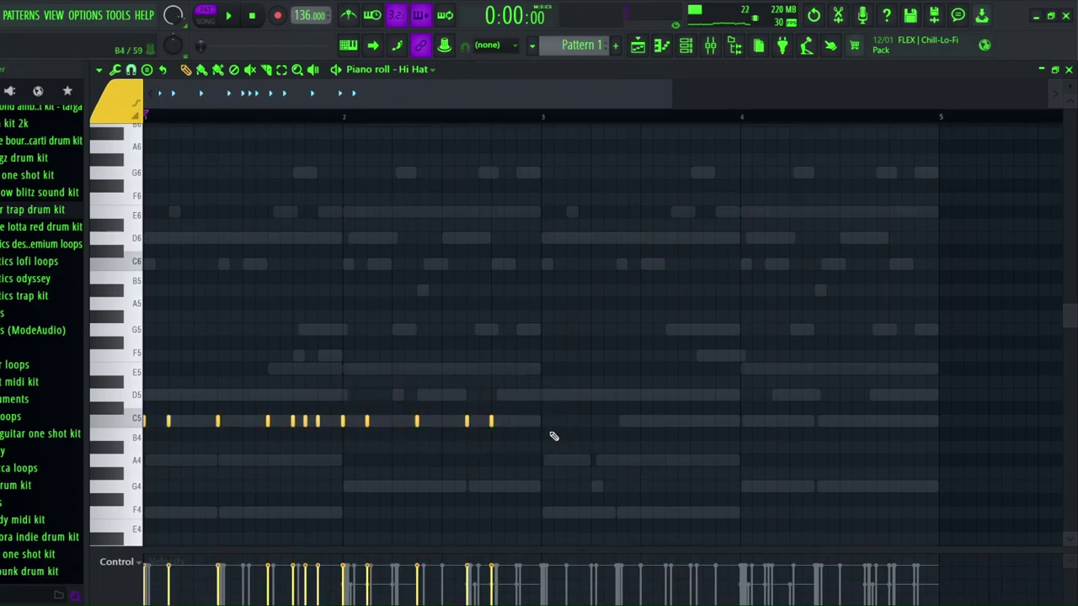
pyautogui.moveTo(169, 423); pyautogui.dragTo(566, 421)
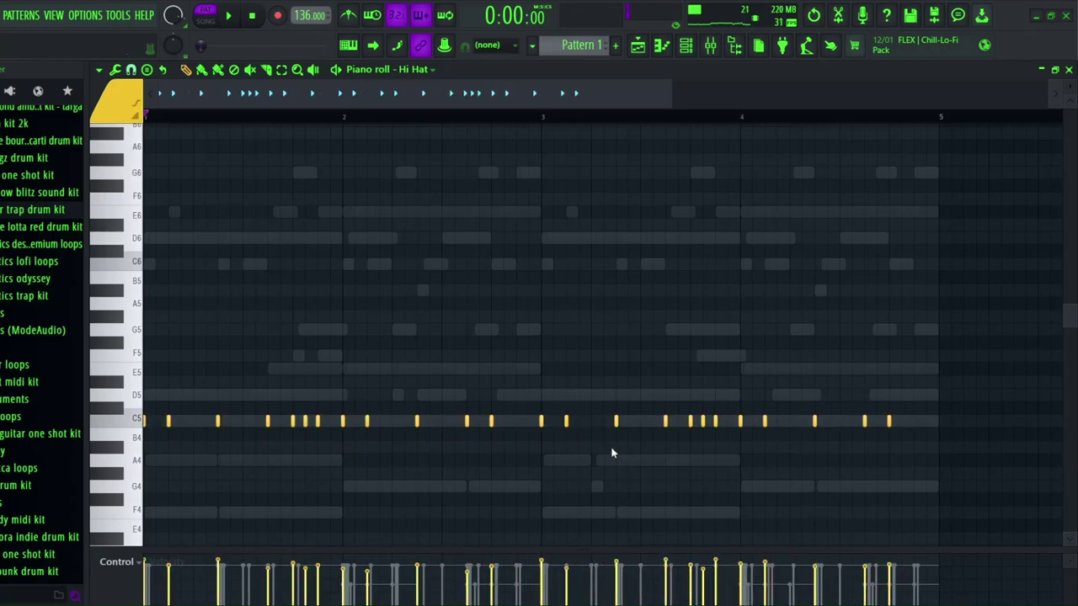
pyautogui.press('space')
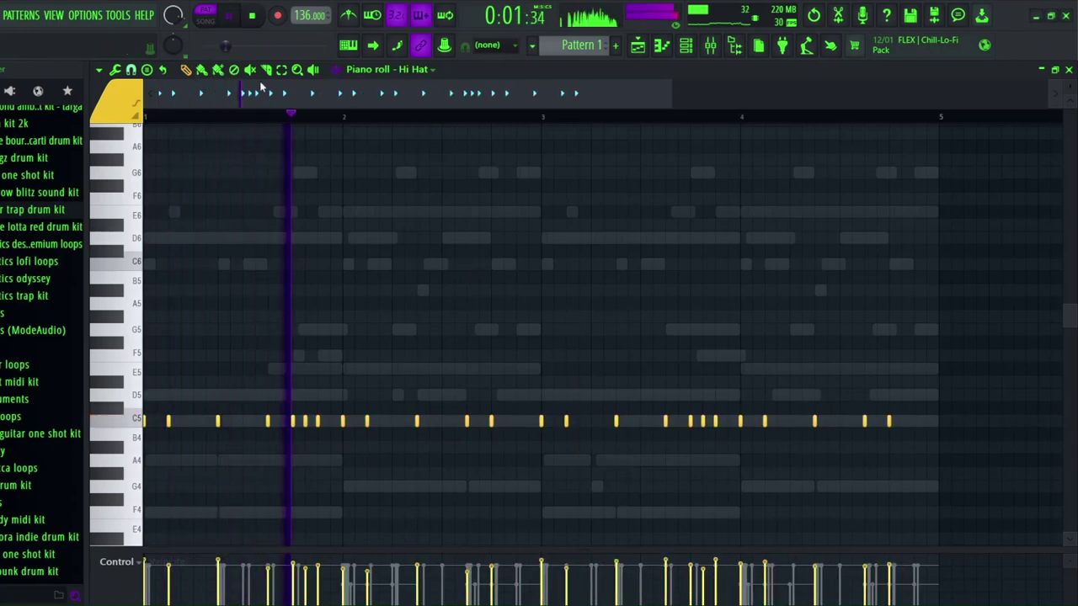
# - Add a fast hi-hat roll on G4 beneath the step 7 hit of bar 2
pyautogui.scroll(2, 434, 128)
pyautogui.scroll(2, 434, 127)
pyautogui.scroll(-3, 454, 185)
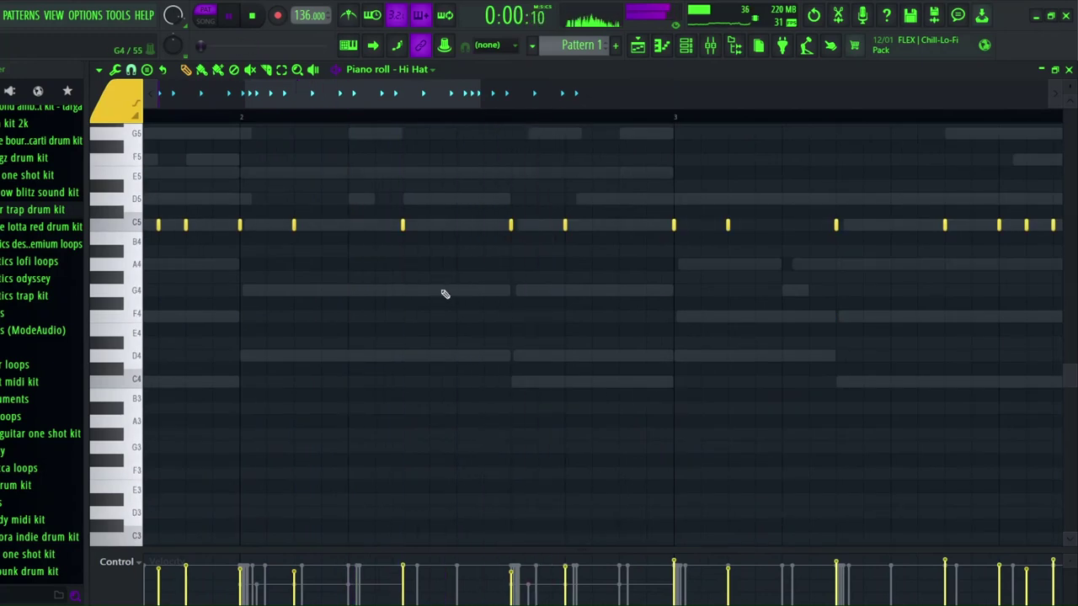
pyautogui.click(402, 290)
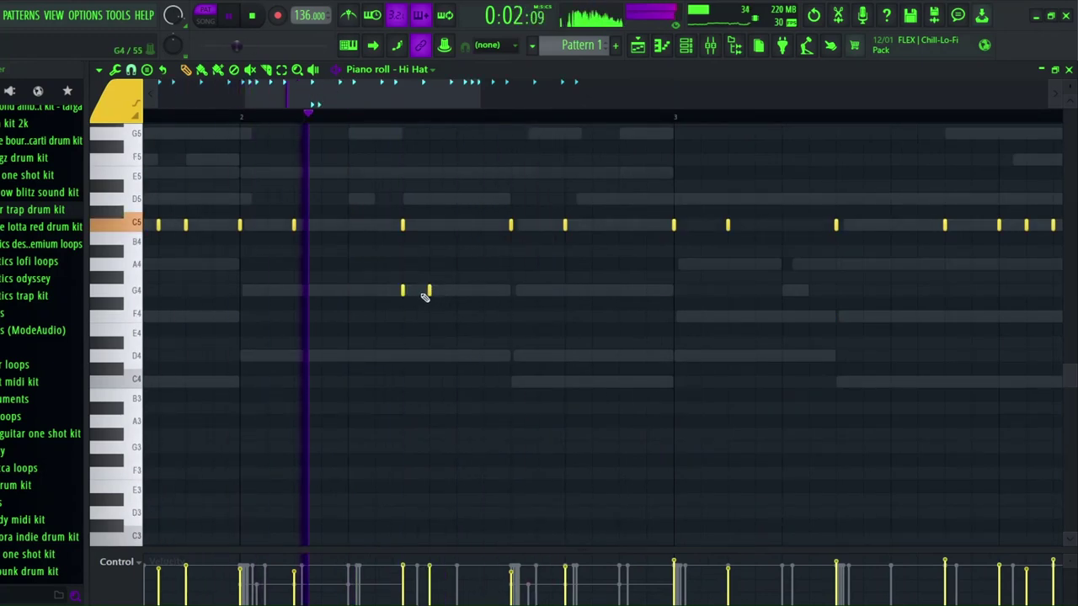
pyautogui.click(415, 291)
pyautogui.click(429, 290)
pyautogui.press('space')
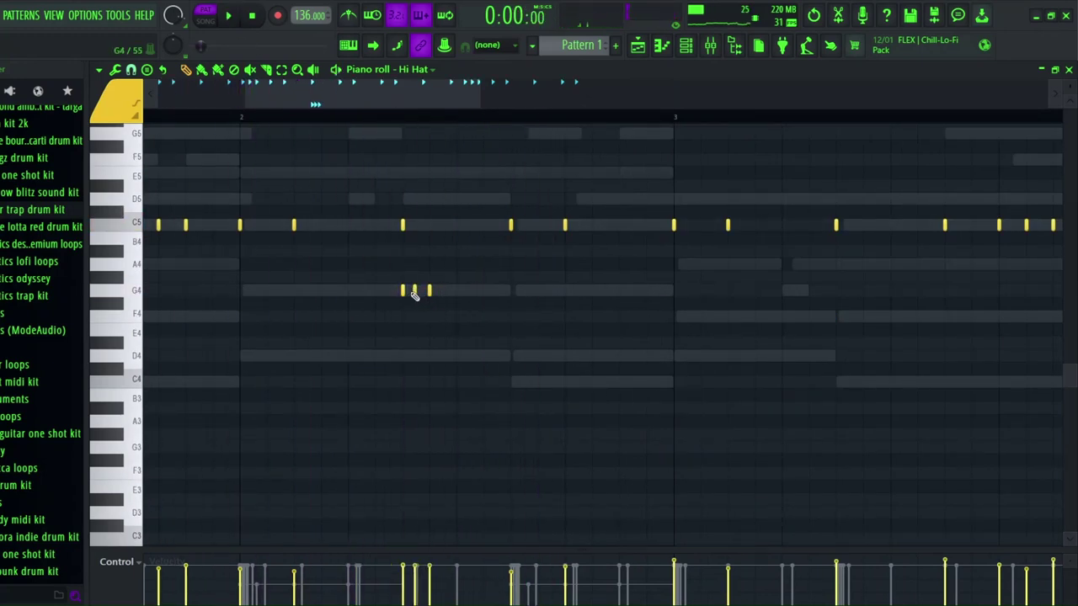
pyautogui.scroll(-3, 407, 115)
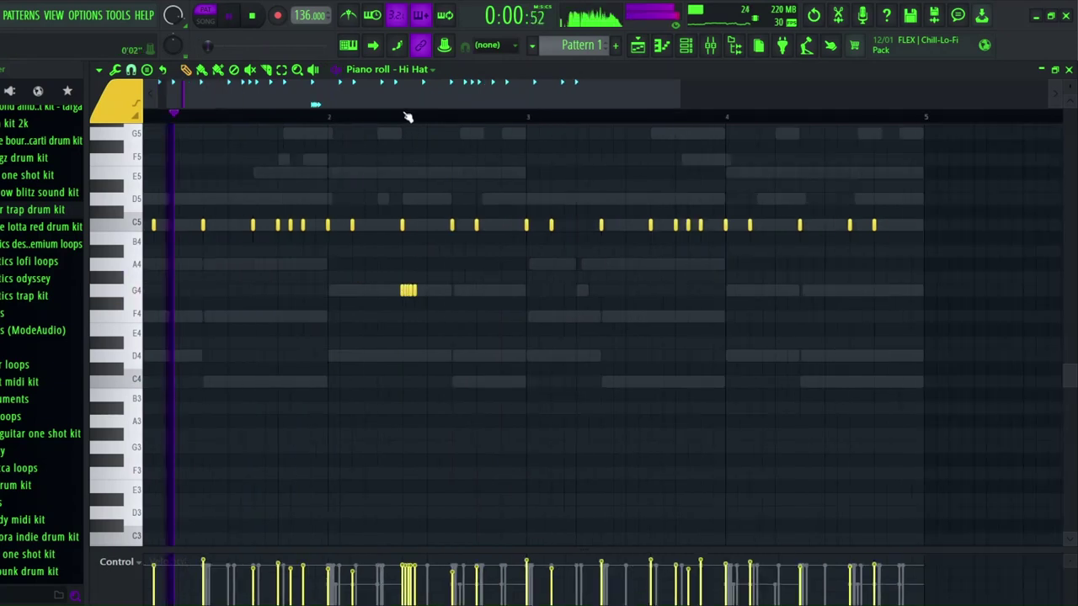
# - Taper the G4 roll's velocities downward and copy the roll to the same spot in bar 4 on F4
pyautogui.moveTo(413, 284); pyautogui.dragTo(184, 240)
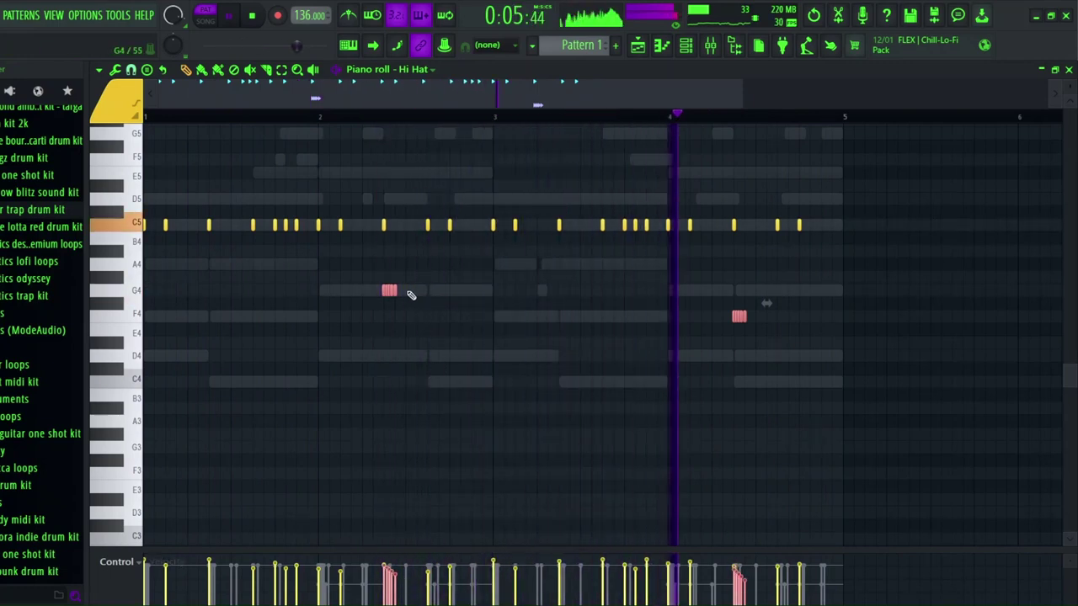
pyautogui.hotkey('ctrl', 'd')
pyautogui.press('space')
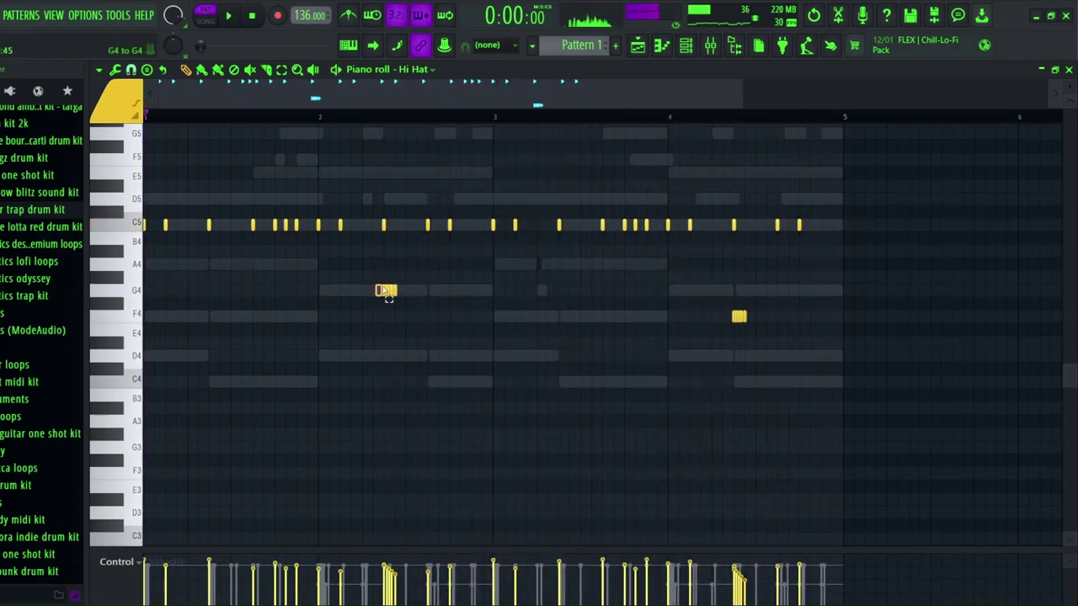
# - Add a second G4 roll at step 13 of bar 2, followed by descending F4, E4 and D4 hits
pyautogui.scroll(4, 467, 105)
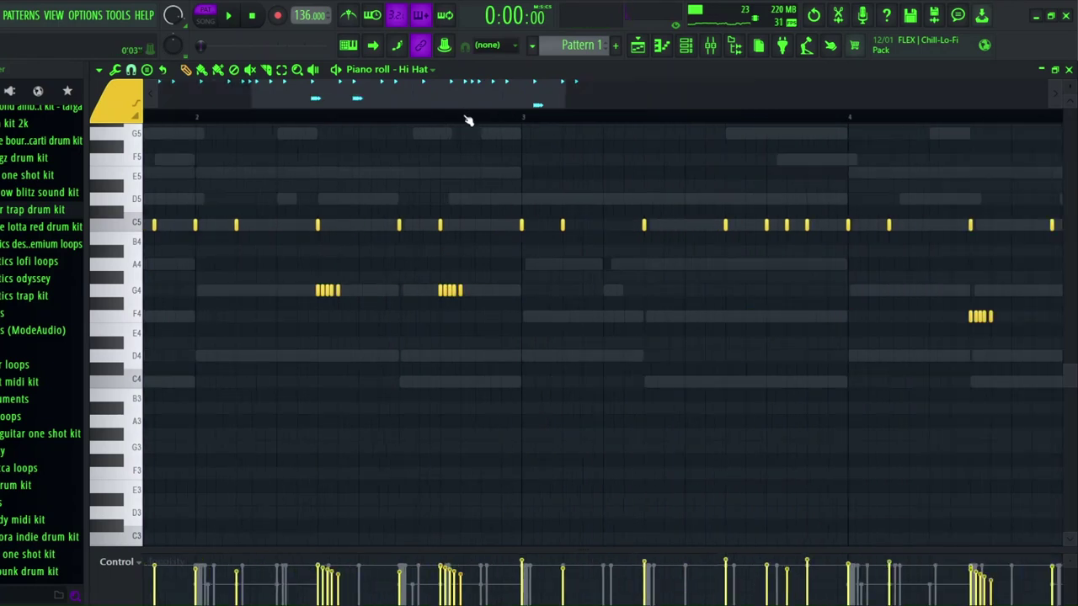
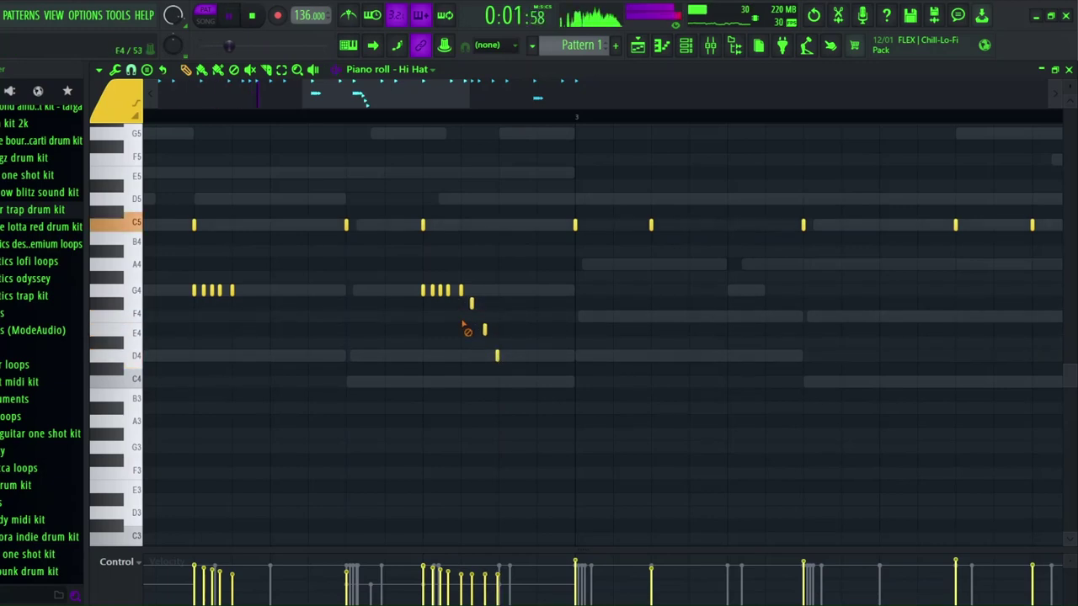
pyautogui.moveTo(470, 305); pyautogui.dragTo(472, 318)
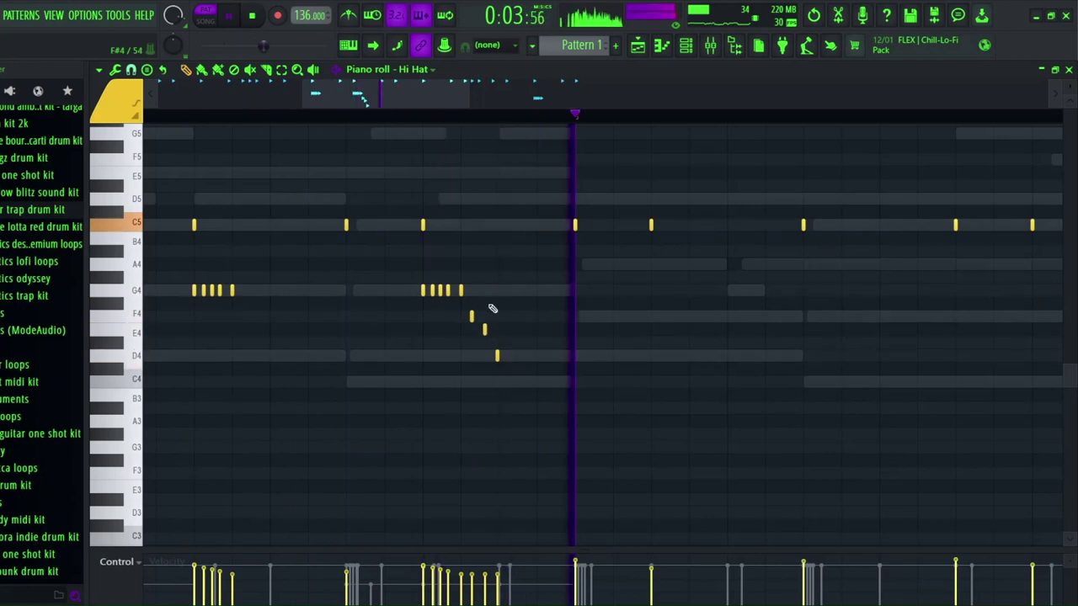
pyautogui.scroll(-3, 474, 311)
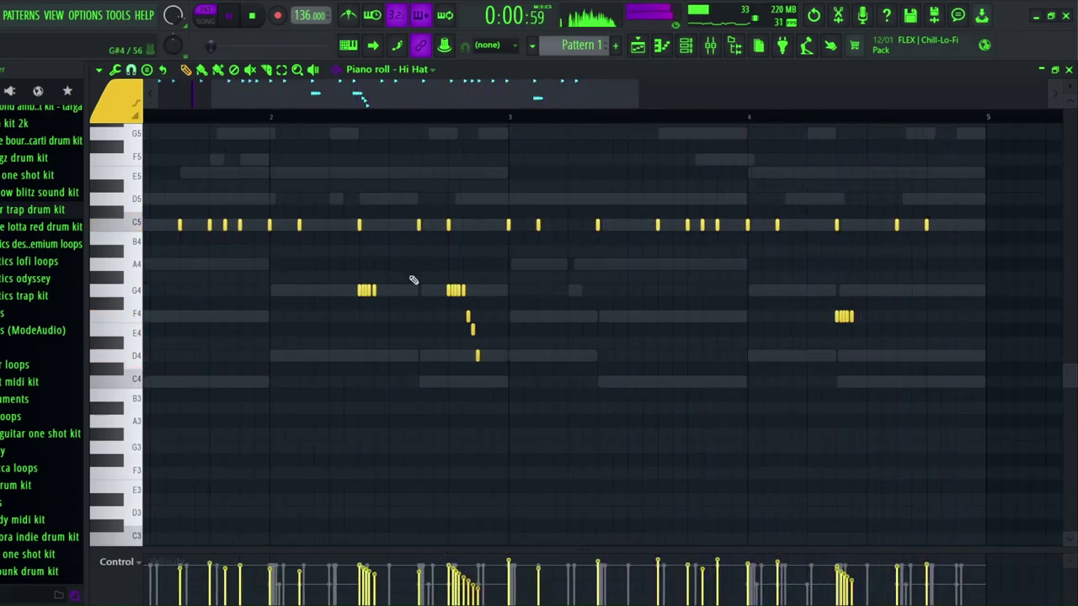
# - Copy the descending hi-hat roll from bar 2 to the very end of bar 4
pyautogui.scroll(-3, 411, 122)
pyautogui.moveTo(336, 276); pyautogui.dragTo(370, 364)
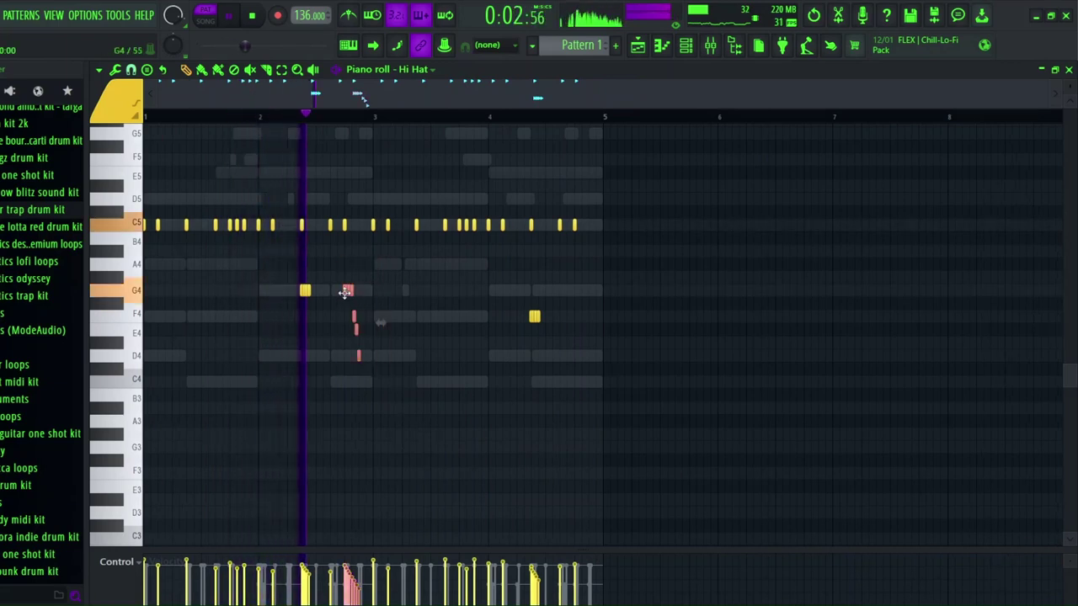
pyautogui.moveTo(345, 292); pyautogui.dragTo(587, 290)
pyautogui.scroll(5, 604, 117)
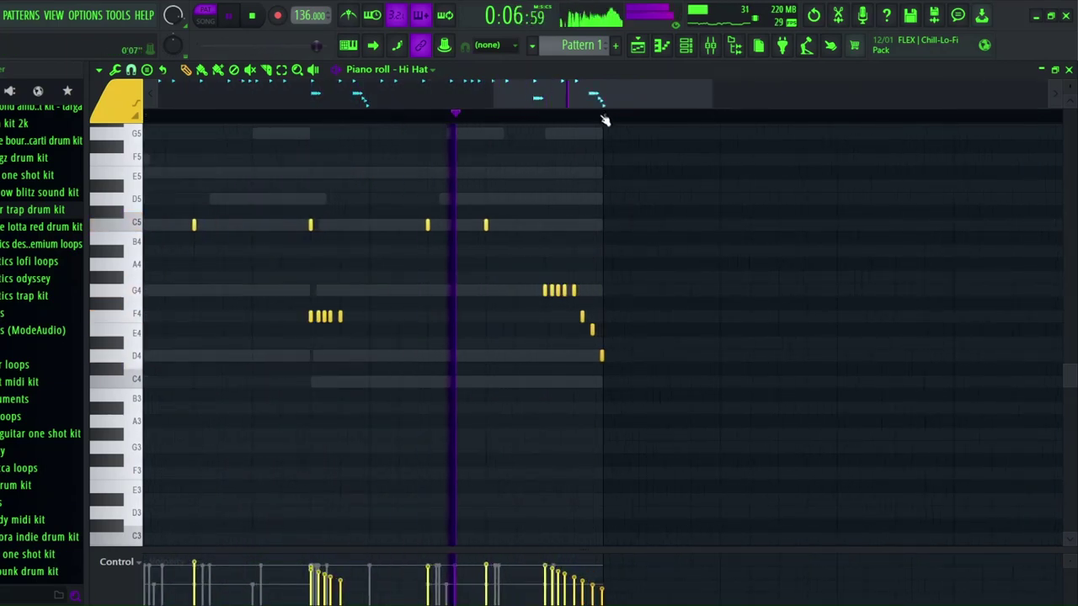
pyautogui.scroll(-5, 605, 110)
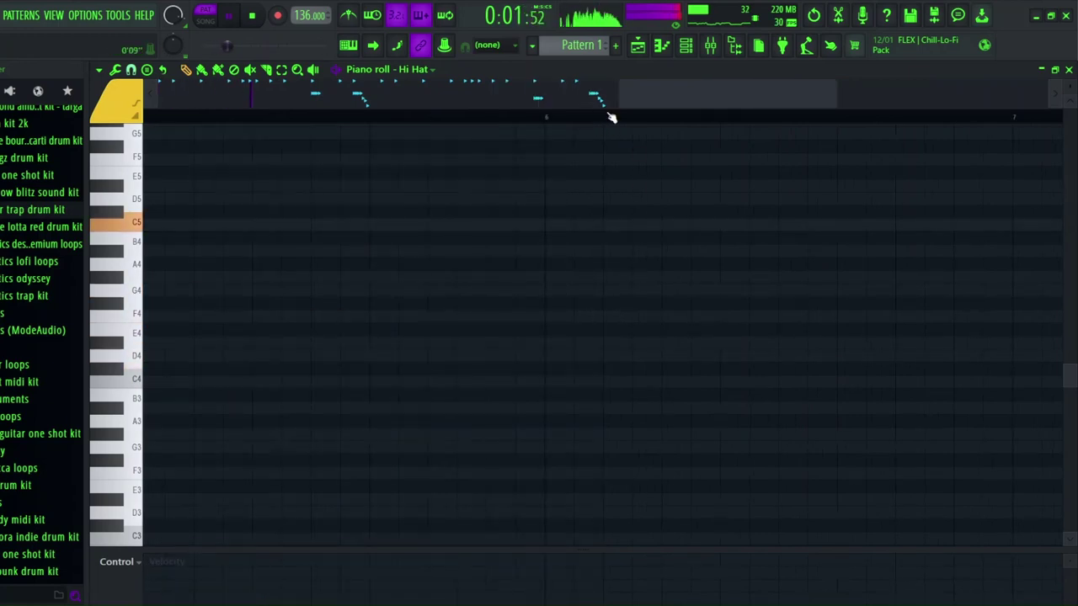
# - Place Clap hits on steps 9, 25, 41 and 57 in the Channel rack
pyautogui.press('F6')
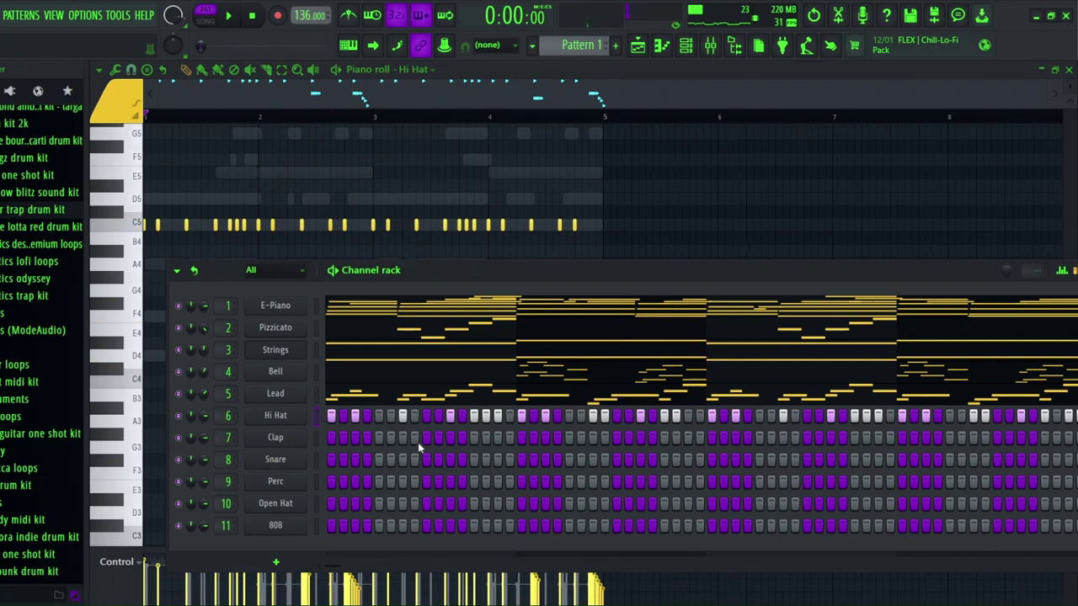
pyautogui.press('space')
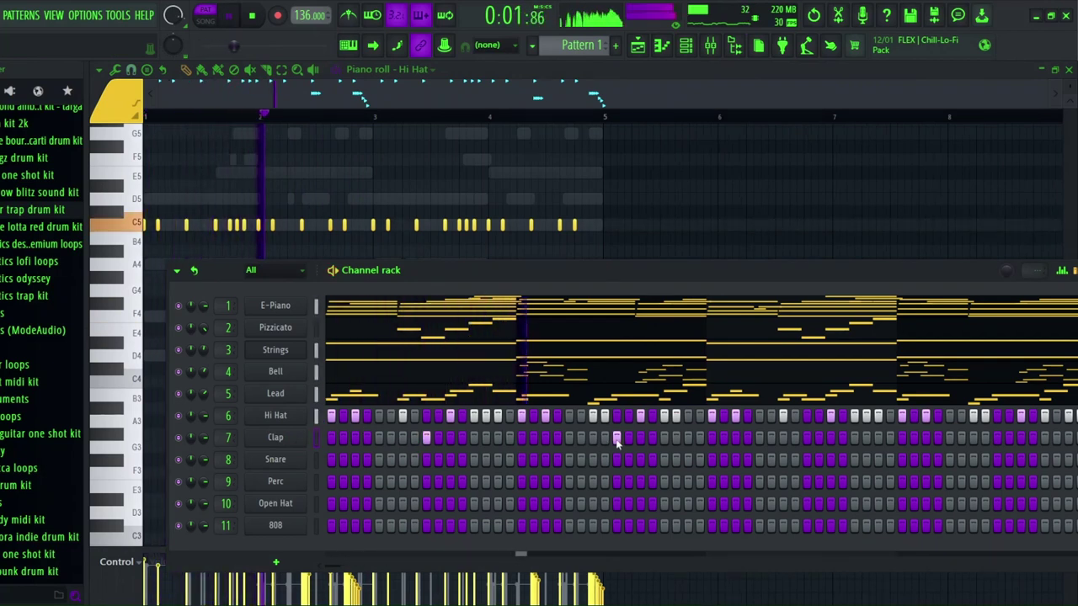
pyautogui.click(807, 437)
pyautogui.click(997, 438)
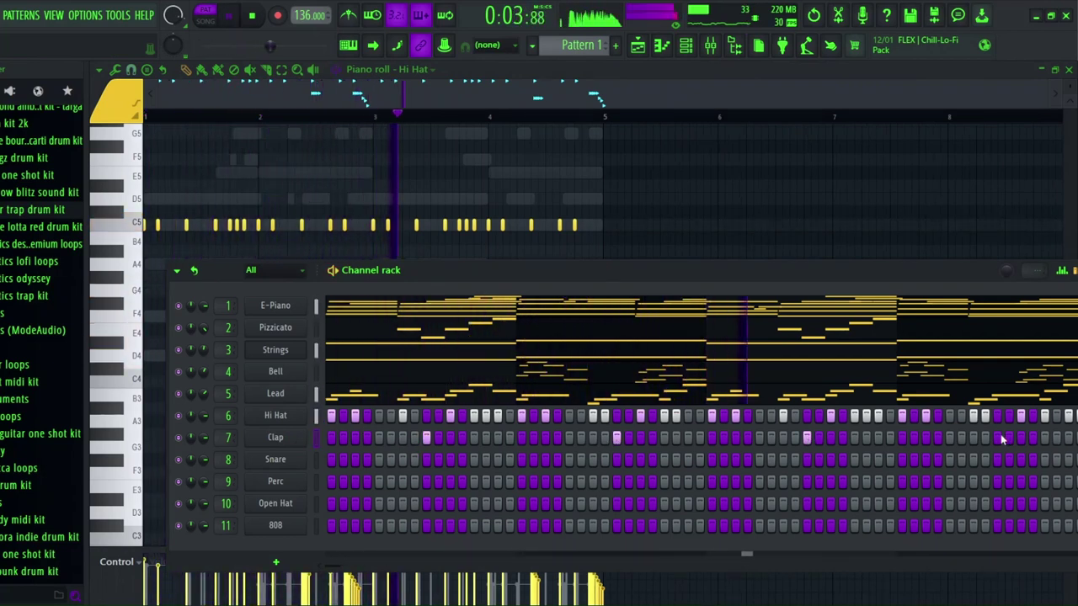
# - Program 808 hits on steps 1, 11, 17, 23 and 29 while listening to the loop
pyautogui.click(330, 527)
pyautogui.press('space')
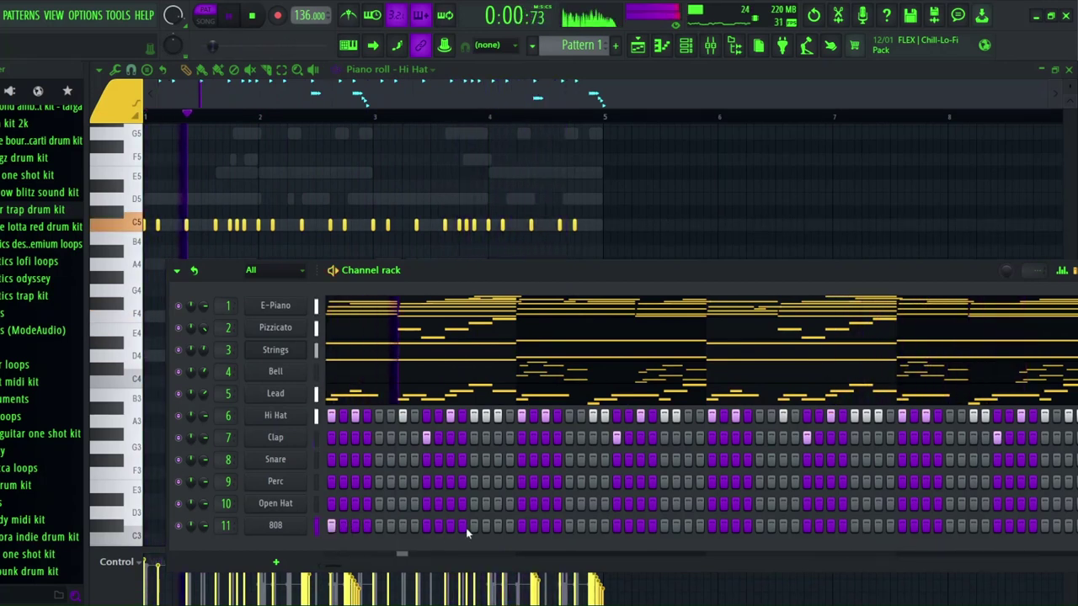
pyautogui.press('space')
pyautogui.press('space')
pyautogui.click(449, 526)
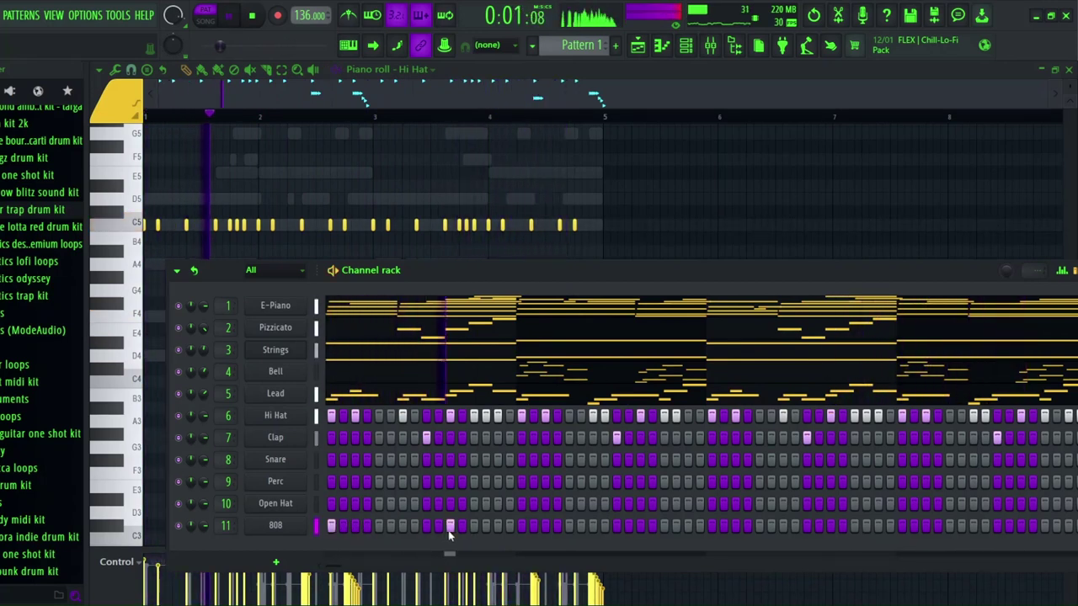
pyautogui.click(522, 527)
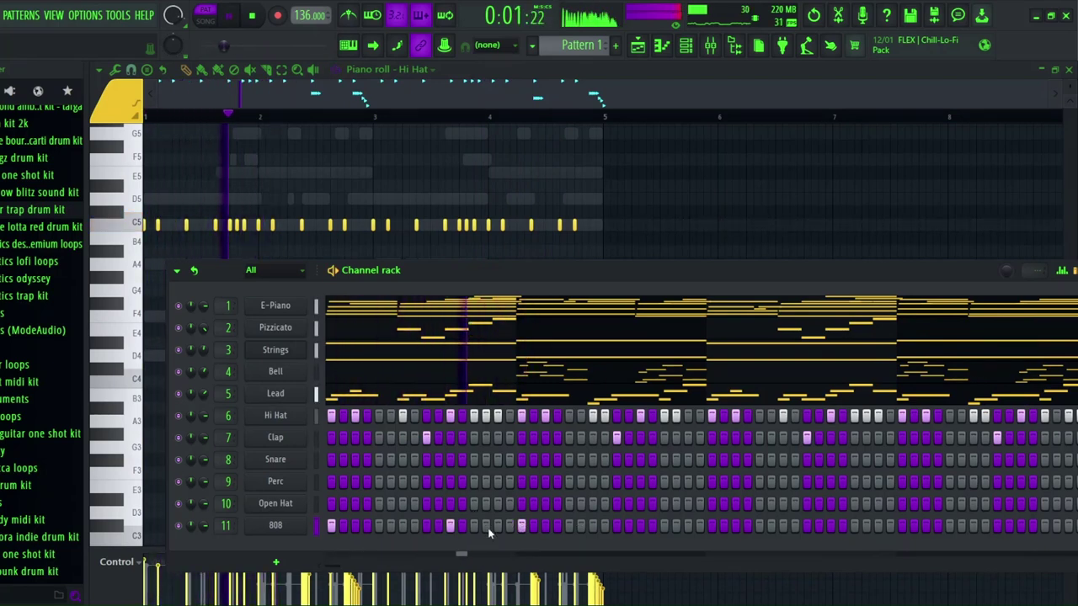
pyautogui.click(593, 526)
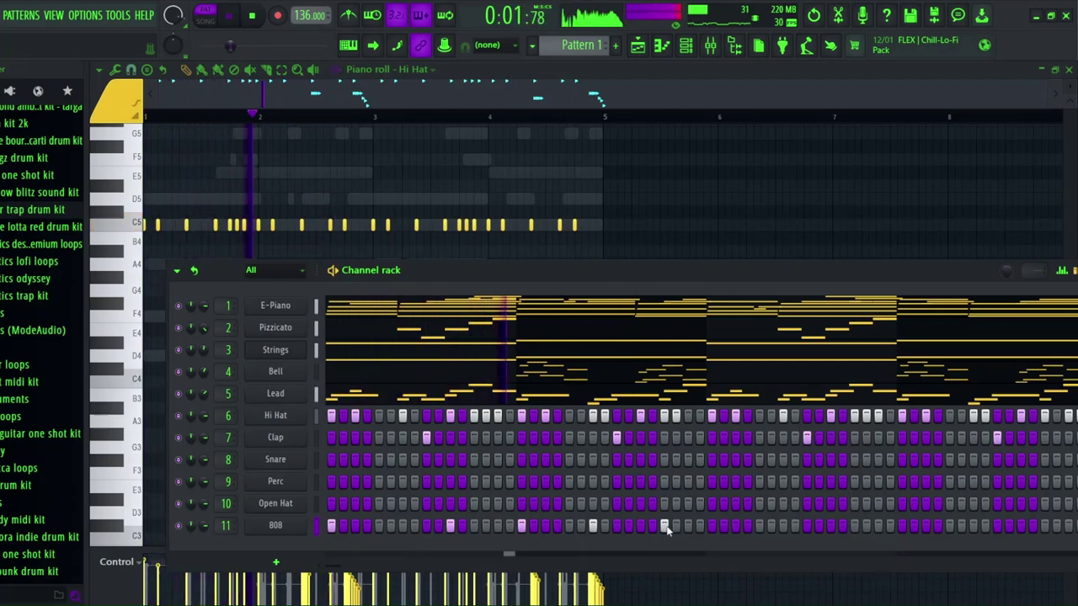
pyautogui.click(664, 526)
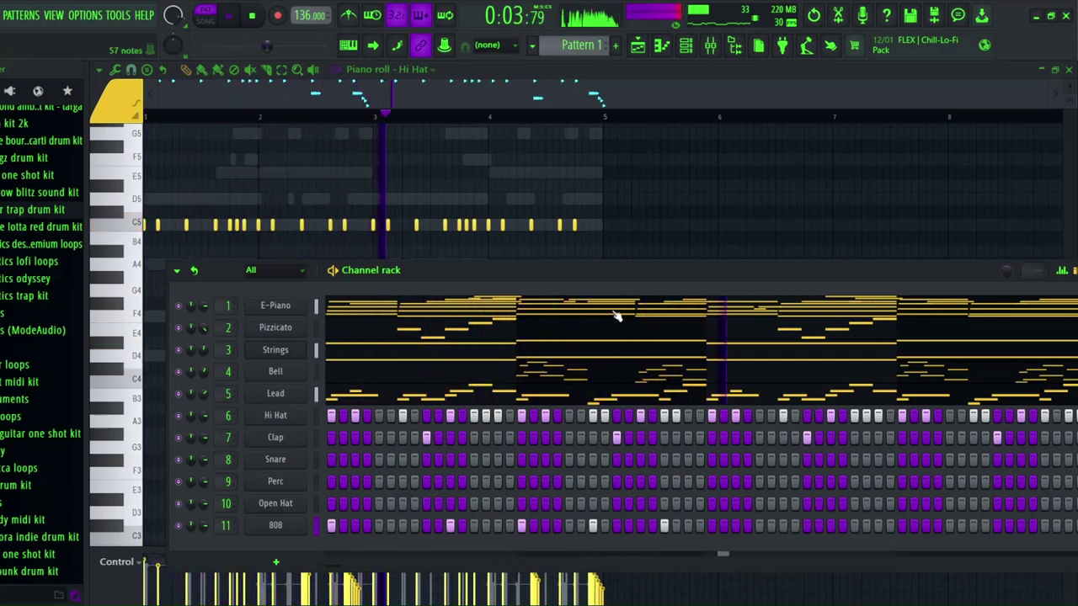
# - Stop playback and extend the 808 hits in the piano roll so each note lasts until the next one
pyautogui.press('space')
pyautogui.click(429, 82)
pyautogui.press('Down')
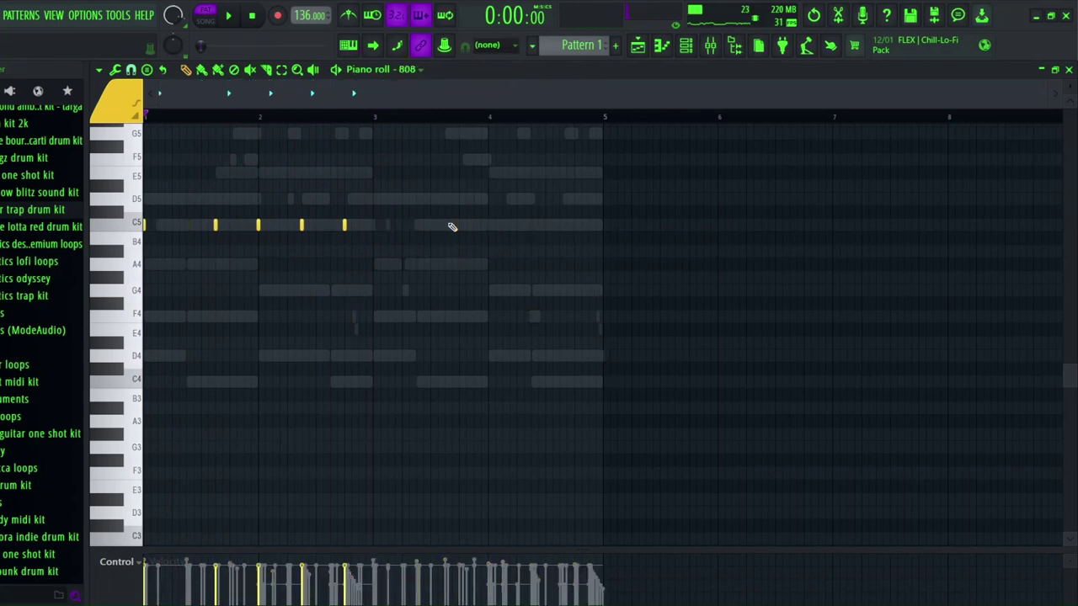
pyautogui.scroll(2, 407, 301)
pyautogui.hotkey('ctrl', 'l')
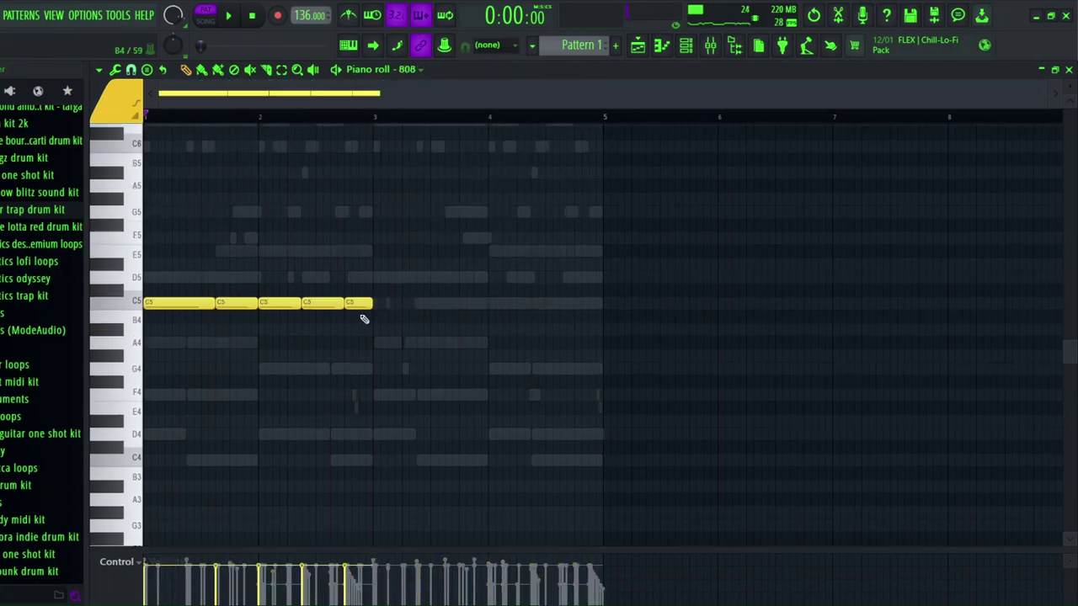
# - Retune the five 808 notes in bars 1 and 2 to C#5, D5, E5, D5 and E5
pyautogui.moveTo(181, 303); pyautogui.dragTo(170, 245)
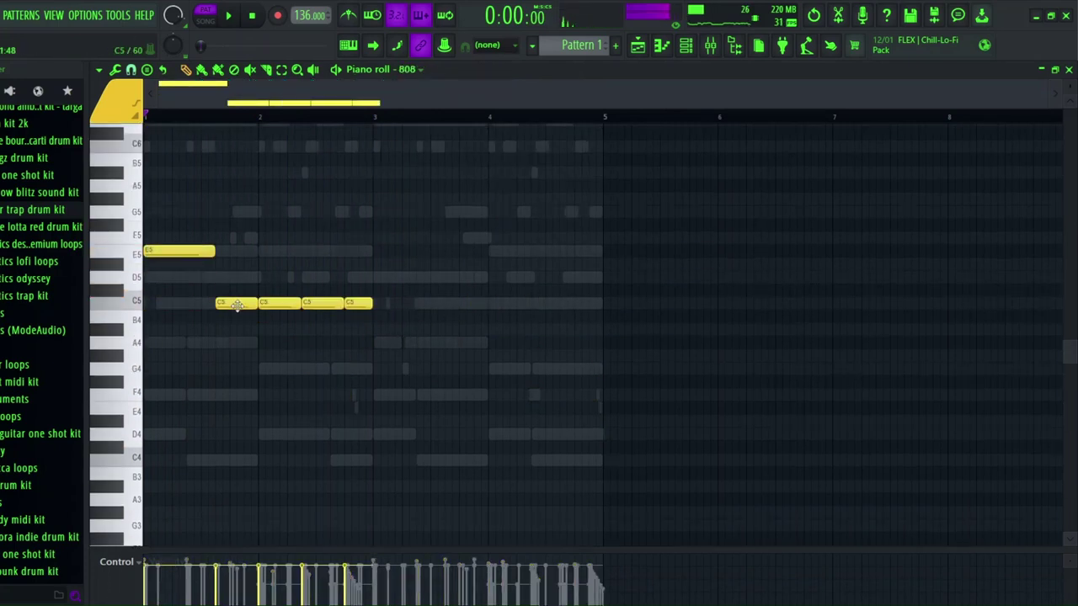
pyautogui.moveTo(237, 304); pyautogui.dragTo(234, 264)
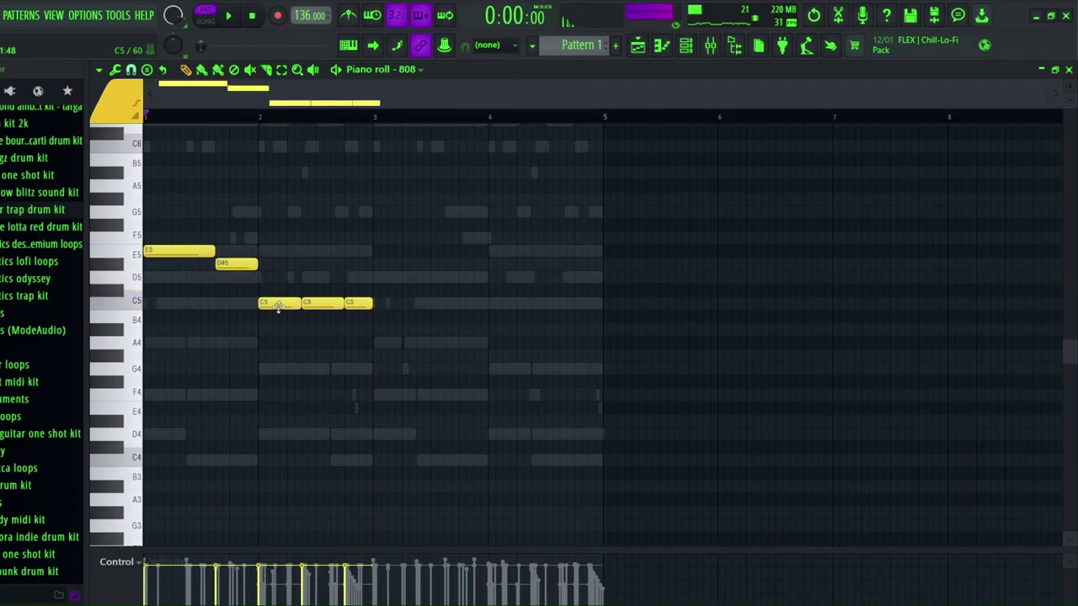
pyautogui.moveTo(199, 253); pyautogui.dragTo(194, 313)
pyautogui.moveTo(244, 264); pyautogui.dragTo(274, 251)
pyautogui.moveTo(323, 298); pyautogui.dragTo(349, 262)
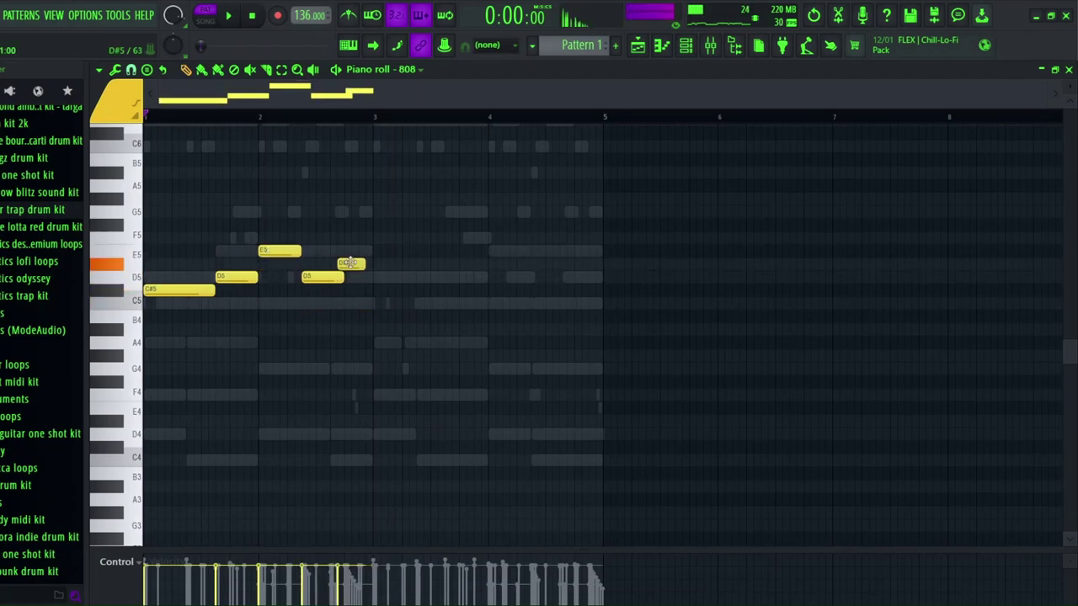
# - Duplicate the two-bar 808 line into bars 3 and 4 and raise its final note to F#5
pyautogui.hotkey('ctrl', 'a')
pyautogui.moveTo(159, 291); pyautogui.dragTo(410, 287)
pyautogui.click(392, 235)
pyautogui.moveTo(578, 250); pyautogui.dragTo(578, 227)
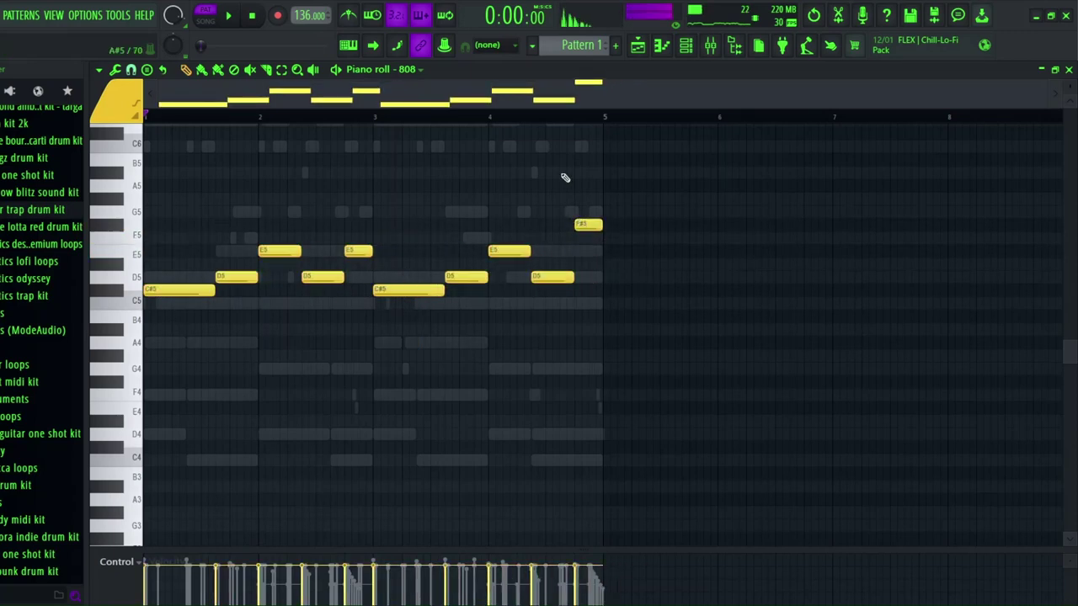
# - Increase the Boost in the 808 sampler's precomputed effects
pyautogui.click(665, 48)
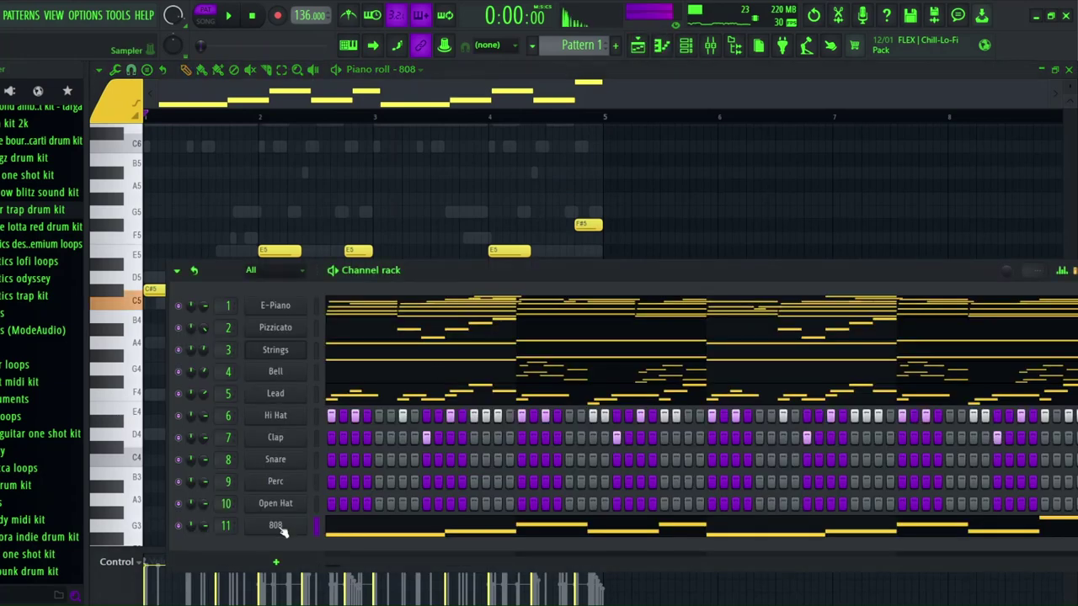
pyautogui.click(275, 525)
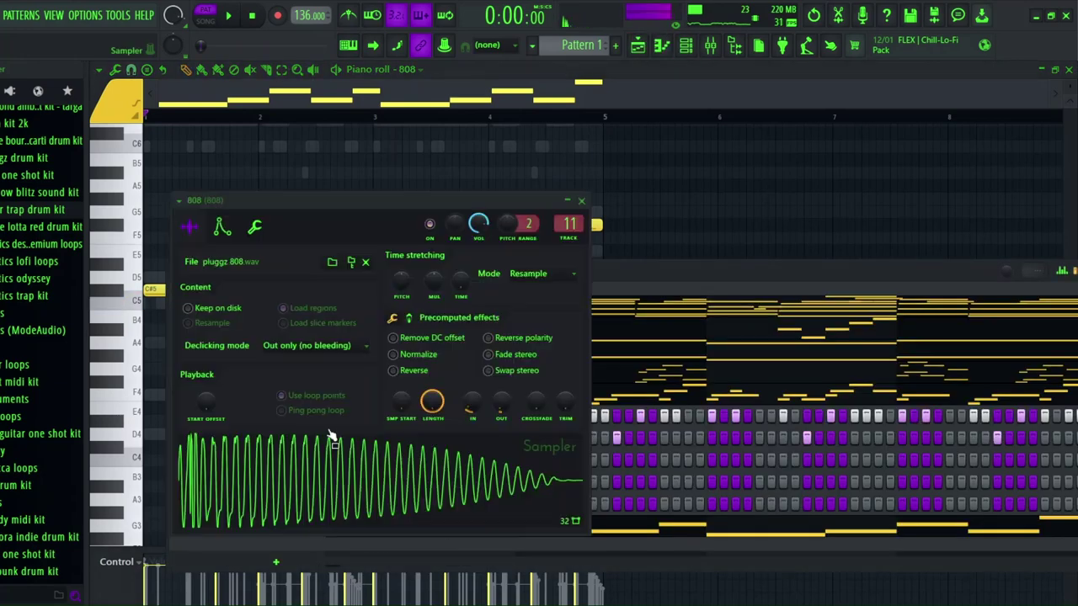
pyautogui.click(409, 319)
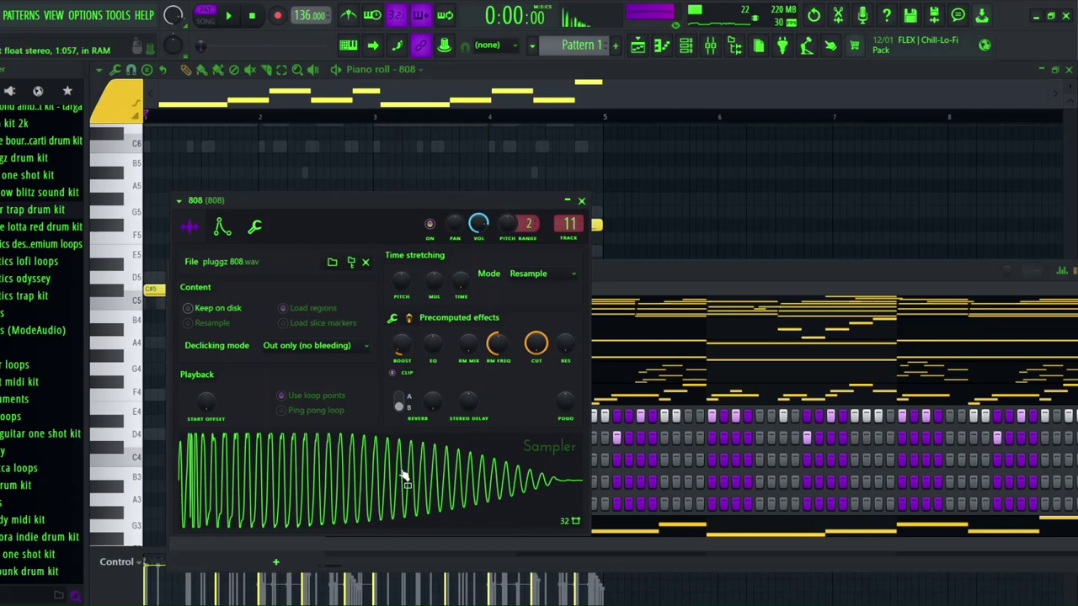
pyautogui.moveTo(405, 356); pyautogui.dragTo(404, 335)
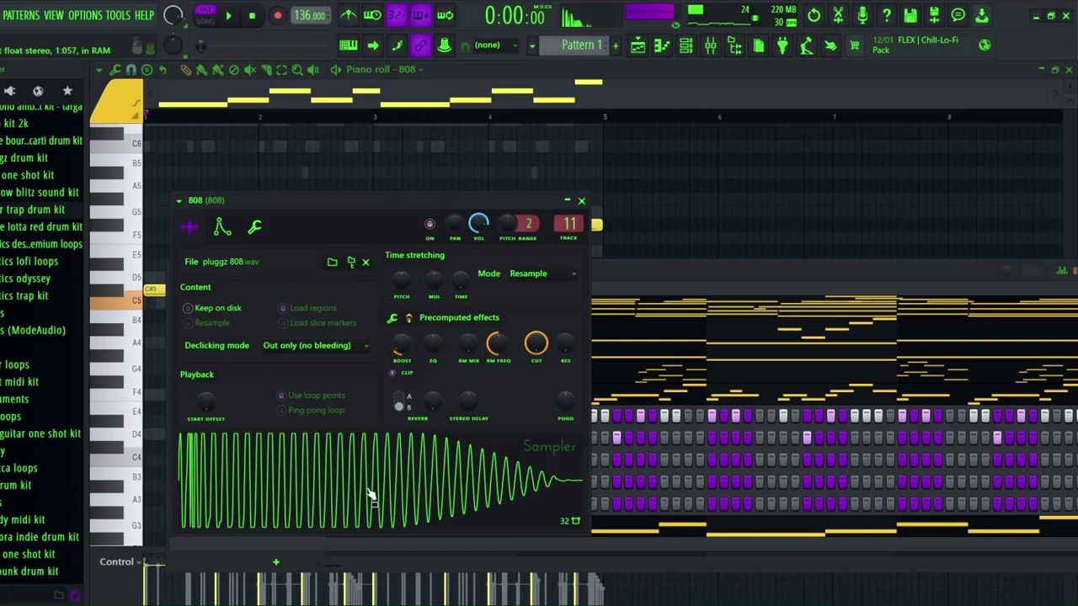
# - Open Fruity parametric EQ 2 on the 808 mixer insert and adjust peaking band 4 in the mids
pyautogui.click(711, 46)
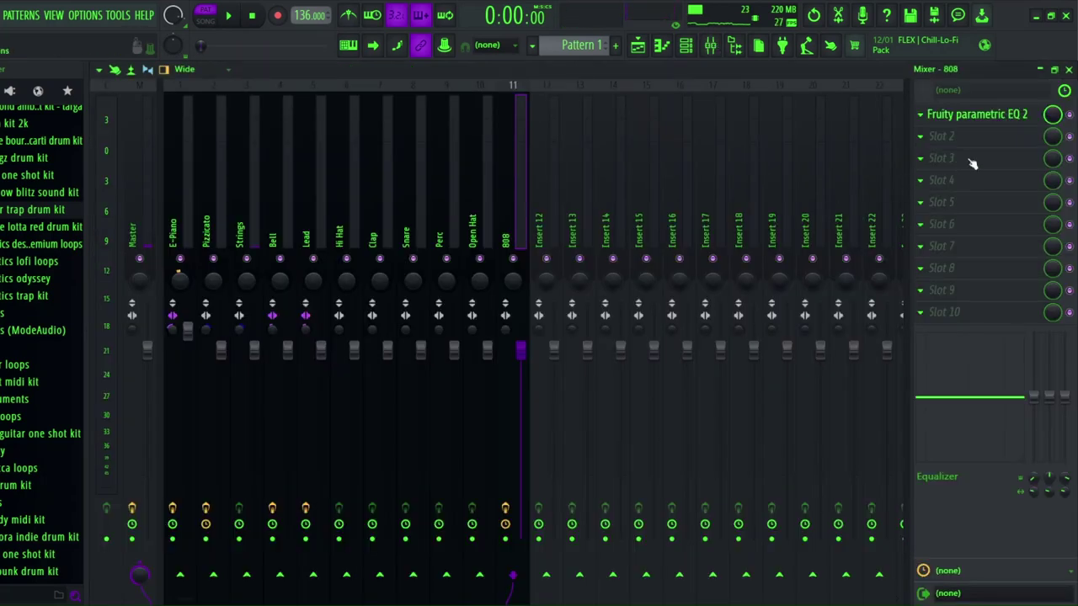
pyautogui.click(970, 116)
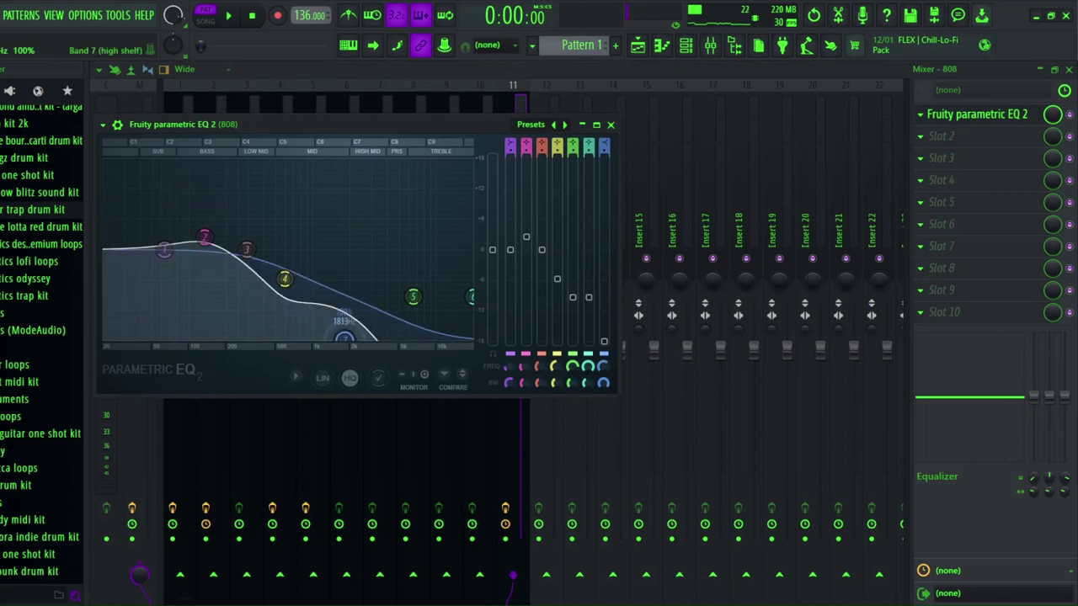
pyautogui.moveTo(284, 276); pyautogui.dragTo(286, 263)
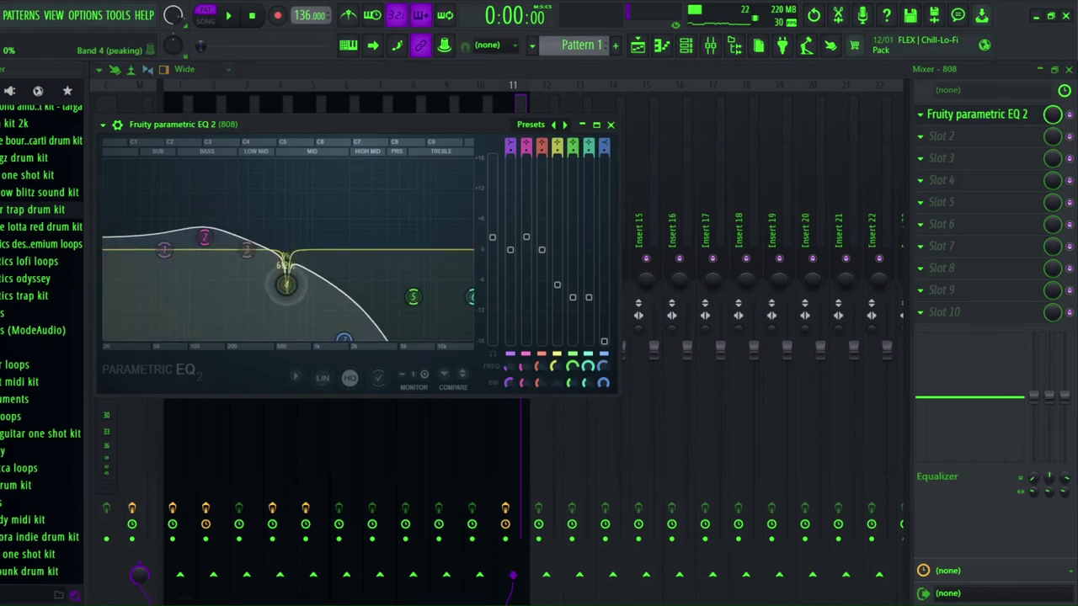
# - Reopen the 808 sampler and arrange its window beside the parametric EQ so both can be reached
pyautogui.click(687, 50)
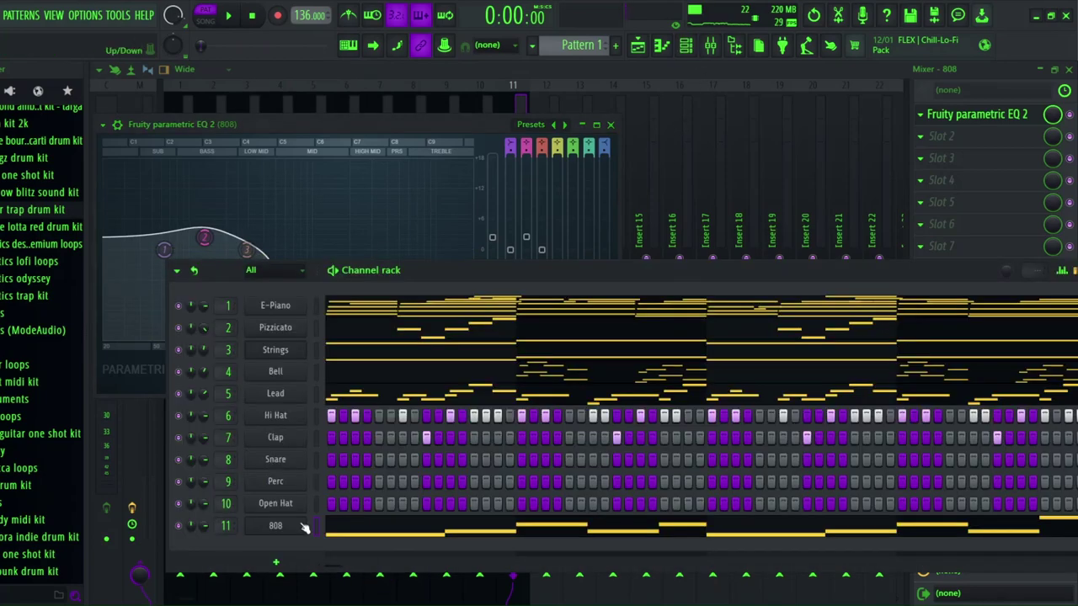
pyautogui.click(294, 533)
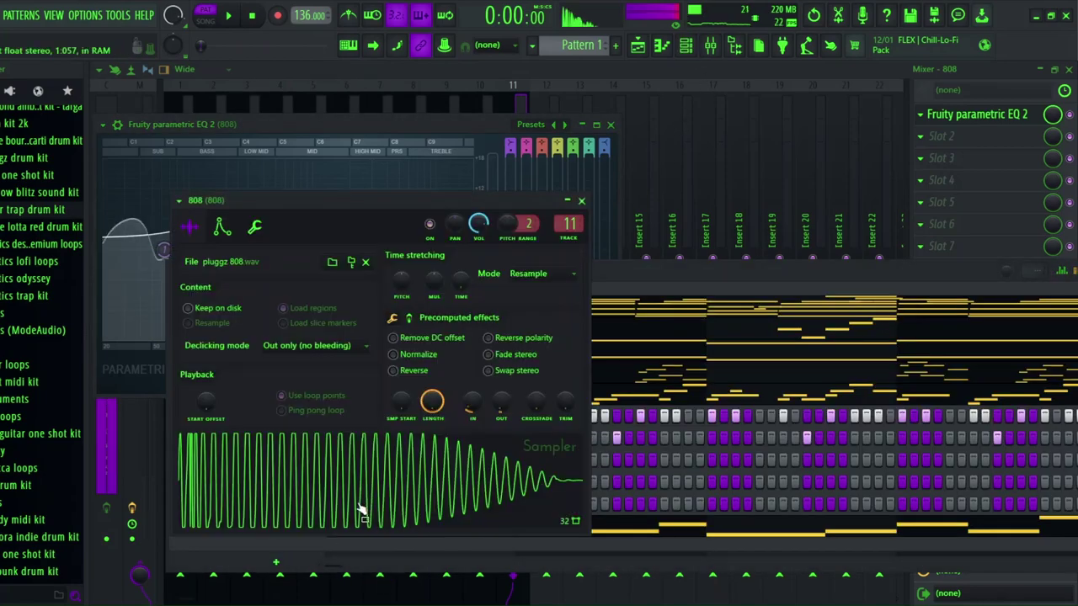
pyautogui.moveTo(303, 210); pyautogui.dragTo(552, 212)
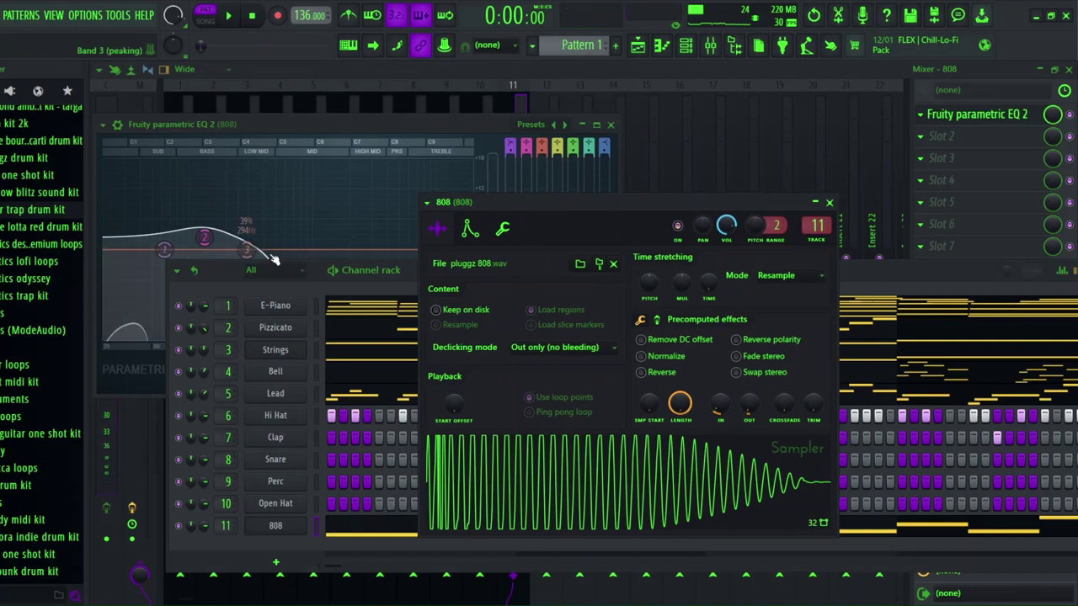
pyautogui.moveTo(341, 122); pyautogui.dragTo(404, 120)
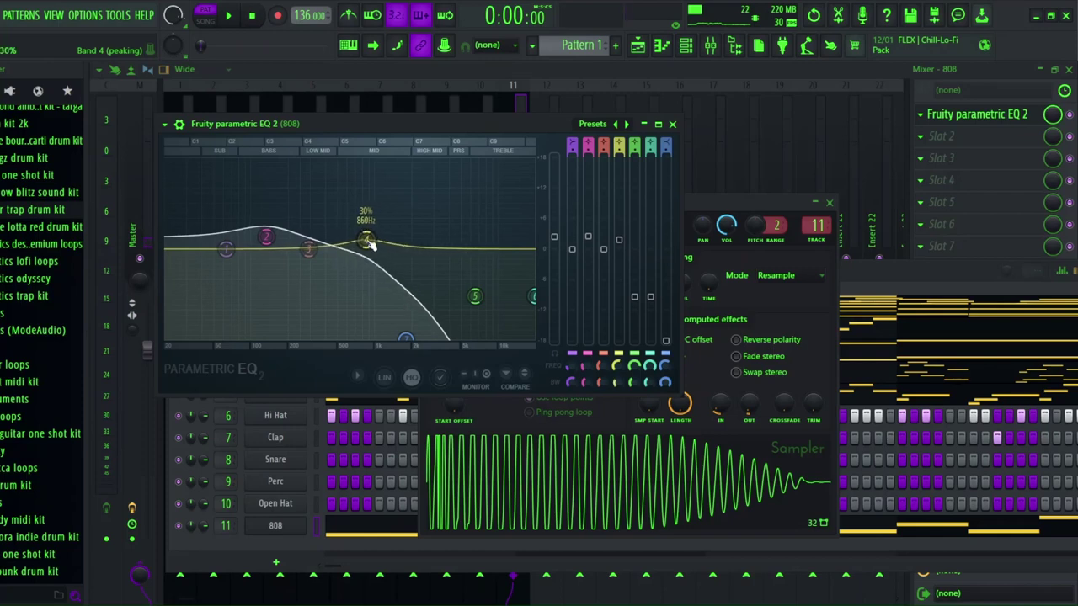
# - Lower the cutoff of EQ band 7, shift band 5 down in frequency and boost band 4 around 807 Hz
pyautogui.moveTo(406, 337); pyautogui.dragTo(386, 338)
pyautogui.moveTo(475, 297); pyautogui.dragTo(442, 318)
pyautogui.moveTo(372, 231); pyautogui.dragTo(362, 220)
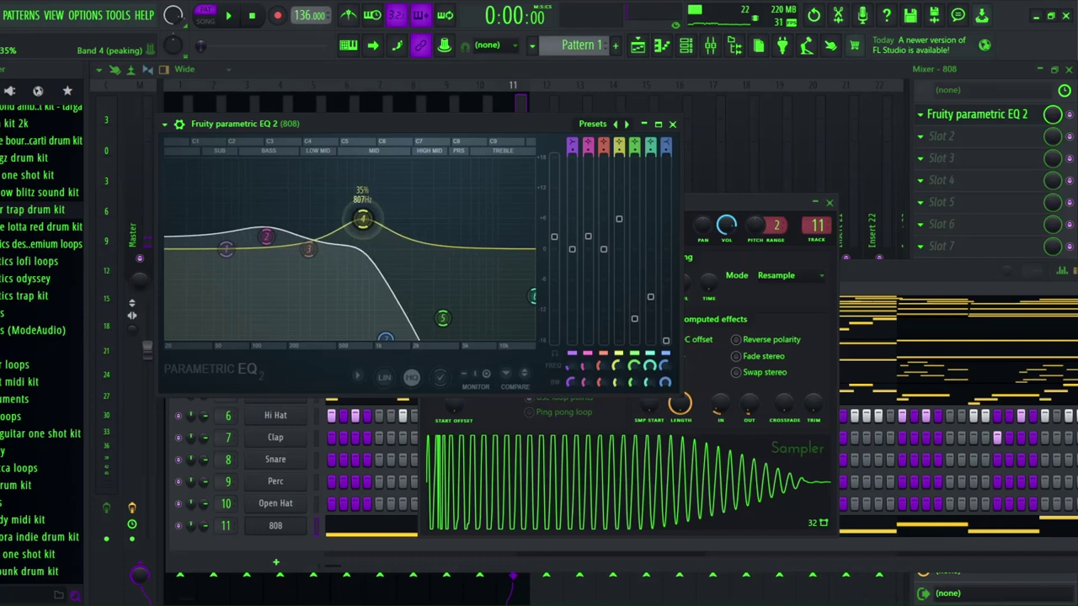
# - Audition the 808 sample while raising EQ band 3 slightly and moving the band 7 high cut lower
pyautogui.click(553, 459)
pyautogui.click(533, 470)
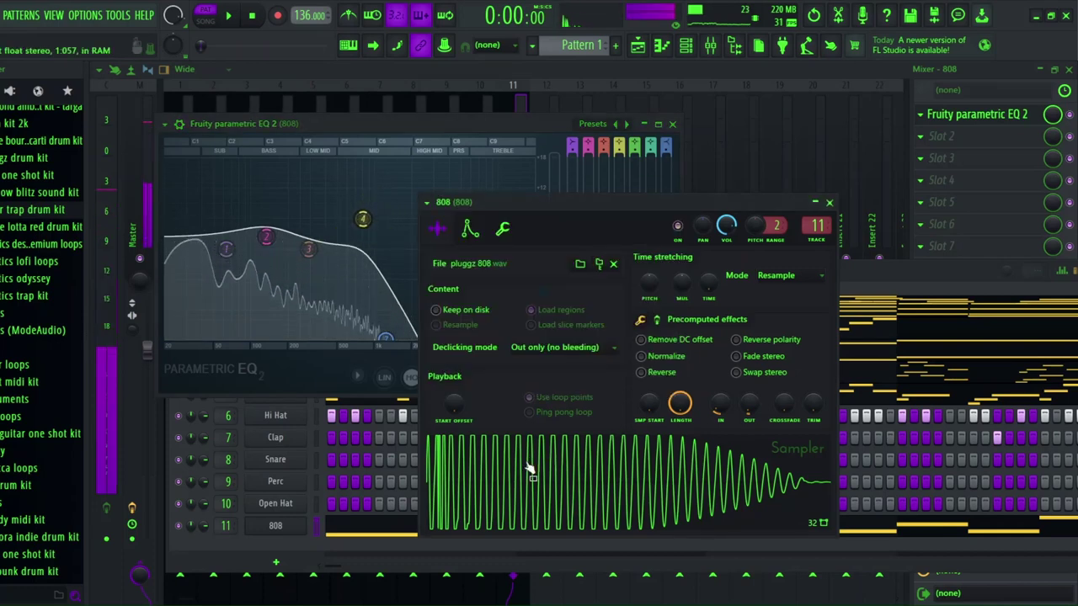
pyautogui.moveTo(309, 250); pyautogui.dragTo(313, 244)
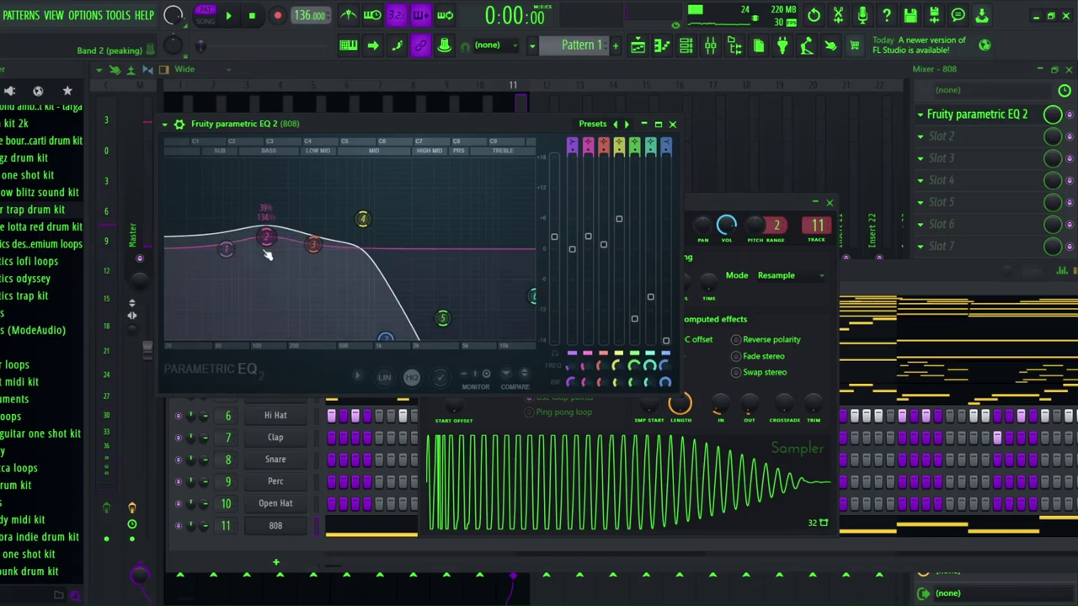
pyautogui.moveTo(385, 339); pyautogui.dragTo(364, 338)
pyautogui.click(553, 484)
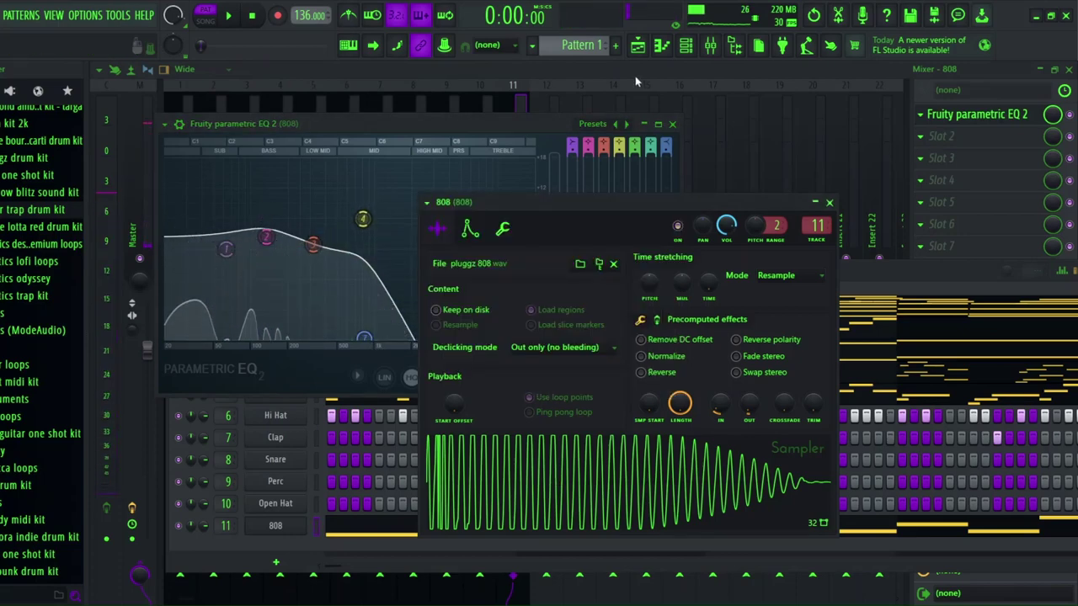
# - Check the loop with the new 808 sound and load Fruity soft clipper in slot 2 of the 808 insert
pyautogui.press('F9')
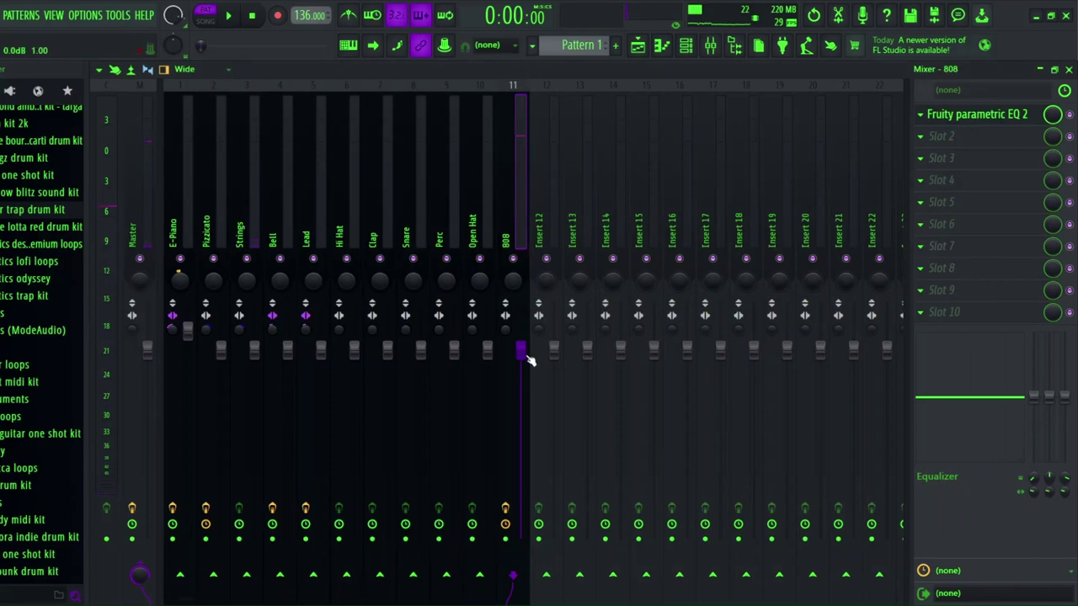
pyautogui.click(687, 44)
pyautogui.press('space')
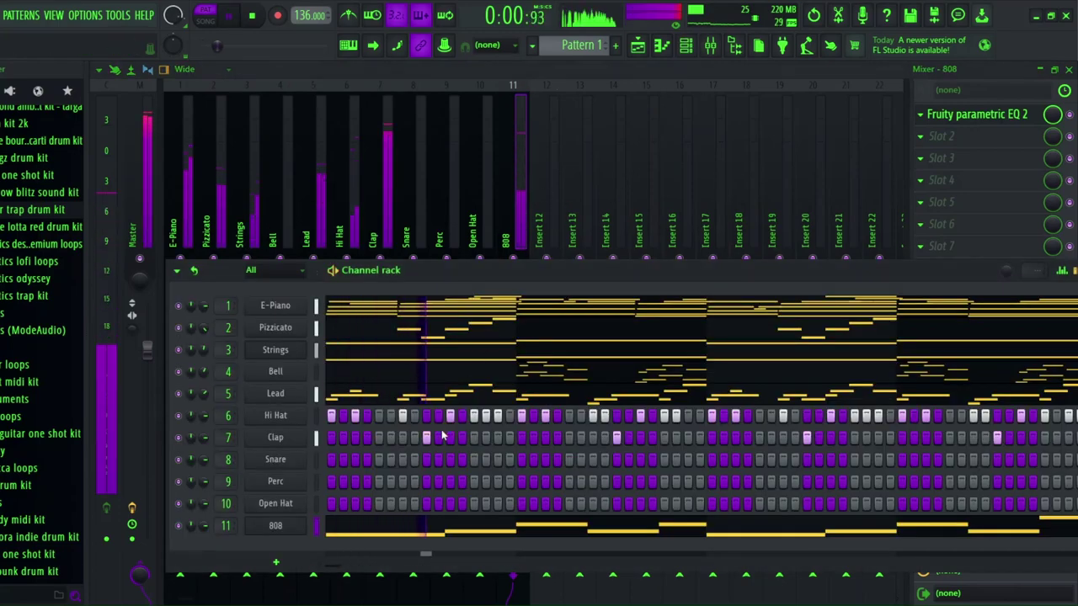
pyautogui.press('space')
pyautogui.press('F9')
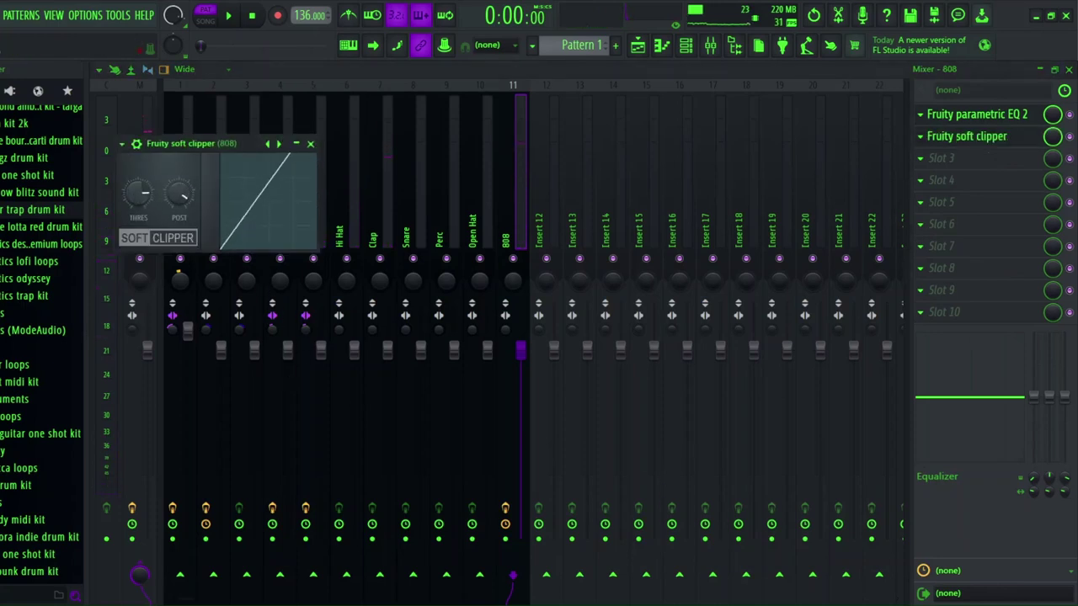
# - Reduce the mix level of Fruity soft clipper on the 808 insert while listening to the loop
pyautogui.press('space')
pyautogui.click(686, 44)
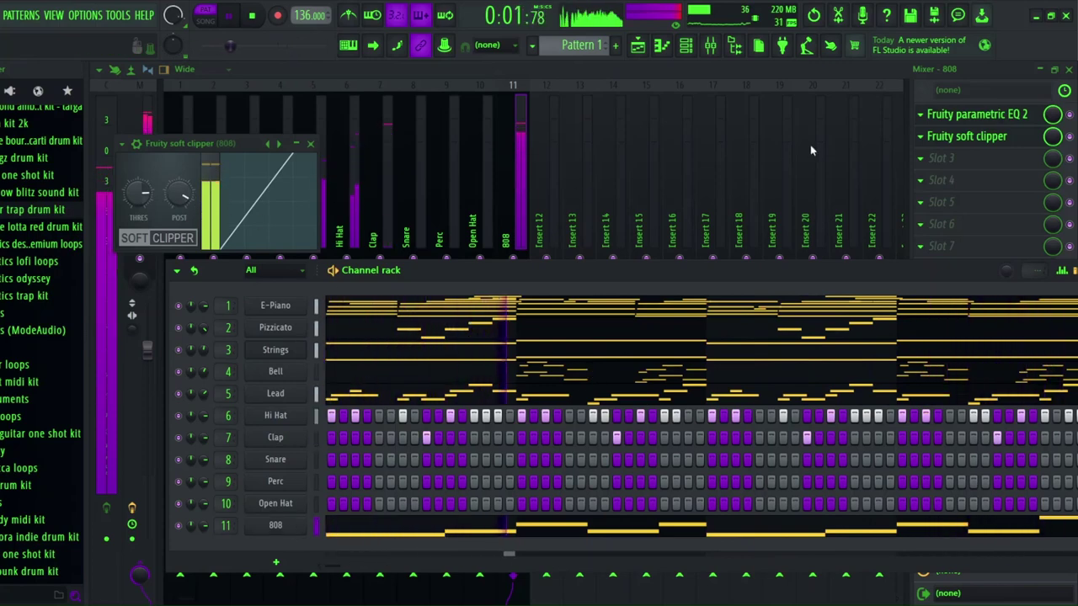
pyautogui.click(1052, 137)
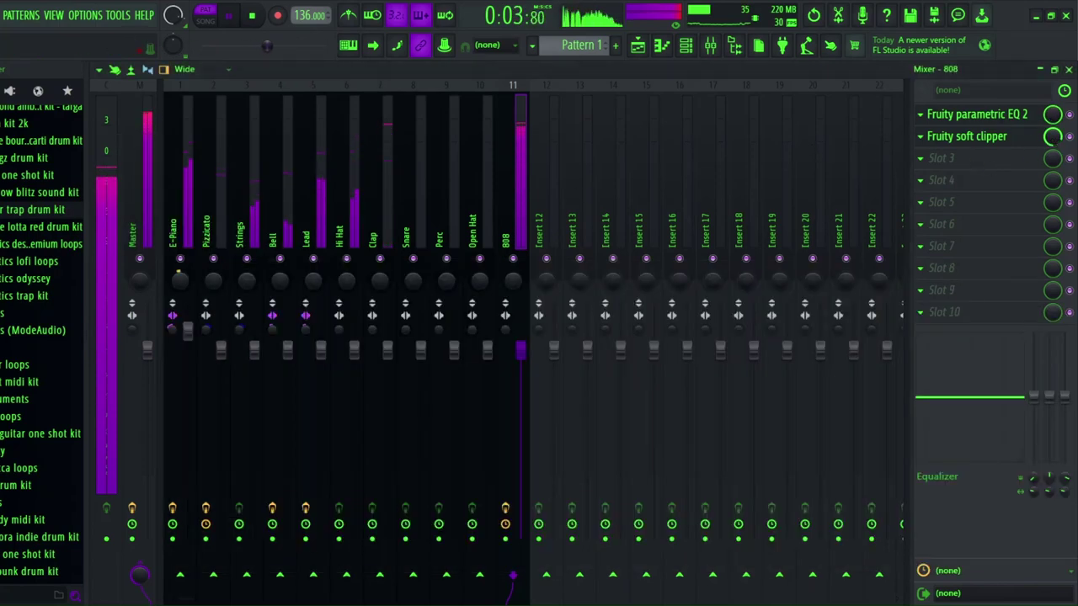
pyautogui.click(661, 45)
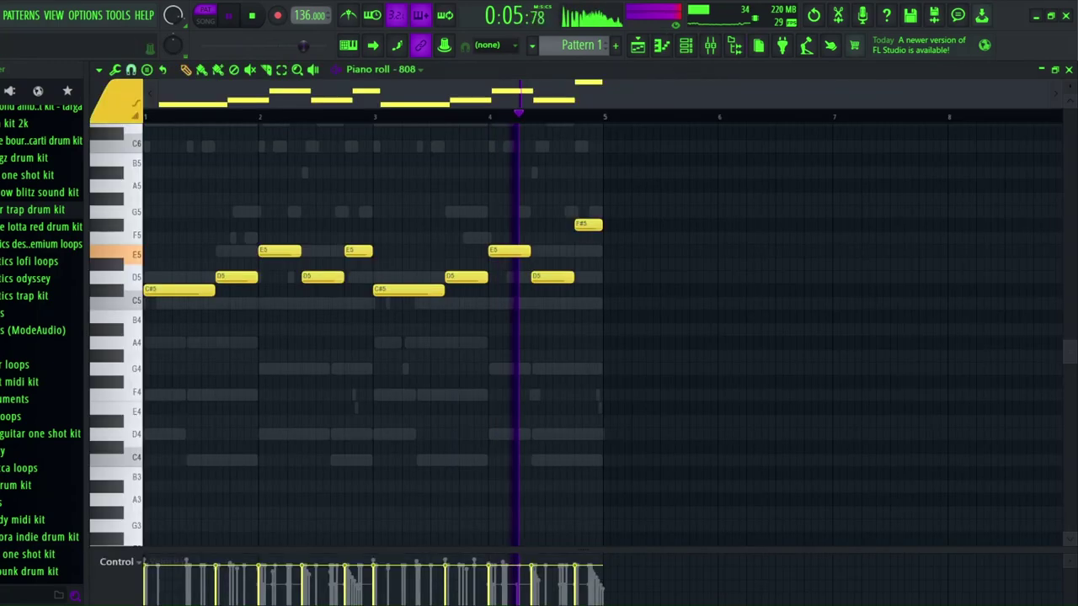
pyautogui.click(711, 44)
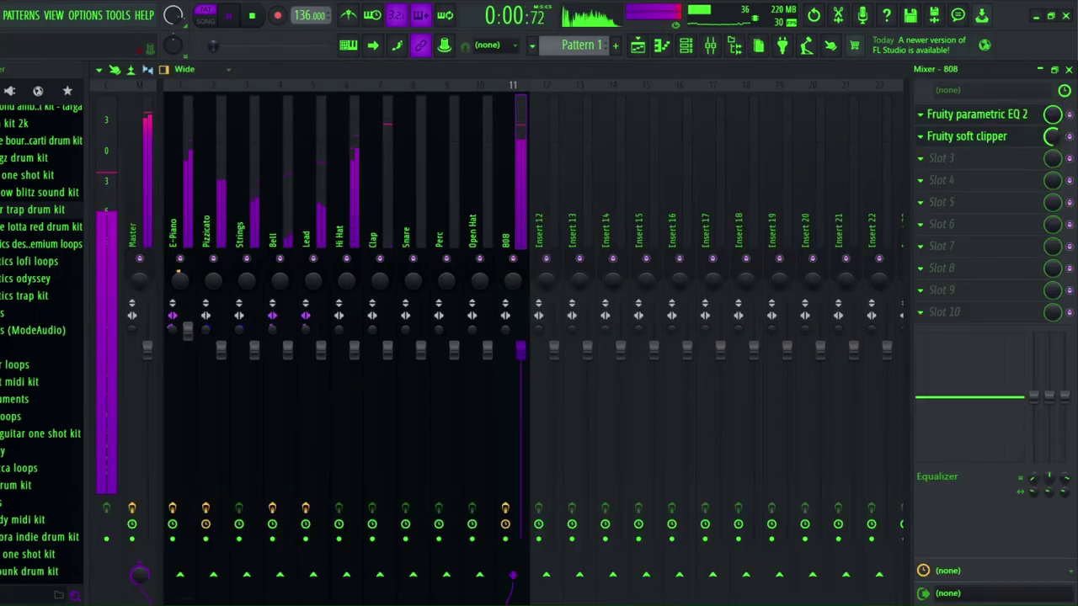
pyautogui.click(662, 45)
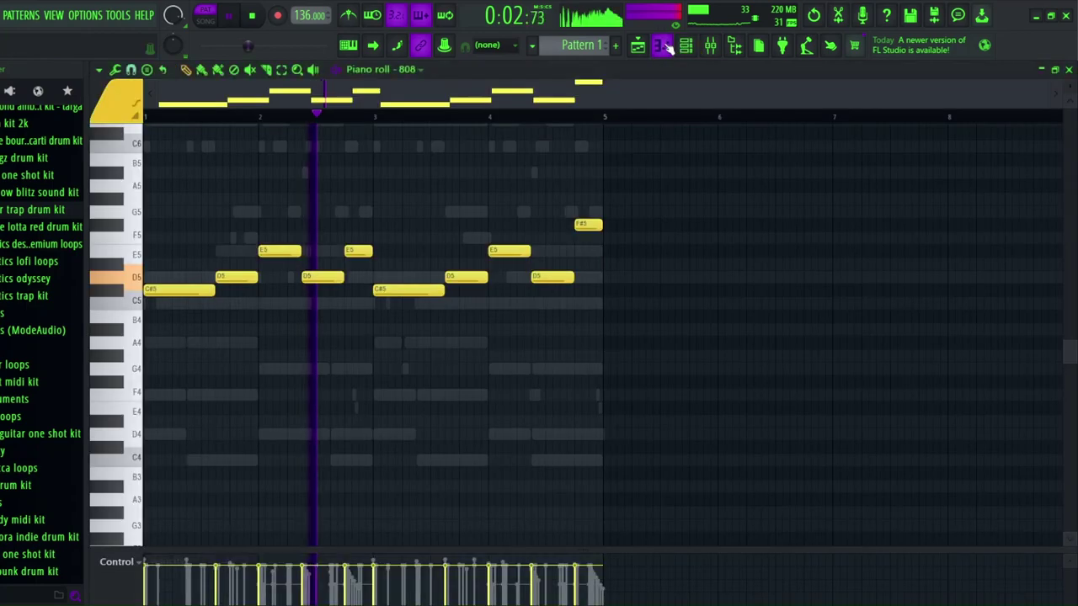
pyautogui.click(711, 45)
# - Select mixer inserts 1 to 11, E-Piano through 808, and lower their volume faders together
pyautogui.click(144, 206)
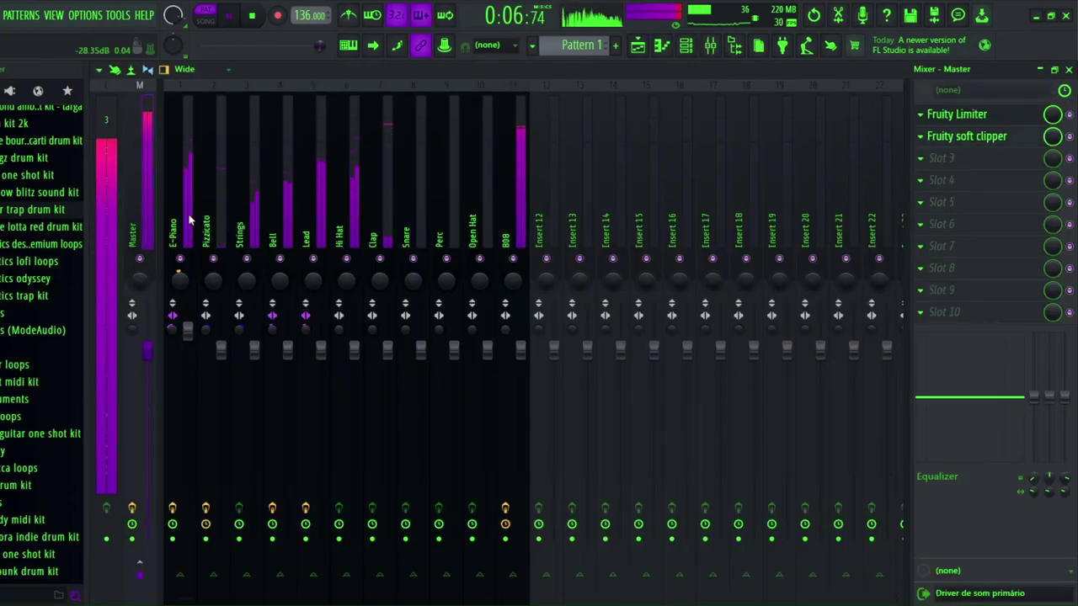
pyautogui.moveTo(189, 221); pyautogui.dragTo(504, 228)
pyautogui.moveTo(525, 333); pyautogui.dragTo(525, 347)
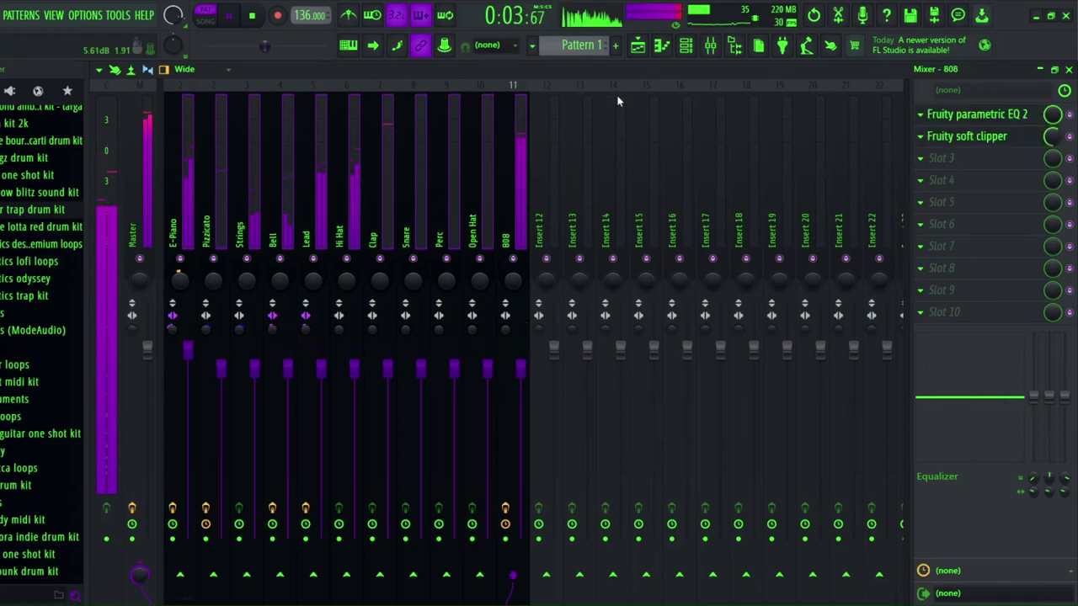
# - Try the first Clap hit on step 5 instead of step 9 against the loop, and return it to step 9
pyautogui.click(660, 53)
pyautogui.press('F6')
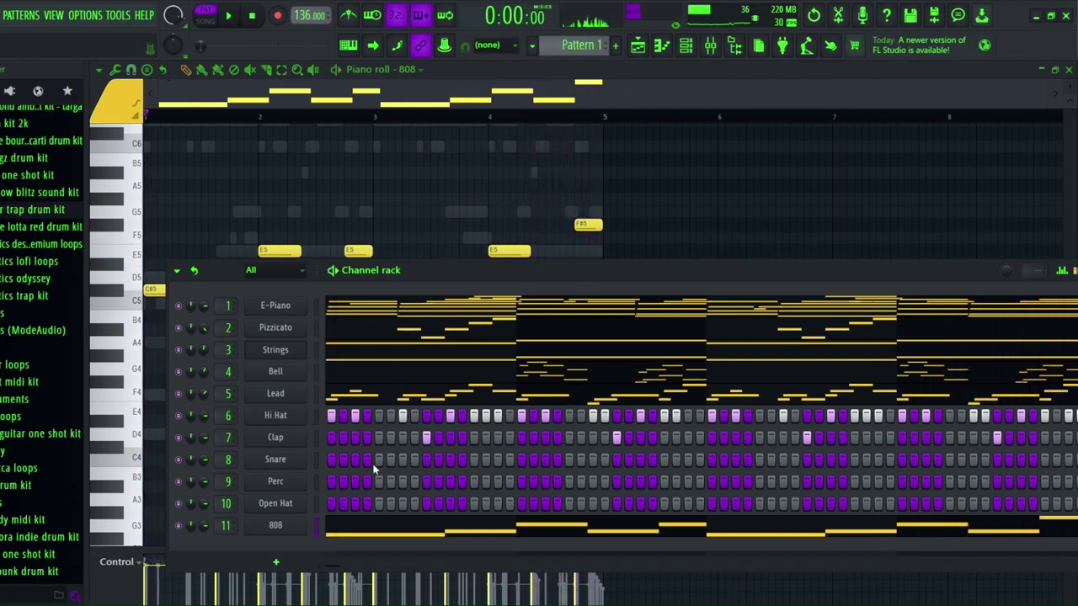
pyautogui.press('space')
pyautogui.rightClick(427, 438)
pyautogui.press('space')
pyautogui.press('space')
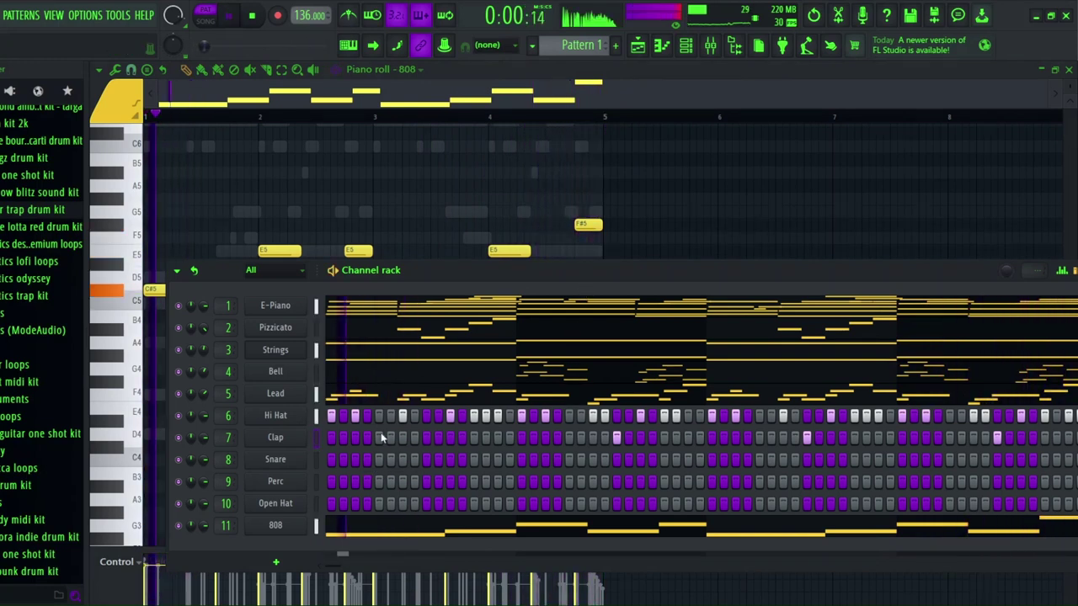
pyautogui.click(380, 437)
pyautogui.press('space')
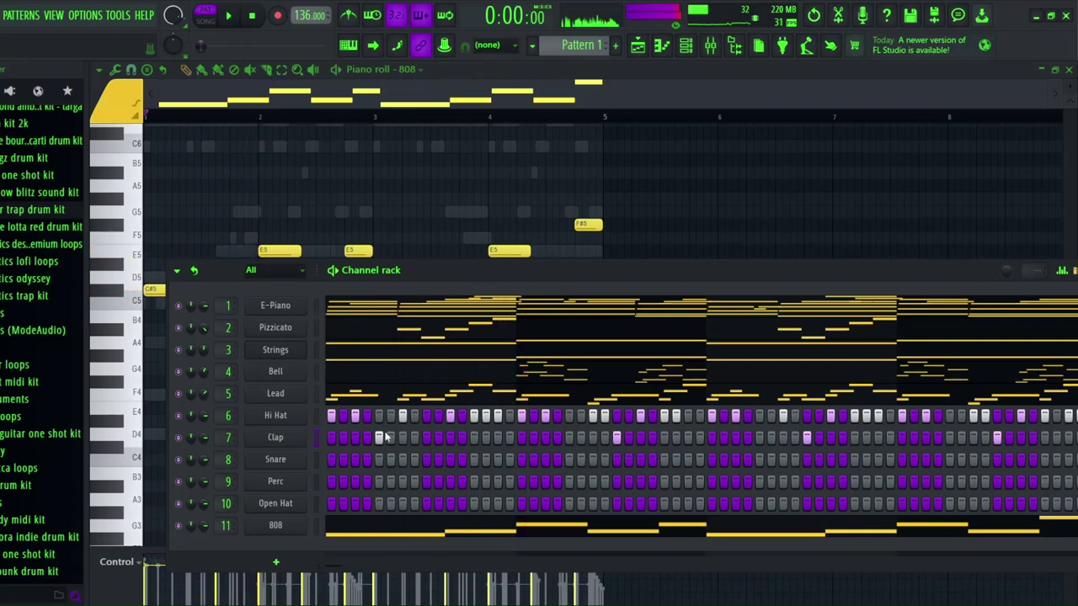
pyautogui.click(381, 437)
pyautogui.press('space')
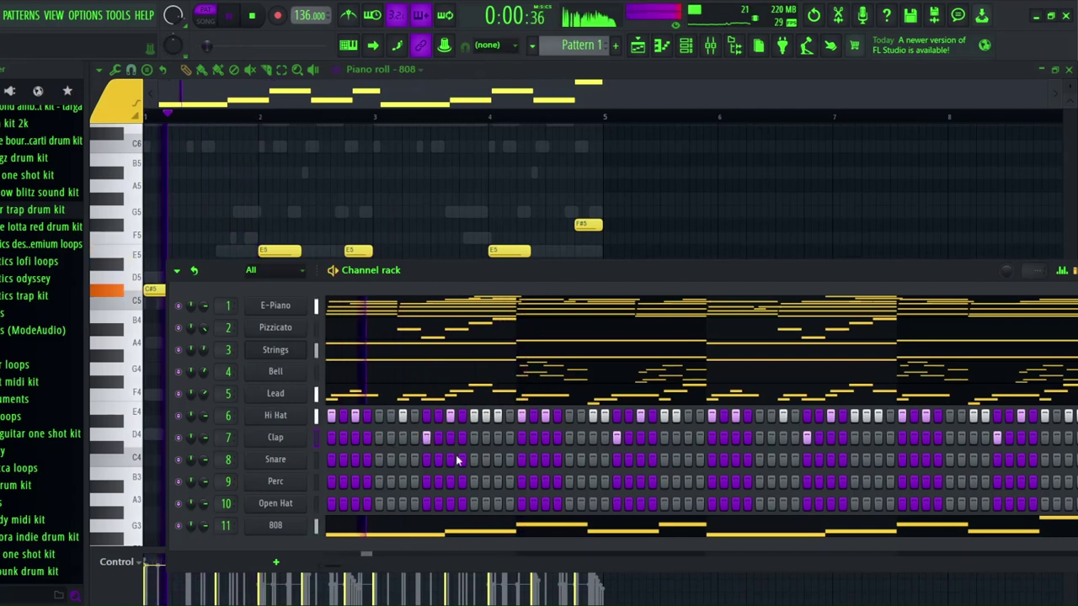
# - Add Clap hits on steps 15 and 21, auditioning the loop without the step 25 hit before restoring it
pyautogui.click(495, 438)
pyautogui.press('space')
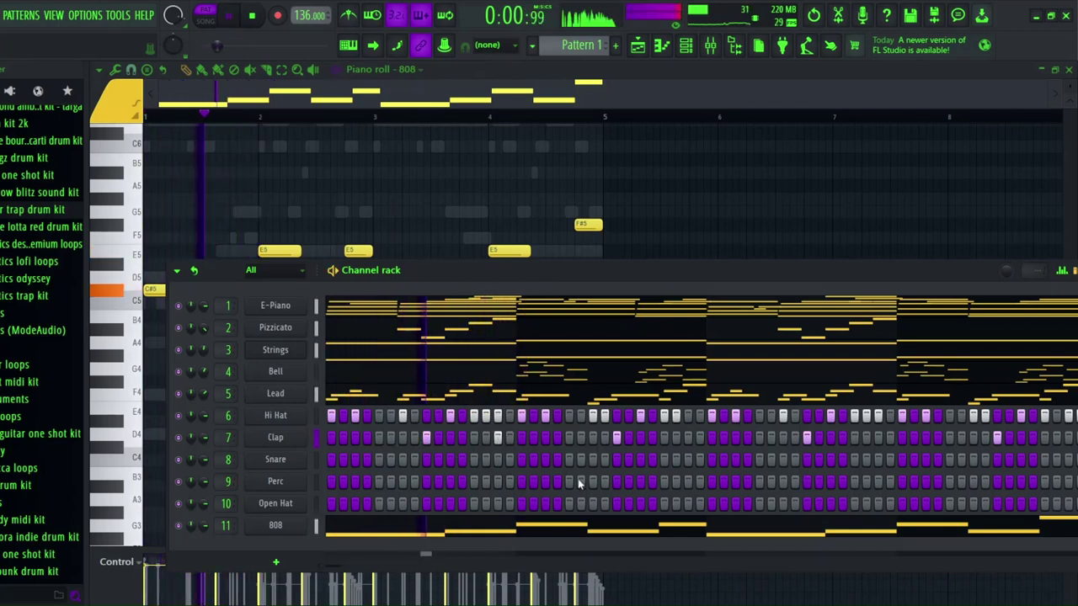
pyautogui.press('space')
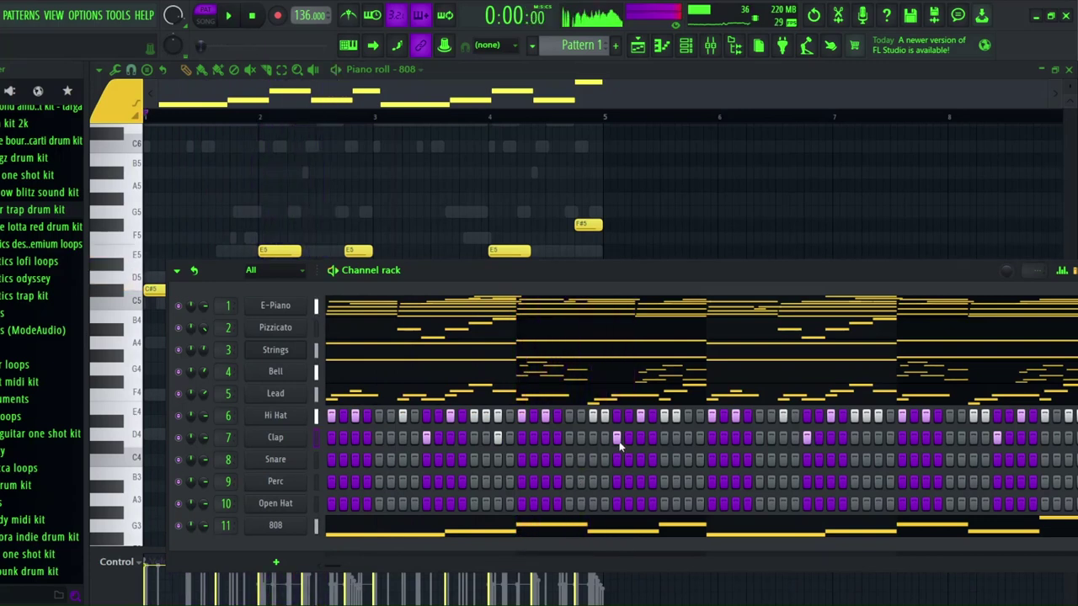
pyautogui.click(569, 438)
pyautogui.press('space')
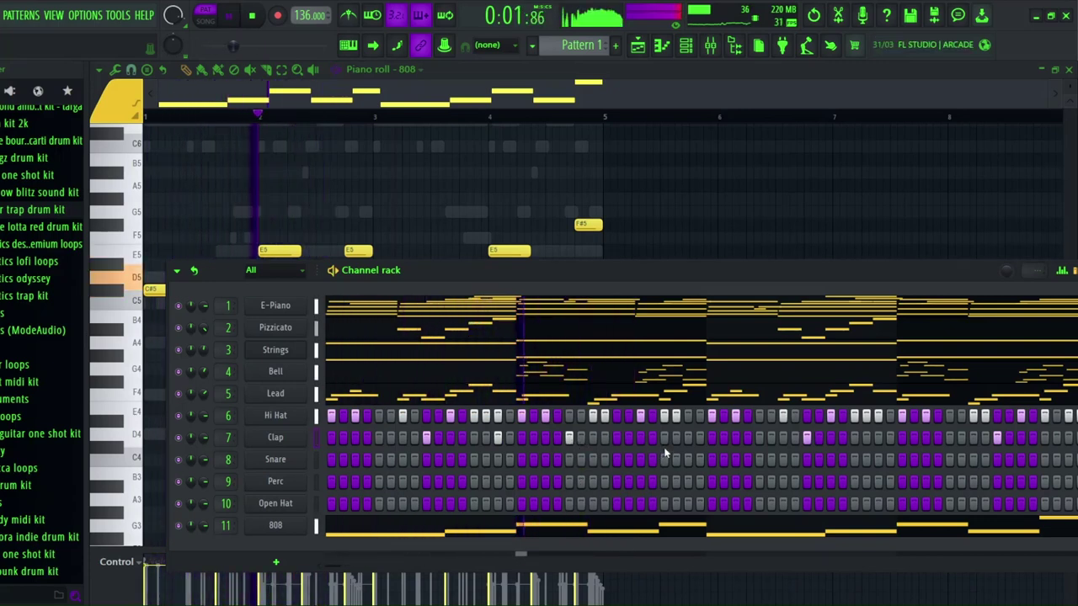
pyautogui.press('space')
pyautogui.press('space')
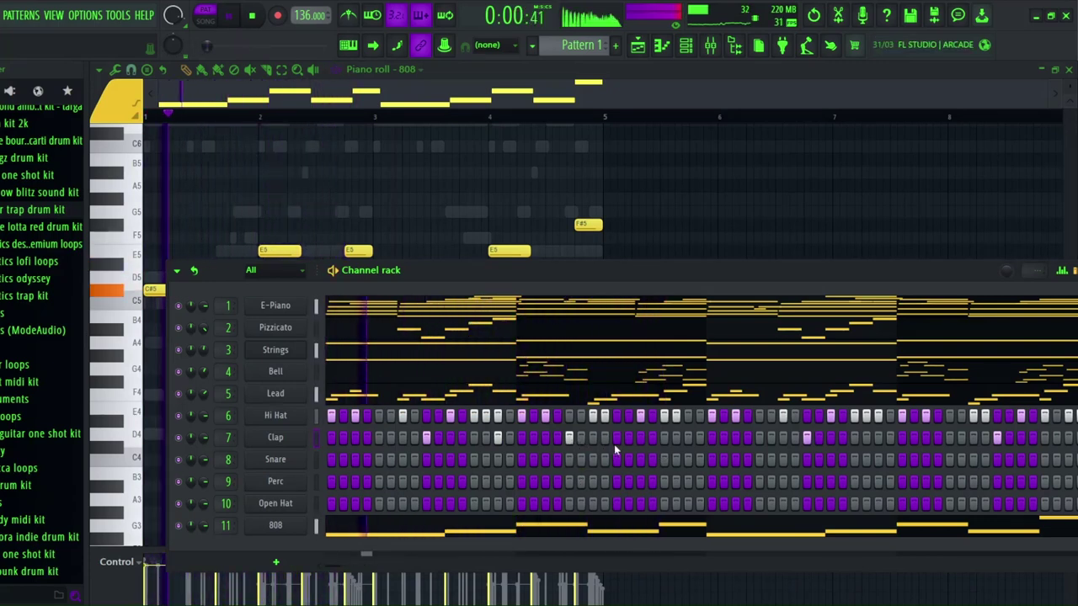
pyautogui.click(615, 439)
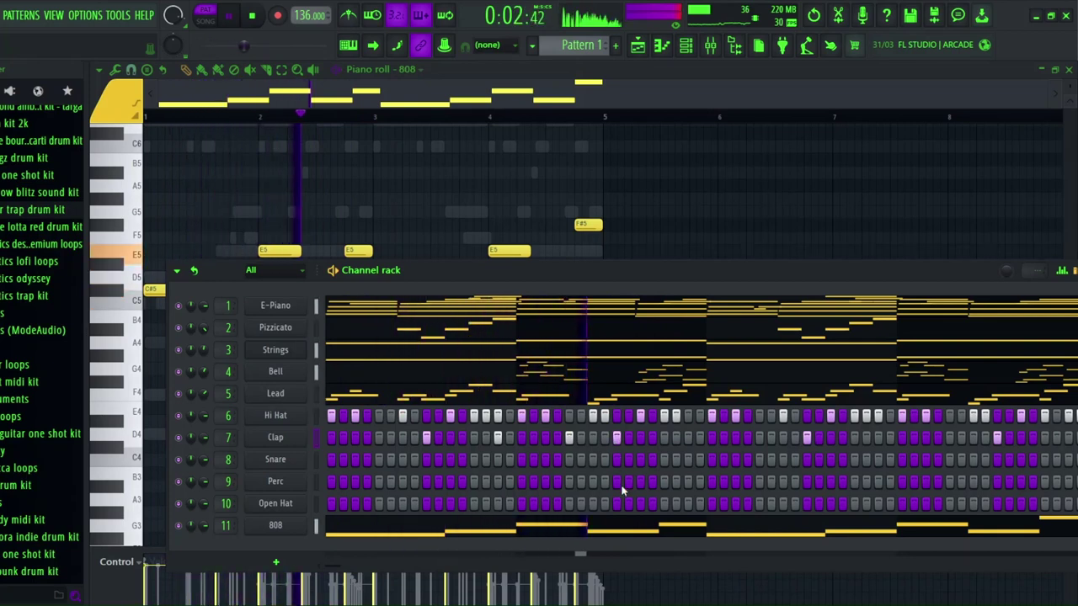
# - Add a Clap hit on step 53, trying other hits on steps 45, 47 and 51 against the loop
pyautogui.press('space')
pyautogui.press('space')
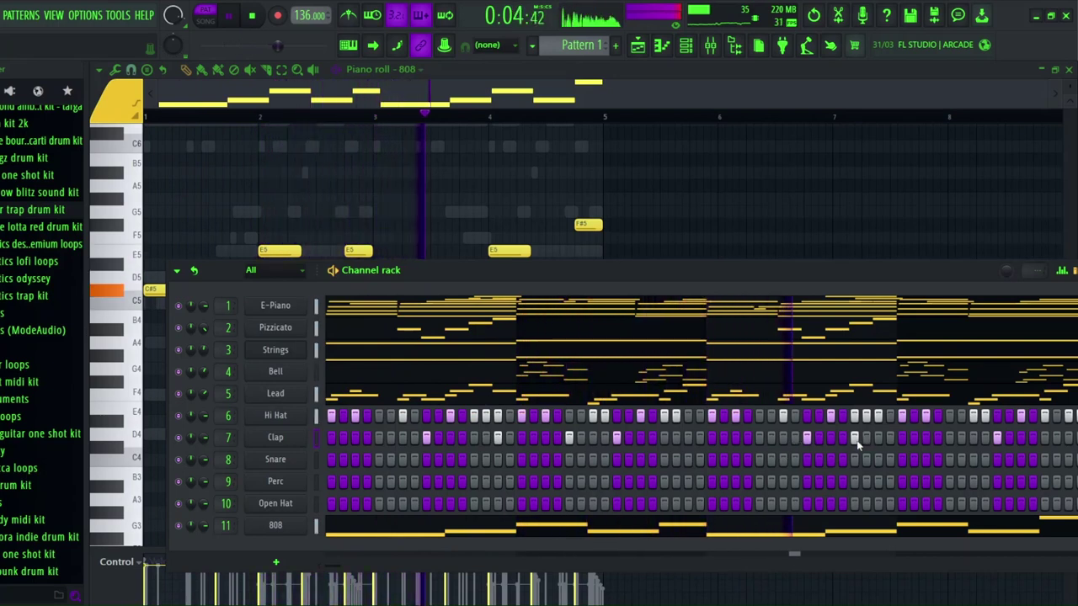
pyautogui.press('space')
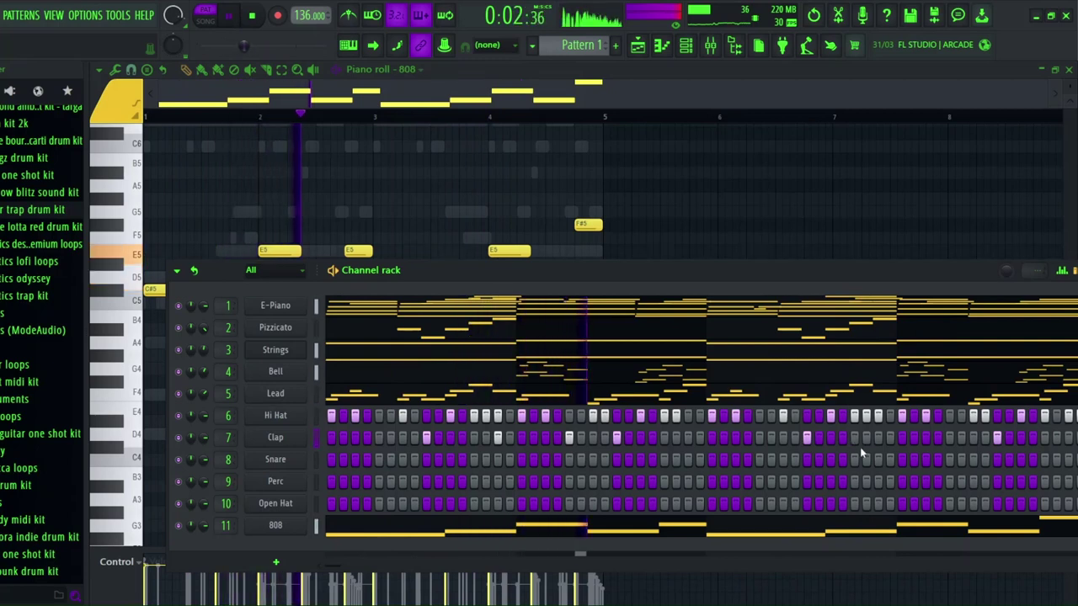
pyautogui.click(901, 437)
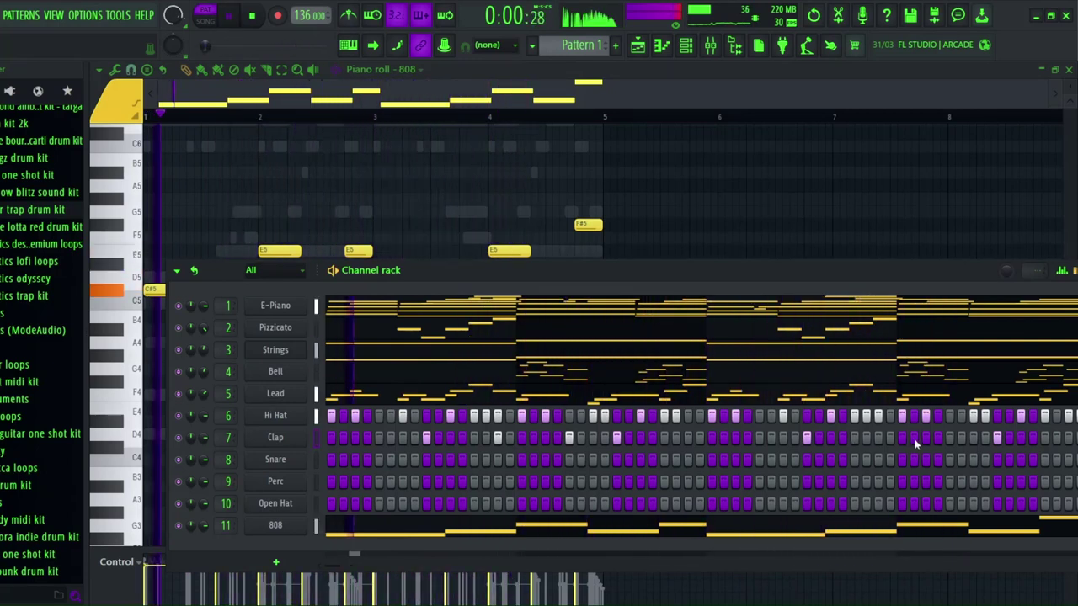
pyautogui.click(996, 440)
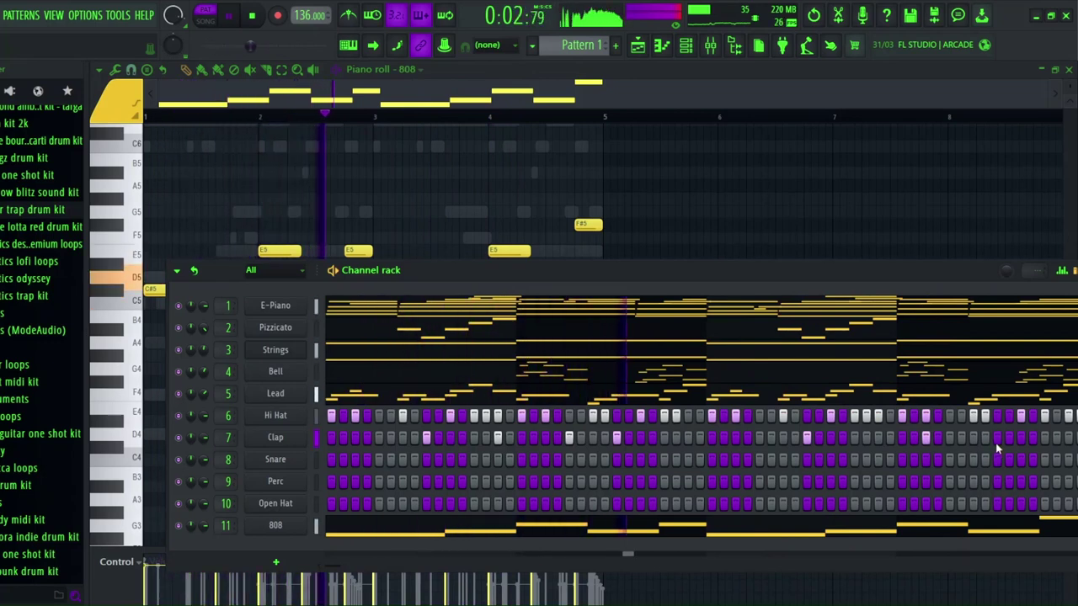
pyautogui.click(949, 439)
pyautogui.click(878, 439)
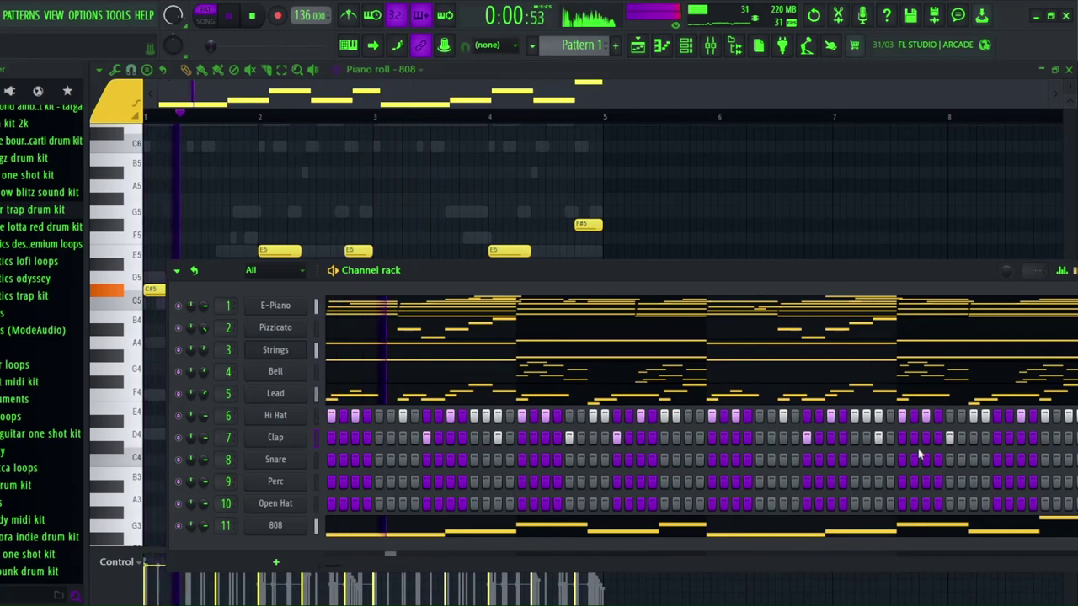
pyautogui.rightClick(878, 439)
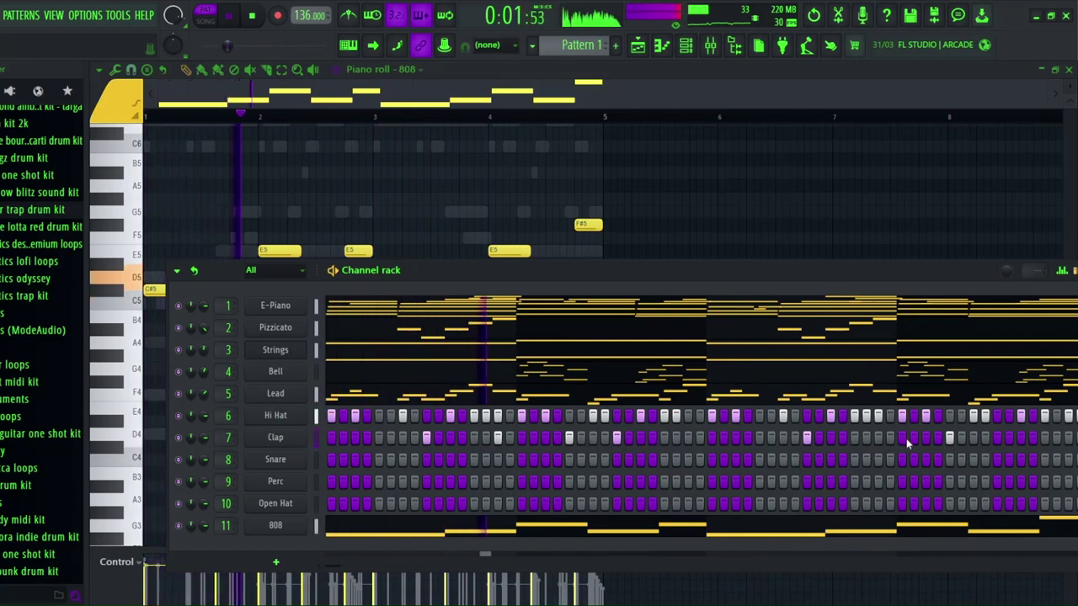
# - Finish the second-half Clap pattern with hits on steps 39, 45, 53 and 59, removing those on steps 41 and 57
pyautogui.click(856, 438)
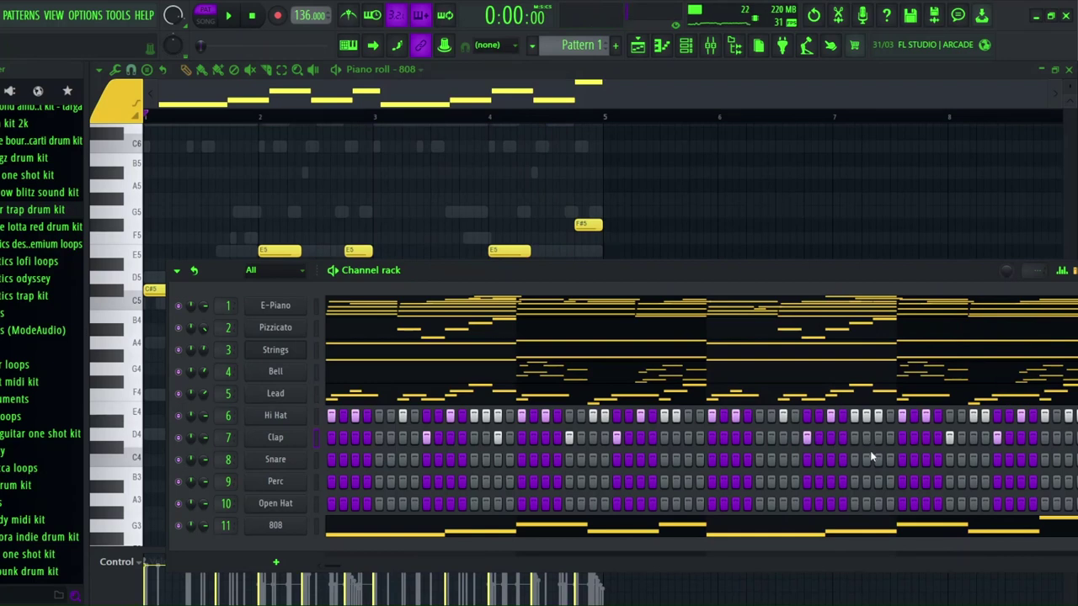
pyautogui.click(785, 440)
pyautogui.rightClick(806, 440)
pyautogui.press('space')
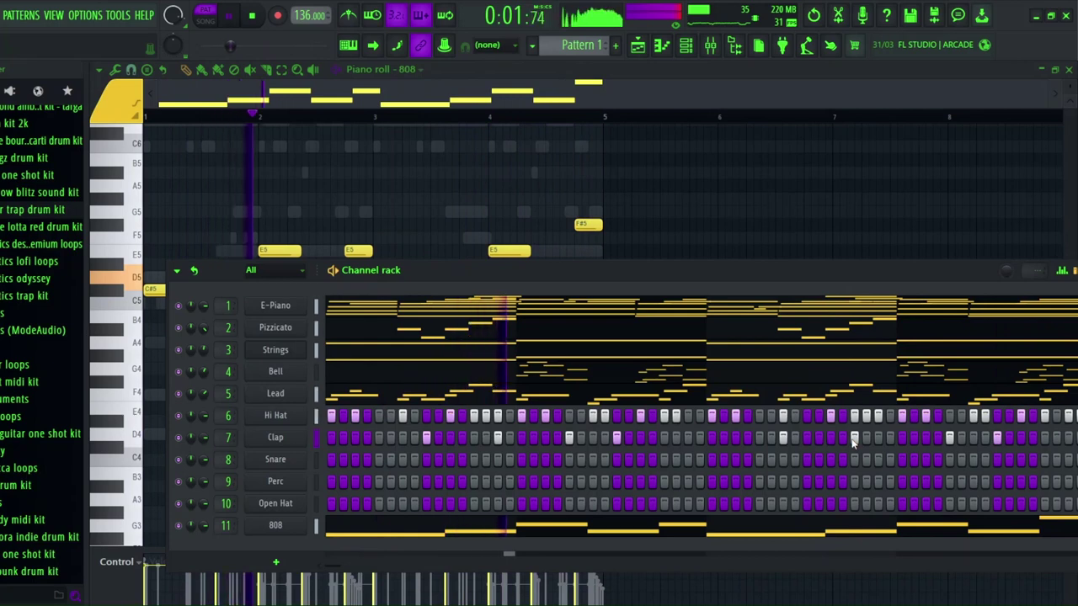
pyautogui.rightClick(949, 438)
pyautogui.click(949, 437)
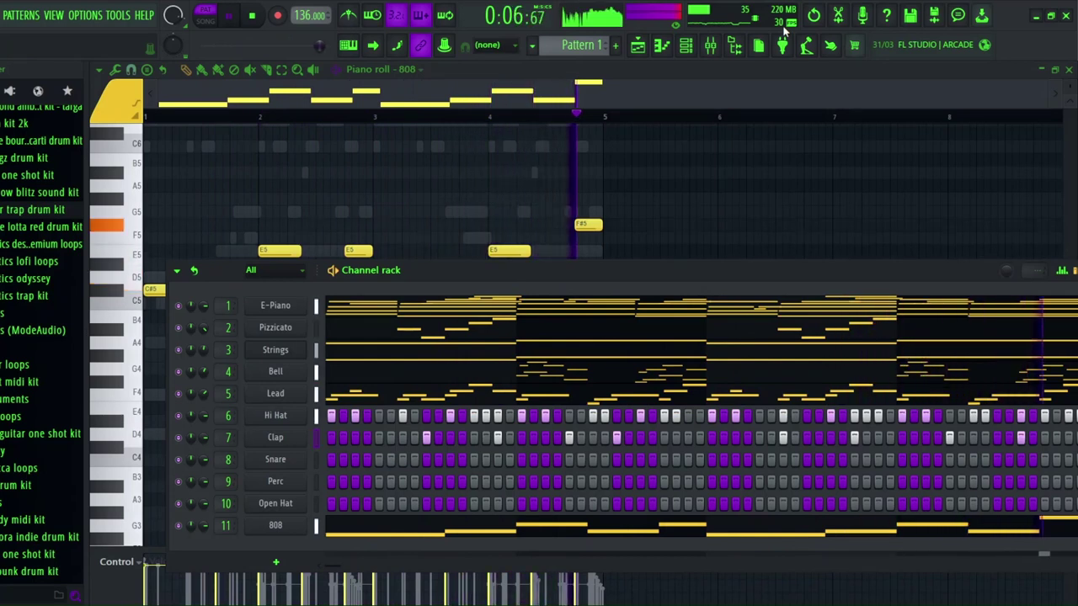
pyautogui.press('space')
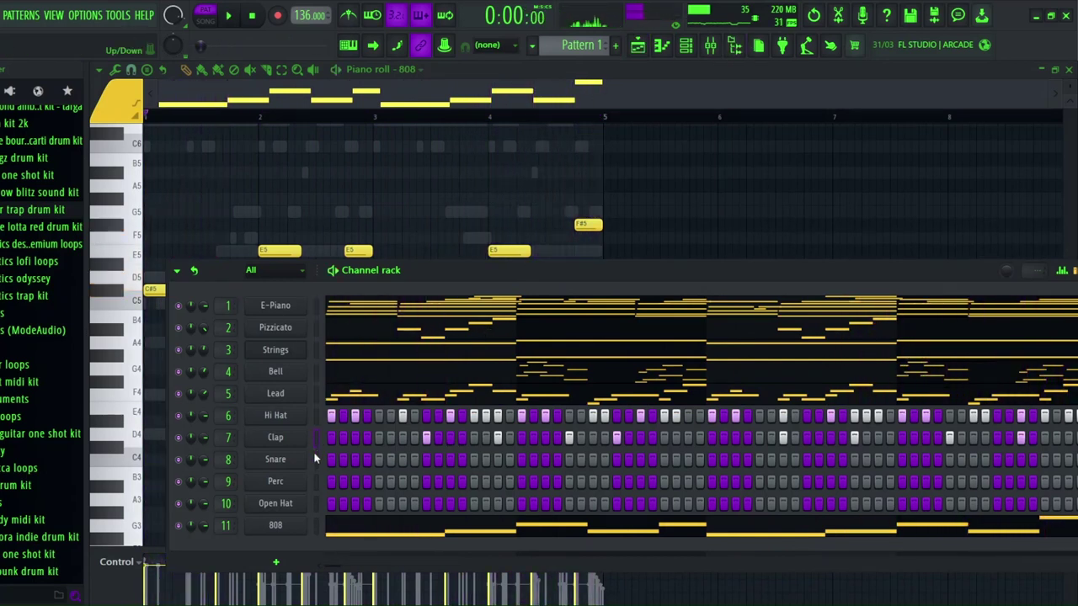
# - Add Snare hits on steps 3 and 35, and try a run on steps 17 to 19 against the loop
pyautogui.press('space')
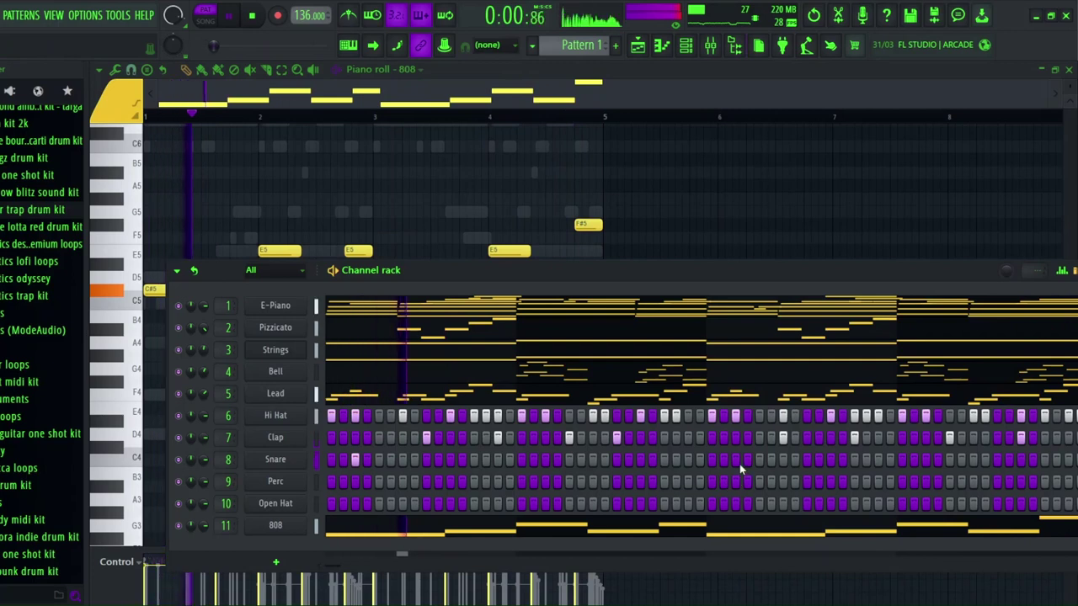
pyautogui.press('space')
pyautogui.press('space')
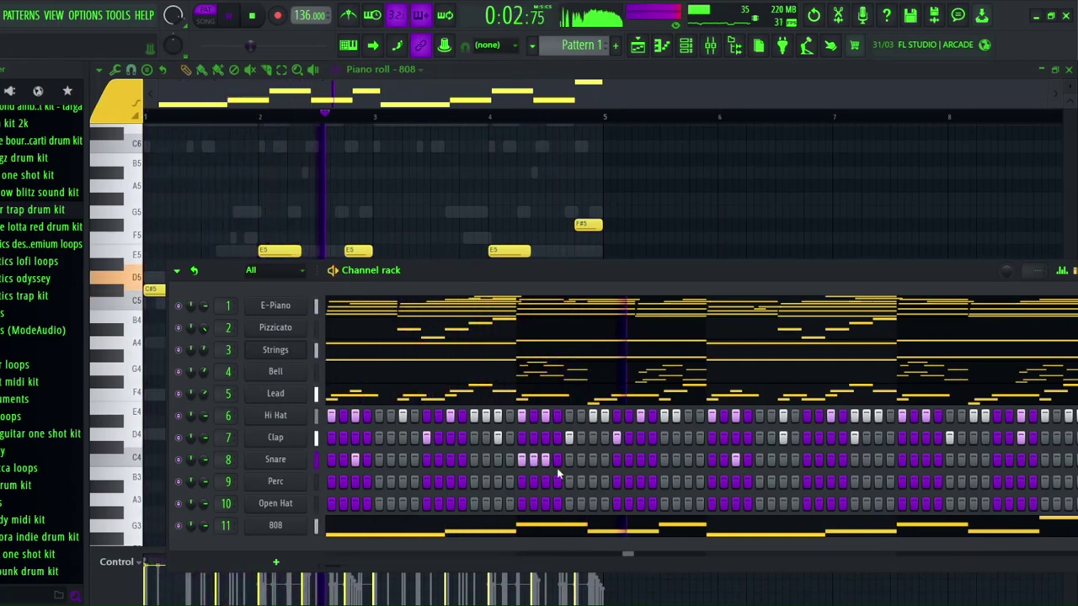
pyautogui.press('space')
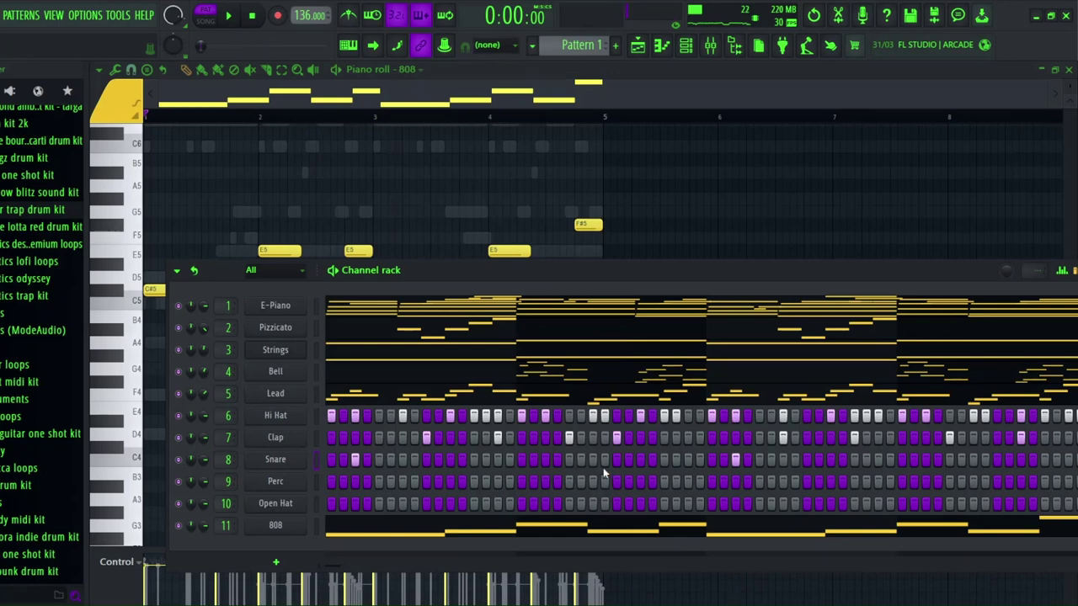
# - Fill Snare steps 17 to 19 again and try a matching run on steps 49 to 51
pyautogui.moveTo(522, 459); pyautogui.dragTo(546, 460)
pyautogui.press('space')
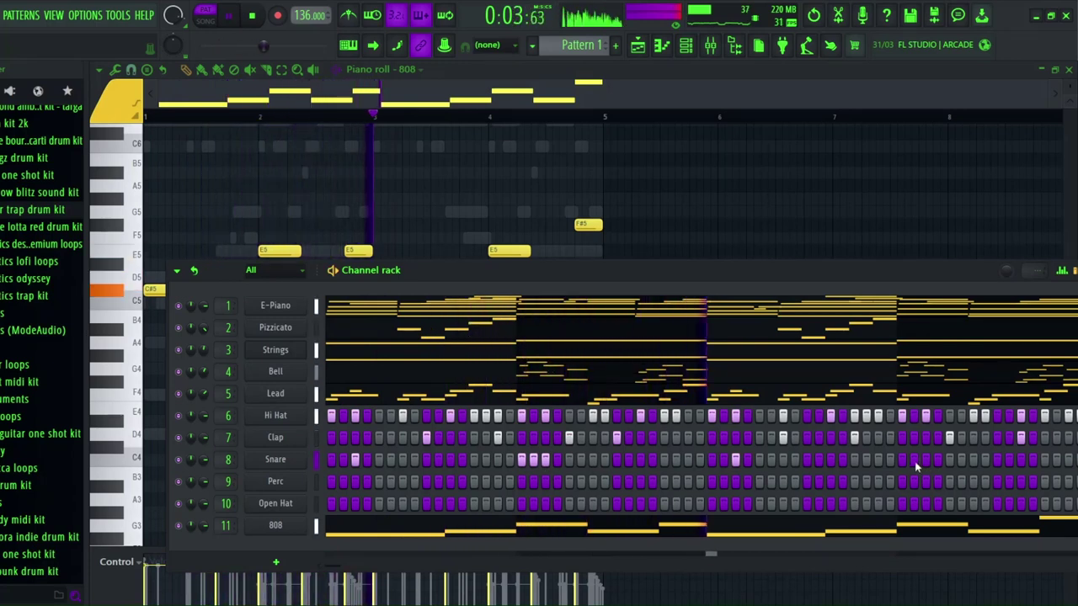
pyautogui.moveTo(902, 461); pyautogui.dragTo(926, 466)
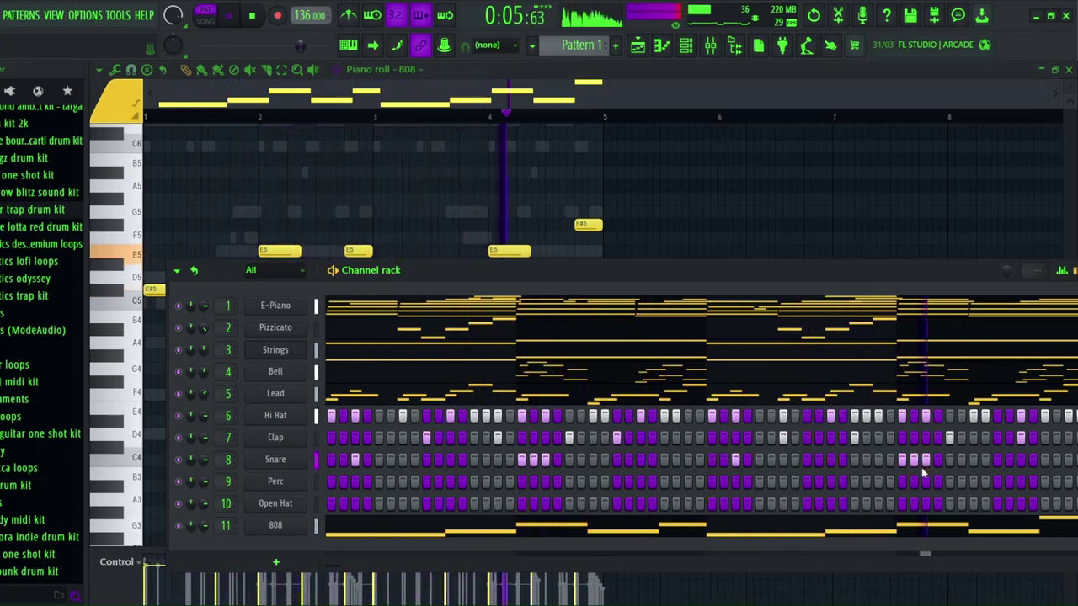
pyautogui.press('space')
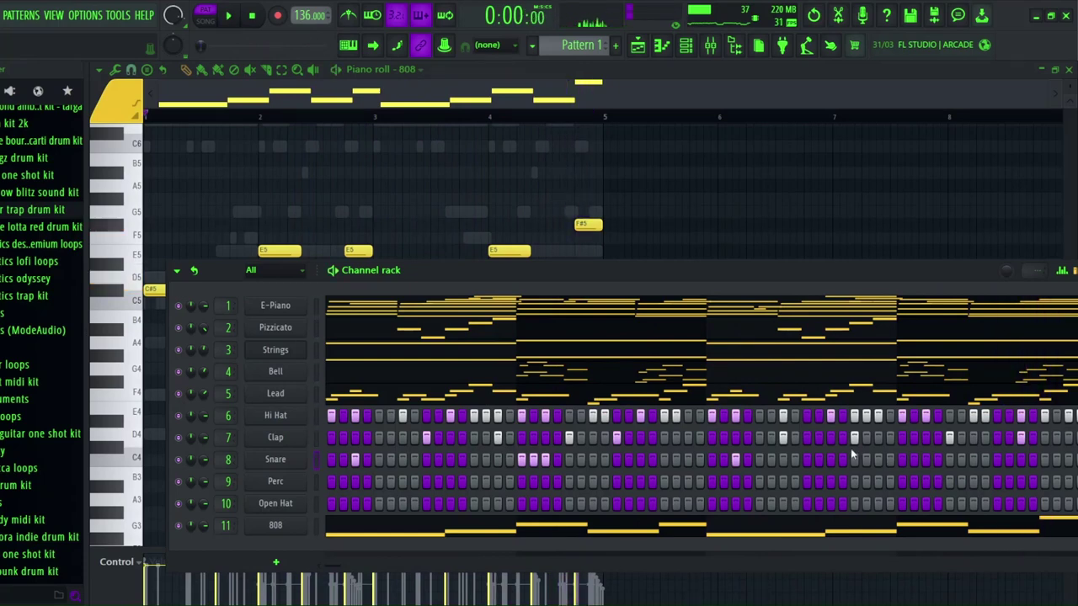
# - Reduce the Snare run on steps 17 to 19 to its last hit and add a single matching hit on step 51
pyautogui.moveTo(832, 268); pyautogui.dragTo(788, 257)
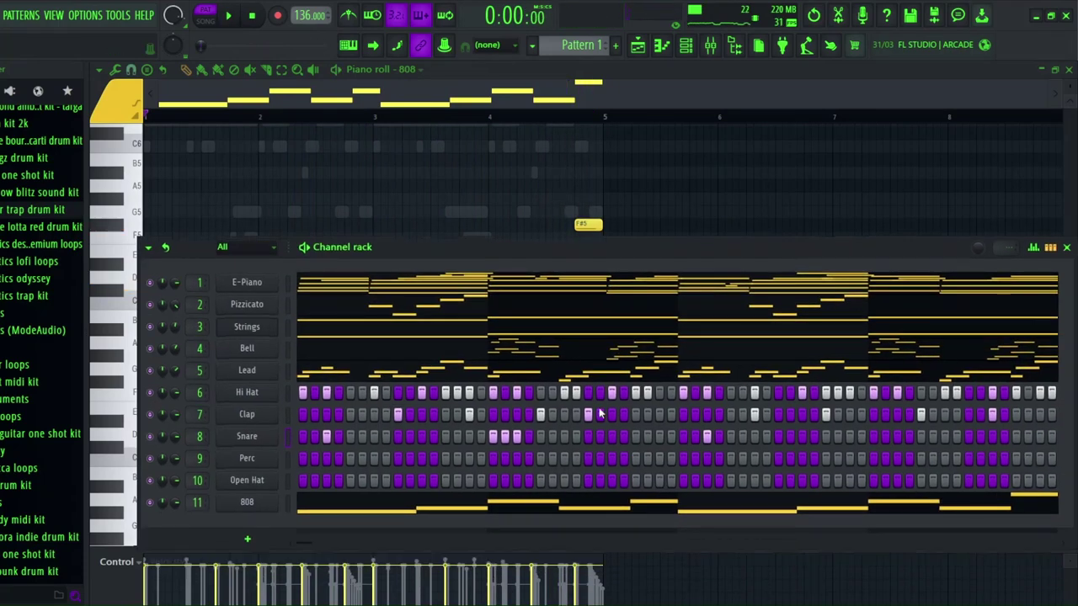
pyautogui.press('space')
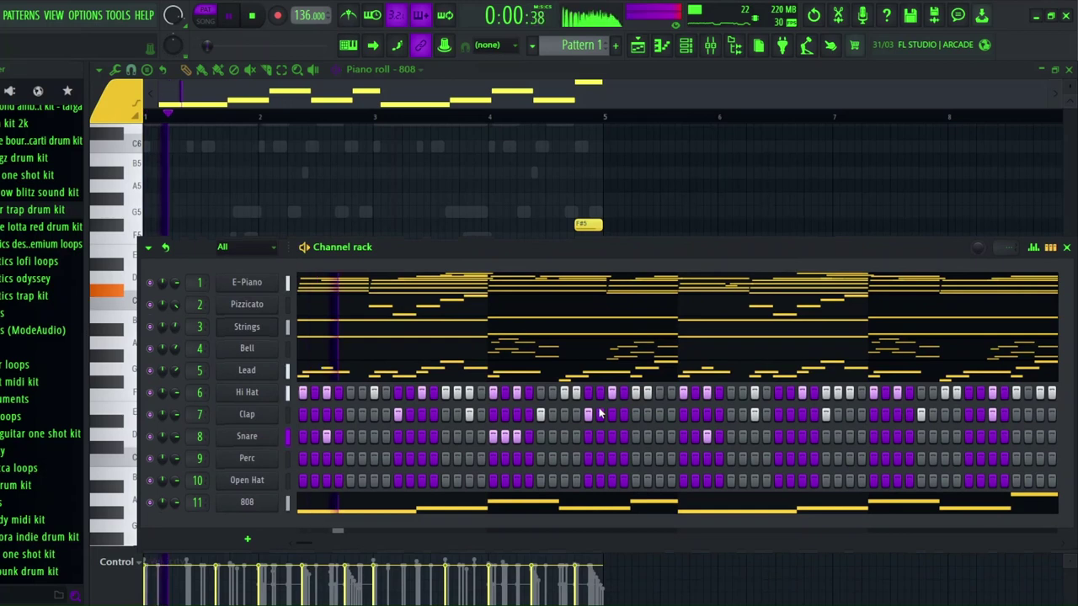
pyautogui.rightClick(493, 436)
pyautogui.rightClick(503, 436)
pyautogui.press('space')
pyautogui.press('space')
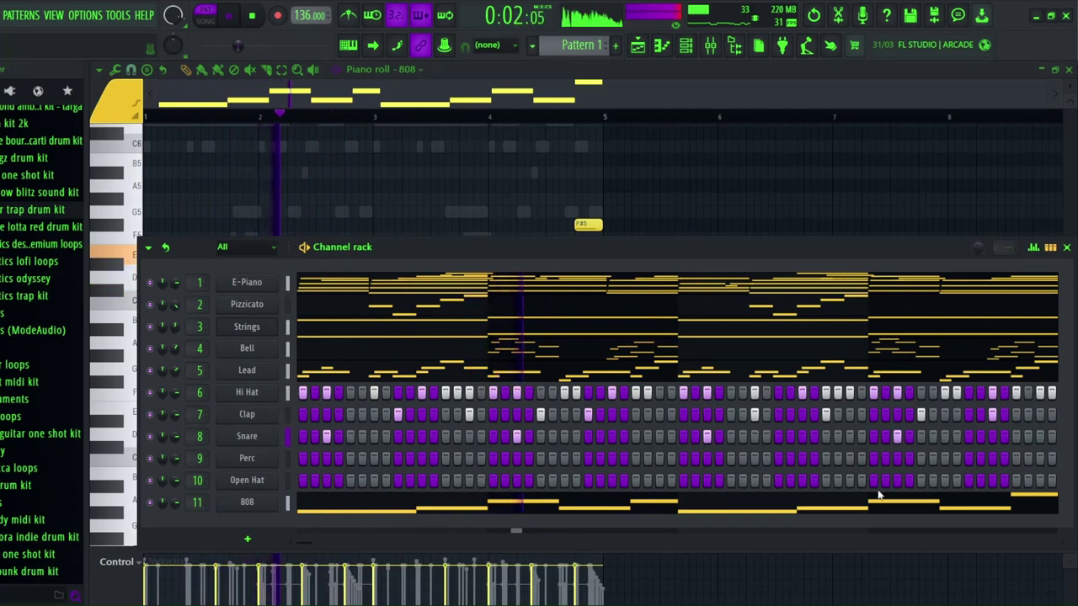
pyautogui.press('space')
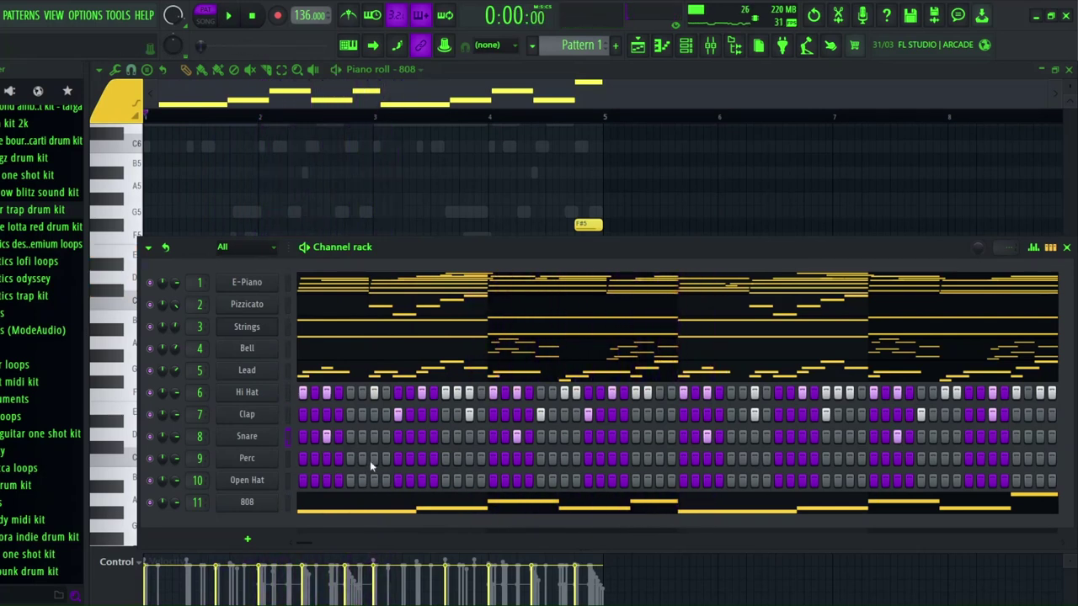
# - Add Perc hits on steps 7, 31, 37 and 63 while checking them against the loop
pyautogui.click(371, 459)
pyautogui.press('space')
pyautogui.click(660, 458)
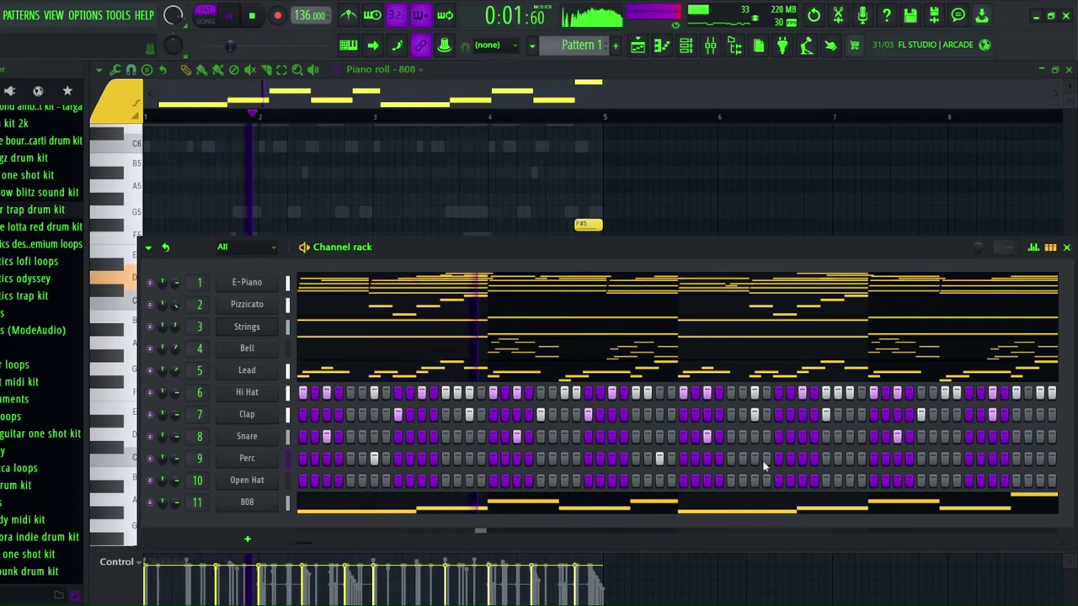
pyautogui.press('space')
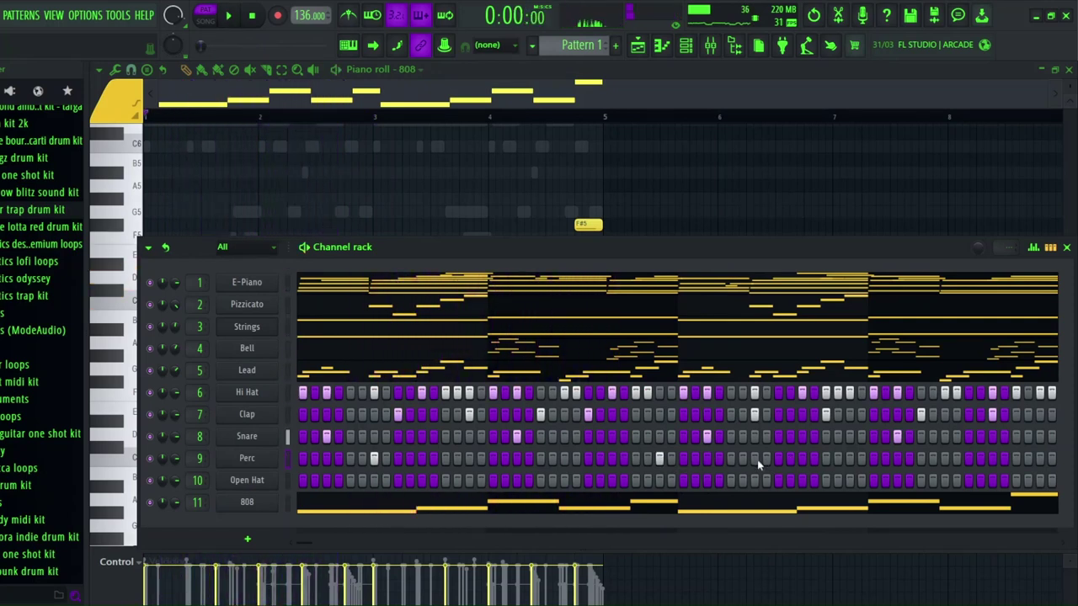
pyautogui.press('space')
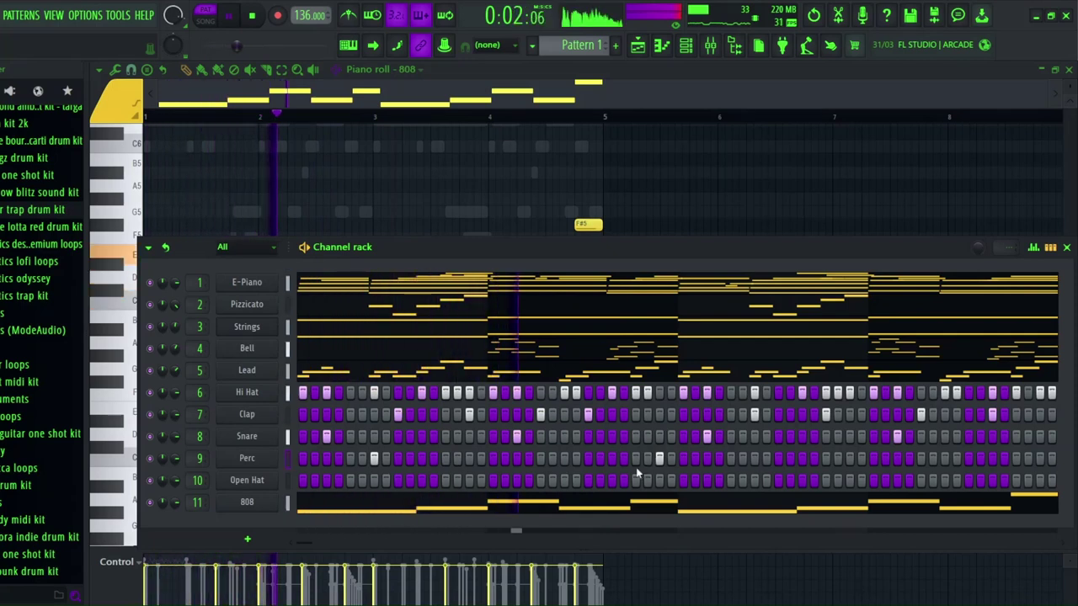
pyautogui.click(729, 458)
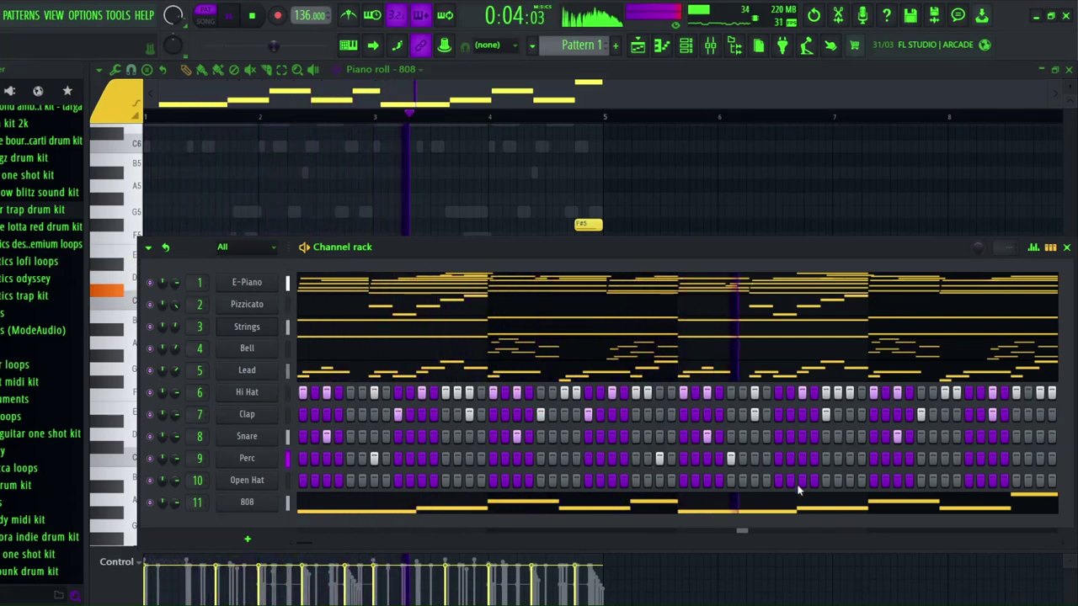
pyautogui.click(1016, 458)
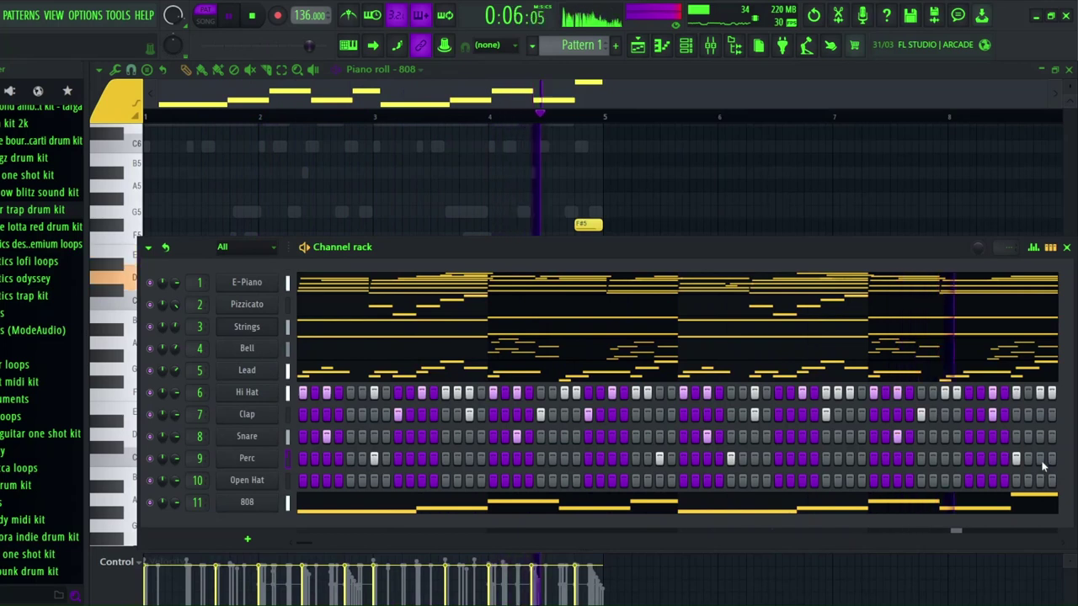
pyautogui.click(1039, 458)
pyautogui.press('space')
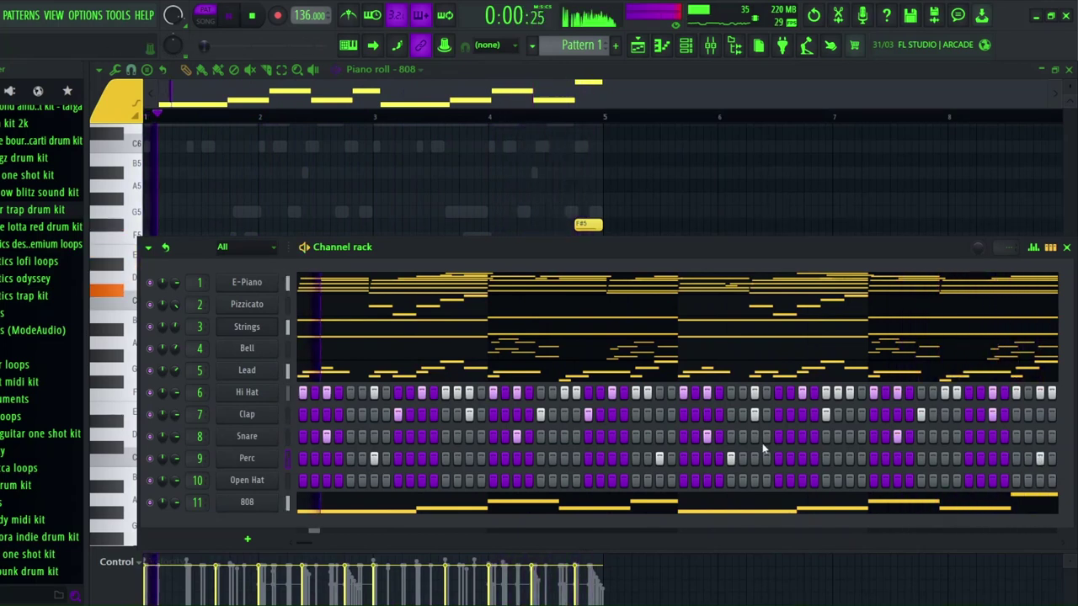
# - Set the Snare volume to 66% and extend its hits over steps 3 to 5 and 35 to 37, removing the Perc hit on step 37
pyautogui.press('space')
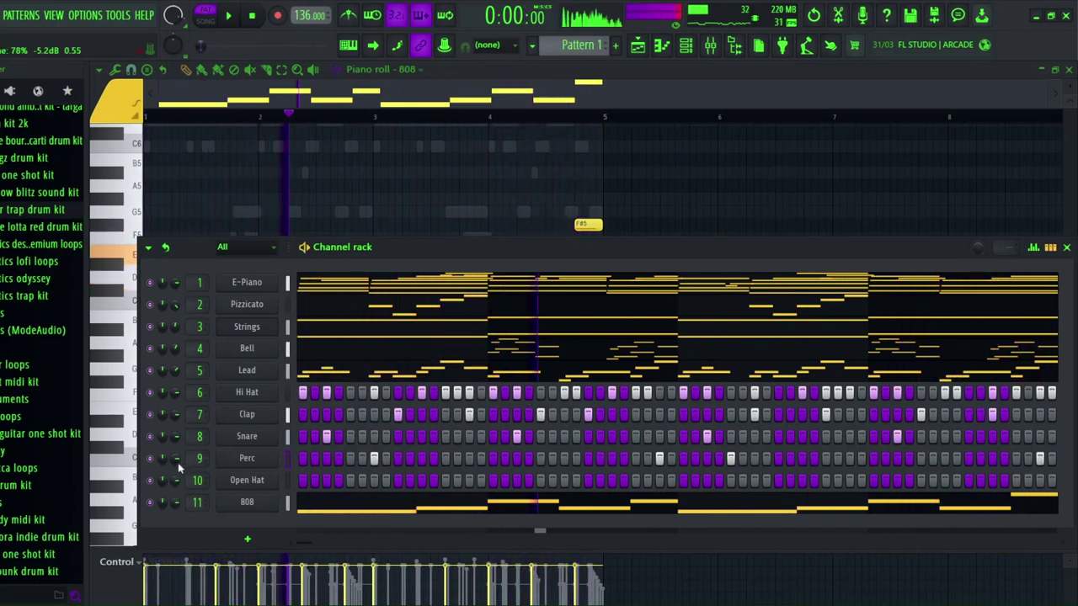
pyautogui.press('space')
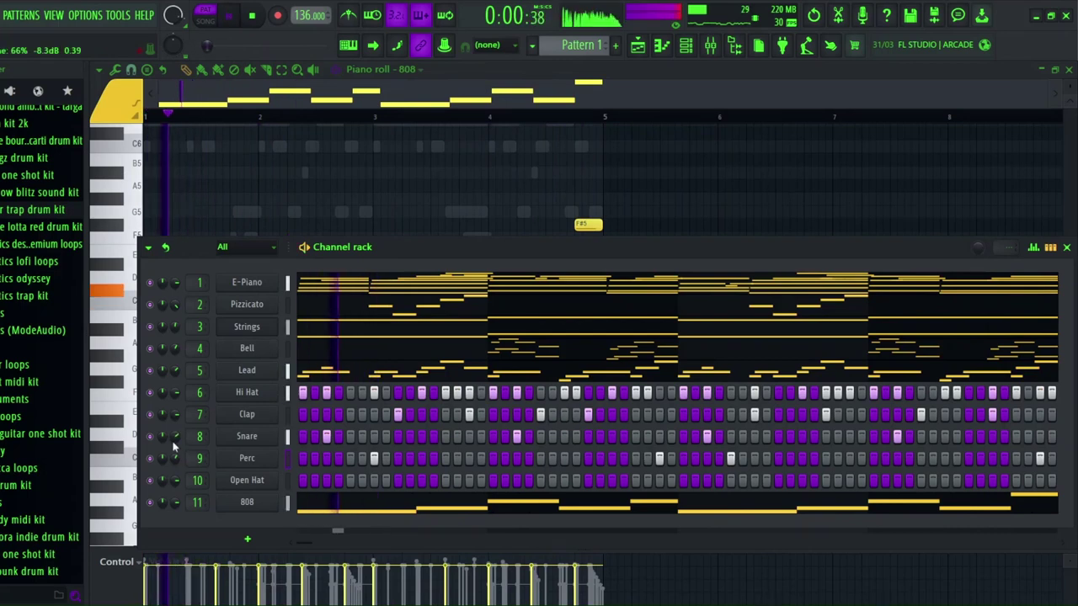
pyautogui.press('space')
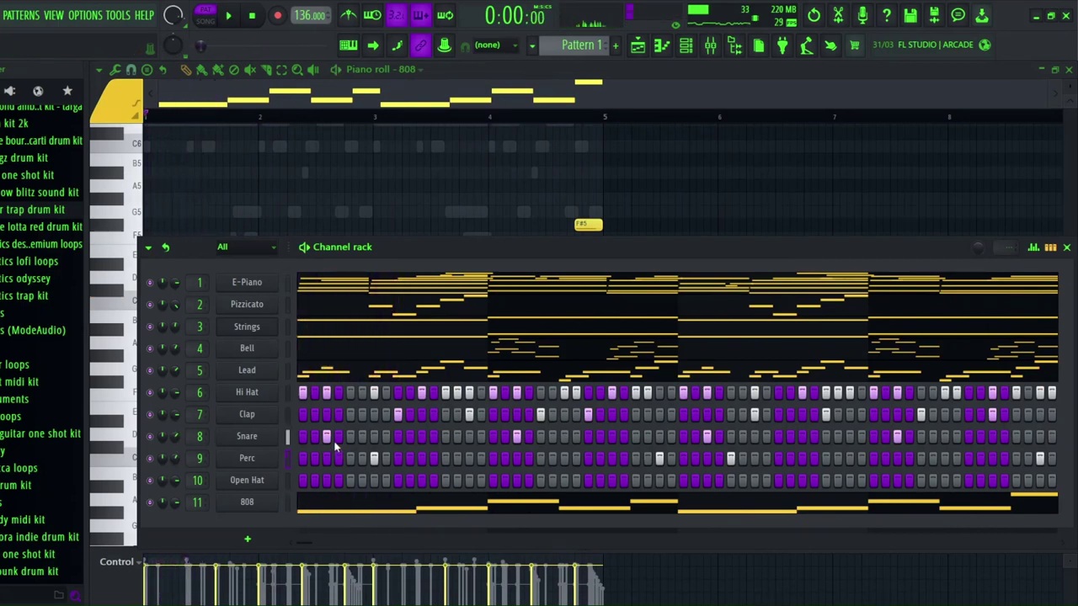
pyautogui.press('space')
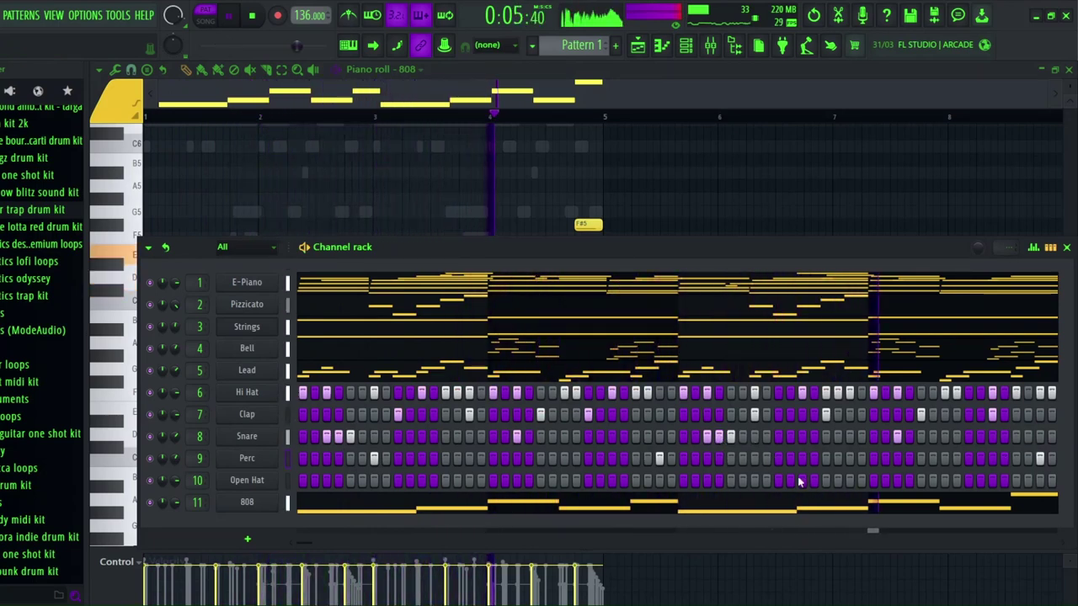
# - Clear the Perc hits and delete the Perc channel after checking the loop without it
pyautogui.press('space')
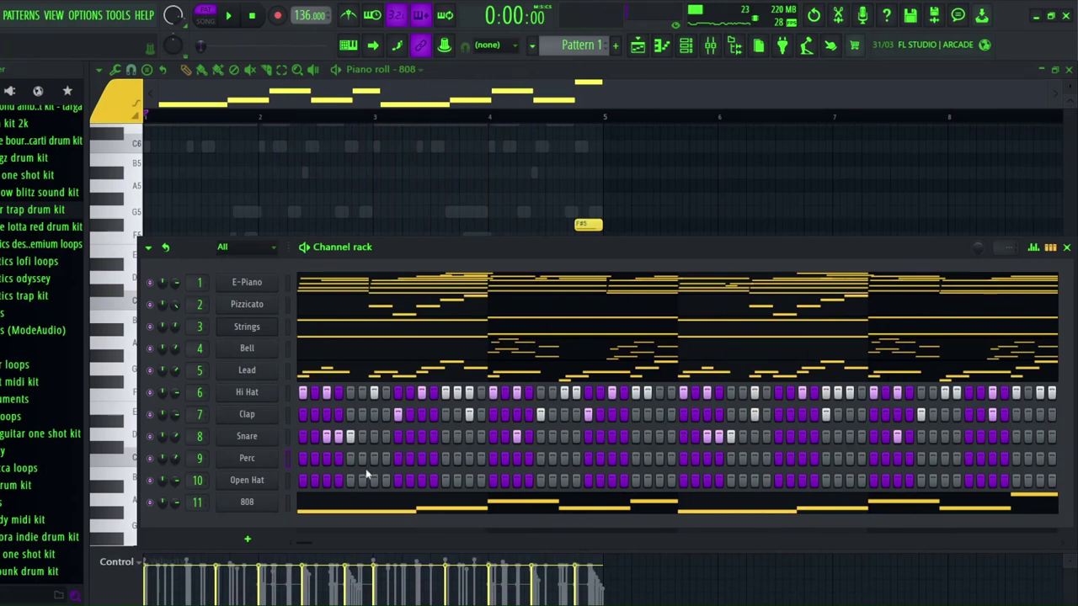
pyautogui.press('space')
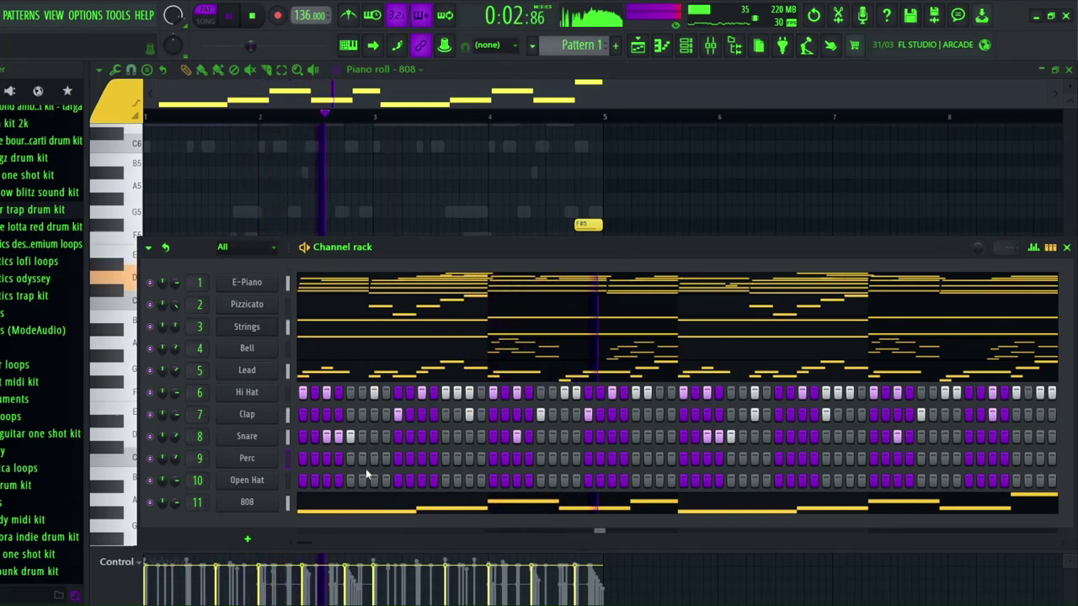
pyautogui.hotkey('alt', 'Delete')
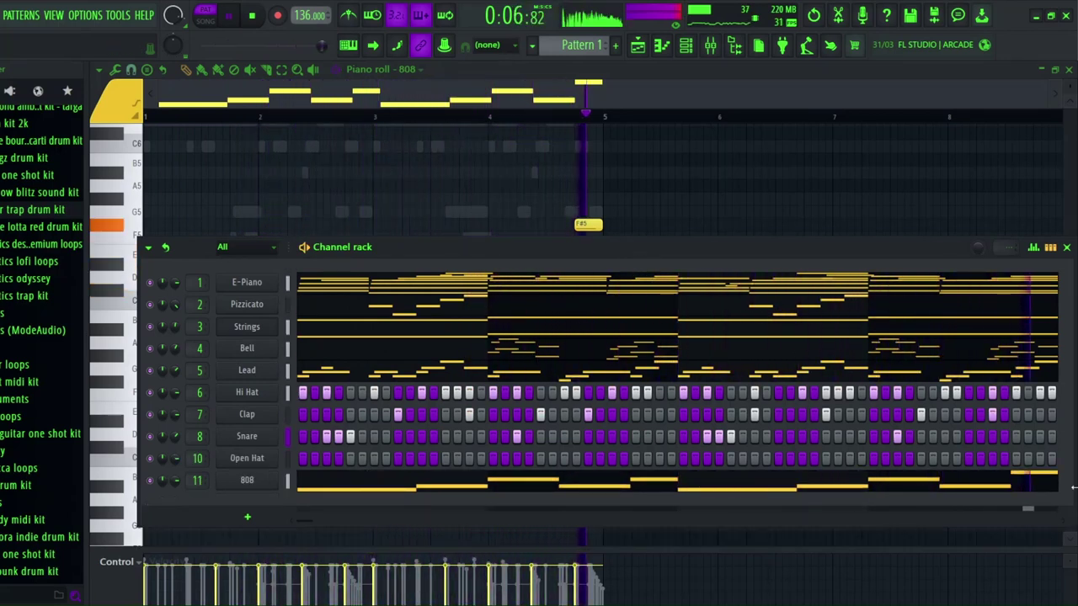
# - Add Snare hits on steps 31 and 63 and adjust the Snare volume against the loop
pyautogui.press('space')
pyautogui.press('space')
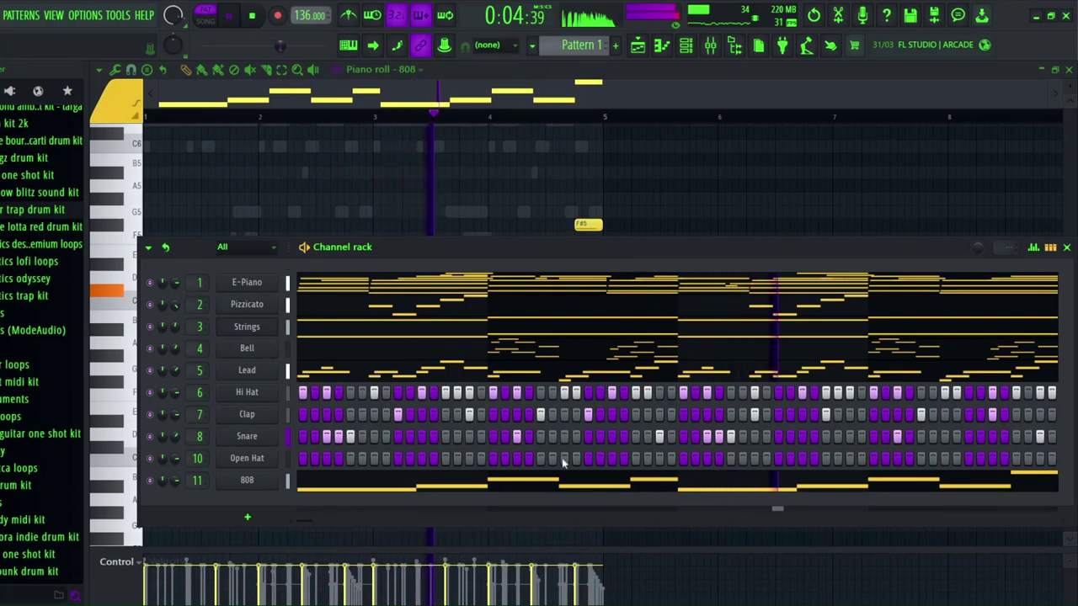
pyautogui.moveTo(176, 436); pyautogui.dragTo(176, 433)
pyautogui.press('space')
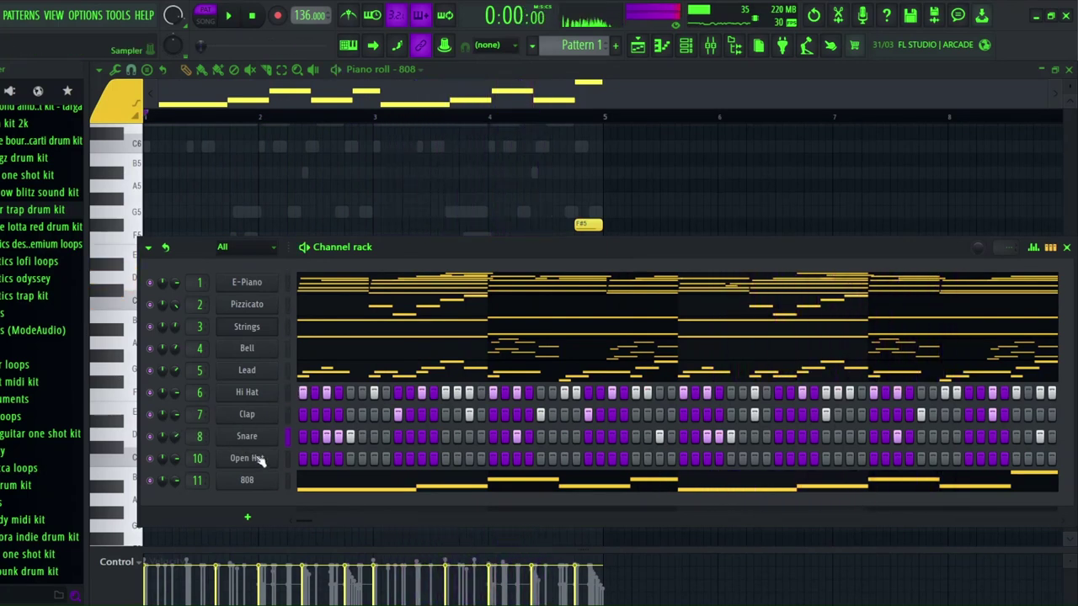
# - Add Open Hat hits on steps 1, 11, 17, 33, 43 and 49, lowering the velocities on 11, 17, 43 and 49
pyautogui.press('space')
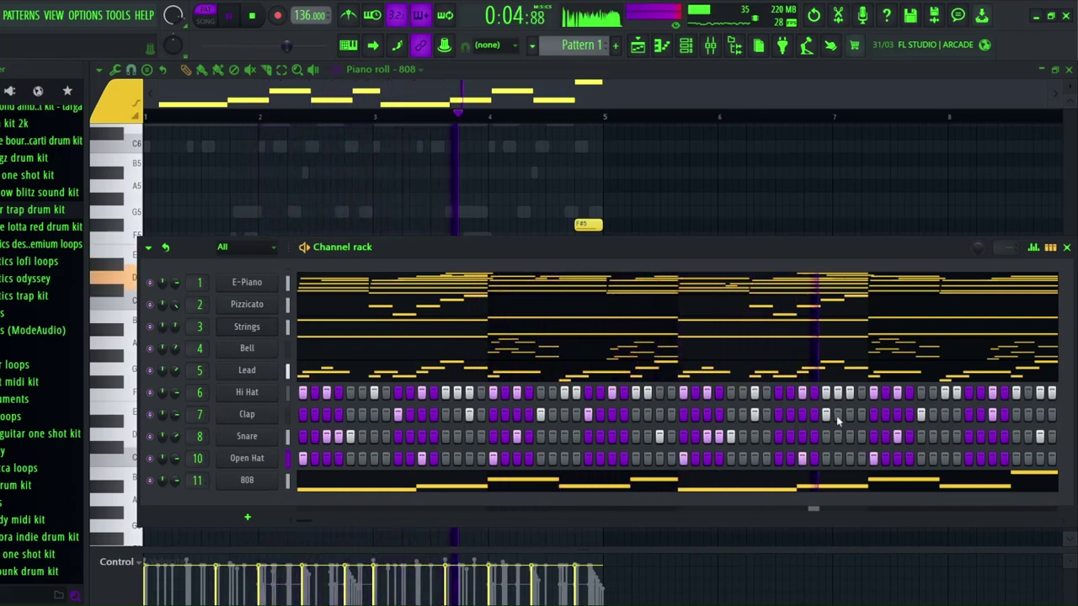
pyautogui.click(390, 132)
pyautogui.press('space')
pyautogui.doubleClick(373, 303)
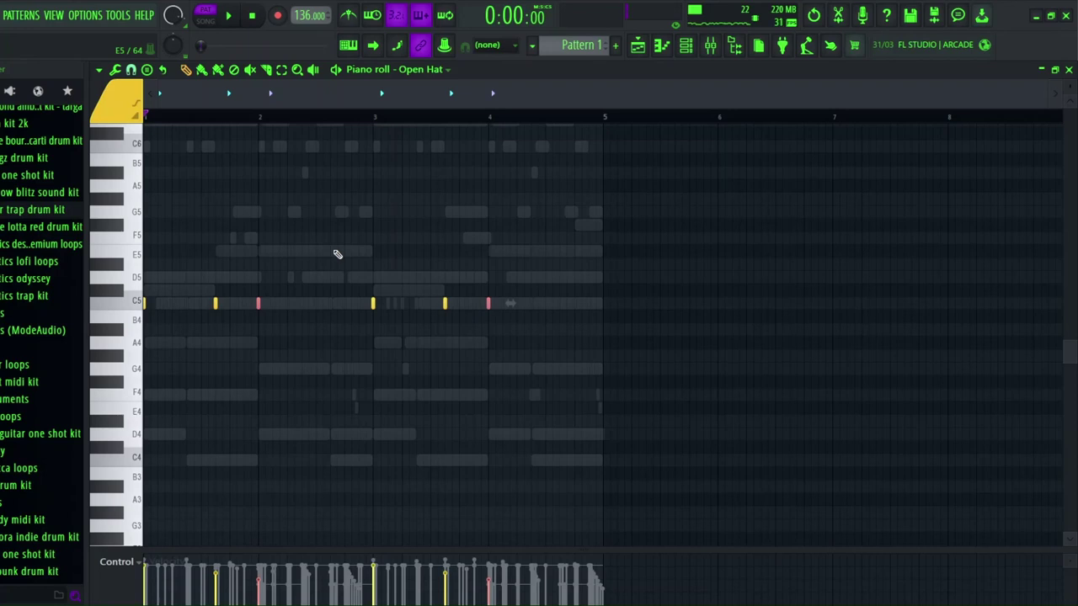
# - Set the Open Hat volume to 53% while checking it against the loop
pyautogui.press('space')
pyautogui.press('F6')
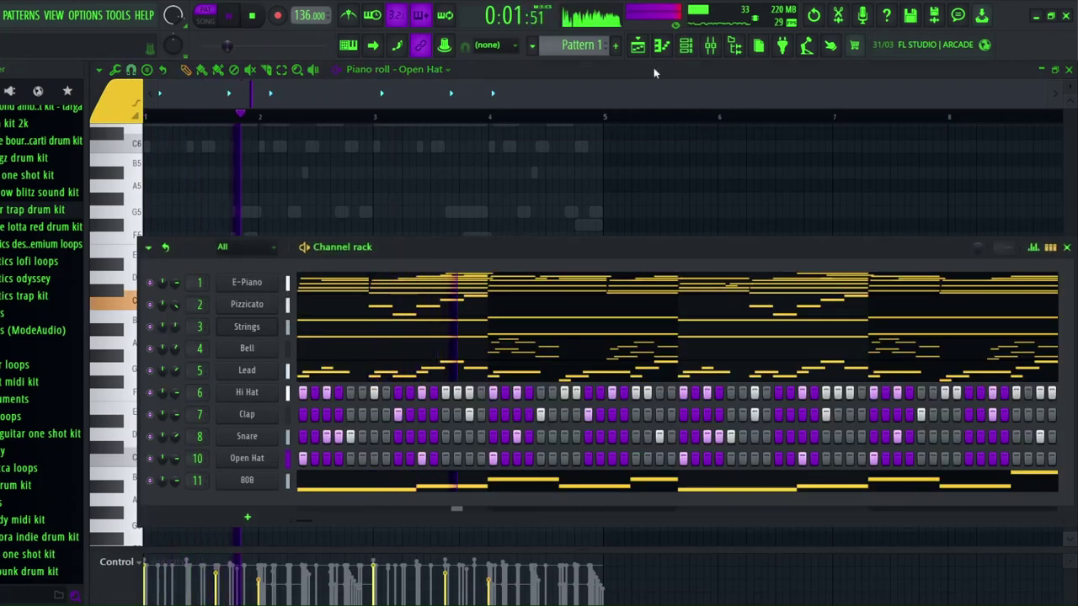
pyautogui.press('space')
pyautogui.press('space')
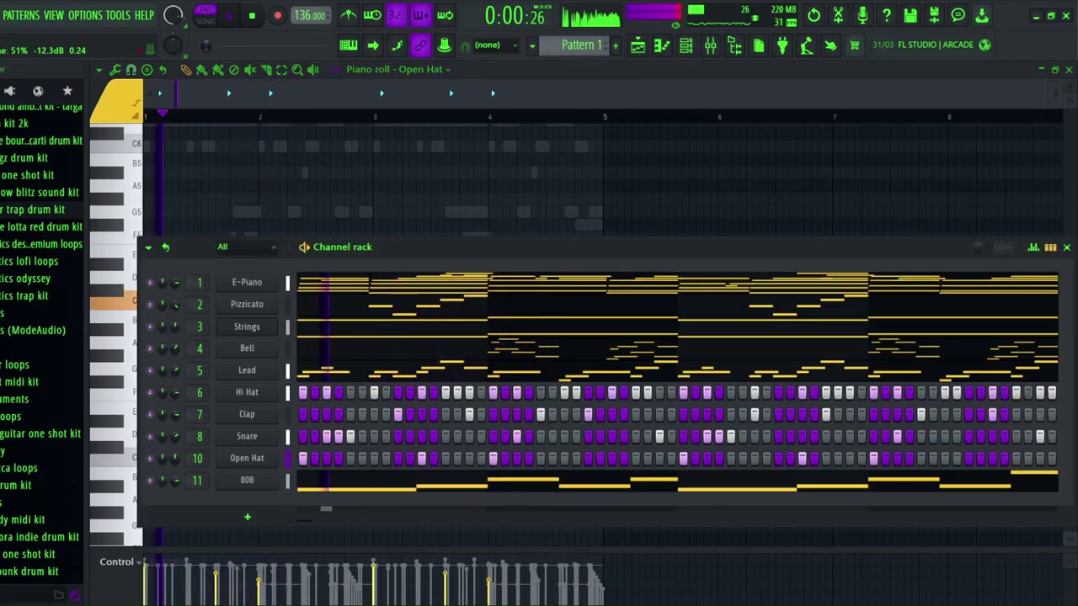
pyautogui.press('space')
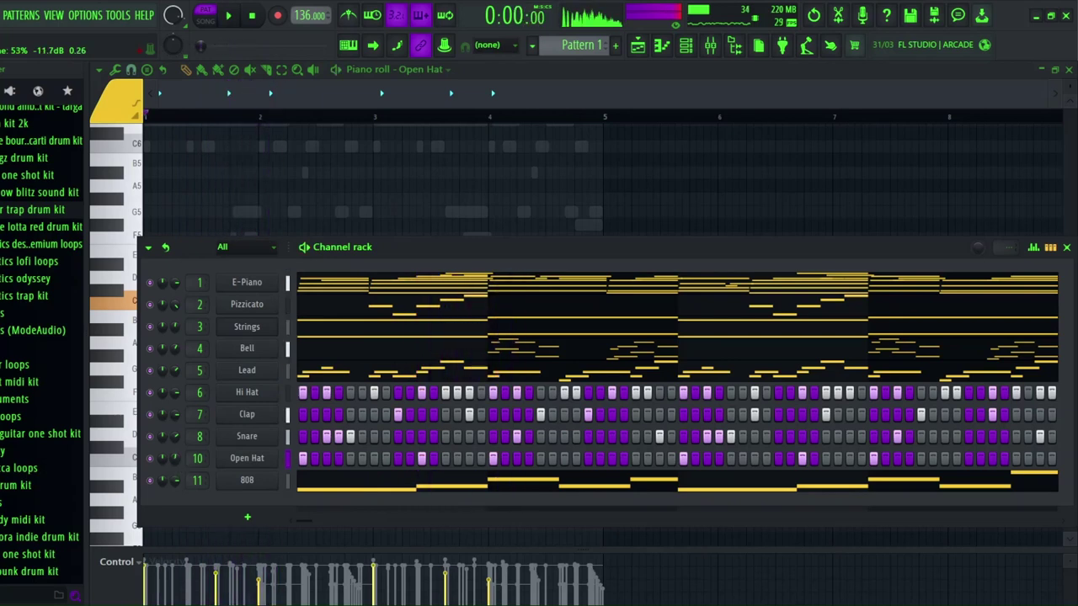
pyautogui.press('space')
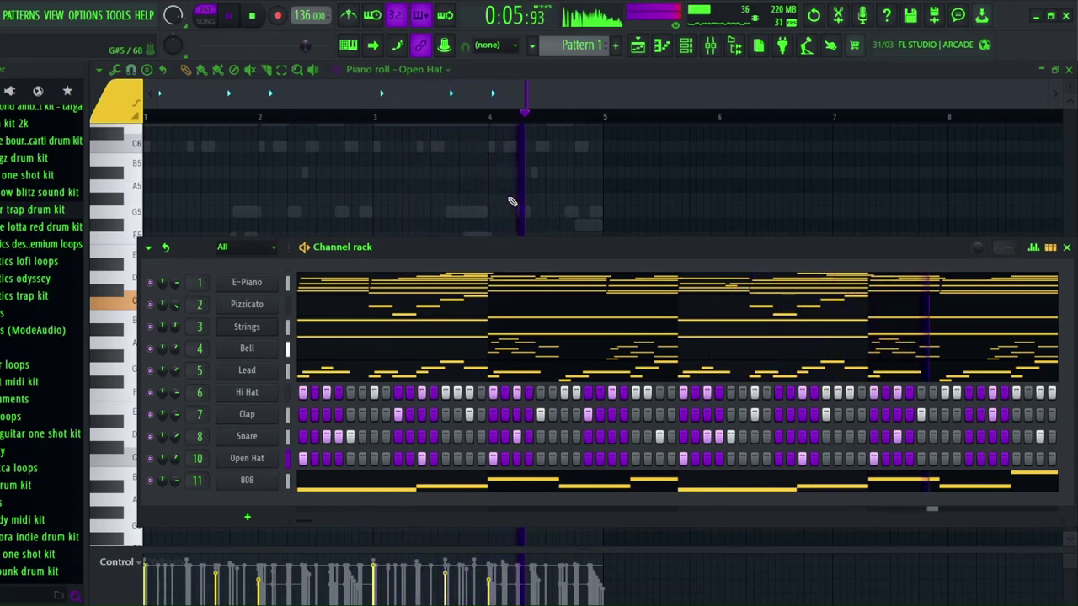
pyautogui.press('space')
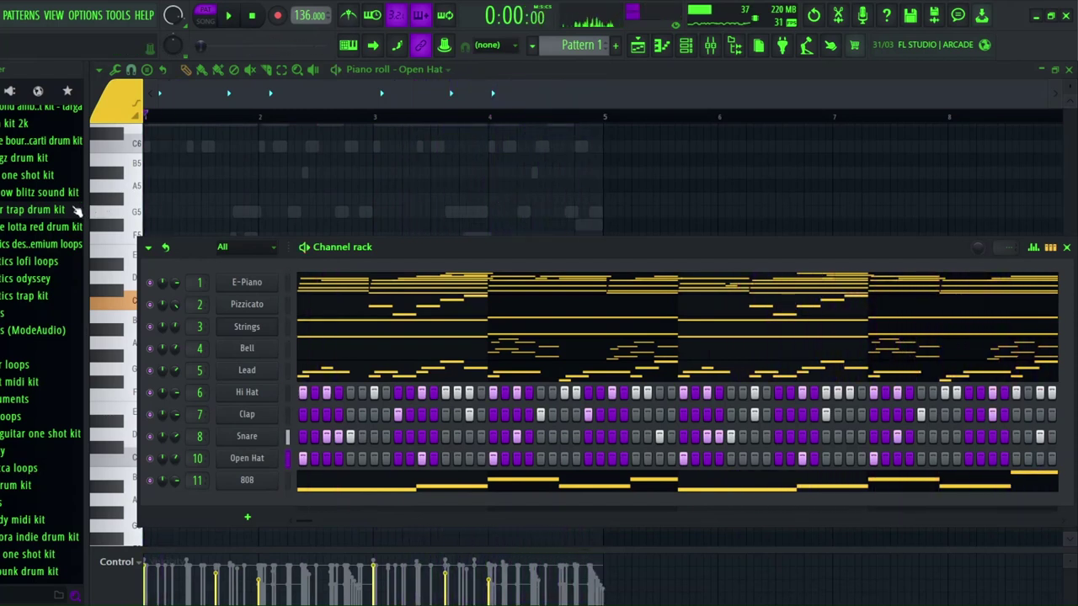
# - Look through the trap drum kit's folders, including FX, for an extra sound while checking the loop
pyautogui.click(50, 210)
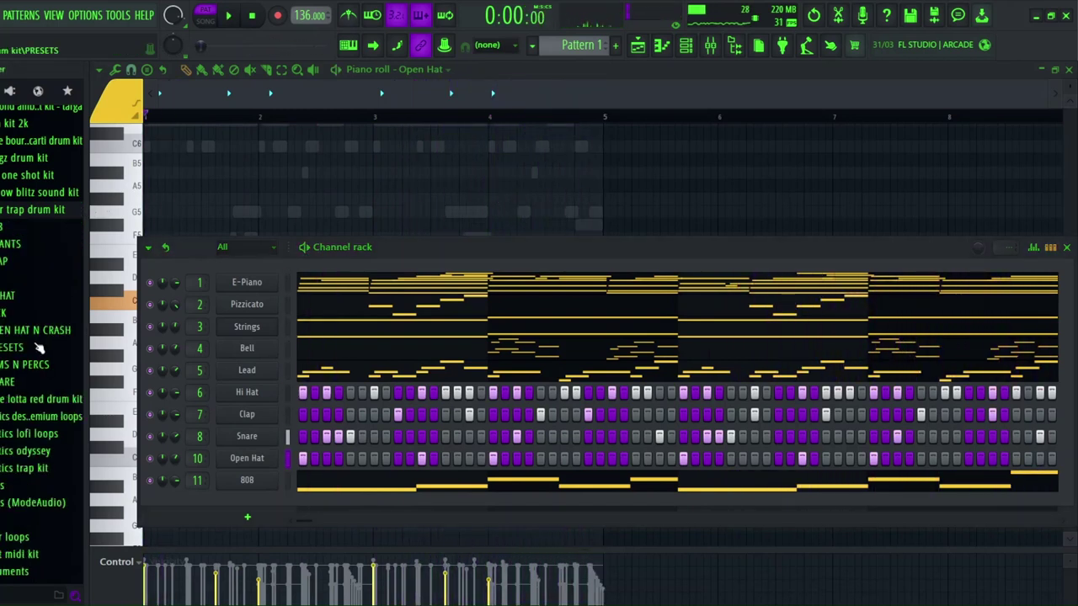
pyautogui.click(34, 211)
pyautogui.press('space')
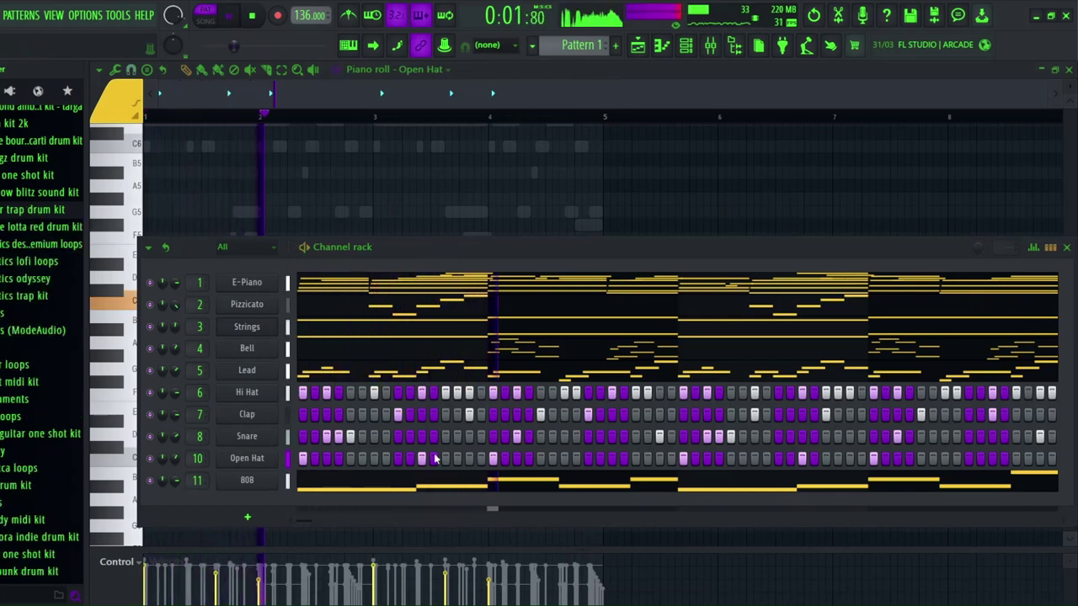
pyautogui.press('space')
pyautogui.click(43, 212)
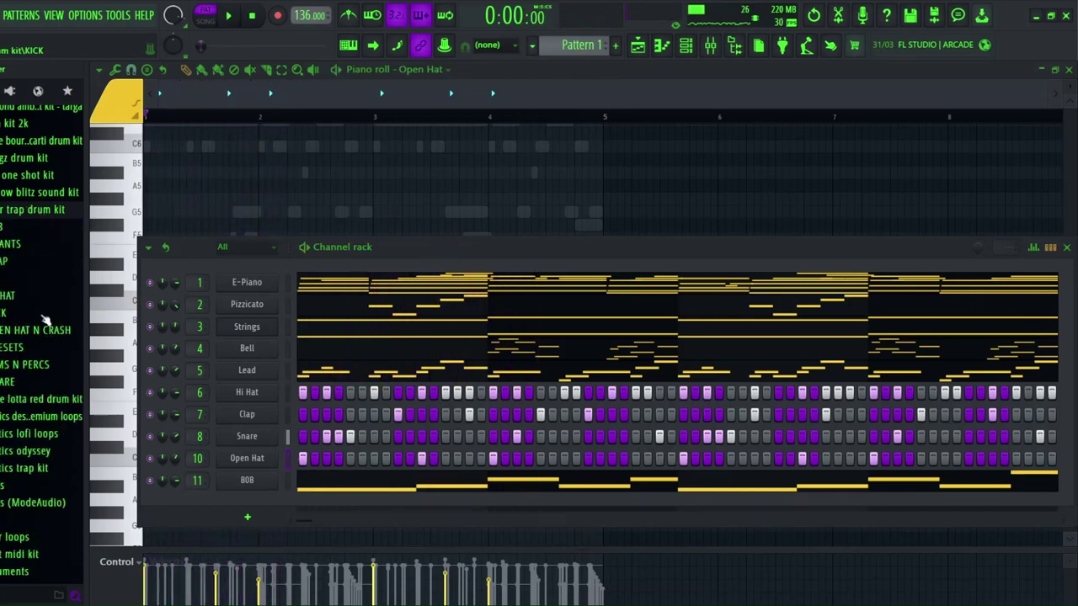
pyautogui.click(28, 286)
pyautogui.click(28, 287)
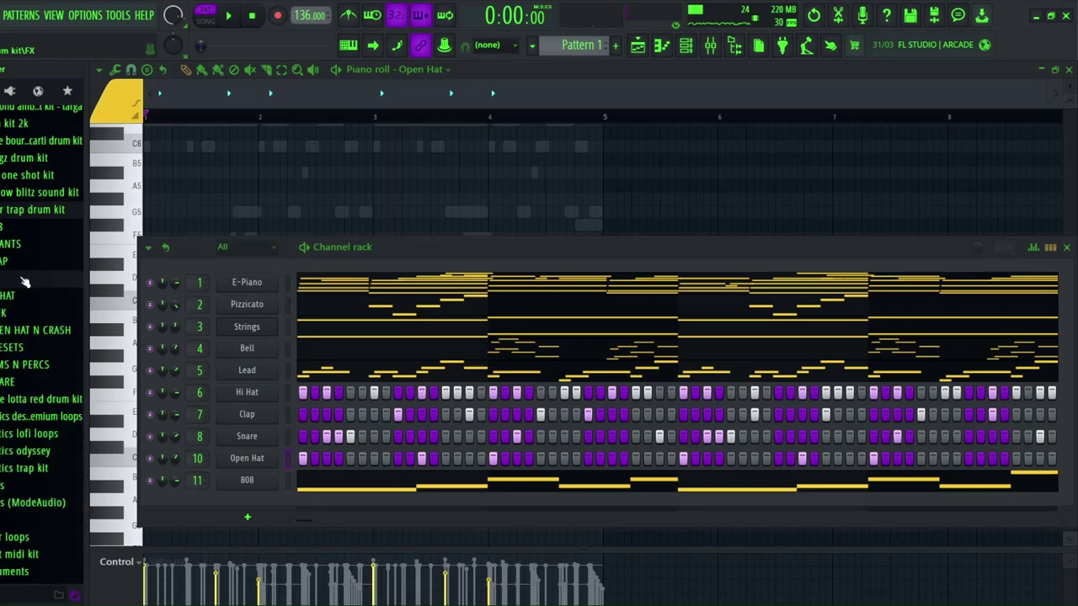
pyautogui.click(28, 286)
pyautogui.scroll(-3, 41, 425)
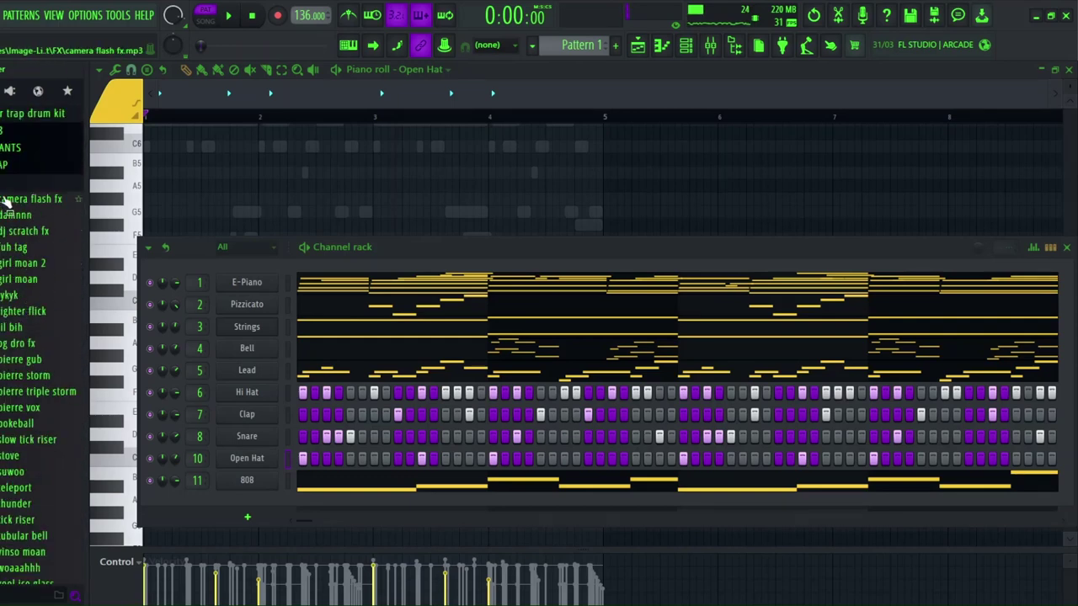
pyautogui.click(5, 189)
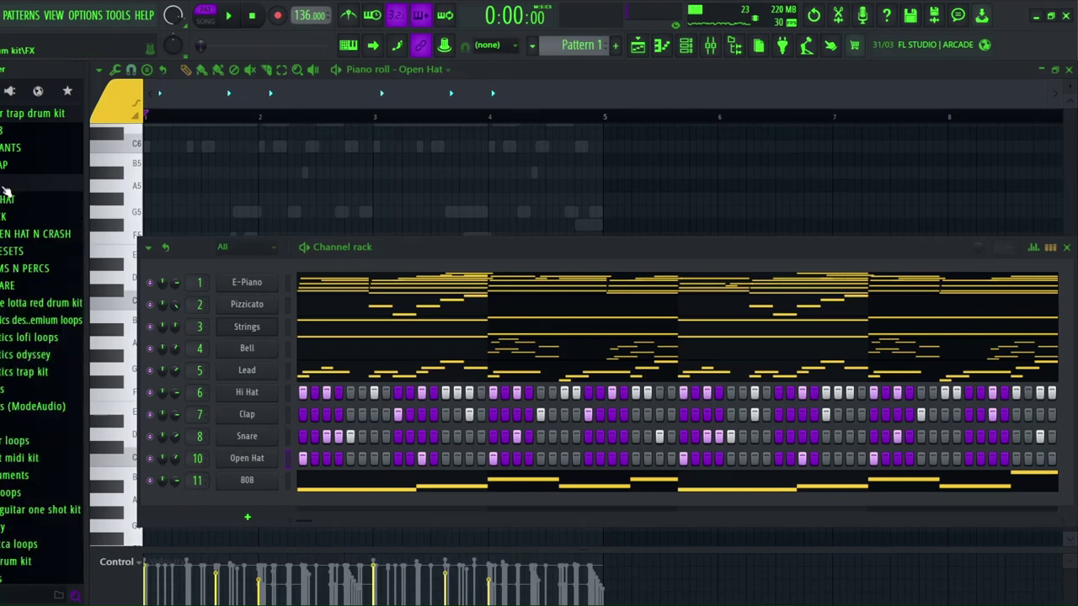
# - Audition samples in the CHANTS folder and try crowd 2 as a new channel below the 808
pyautogui.click(12, 149)
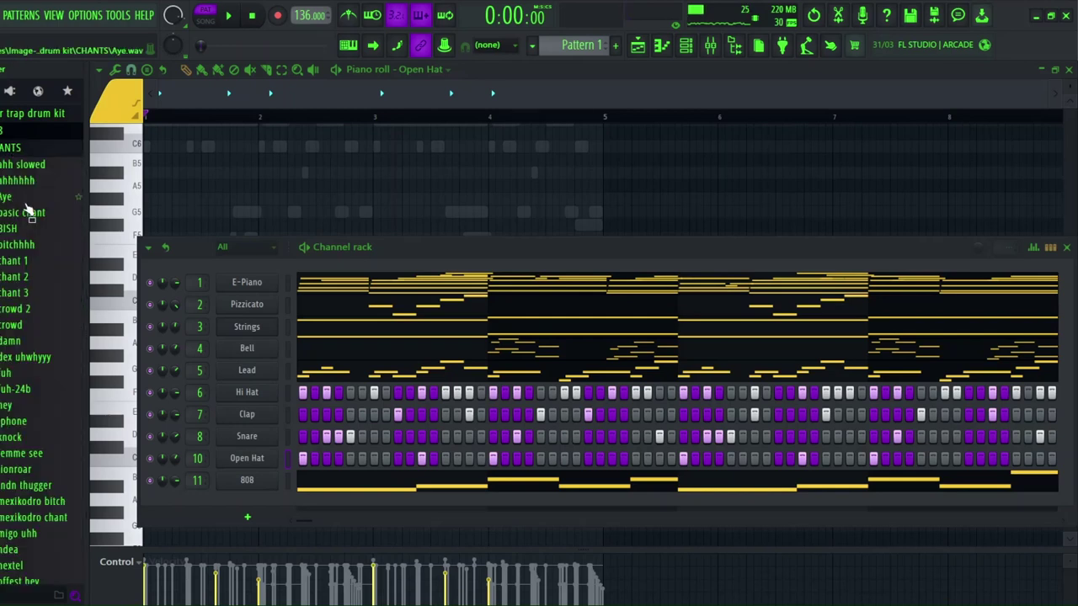
pyautogui.click(42, 279)
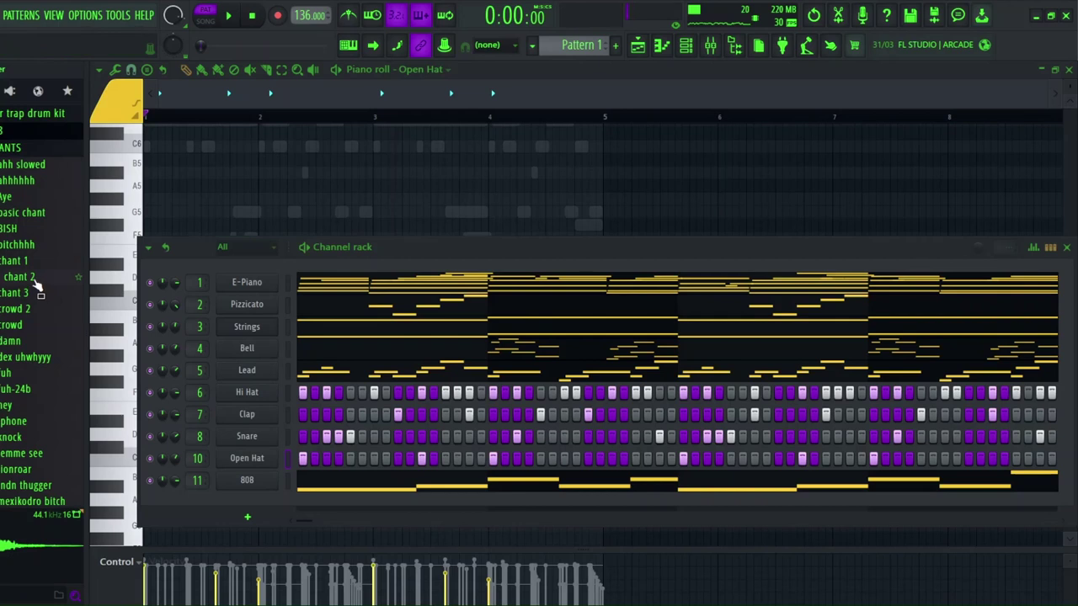
pyautogui.click(42, 295)
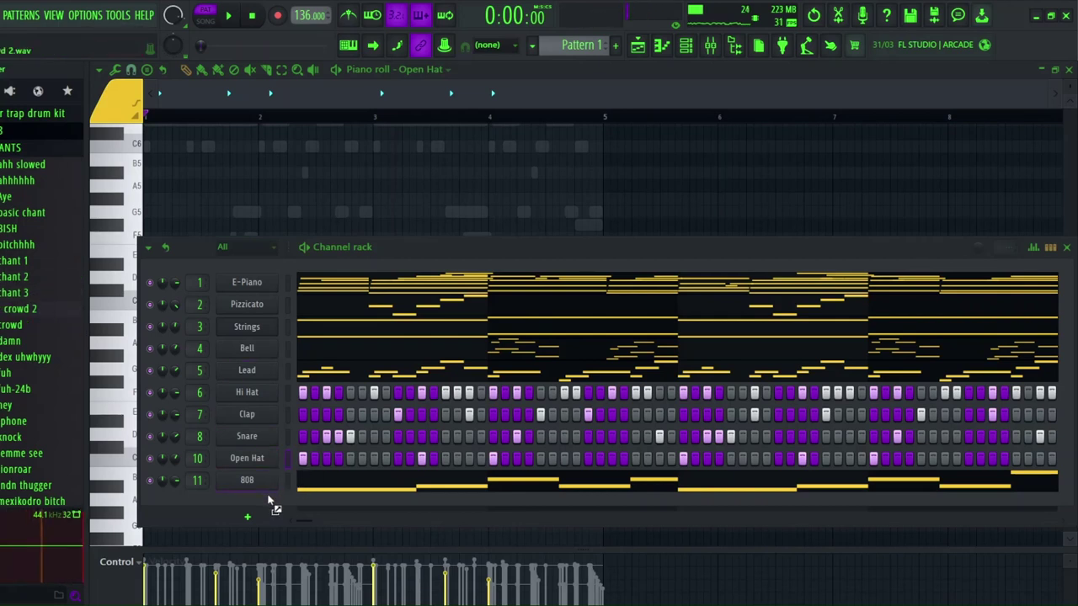
pyautogui.moveTo(270, 503); pyautogui.dragTo(274, 504)
pyautogui.press('space')
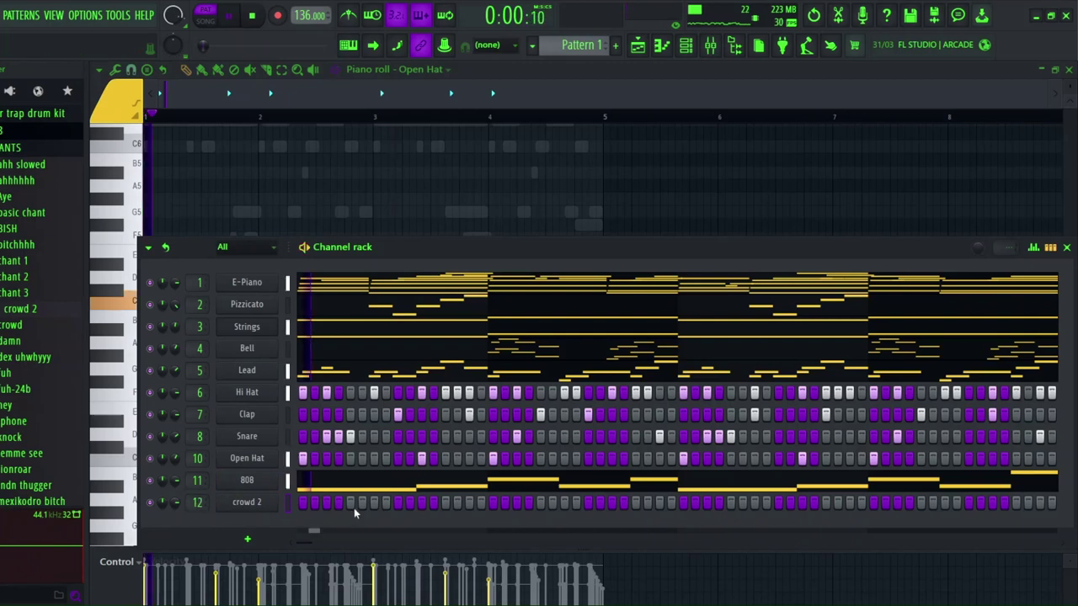
pyautogui.press('space')
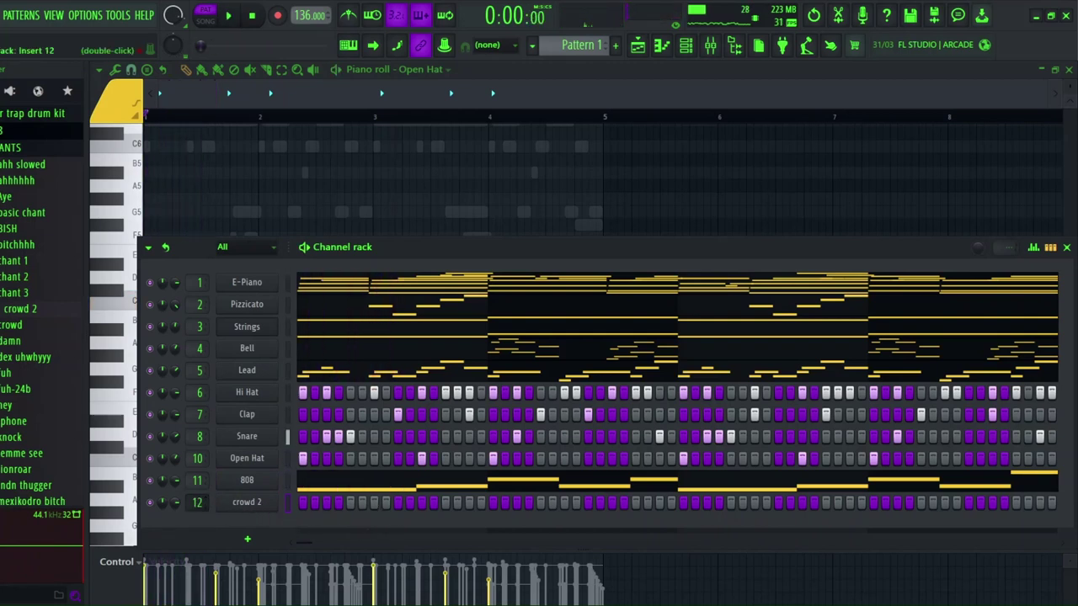
# - Try crowd 2 on mixer track 13 with hits on steps 13, 45 and 41, and delete the channel
pyautogui.press('space')
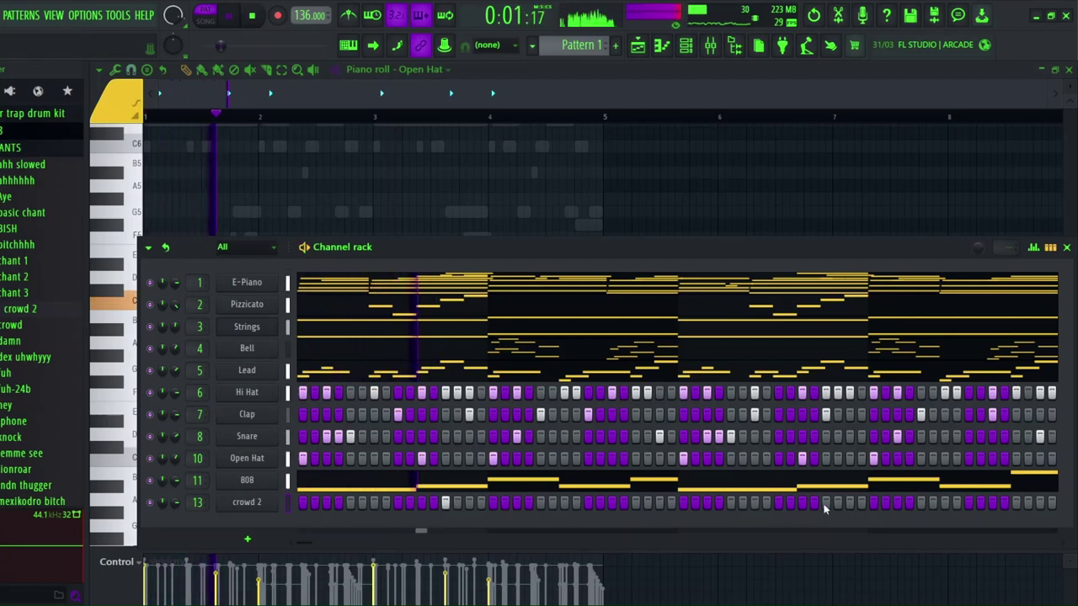
pyautogui.press('space')
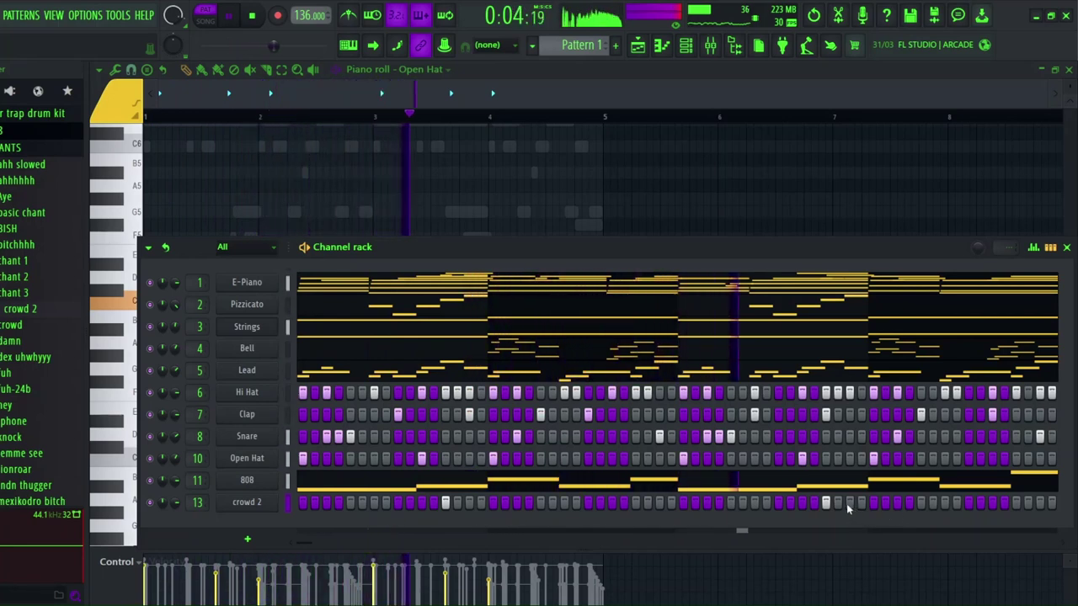
pyautogui.press('space')
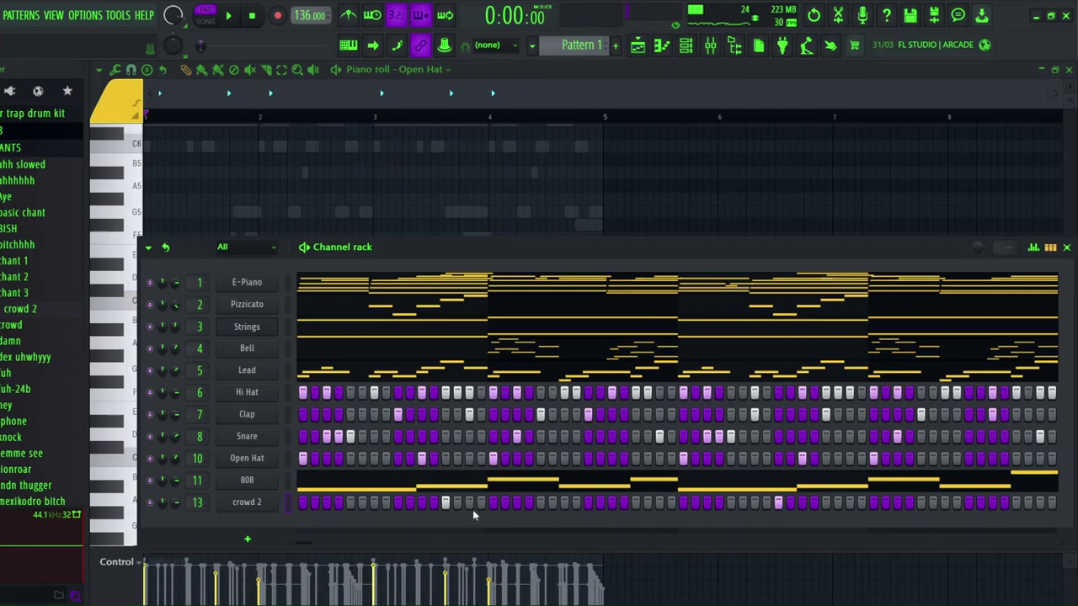
pyautogui.click(442, 503)
pyautogui.press('space')
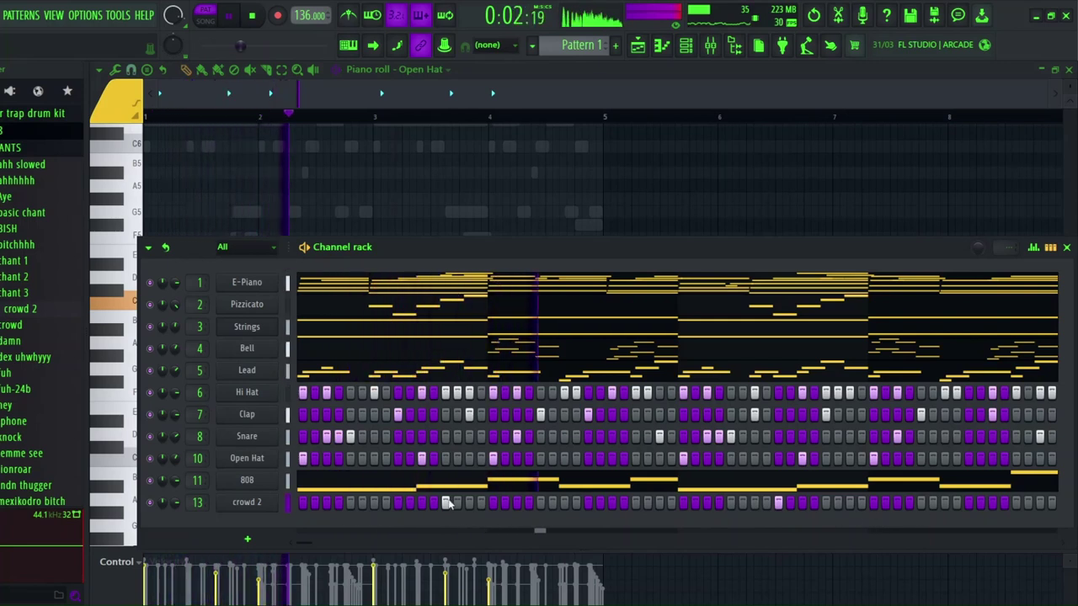
pyautogui.hotkey('alt', 'Delete')
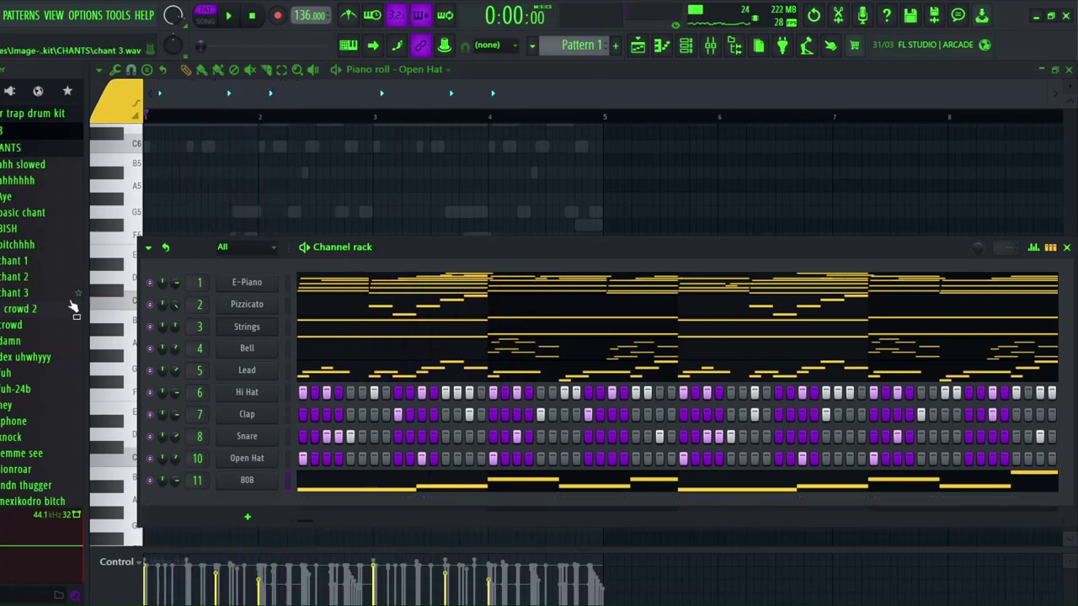
pyautogui.click(6, 148)
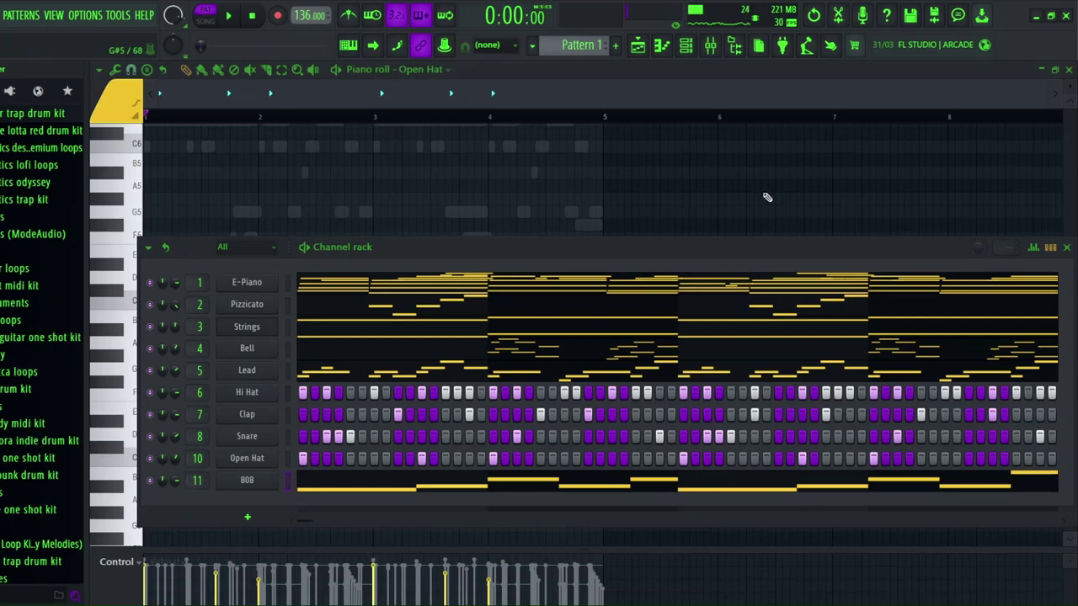
# - Close the piano roll and mixer and place Pattern 1 at bar 1 of Track 1 in the playlist
pyautogui.click(1067, 71)
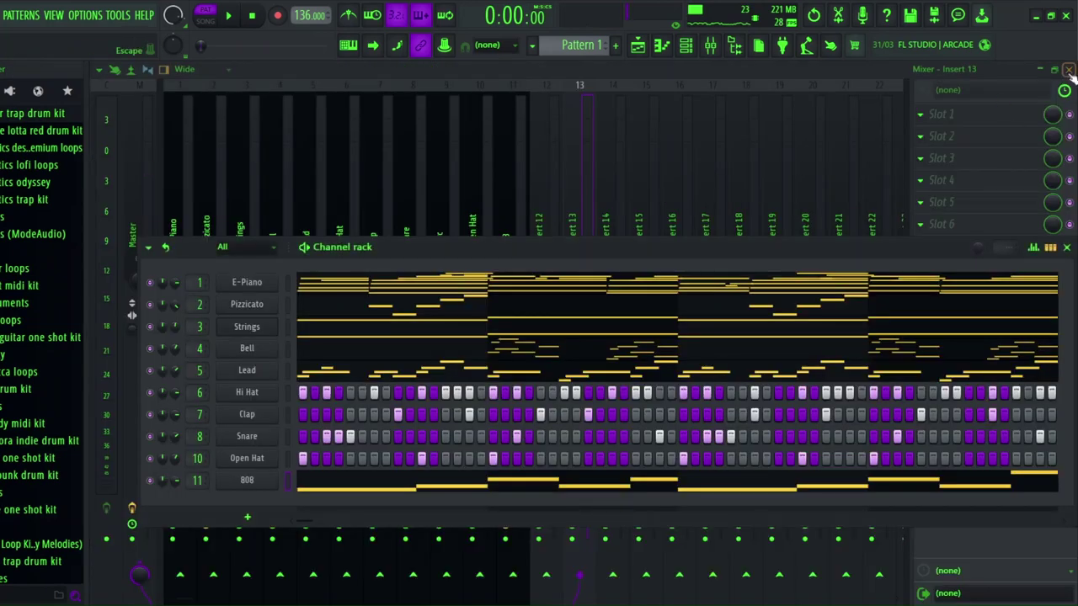
pyautogui.click(1067, 69)
pyautogui.press('F12')
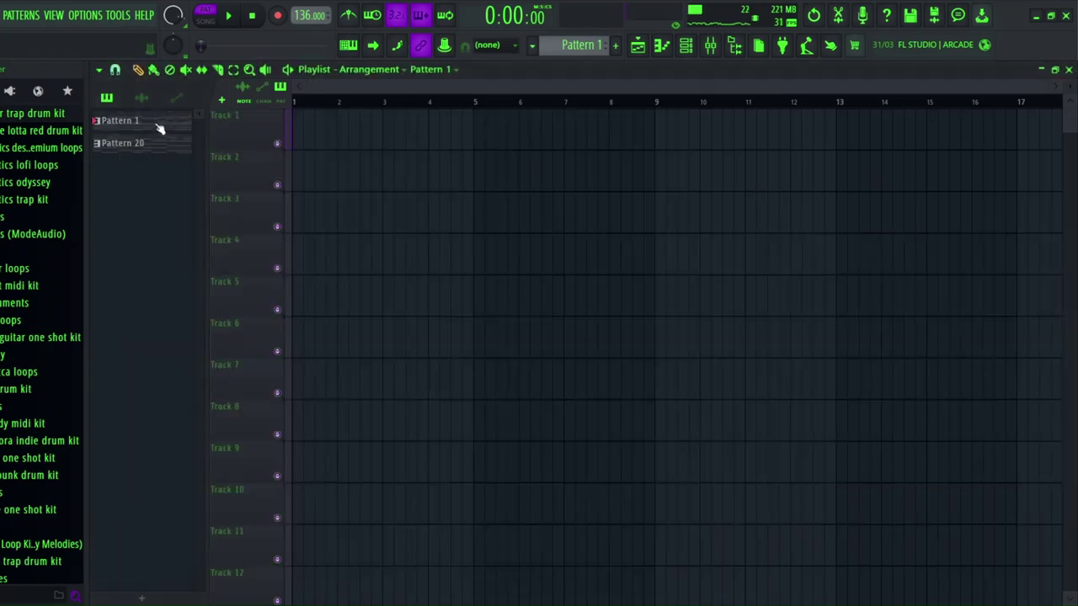
pyautogui.click(308, 135)
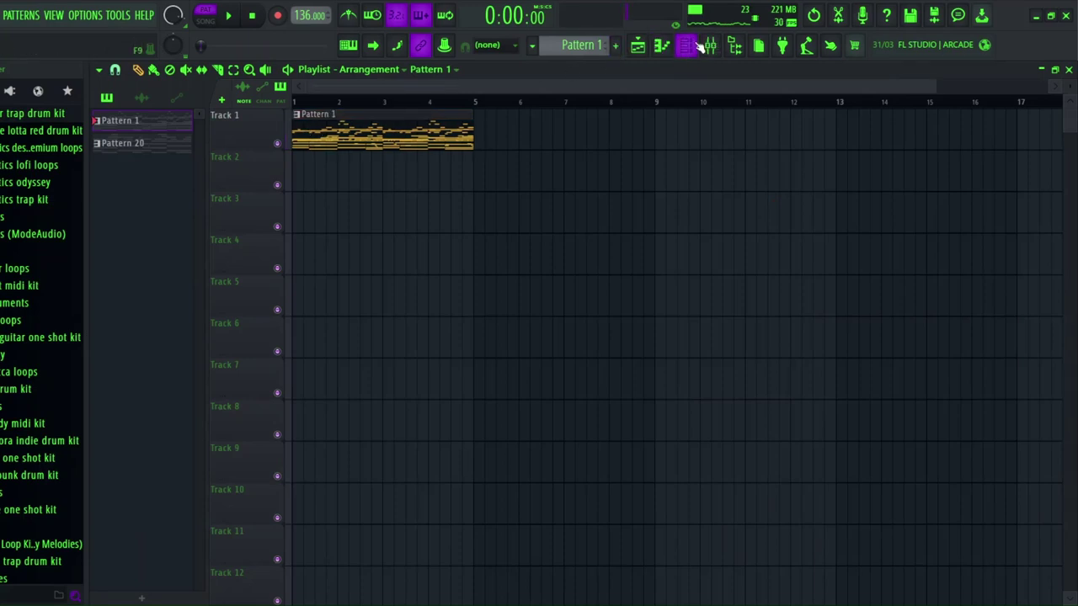
# - Move the Strings through 808 sequences from Pattern 1 into a new Pattern 2, and return to Pattern 1
pyautogui.click(691, 46)
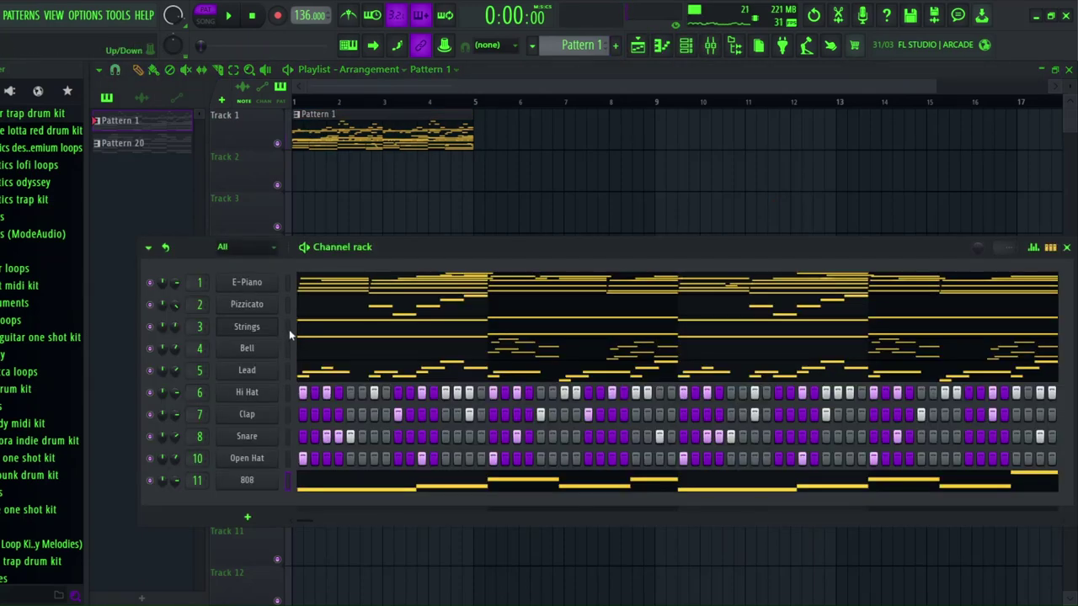
pyautogui.moveTo(289, 328); pyautogui.dragTo(295, 487)
pyautogui.hotkey('ctrl', 'x')
pyautogui.click(615, 45)
pyautogui.hotkey('ctrl', 'v')
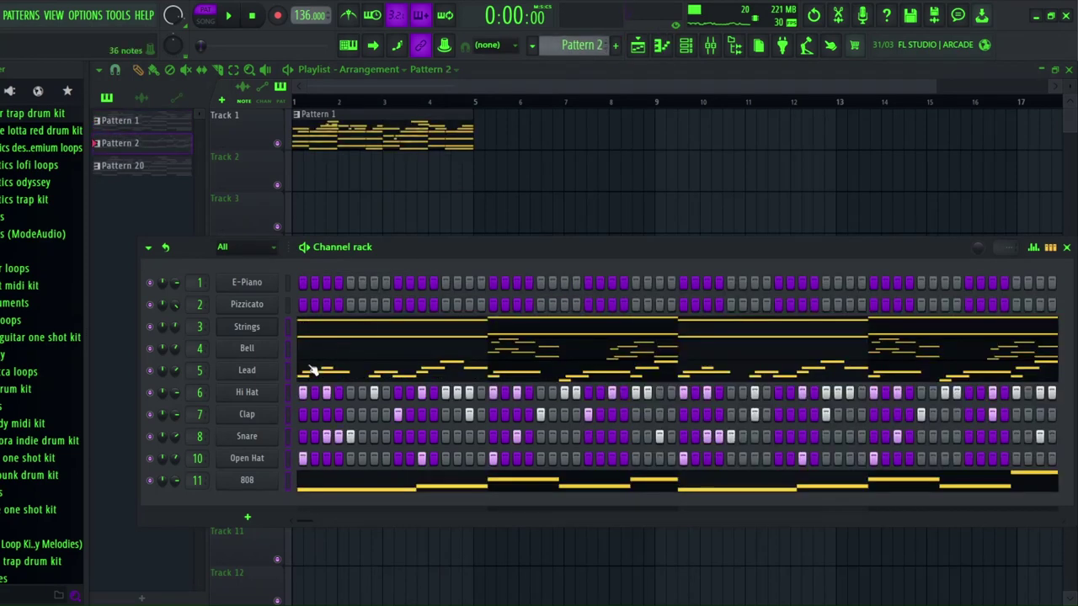
pyautogui.scroll(1, 587, 41)
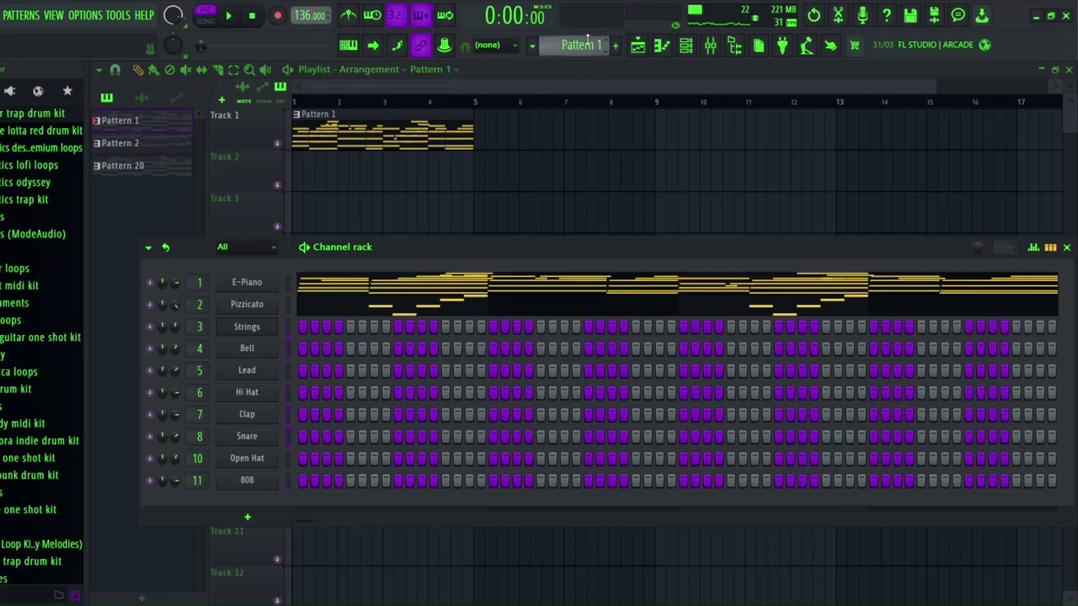
# - Leave the Strings in Pattern 2, split the Lead into Pattern 3, and move the Hi Hat through 808 sequences into Pattern 4
pyautogui.scroll(-1, 586, 44)
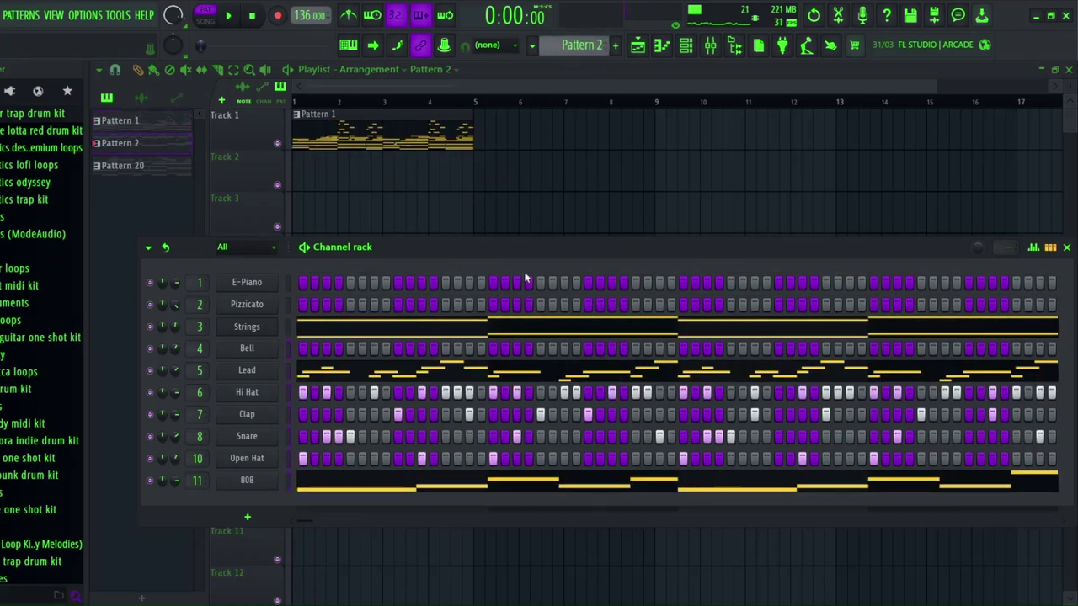
pyautogui.scroll(-1, 586, 45)
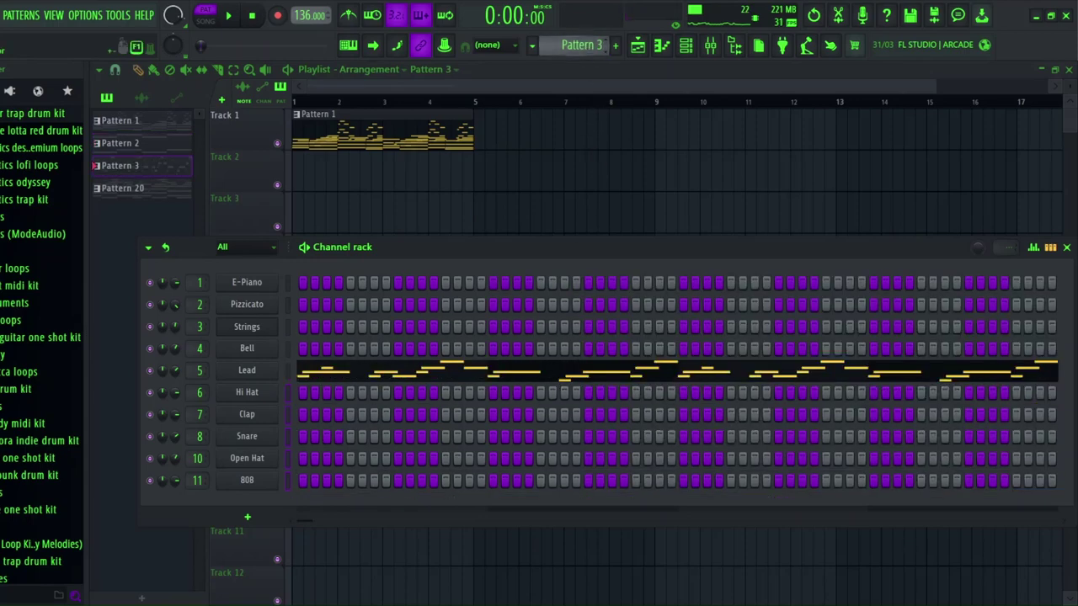
pyautogui.press('+')
pyautogui.hotkey('ctrl', 'v')
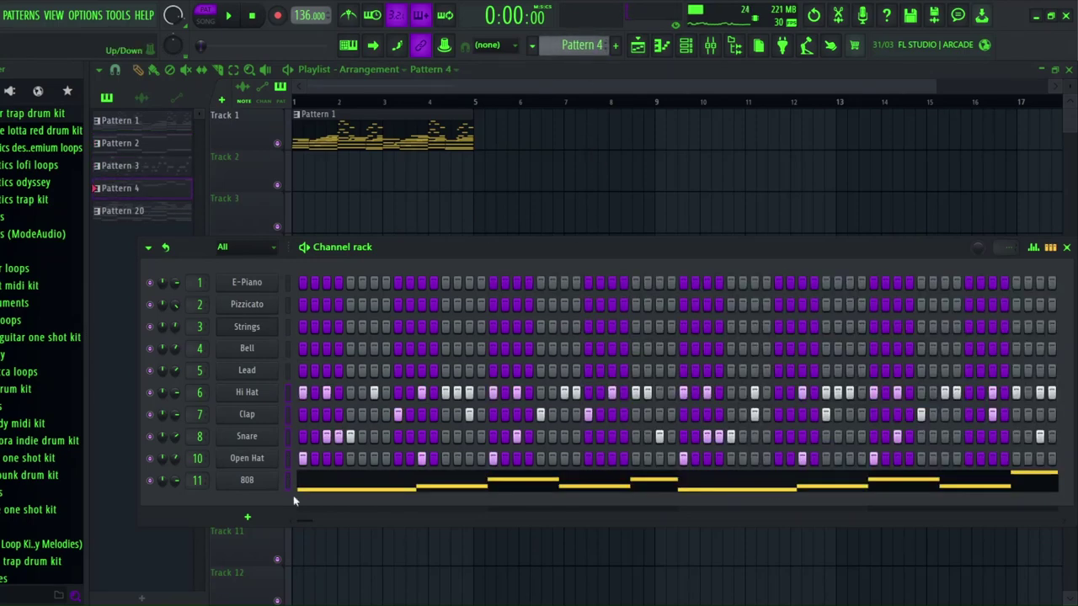
# - Split the Clap into Pattern 5, the Snare and Open Hat into Pattern 6, and the 808 into Pattern 7
pyautogui.scroll(-1, 579, 43)
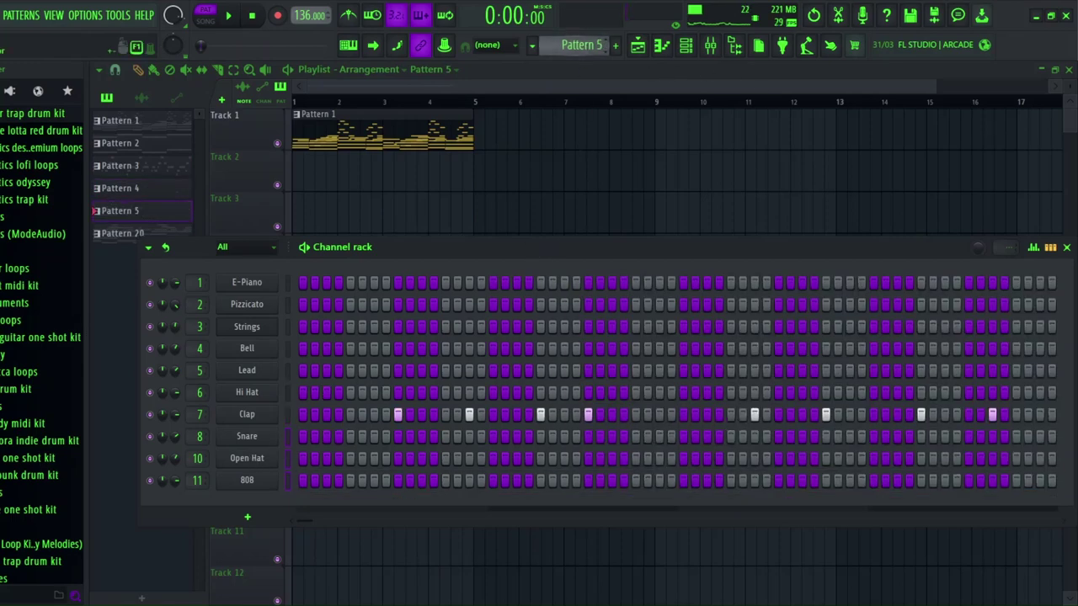
pyautogui.scroll(-1, 579, 45)
pyautogui.hotkey('ctrl', 'v')
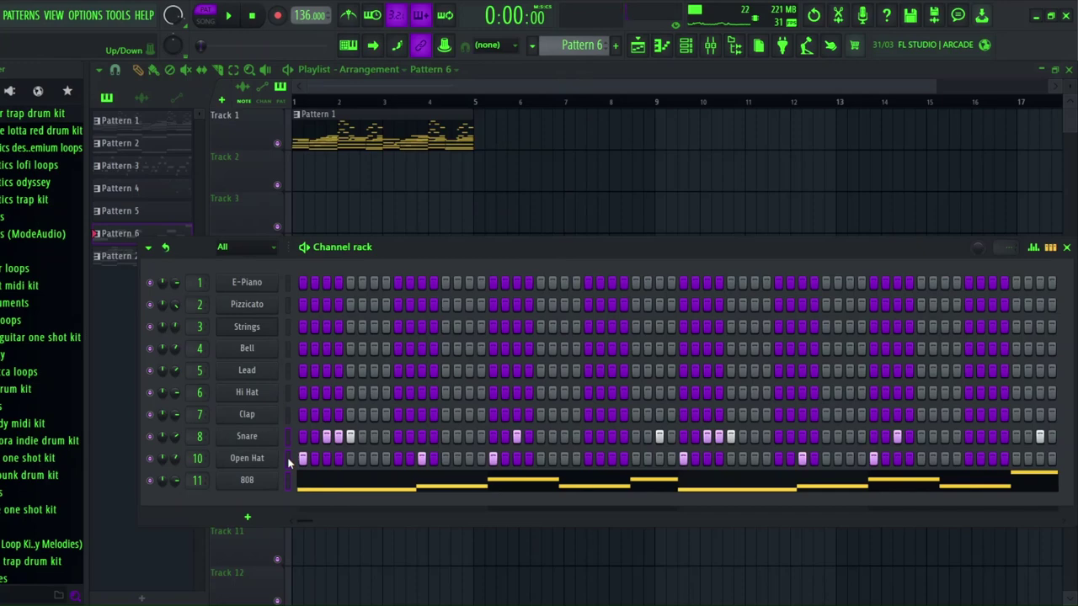
pyautogui.hotkey('ctrl', 'x')
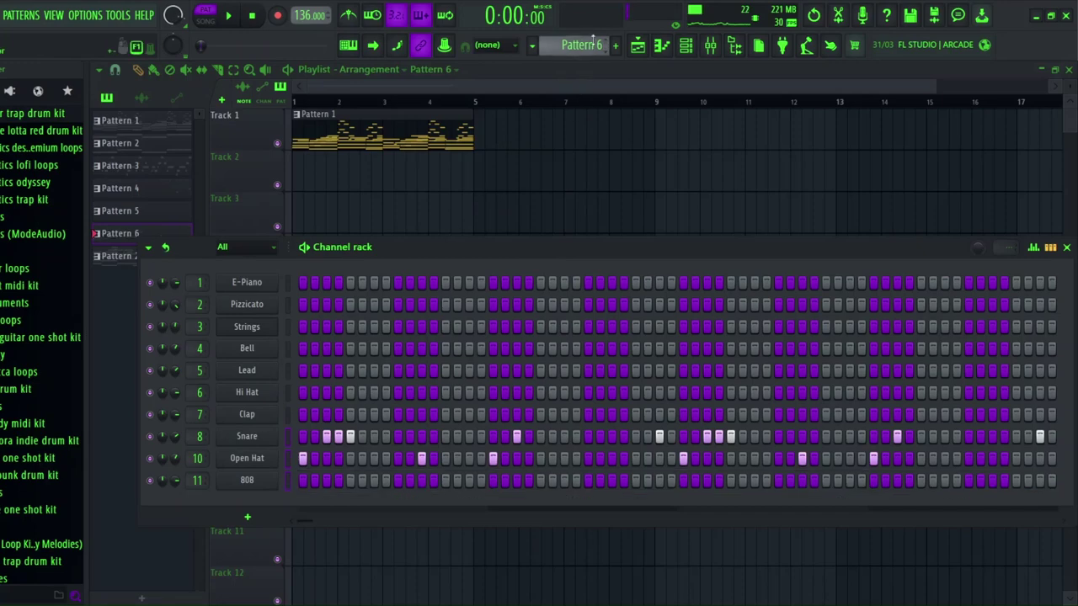
pyautogui.moveTo(592, 42); pyautogui.dragTo(592, 67)
pyautogui.hotkey('ctrl', 'v')
pyautogui.press('KP_Add')
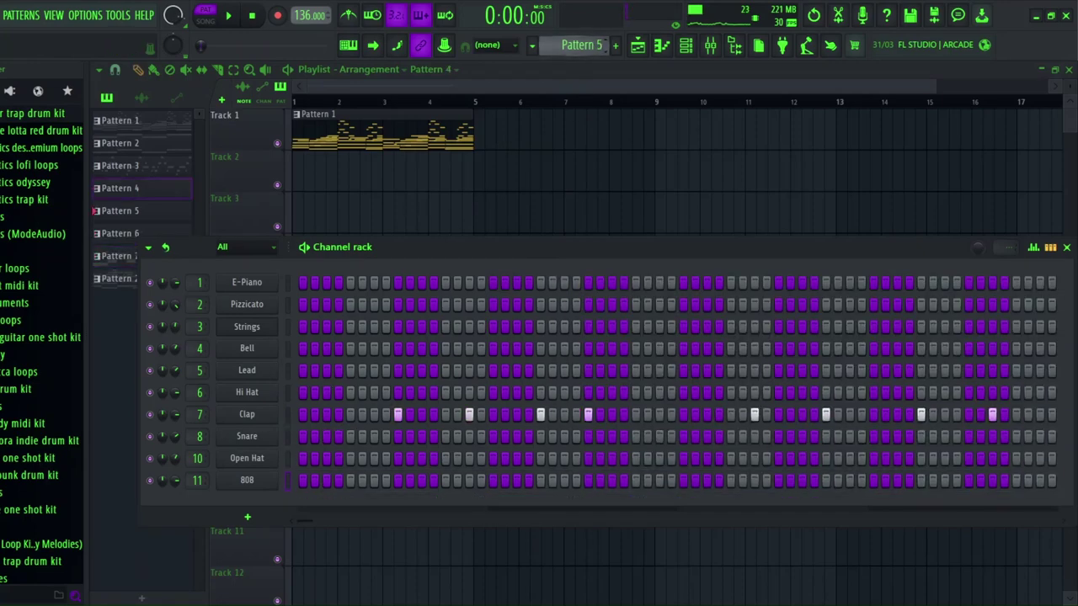
# - Lower the second, third, sixth and seventh Clap hits in Pattern 5 to about 65% velocity and close the piano roll and channel rack
pyautogui.click(660, 46)
pyautogui.press('space')
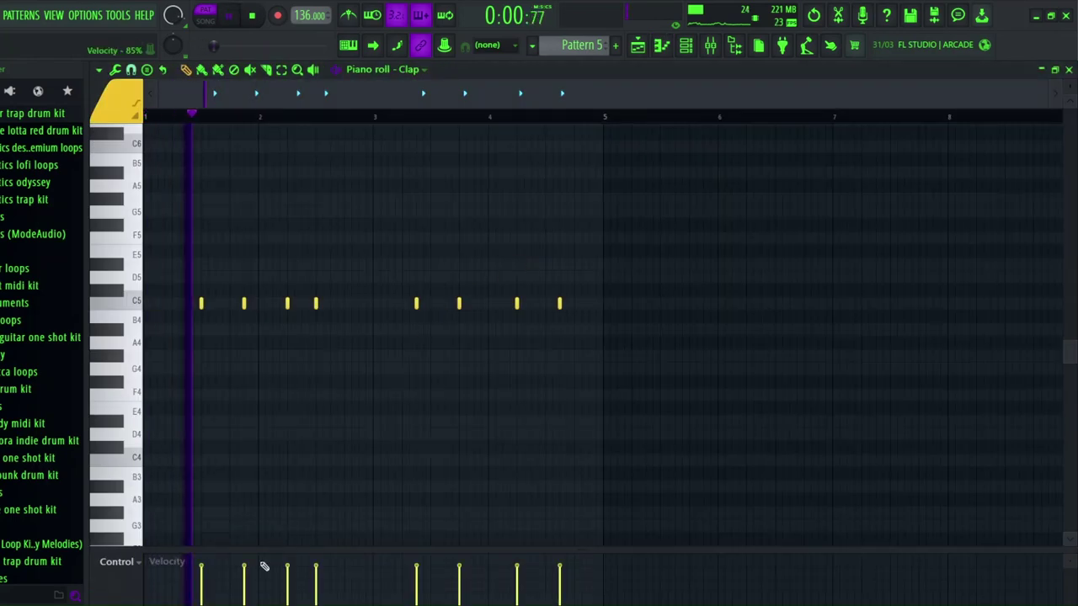
pyautogui.press('space')
pyautogui.press('space')
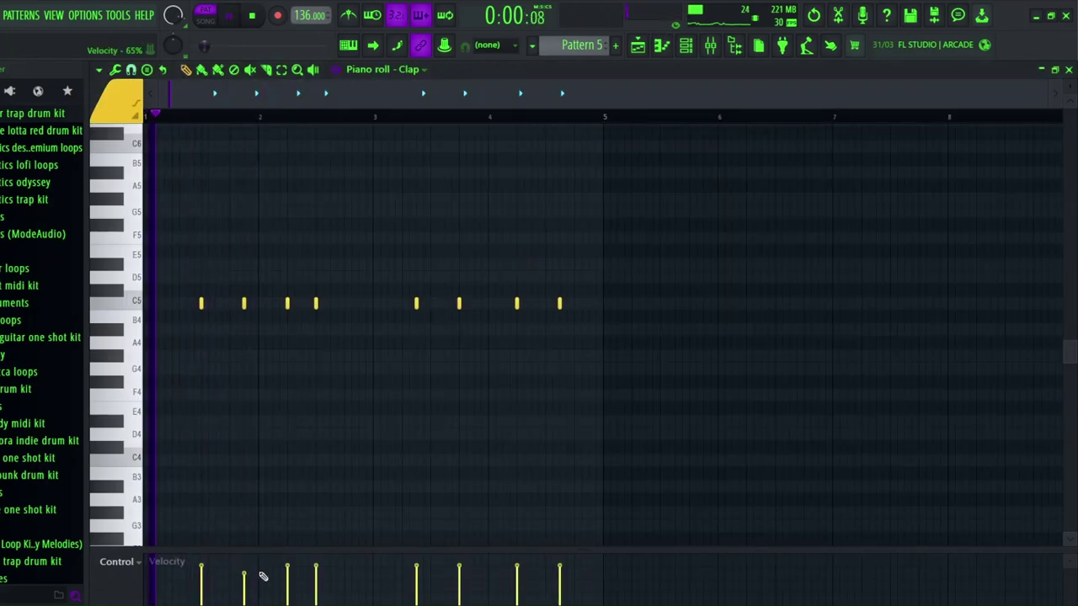
pyautogui.click(288, 574)
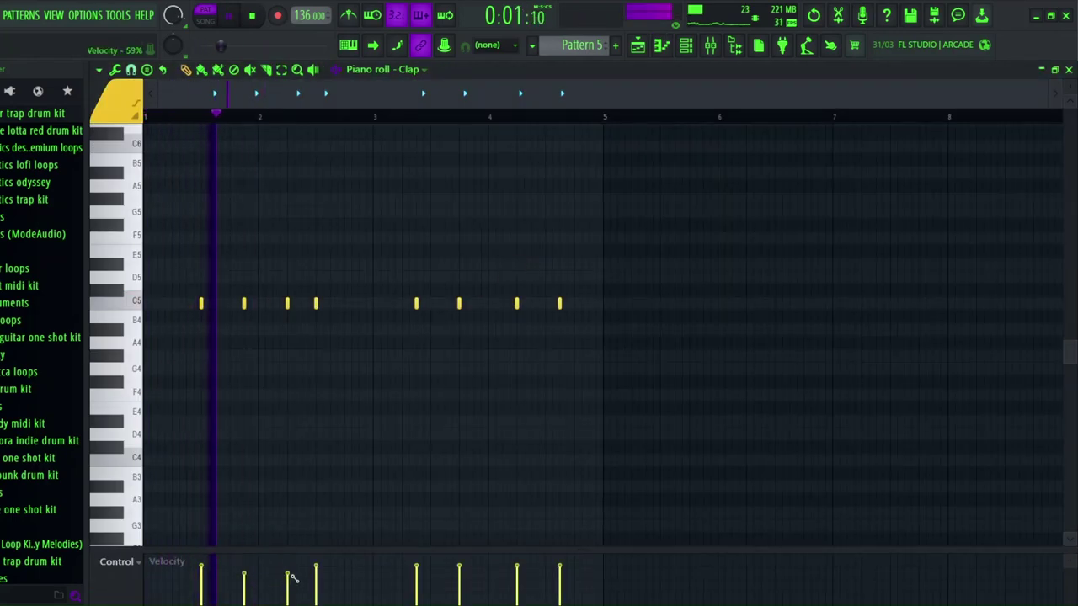
pyautogui.click(458, 574)
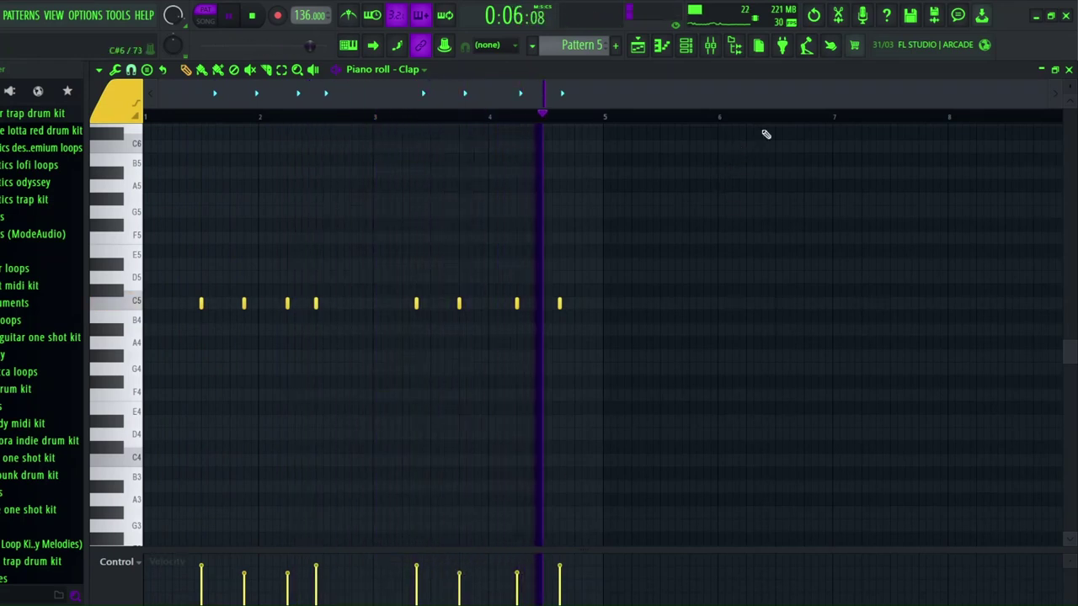
pyautogui.click(1069, 70)
pyautogui.press('F6')
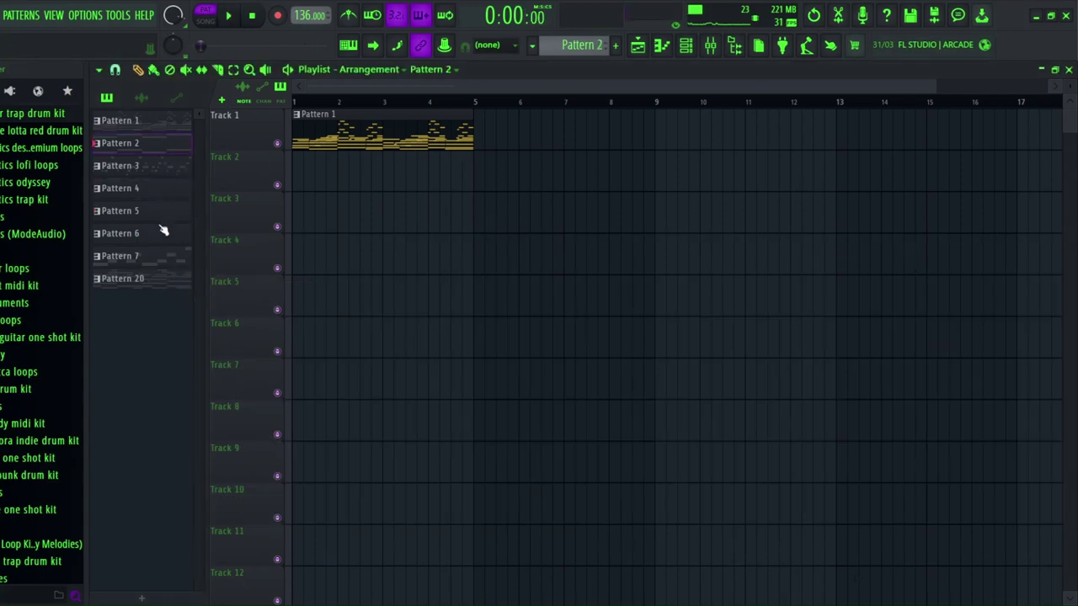
# - Place Patterns 2 to 7 at bar 1 of Tracks 2 to 7 and duplicate all seven clips at bar 5
pyautogui.moveTo(139, 143); pyautogui.dragTo(342, 165)
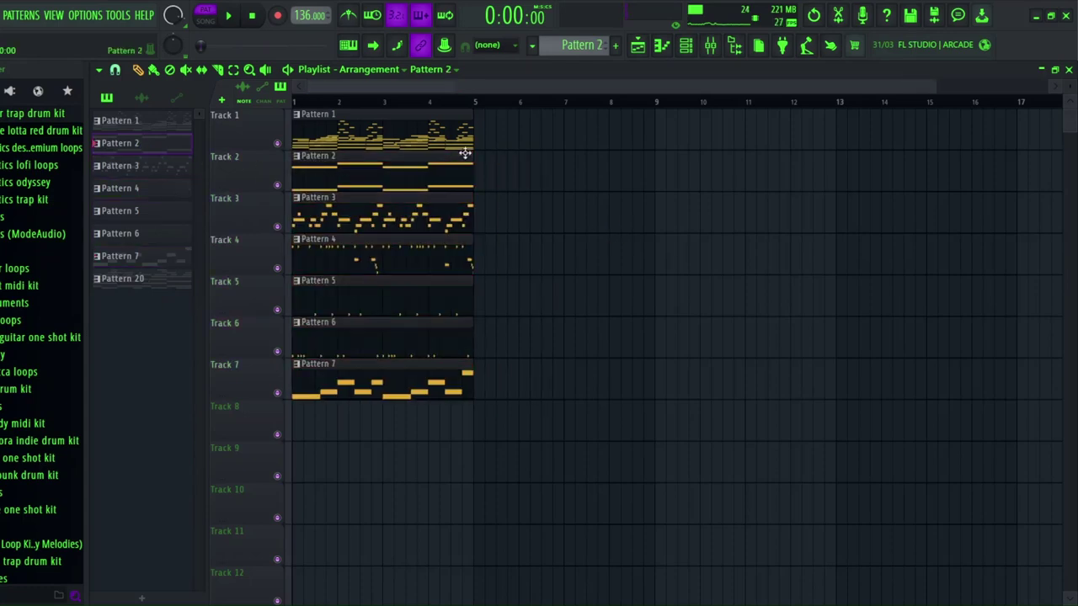
pyautogui.scroll(-1, 393, 107)
pyautogui.moveTo(450, 421); pyautogui.dragTo(359, 137)
pyautogui.moveTo(338, 143); pyautogui.dragTo(493, 143)
pyautogui.hotkey('ctrl', 'd')
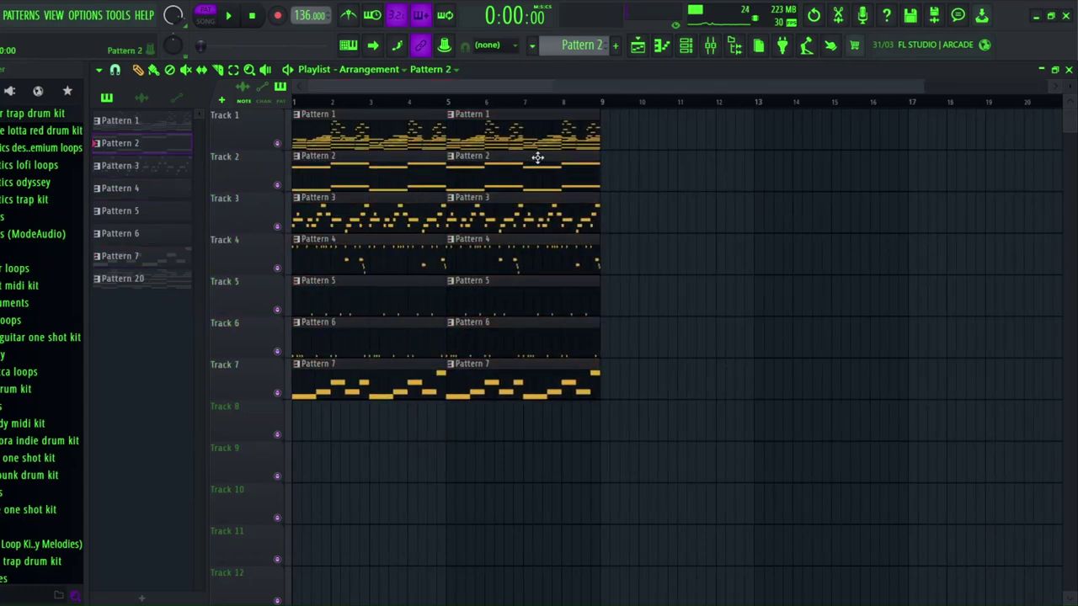
# - Select the whole eight-bar block and duplicate it twice so the arrangement runs up to bar 25
pyautogui.hotkey('ctrl', 'a')
pyautogui.scroll(-1, 523, 121)
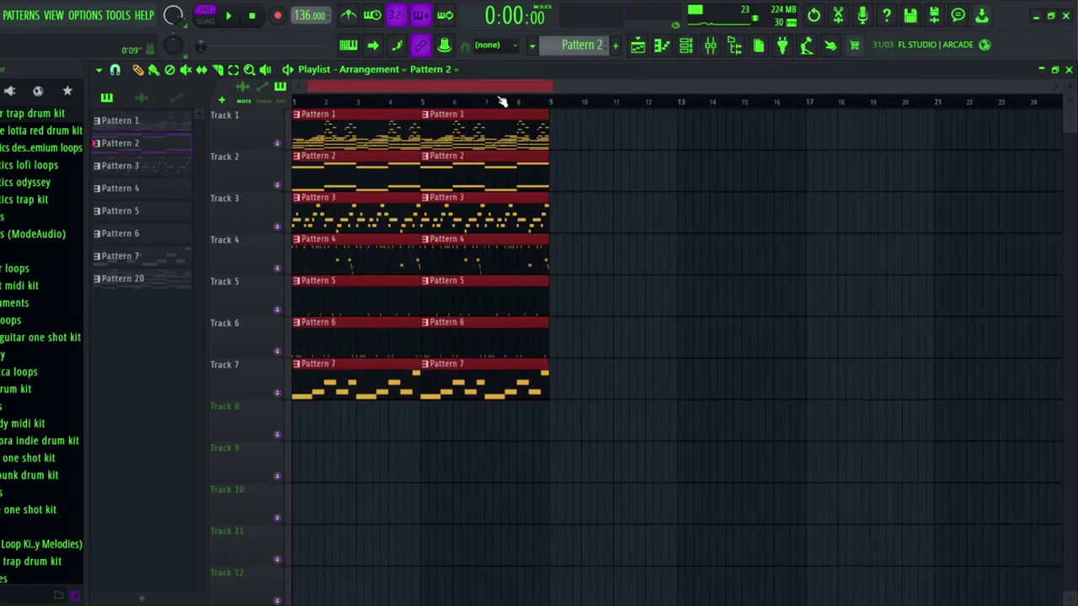
pyautogui.hotkey('ctrl', 'b')
pyautogui.moveTo(597, 127); pyautogui.dragTo(512, 131)
pyautogui.scroll(-1, 570, 108)
pyautogui.hotkey('ctrl', 'b')
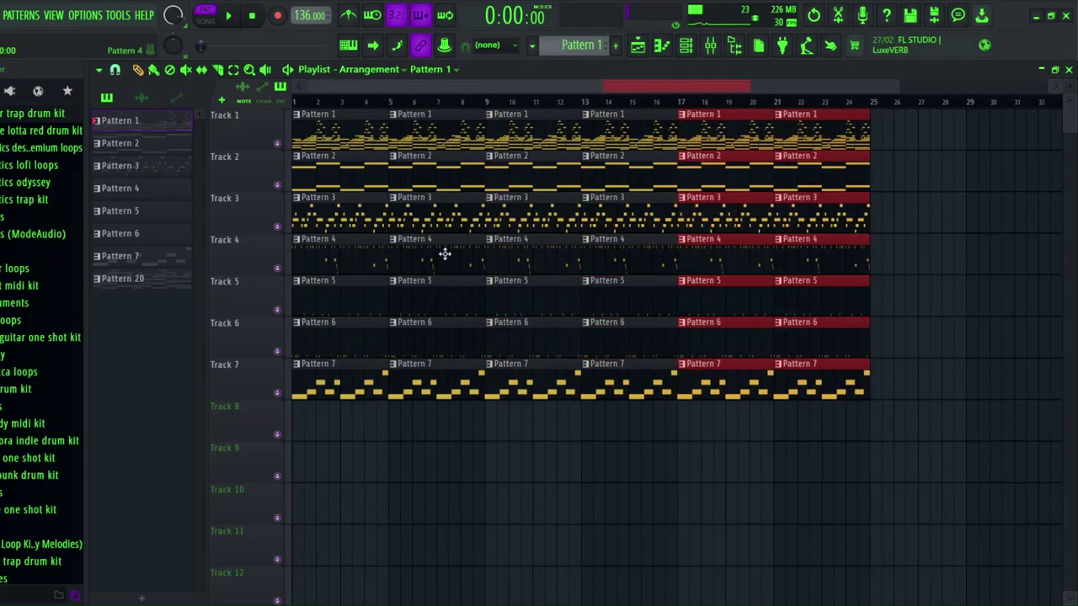
# - Deselect the clips and play the arrangement's opening bars in song mode
pyautogui.click(431, 414)
pyautogui.press('space')
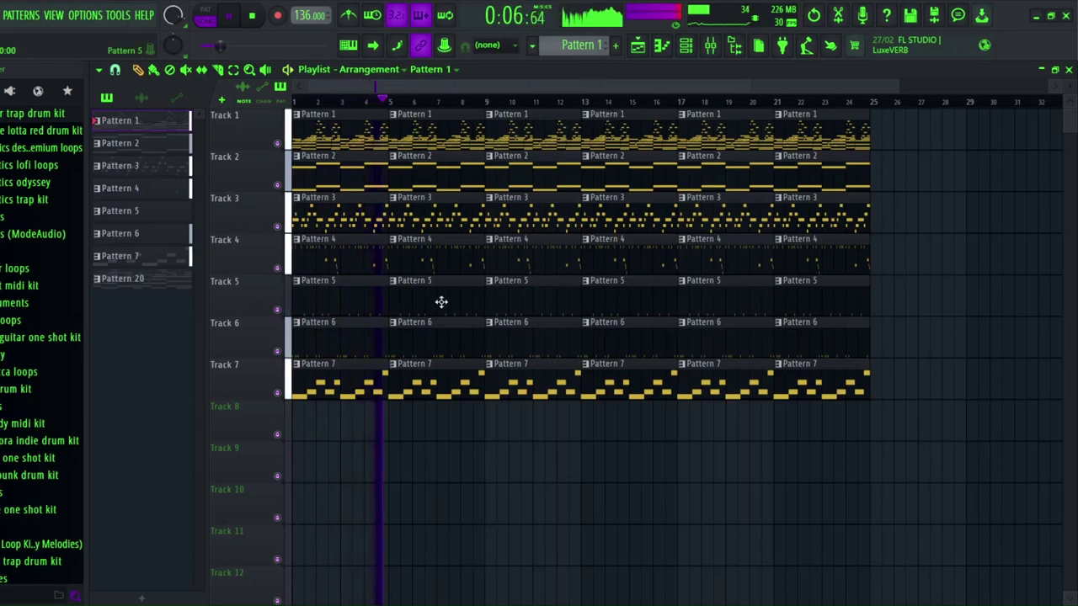
pyautogui.press('space')
# - Lower the mixer faders of the E-Piano through 808 tracks together during playback, taking the 808 to about -4.3 dB
pyautogui.click(713, 47)
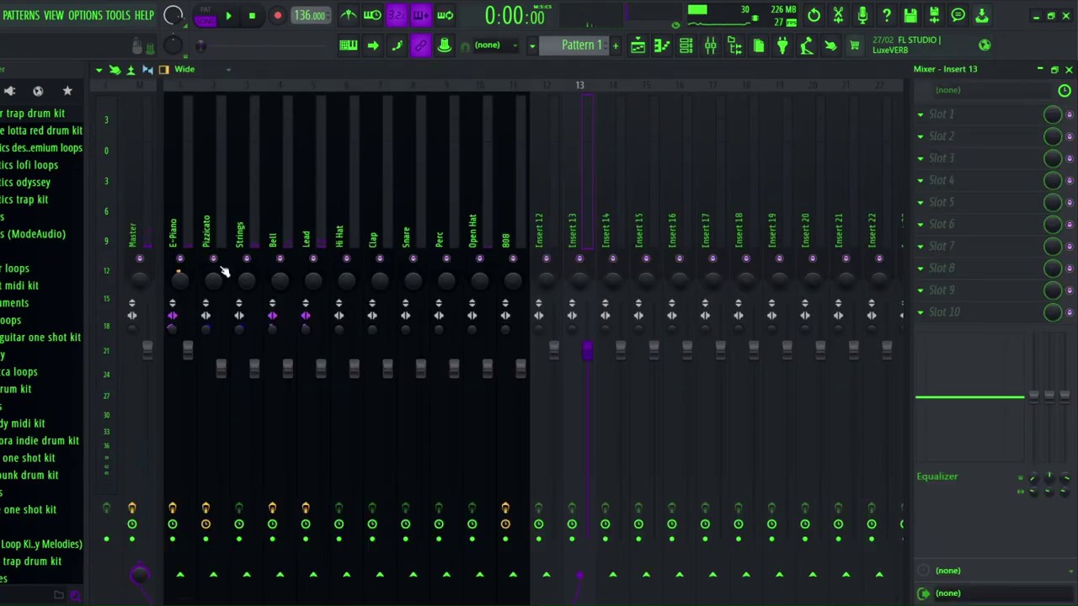
pyautogui.press('space')
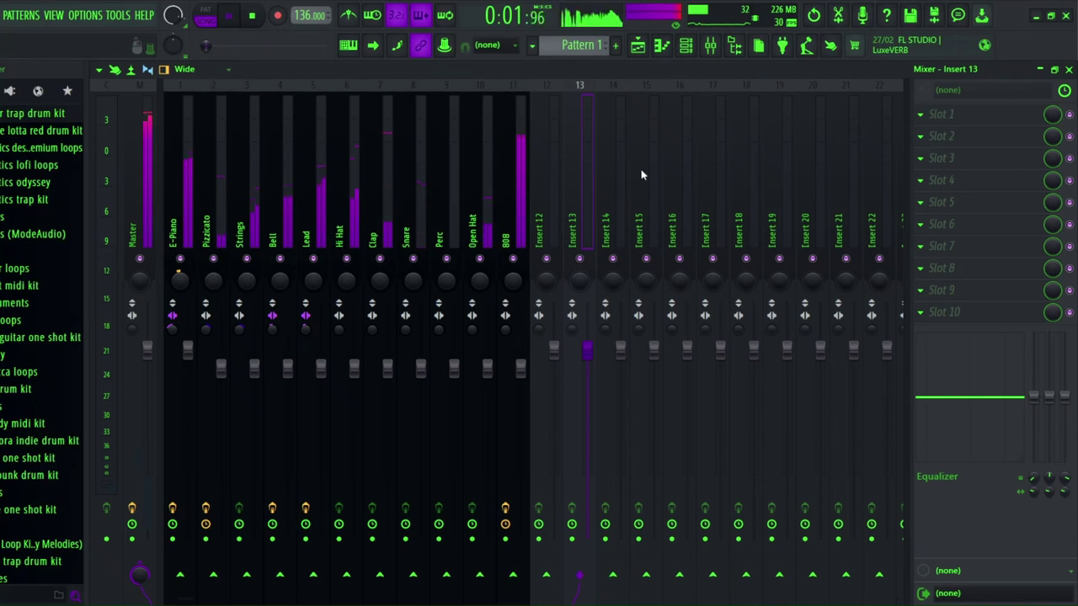
pyautogui.click(520, 185)
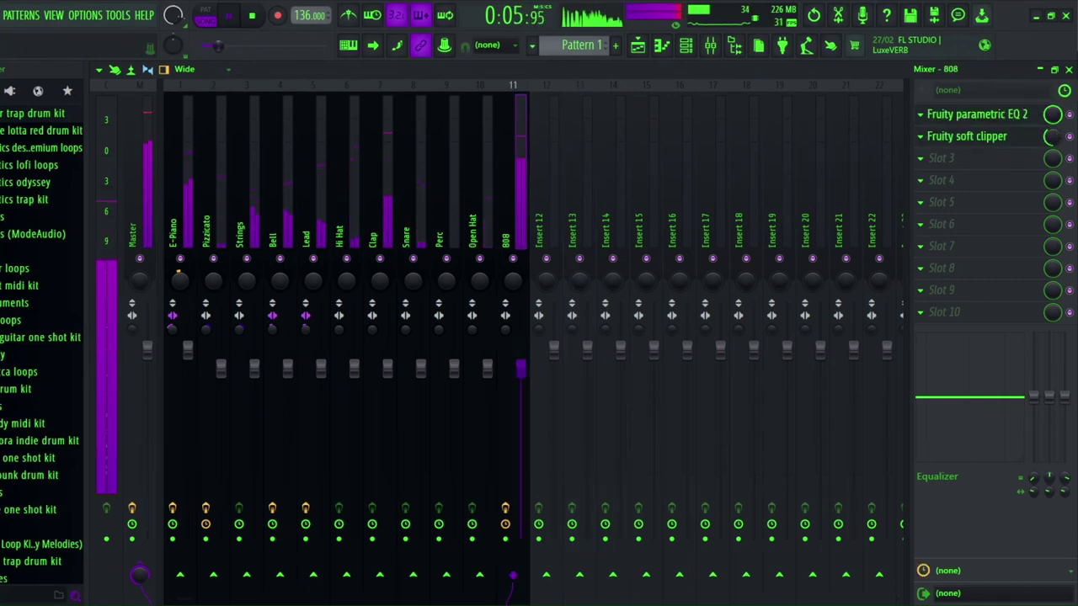
pyautogui.moveTo(175, 227); pyautogui.dragTo(513, 272)
pyautogui.moveTo(520, 368); pyautogui.dragTo(521, 388)
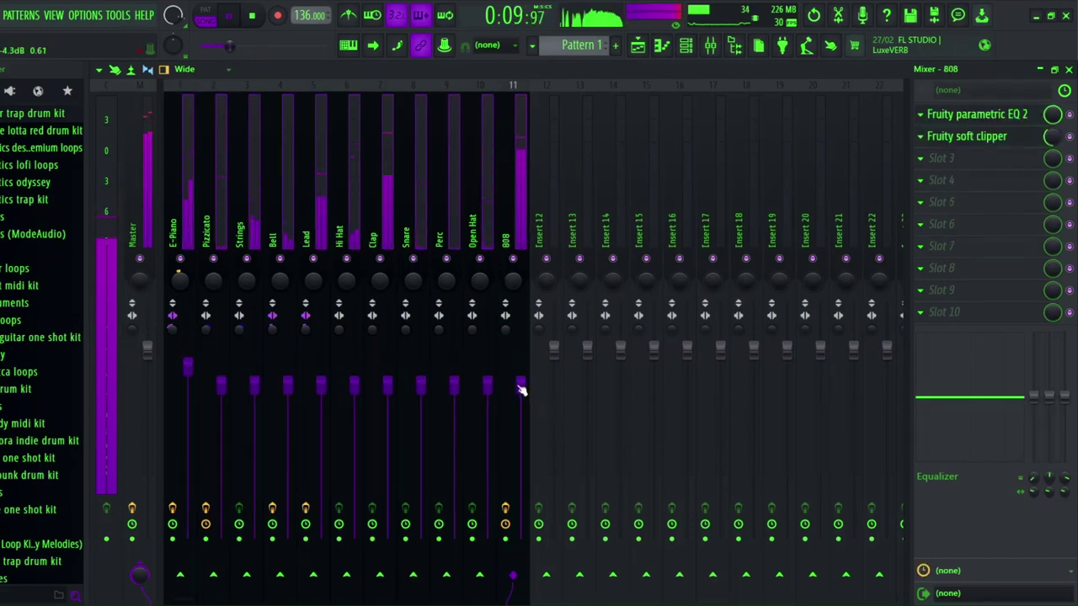
# - Raise the Pizzicato, Strings and Bell faders slightly, lower the Lead, Hi Hat and Snare faders, and close the mixer
pyautogui.click(222, 181)
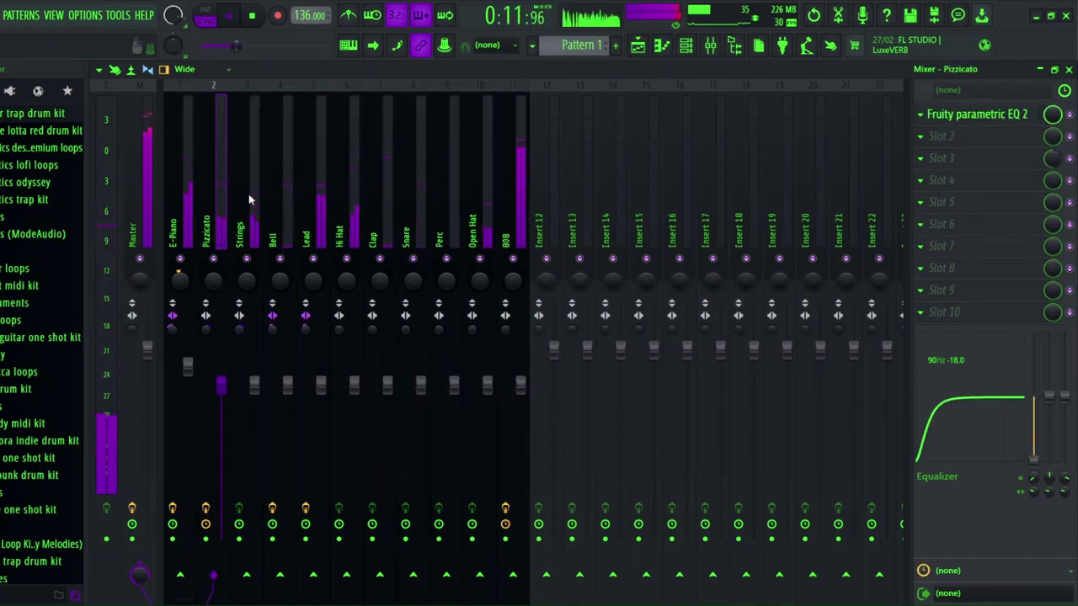
pyautogui.moveTo(221, 385); pyautogui.dragTo(353, 396)
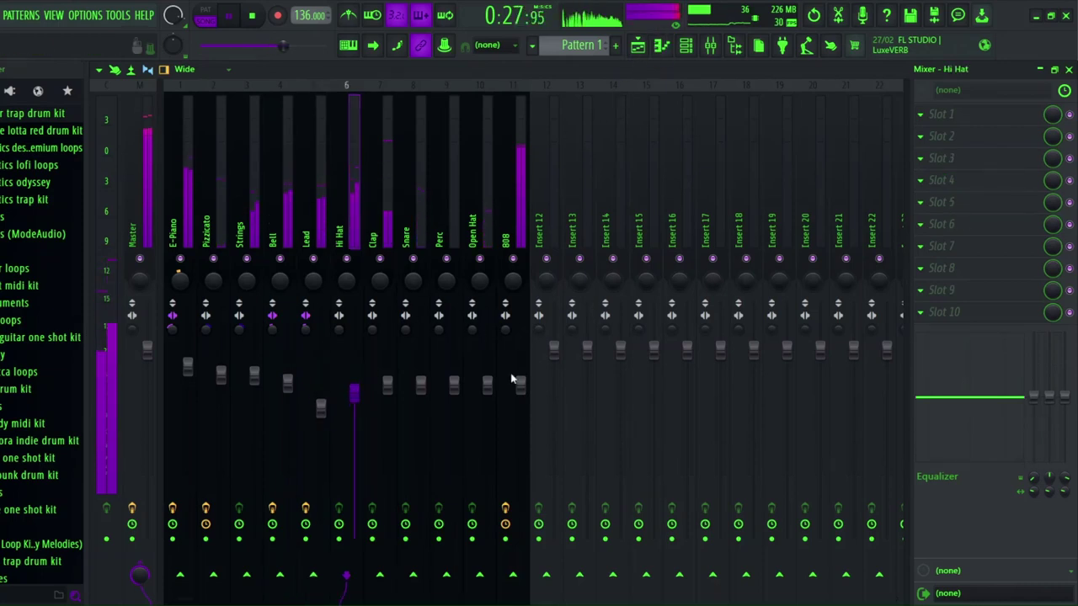
pyautogui.moveTo(424, 388); pyautogui.dragTo(424, 392)
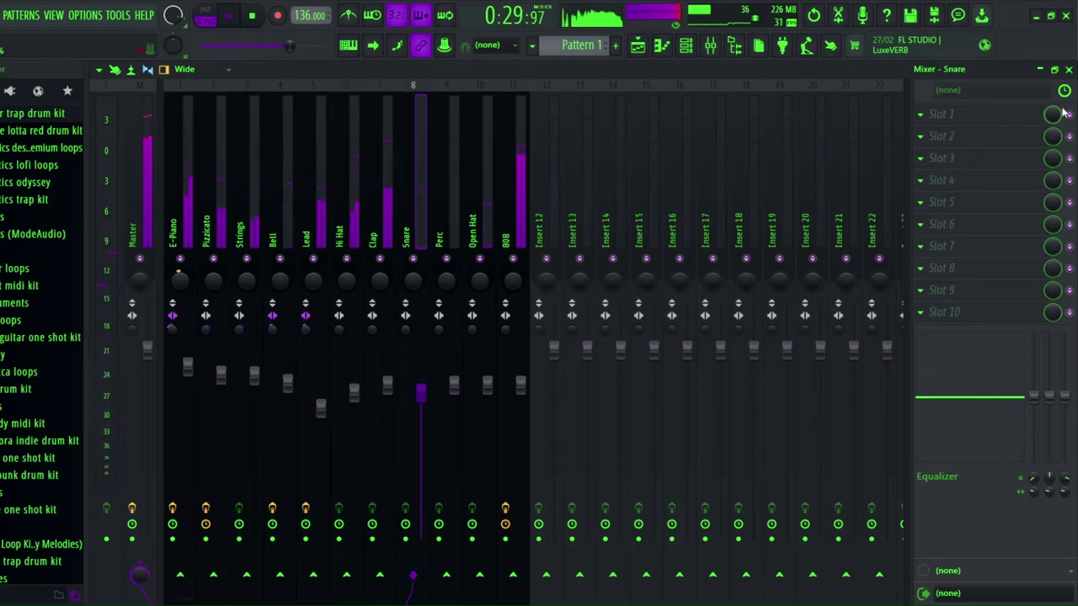
pyautogui.click(1069, 70)
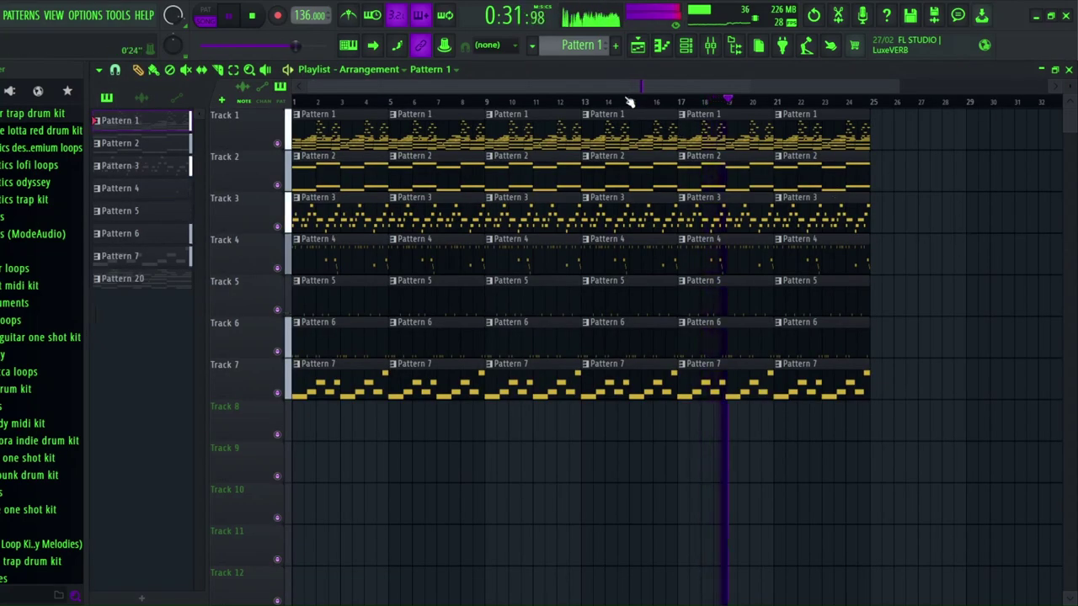
# - Stop playback and duplicate the clips of bars 9 to 24 on all seven tracks at bar 25
pyautogui.scroll(-2, 631, 101)
pyautogui.press('space')
pyautogui.moveTo(752, 440); pyautogui.dragTo(471, 127)
pyautogui.hotkey('ctrl', 'b')
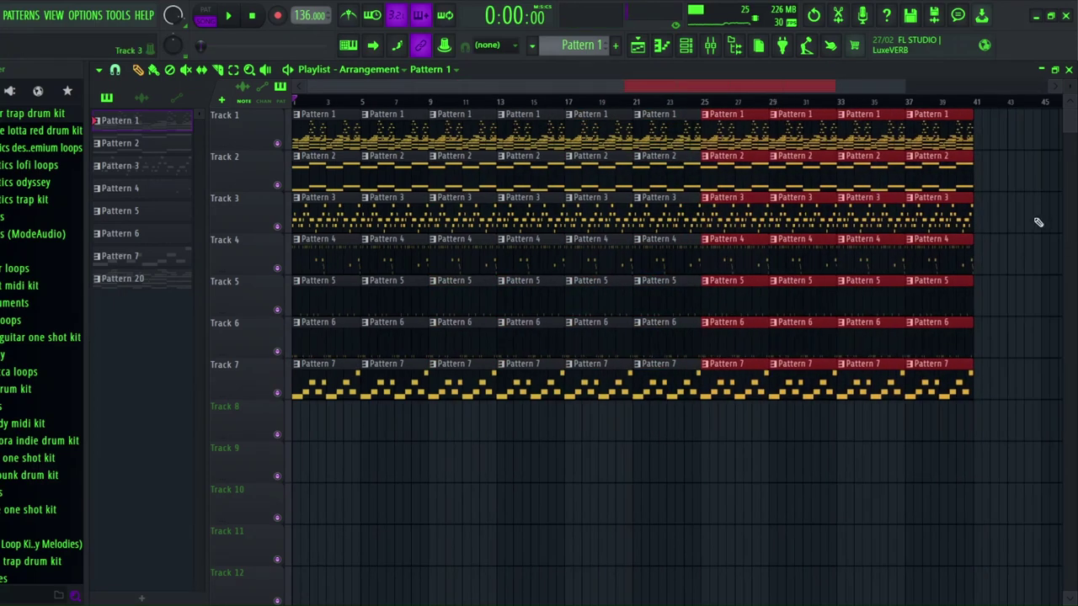
pyautogui.scroll(-1, 867, 103)
pyautogui.keyDown('ctrl'); pyautogui.click(1001, 205); pyautogui.keyUp('ctrl')
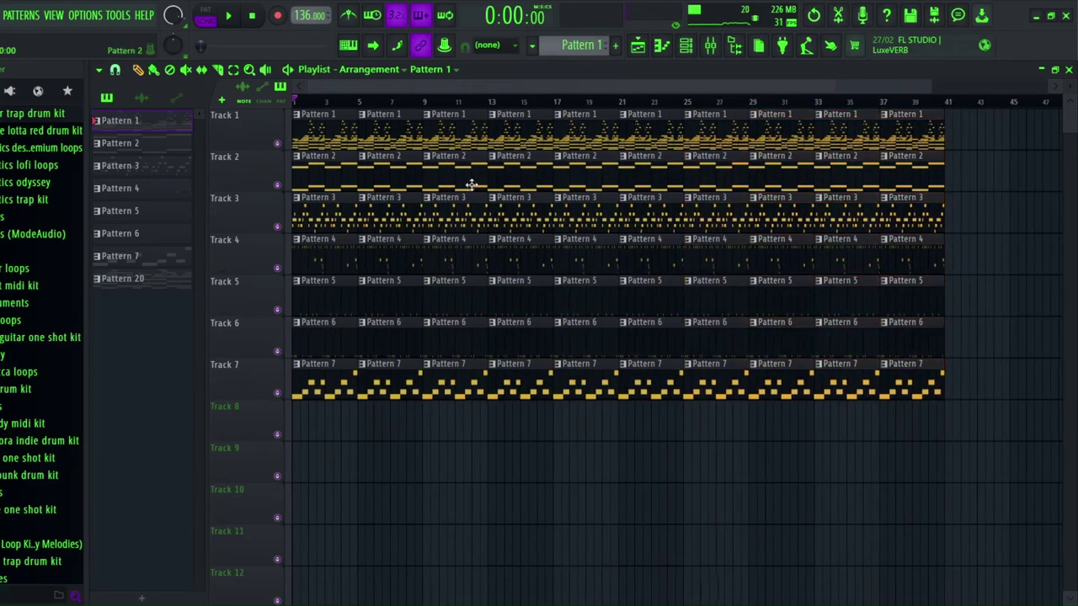
# - Delete the Pattern 2 clips at bars 25 and 29 and the Pattern 3 clips from bar 25 to bar 40
pyautogui.rightClick(728, 178)
pyautogui.rightClick(766, 179)
pyautogui.rightClick(770, 214)
pyautogui.rightClick(734, 213)
pyautogui.rightClick(845, 207)
pyautogui.rightClick(937, 208)
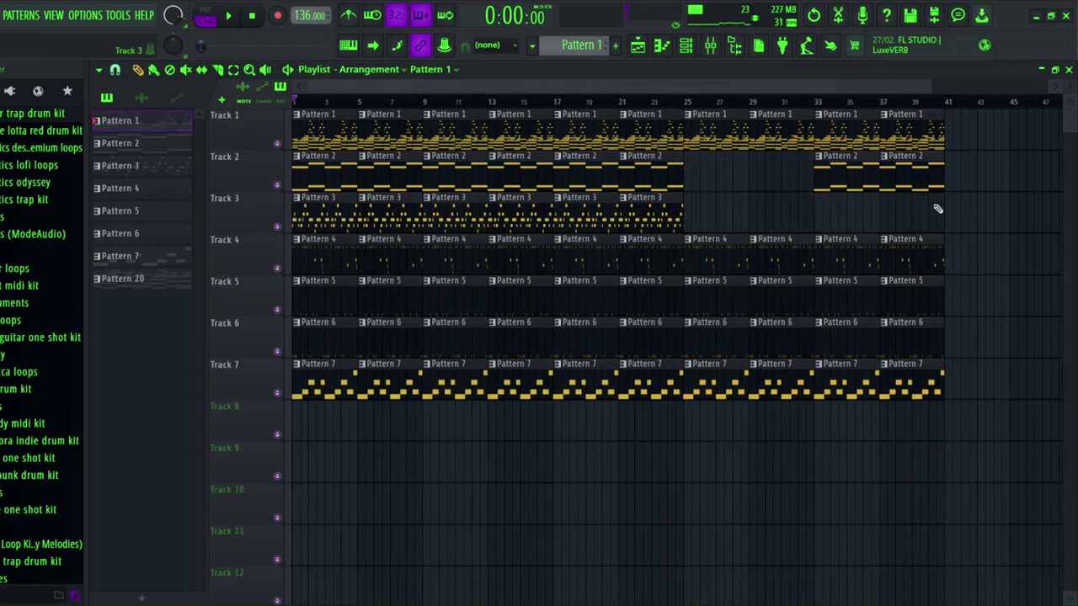
# - Copy the clips of bars 9 to 24 on all seven tracks to bar 41 and play from bar 25
pyautogui.scroll(-1, 794, 106)
pyautogui.moveTo(606, 387); pyautogui.dragTo(450, 110)
pyautogui.moveTo(446, 132); pyautogui.dragTo(896, 141)
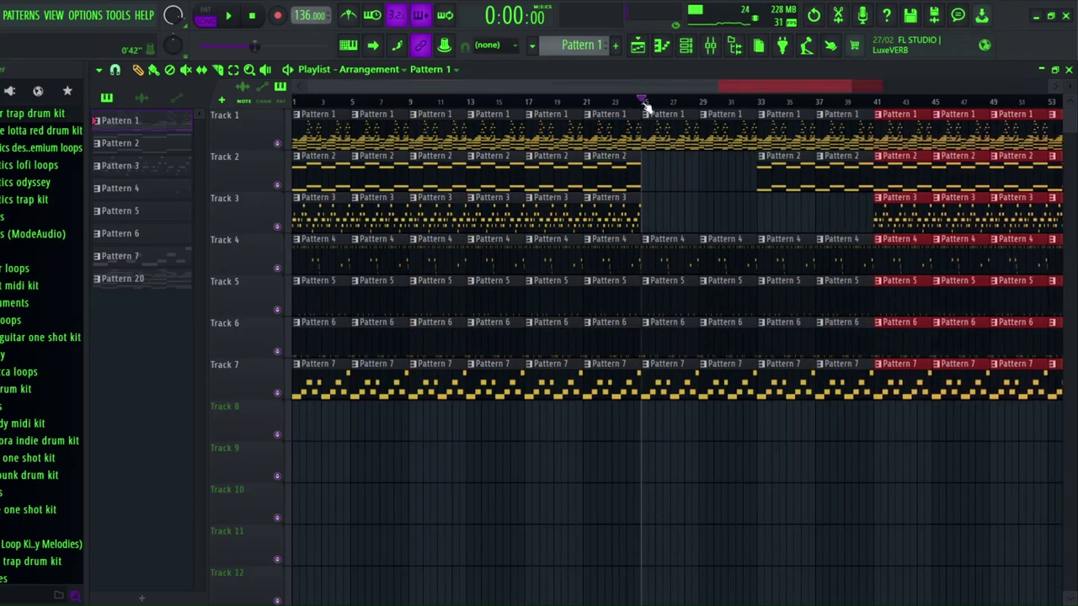
pyautogui.click(645, 107)
pyautogui.press('space')
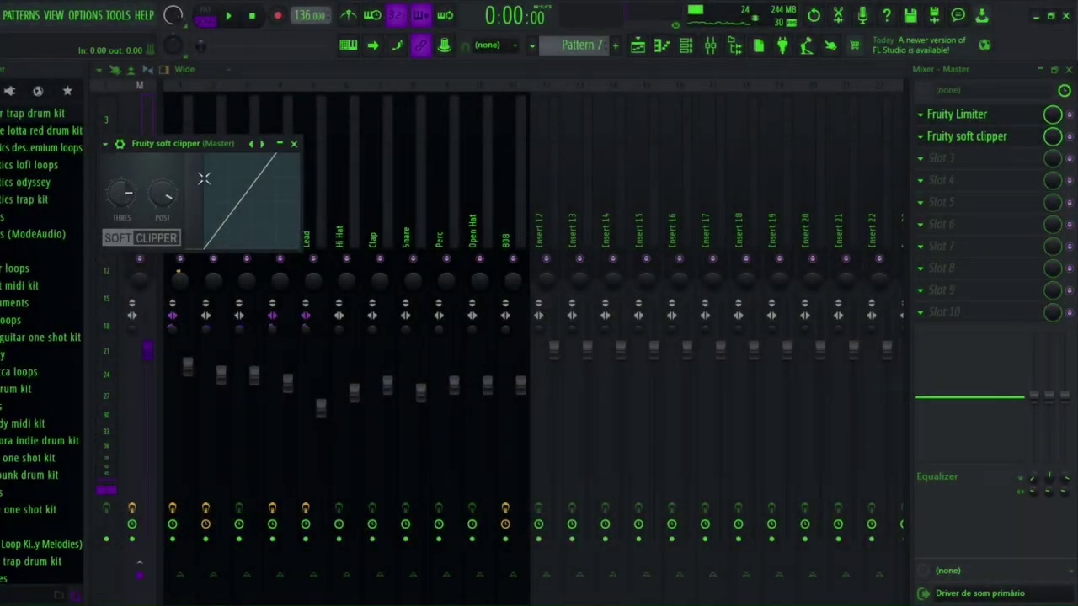
# - Close the mixer and play the full arrangement in the playlist
pyautogui.click(1069, 69)
pyautogui.press('space')
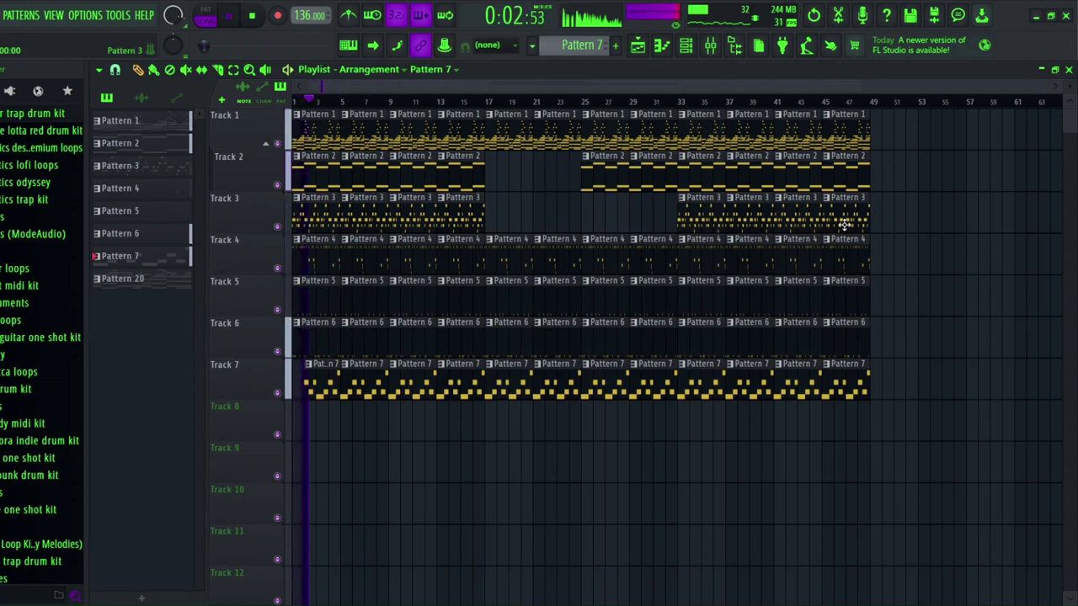
pyautogui.press('space')
pyautogui.press('space')
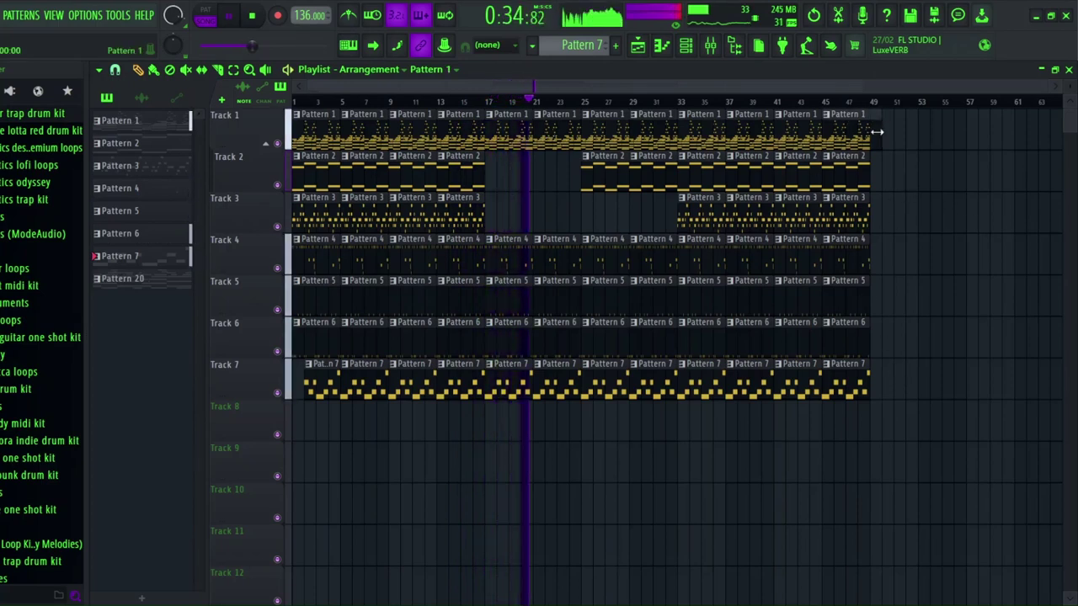
# - Stop playback and select all playlist clips up to bar 49
pyautogui.scroll(2, 887, 114)
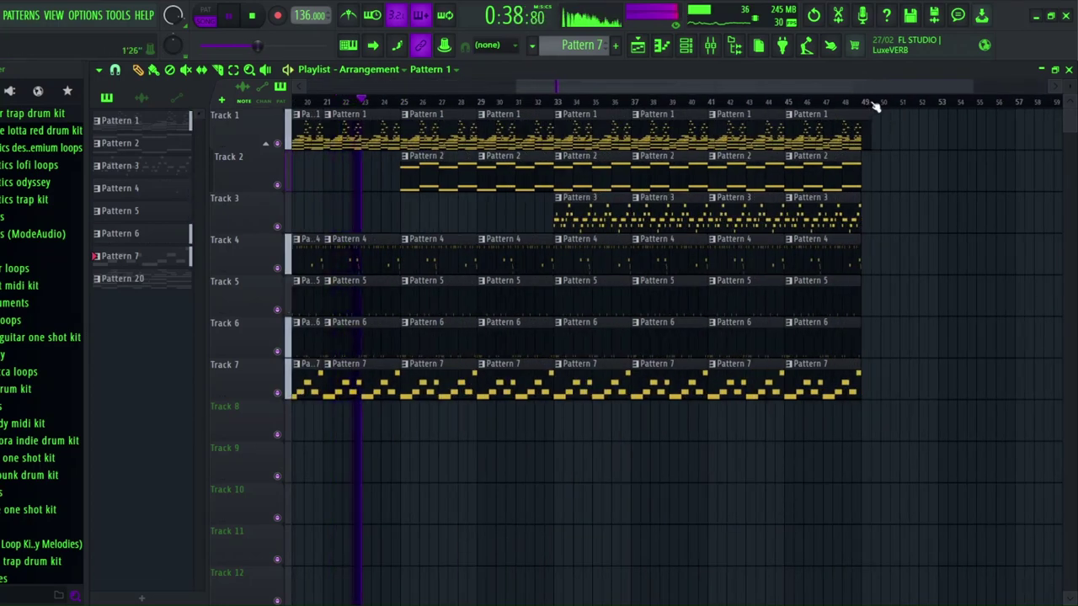
pyautogui.scroll(-1, 871, 110)
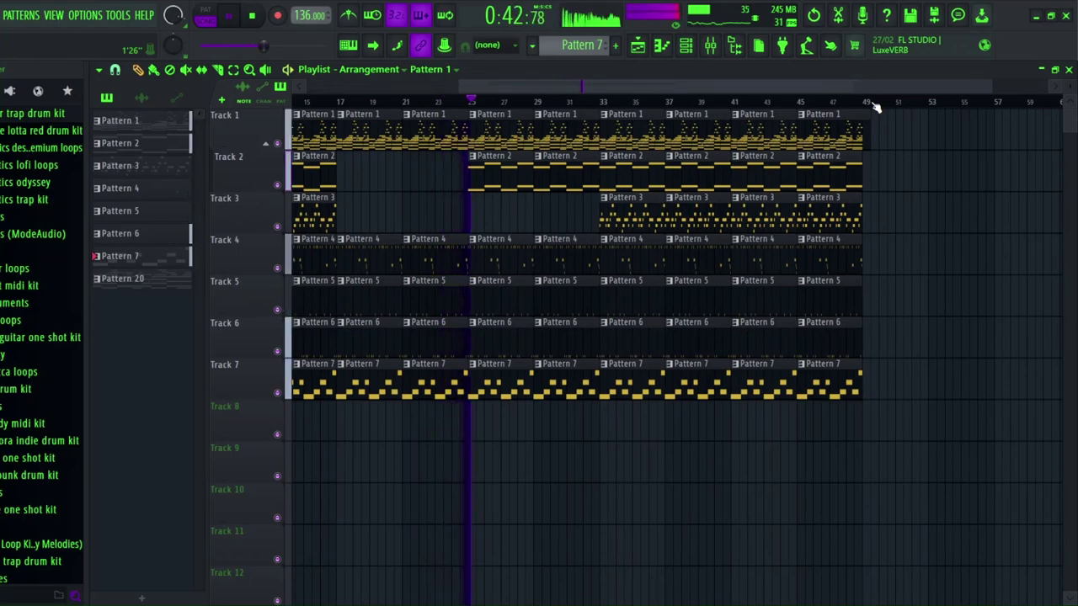
pyautogui.press('space')
pyautogui.hotkey('ctrl', 'a')
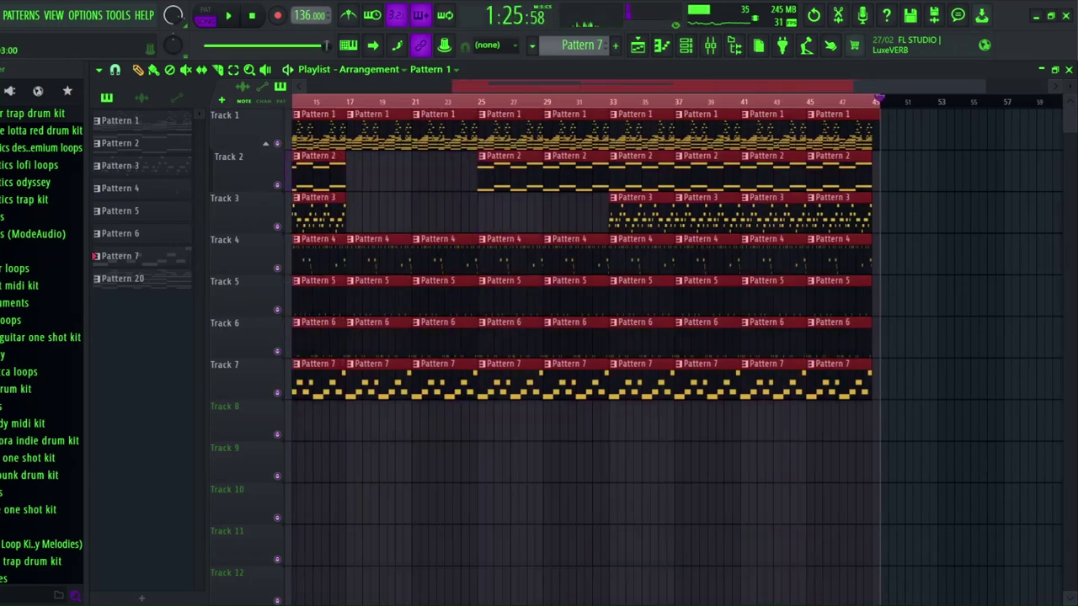